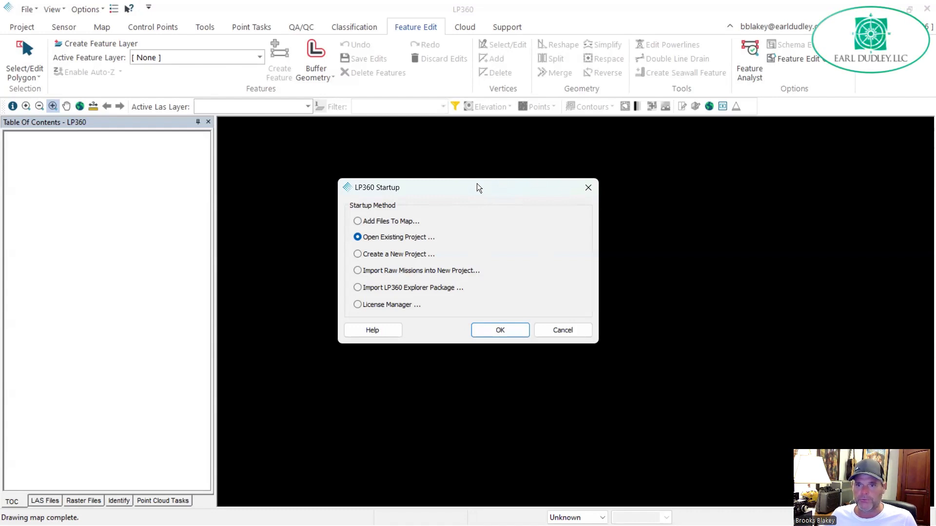
Dismiss the LP360 Startup dialog without choosing a startup method
left_click_drag(476, 183, 473, 157)
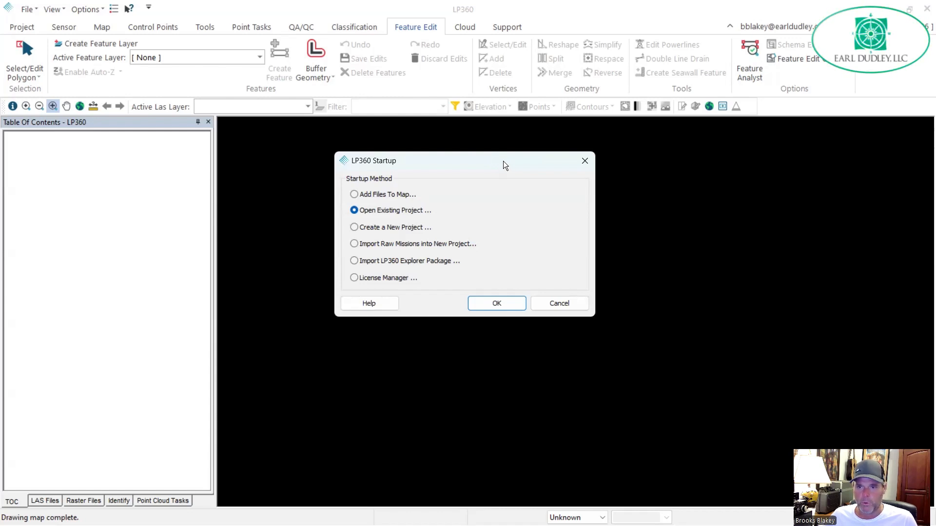
left_click_drag(503, 161, 502, 164)
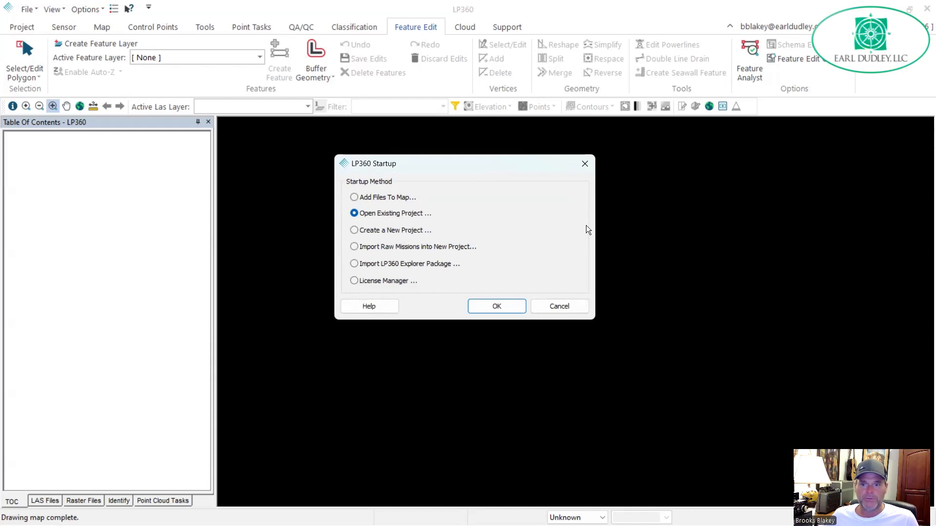
left_click(582, 168)
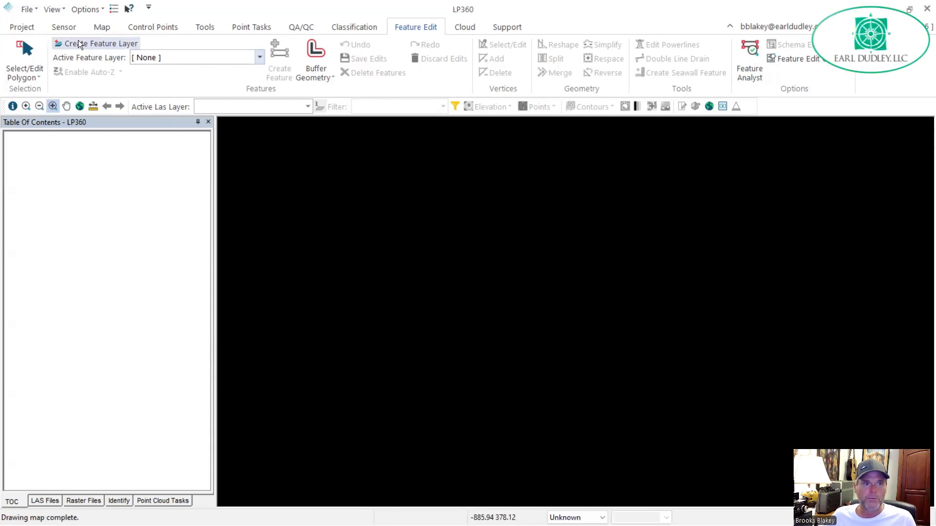
Start a raw cycle import into a new project with the TrueView / Microdrones sensor option
left_click(67, 28)
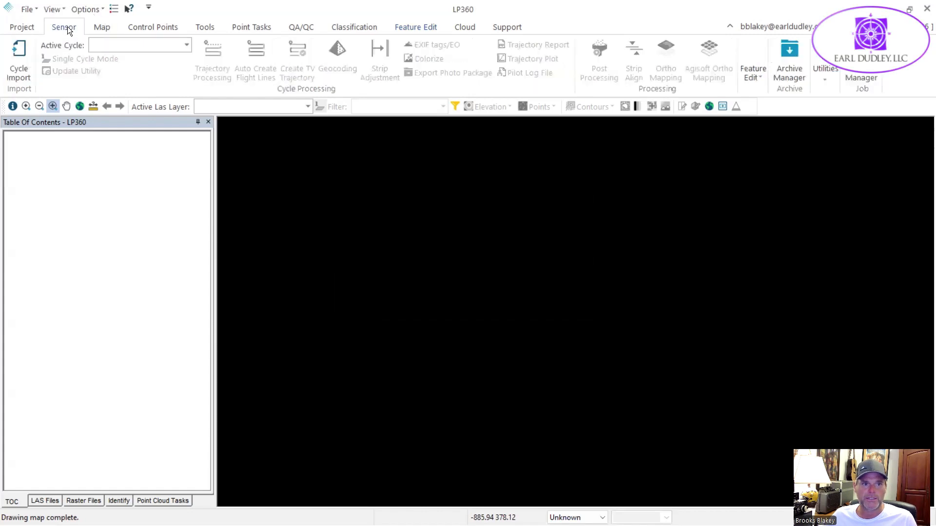
left_click(17, 57)
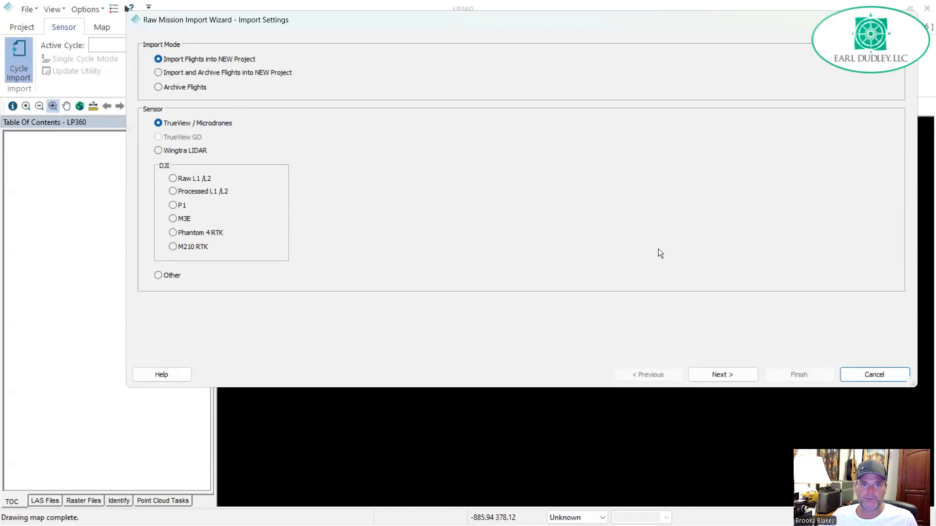
left_click(736, 372)
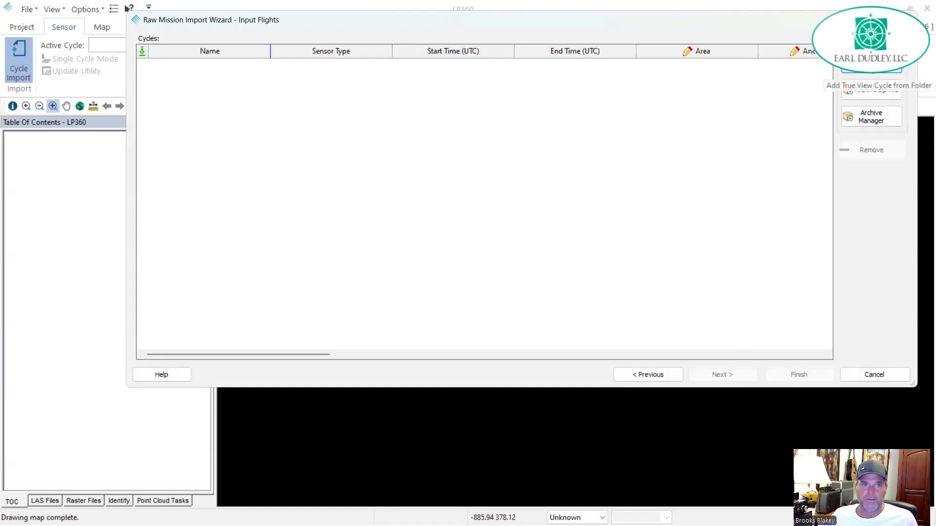
left_click(860, 71)
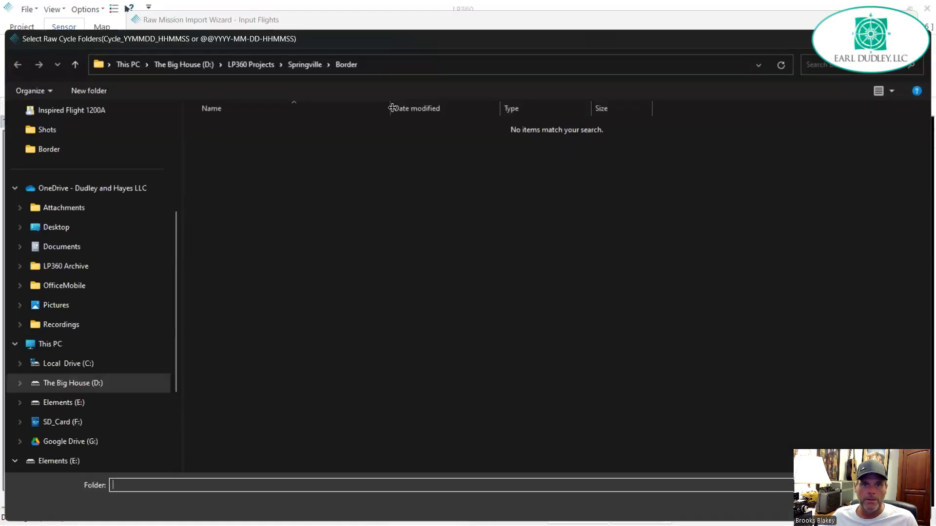
left_click(305, 64)
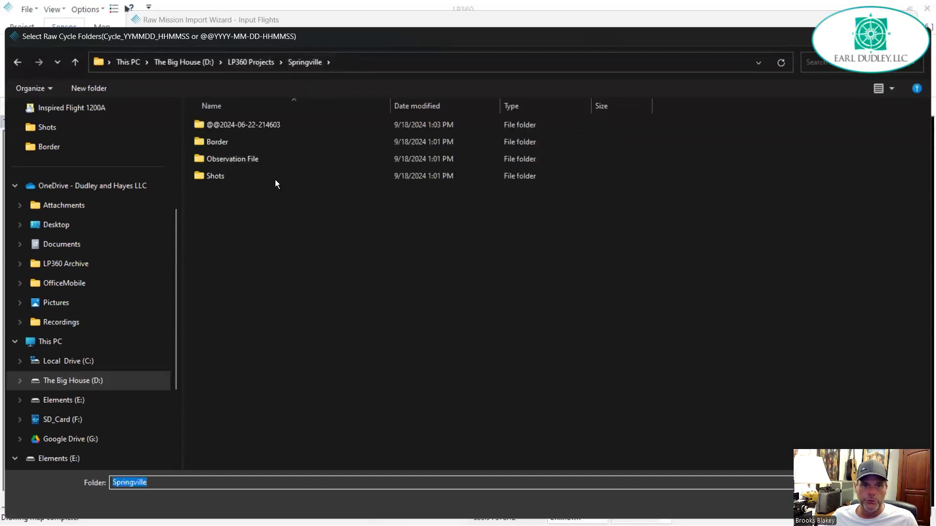
left_click(280, 124)
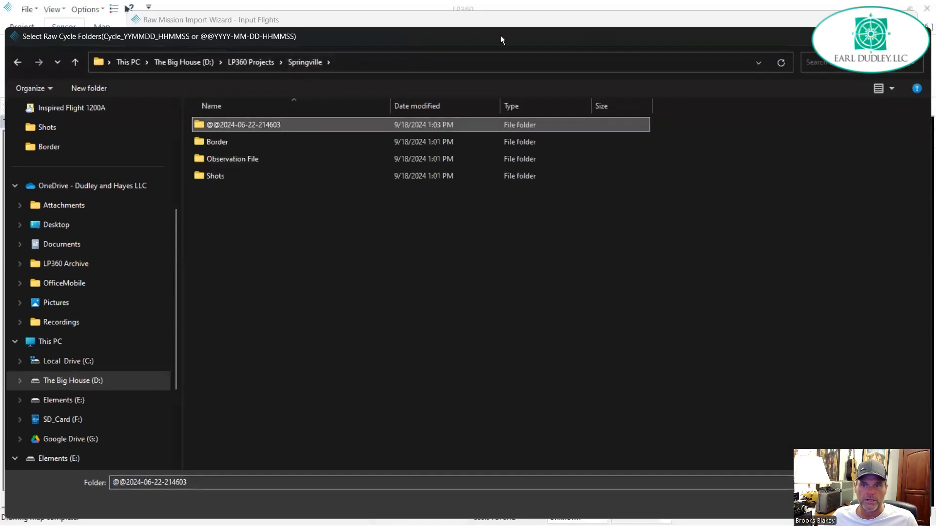
left_click_drag(500, 35, 500, 31)
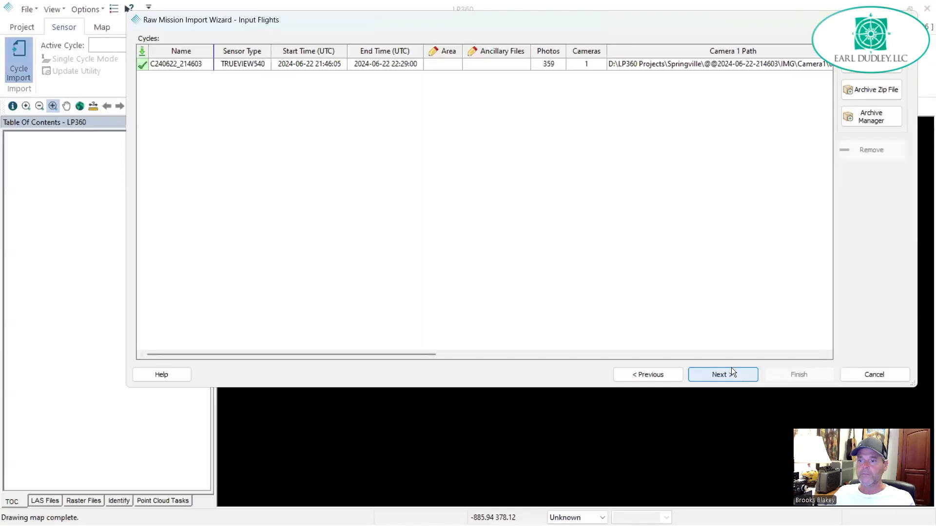
left_click(720, 374)
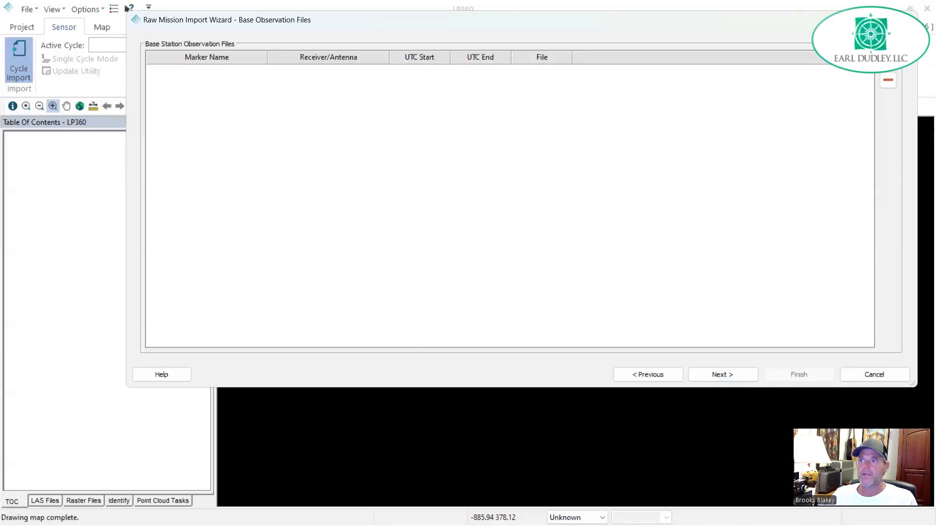
Add the base station observation file cp__1740.24o from the Observation File folder and continue
left_click(888, 63)
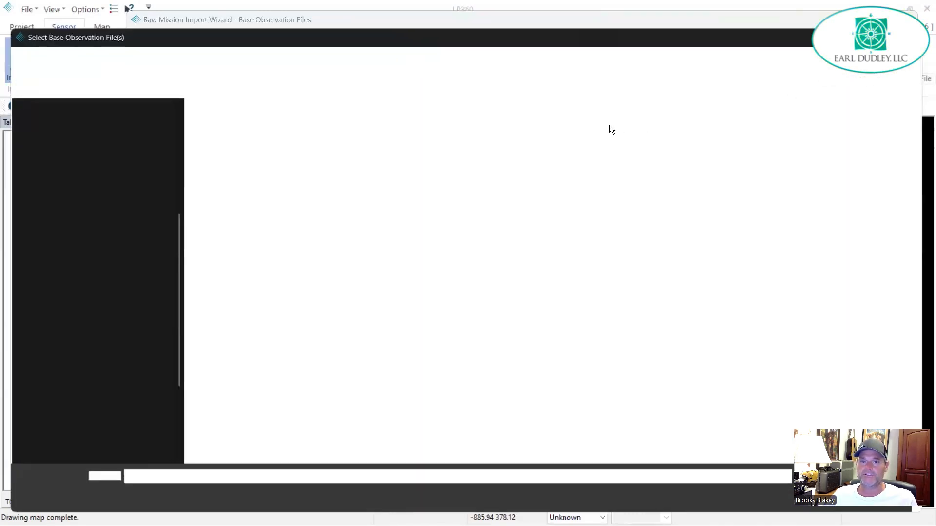
left_click(271, 124)
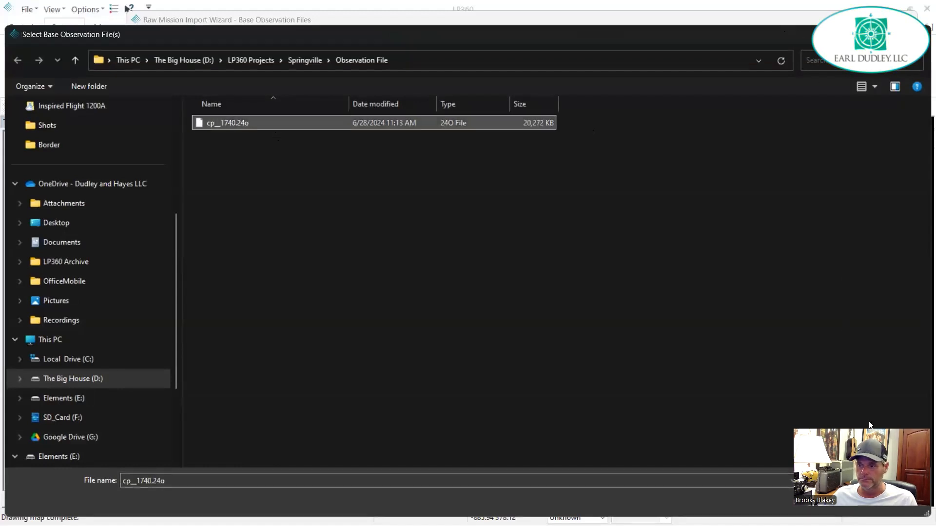
left_click(866, 318)
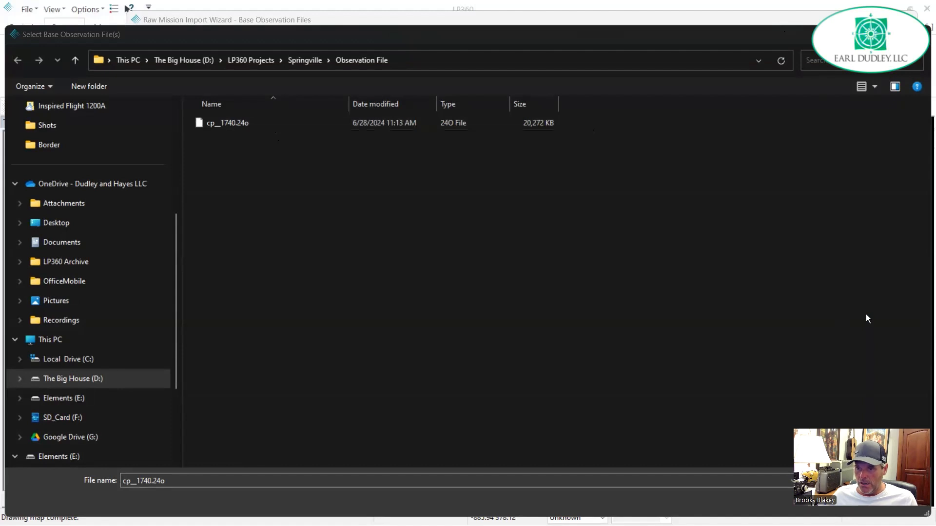
left_click(452, 122)
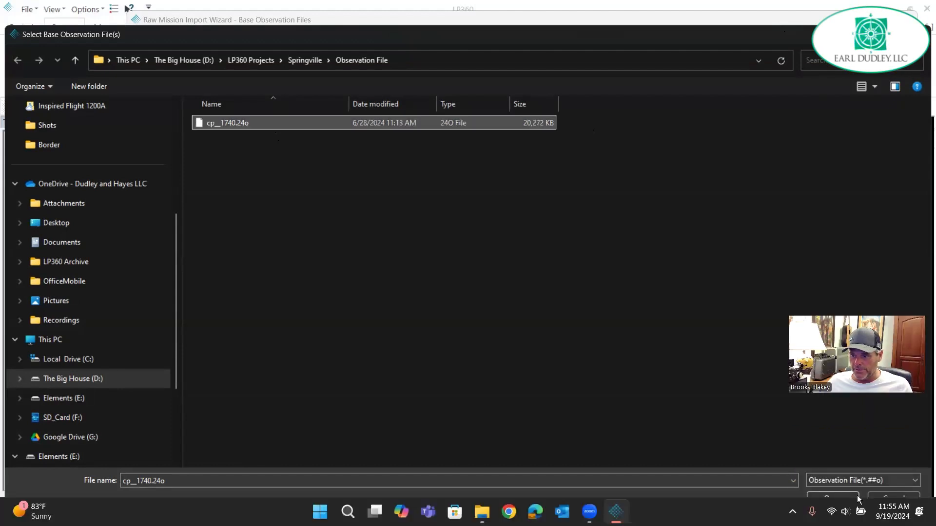
left_click(847, 498)
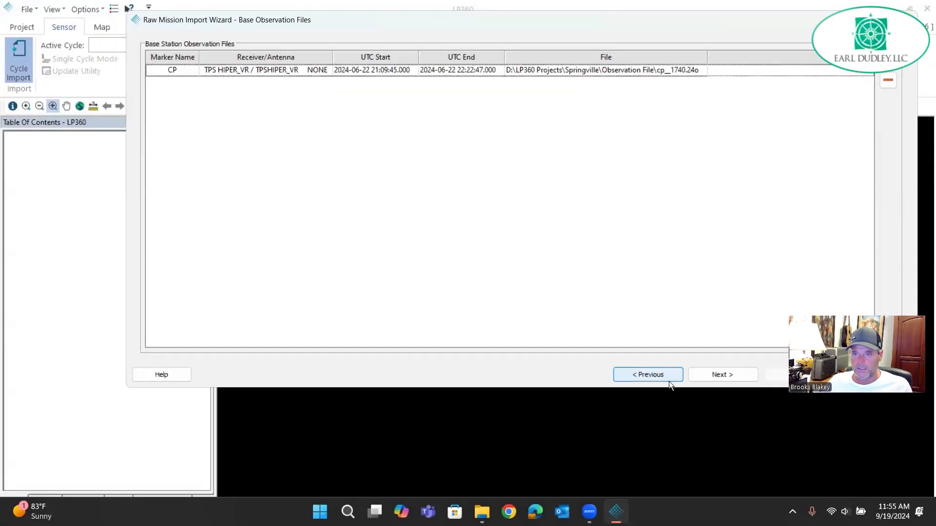
left_click(706, 369)
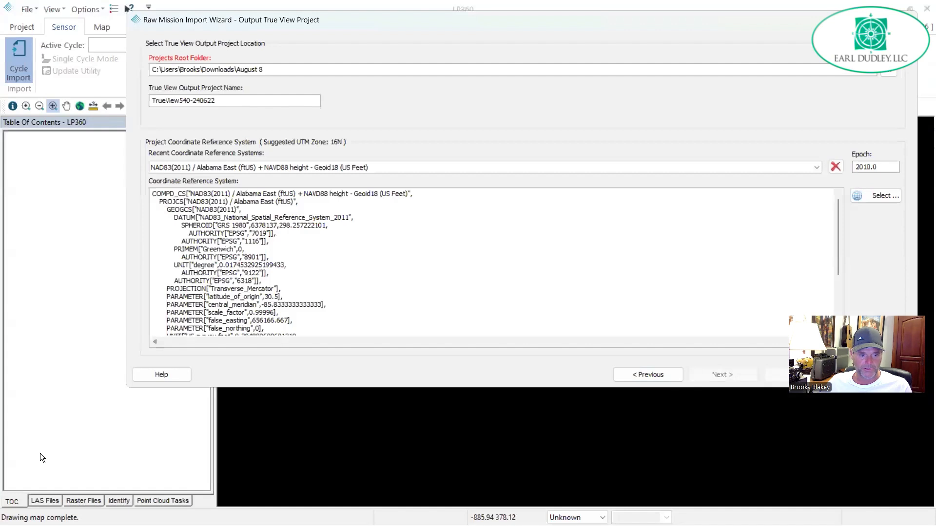
Browse for the projects root folder to LP360 Projects\Springville on drive D
left_click(300, 71)
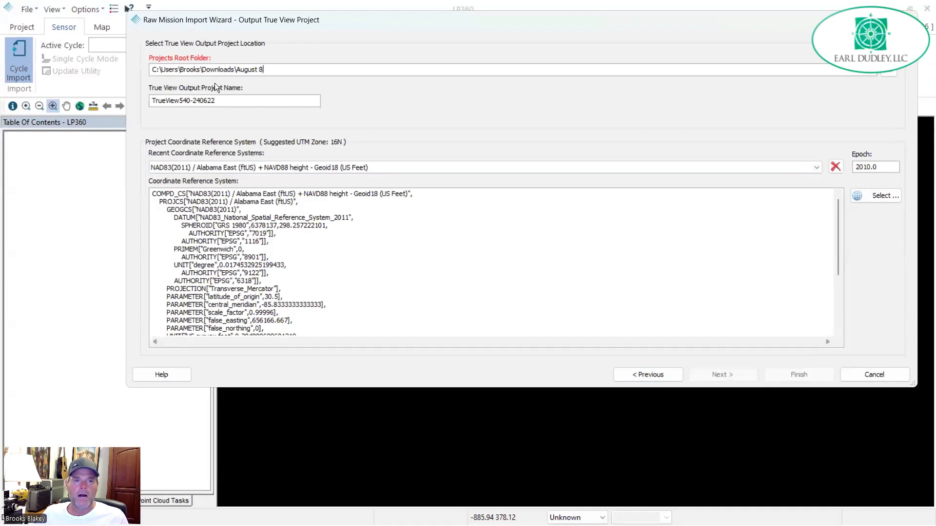
key("ctrl")
left_click(890, 72)
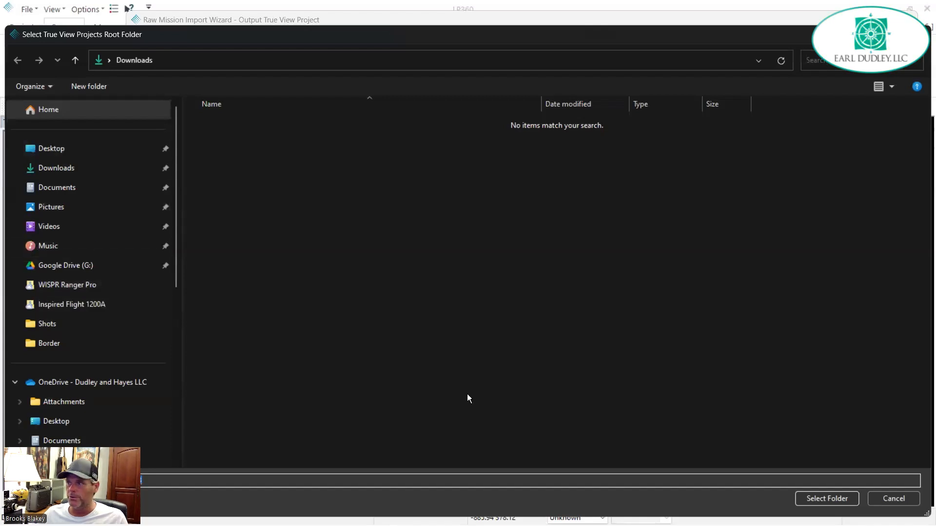
scroll(101, 248, "down", 6)
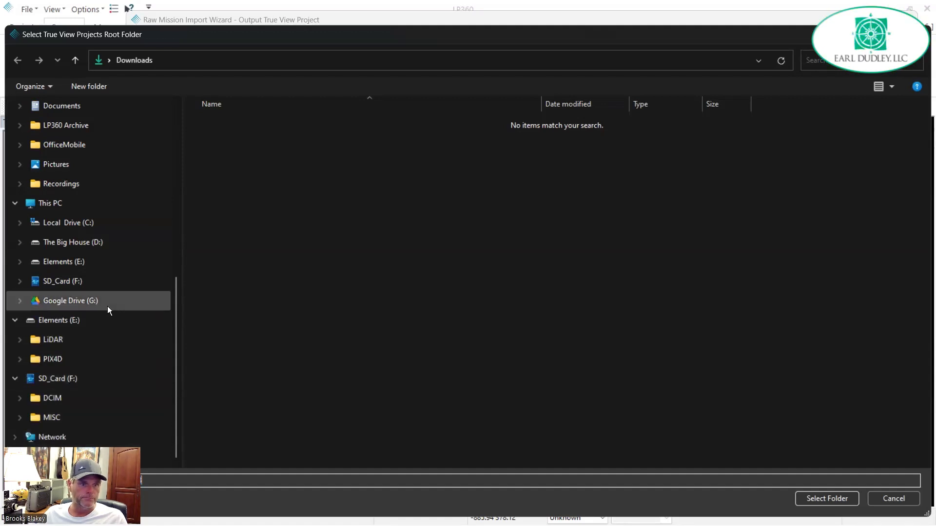
left_click(96, 241)
scroll(261, 392, "down", 2)
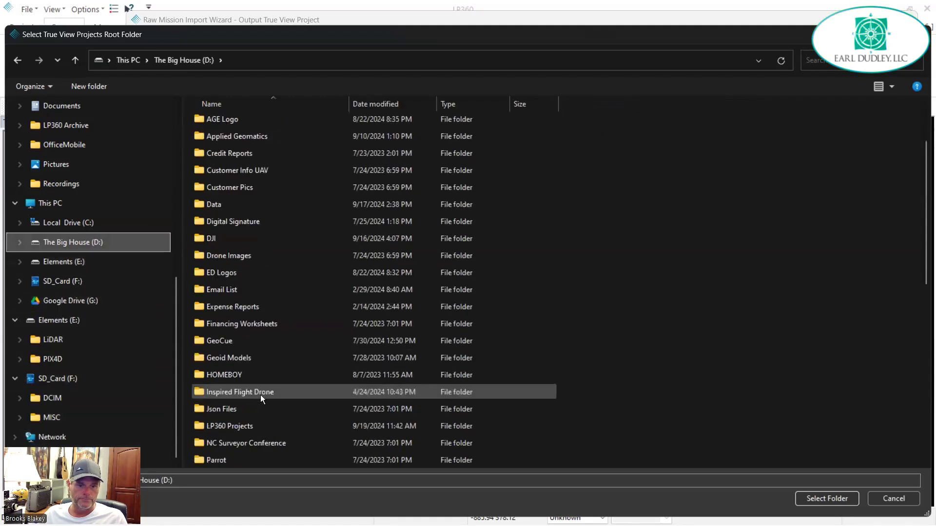
double_click(264, 426)
double_click(271, 127)
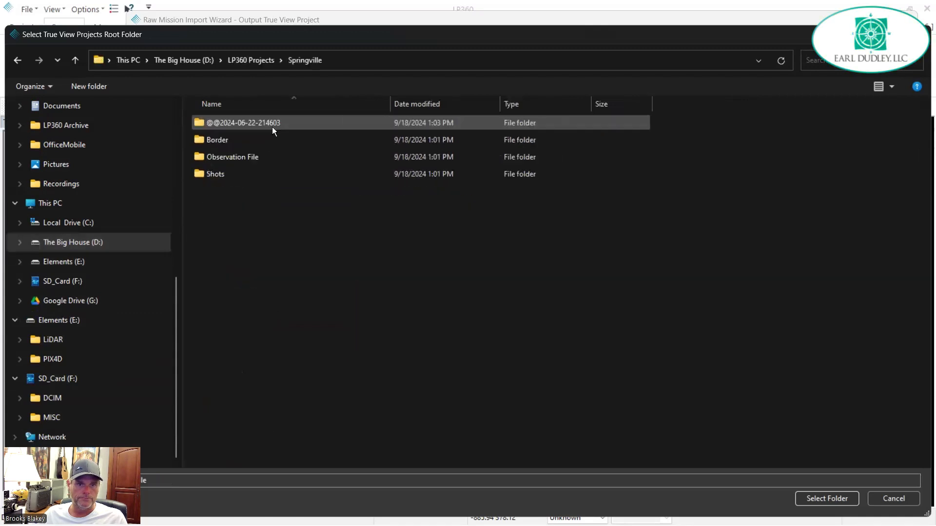
Create a folder named "Project Folder" inside Springville and set it as the projects root folder
right_click(288, 236)
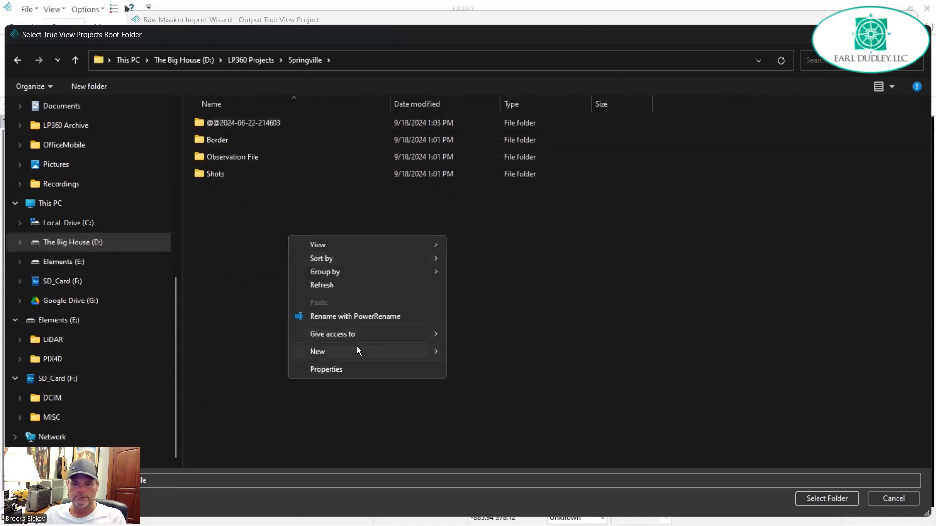
mouse_move(357, 350)
left_click(509, 169)
type("P")
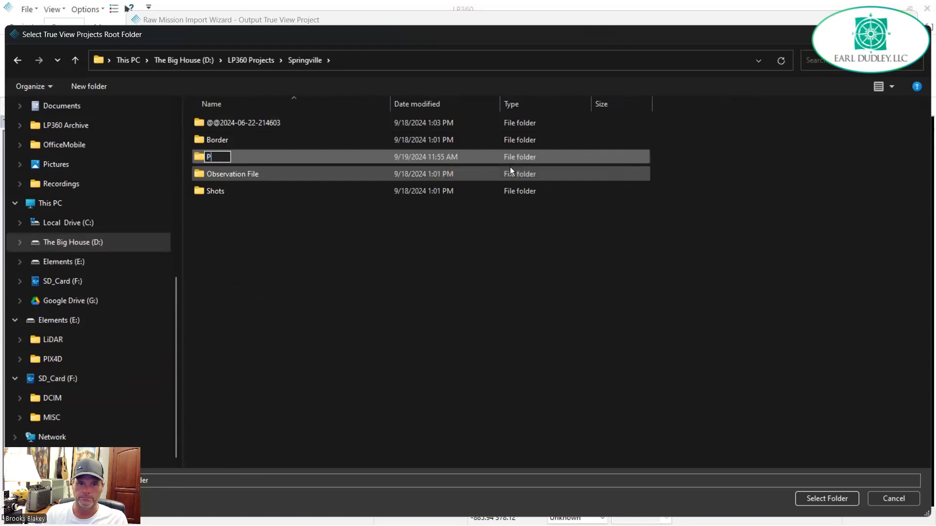
type("roject Folder")
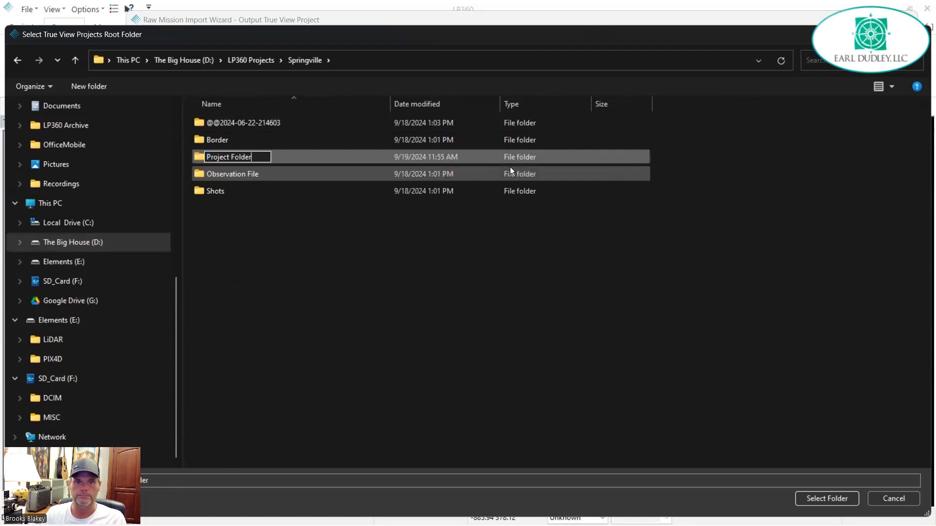
key("Return")
left_click(836, 499)
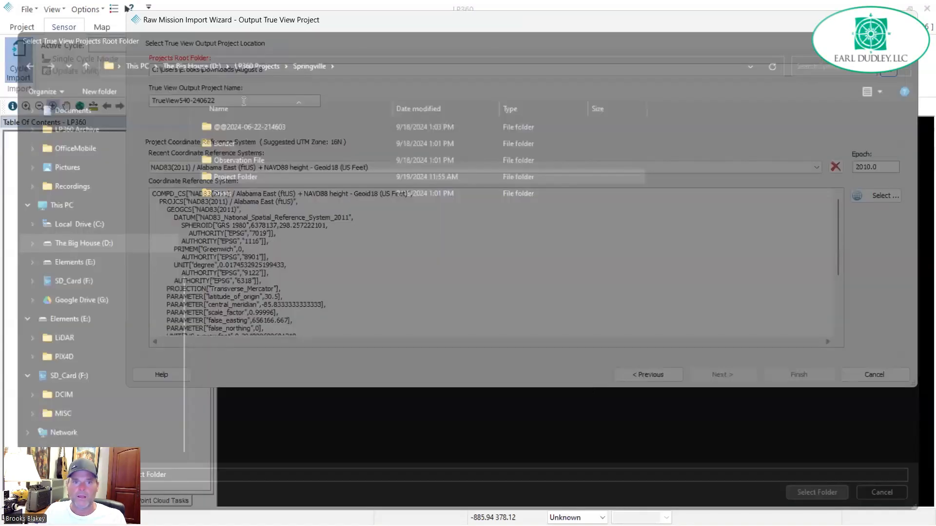
Name the output project "LP360 Workflow 24_2_55" and continue with the NAD83(2011) / Alabama East (ftUS) coordinate system
left_click_drag(239, 97, 119, 61)
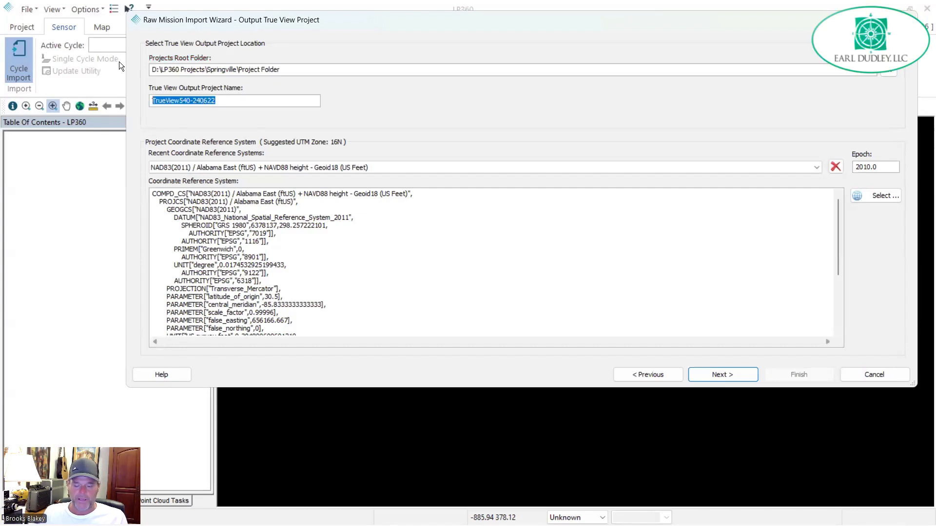
type("LP3")
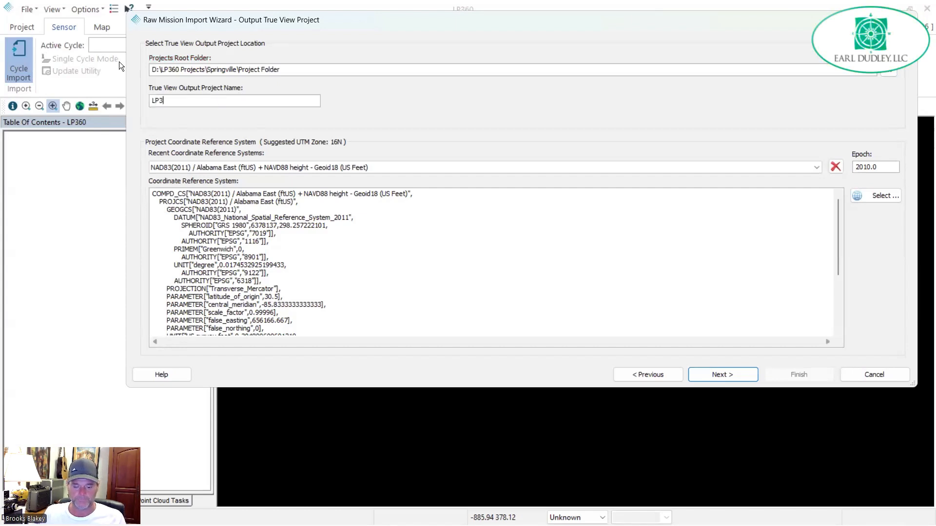
type("60")
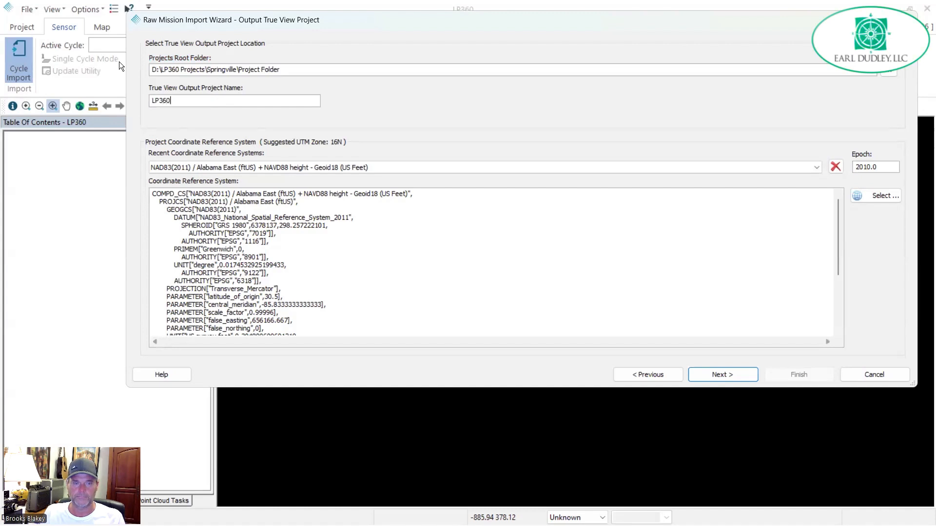
type(" Workflow")
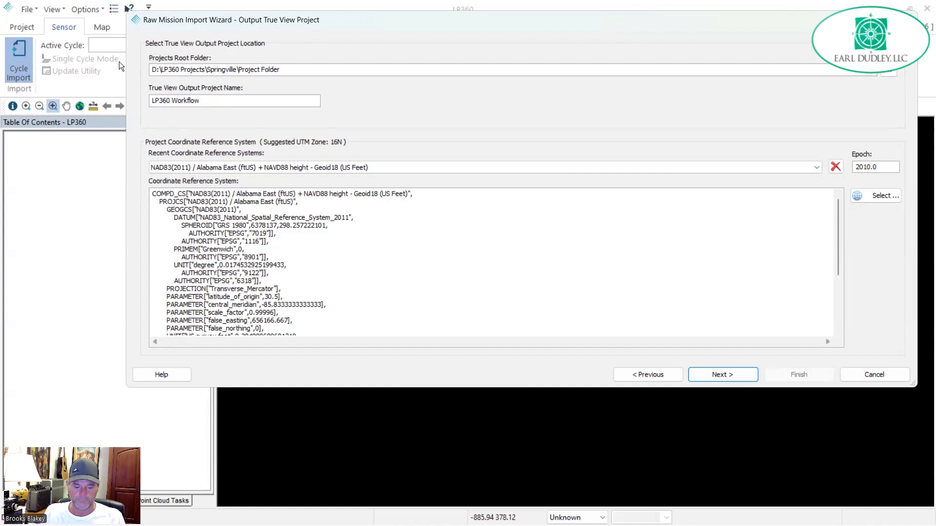
type(" 24)2)")
key("BackSpace")
key("BackSpace")
key("BackSpace")
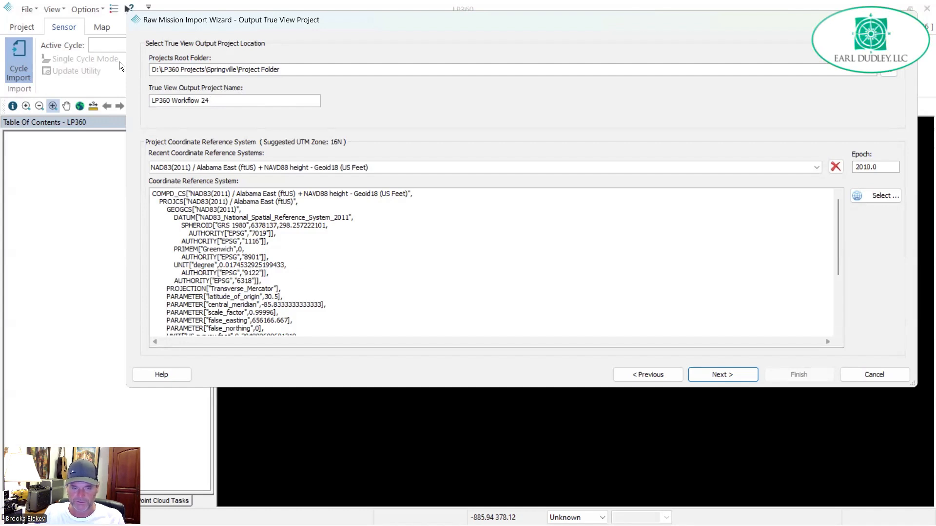
type("_2_55")
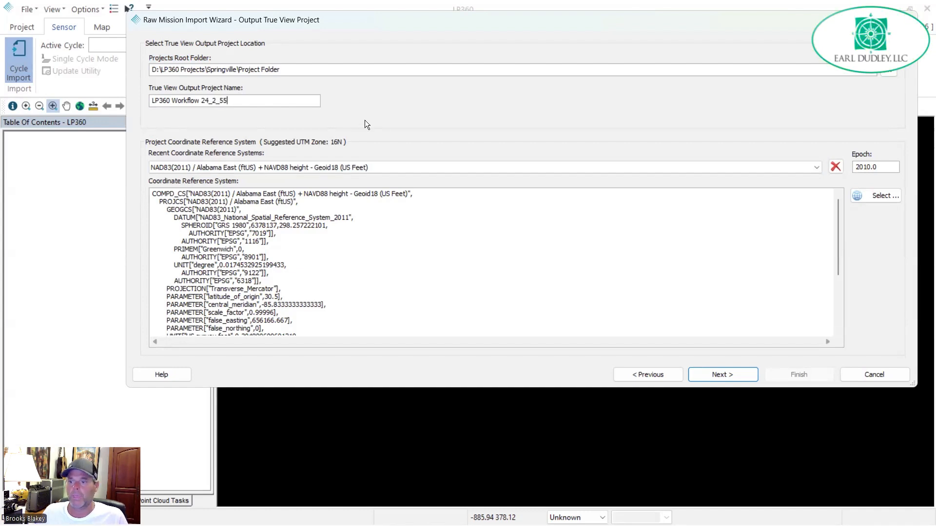
left_click(714, 375)
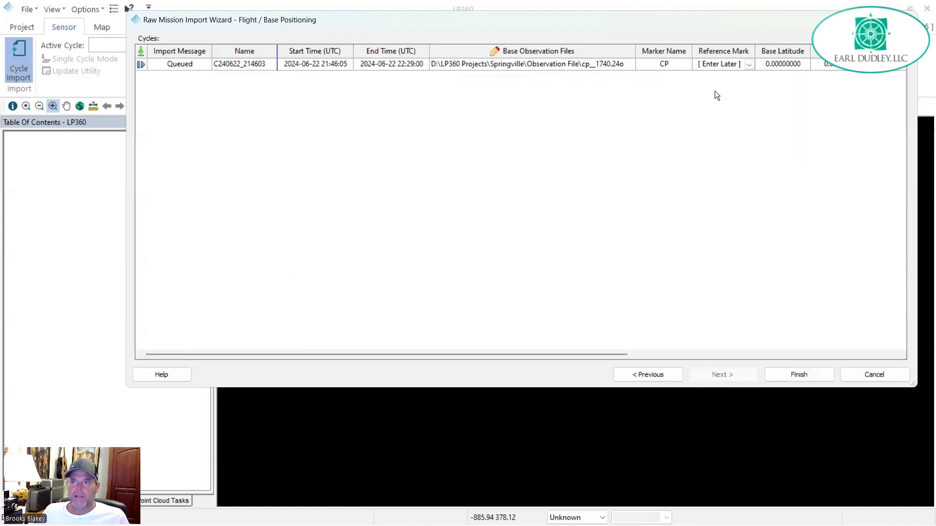
Set the cycle's base station reference mark to Springville and finish the raw mission import
left_click(751, 64)
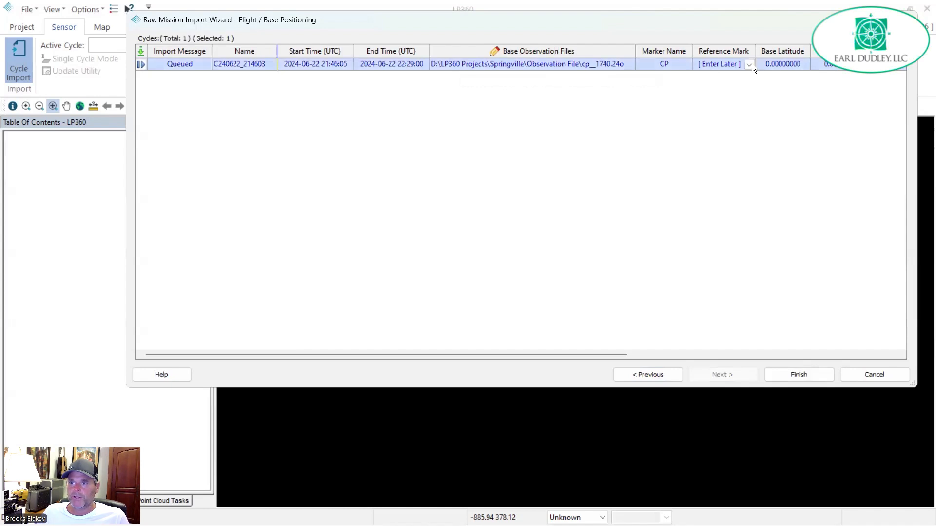
left_click(751, 64)
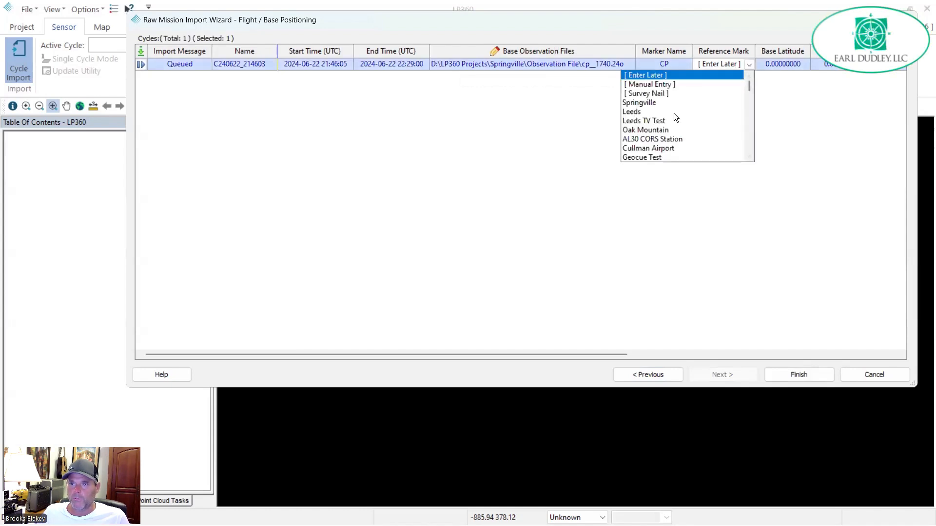
left_click(644, 103)
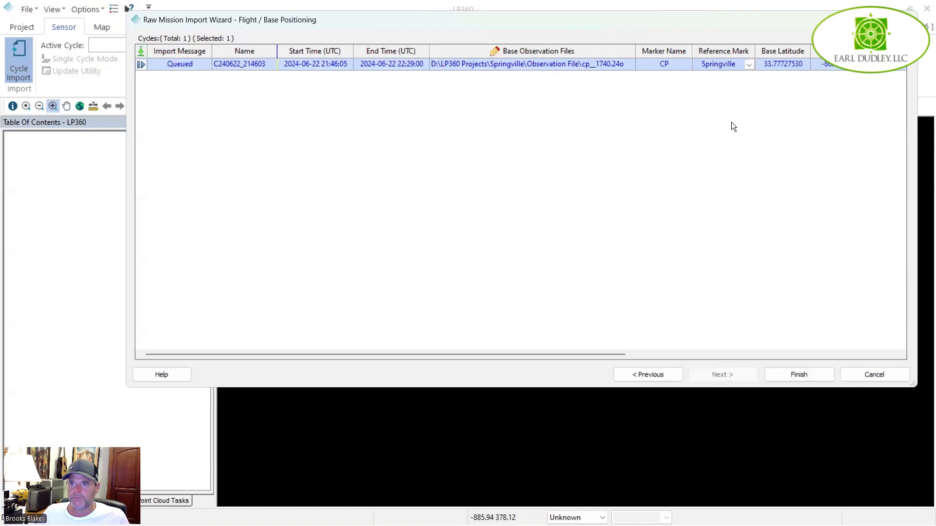
left_click(789, 373)
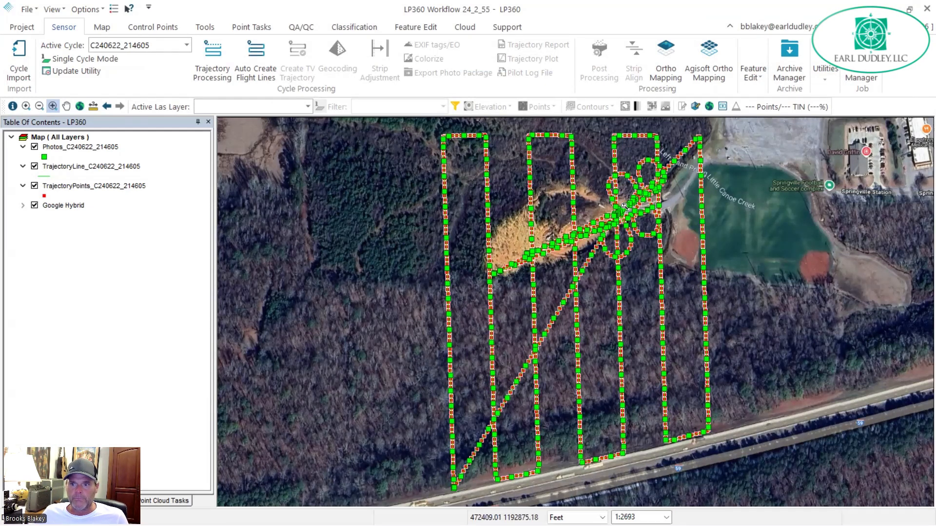
Add the feature file Springville Site.kml from Springville's Border folder, transforming it to the map spatial reference system
middle_click_drag(626, 210, 575, 204)
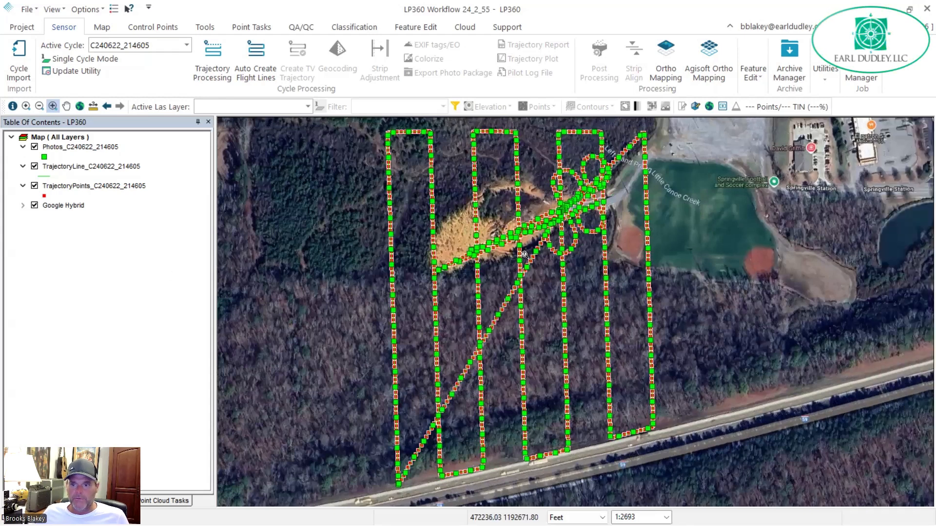
middle_click_drag(524, 253, 545, 255)
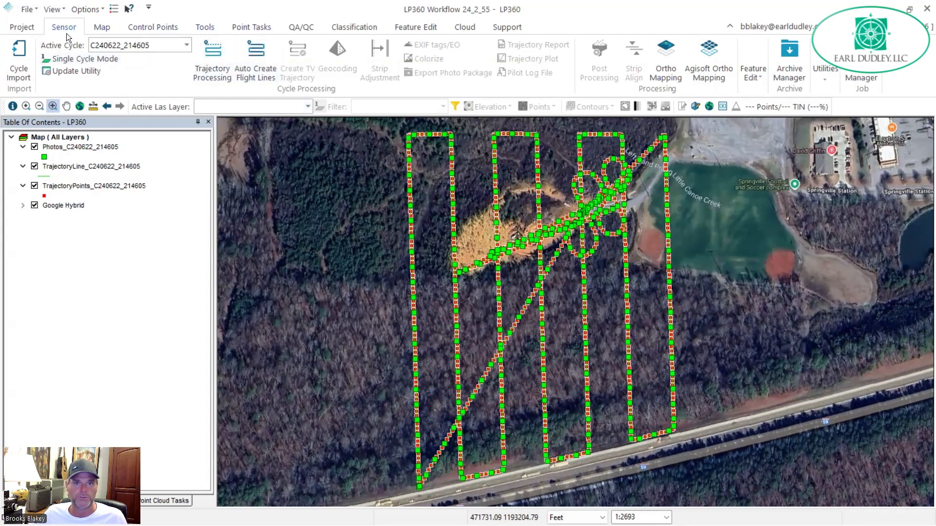
left_click(19, 27)
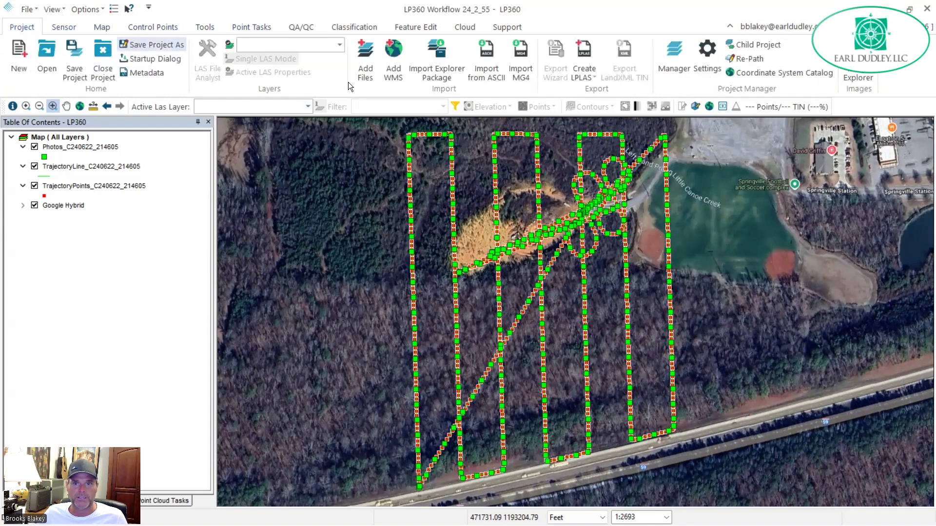
left_click(370, 61)
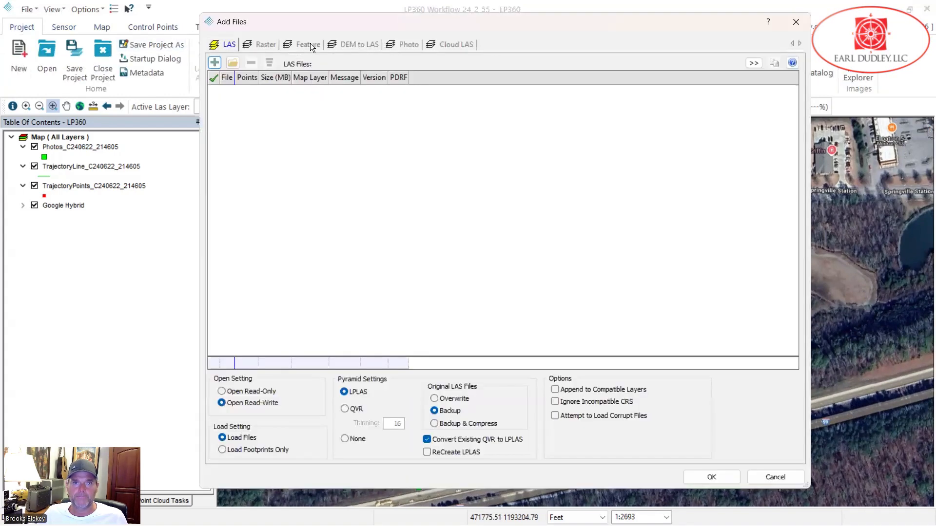
left_click(310, 45)
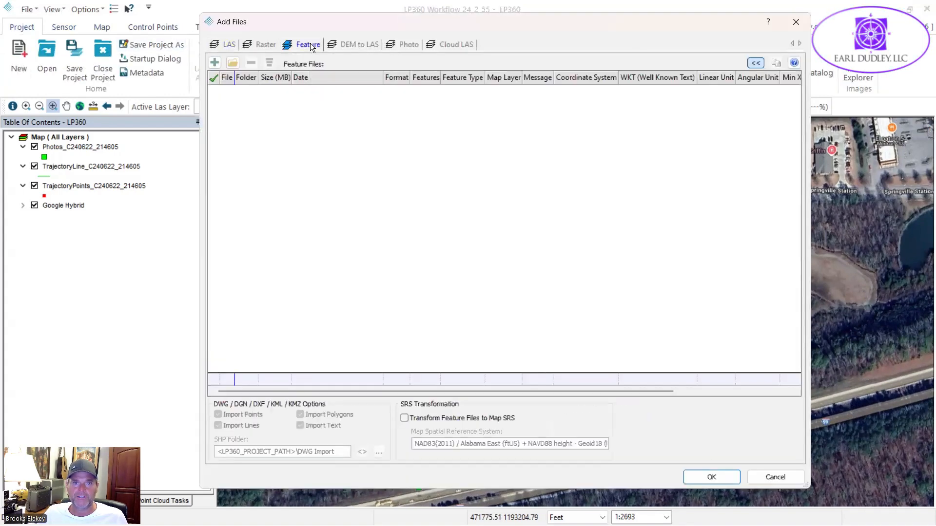
left_click(231, 62)
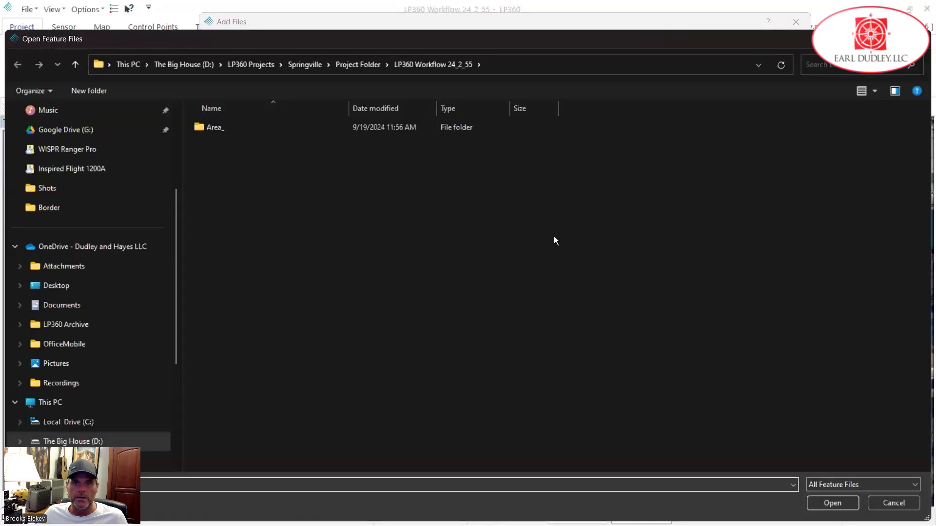
left_click(305, 64)
double_click(260, 142)
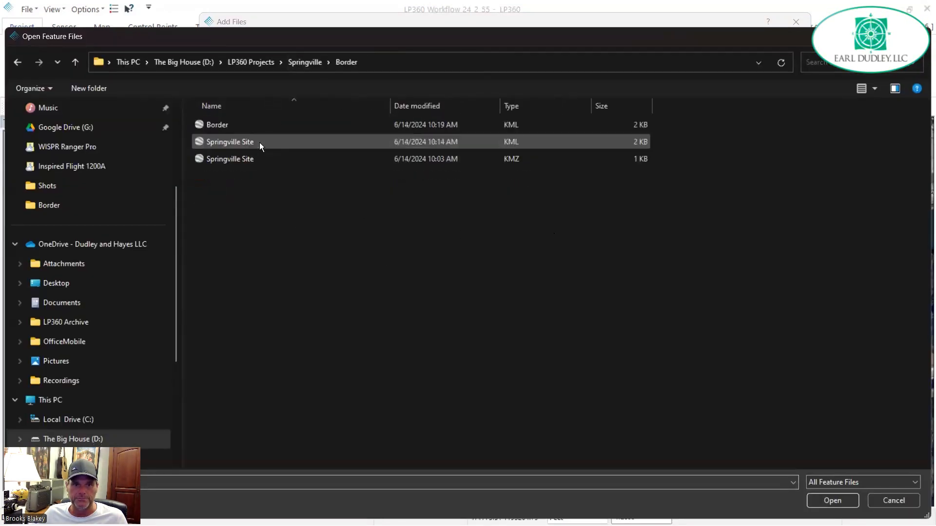
double_click(259, 142)
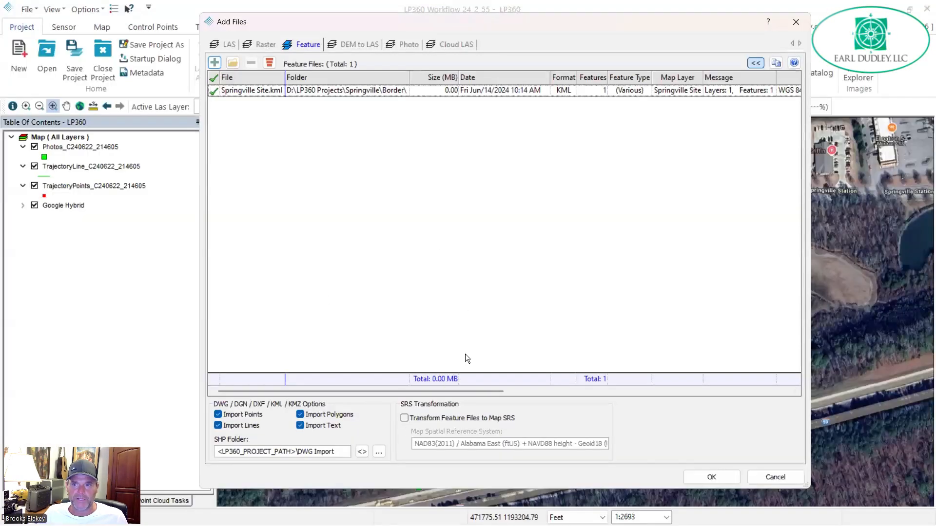
left_click(409, 418)
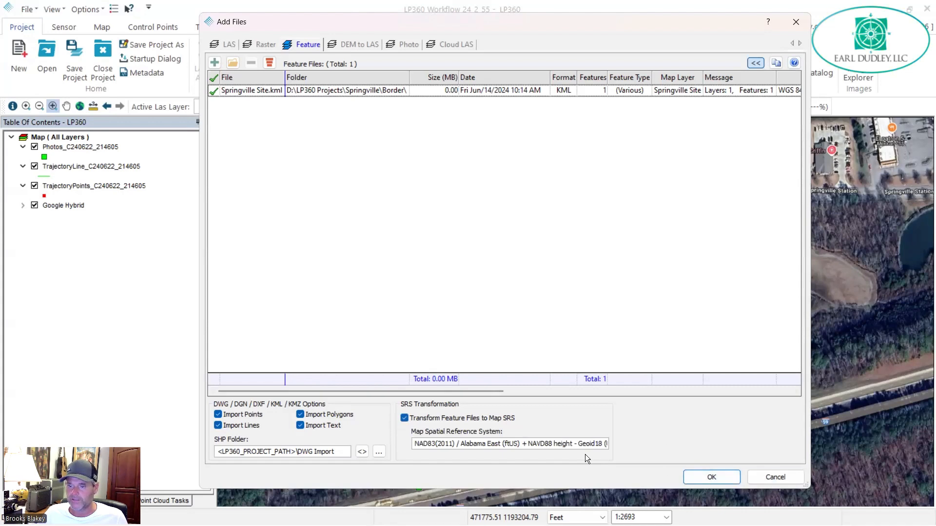
left_click(724, 474)
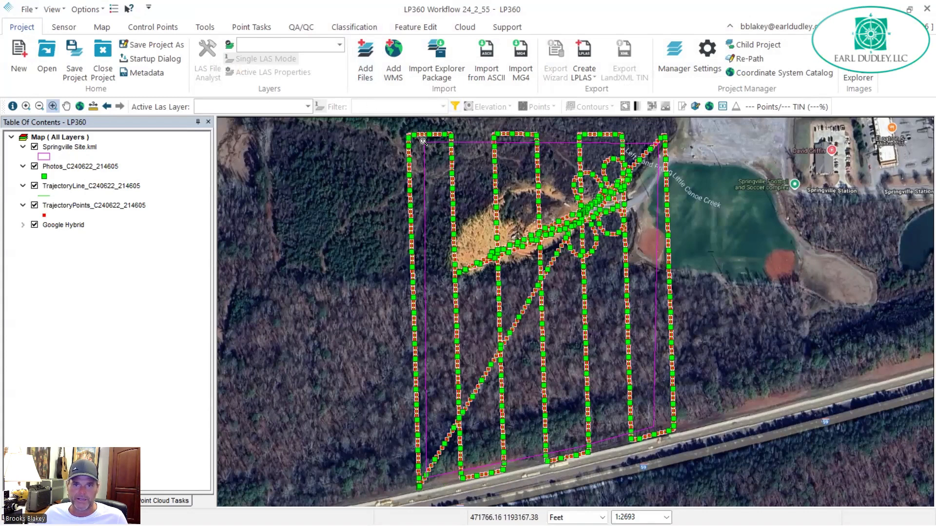
Make Springville Site.kml the active feature layer for feature editing
left_click(92, 146)
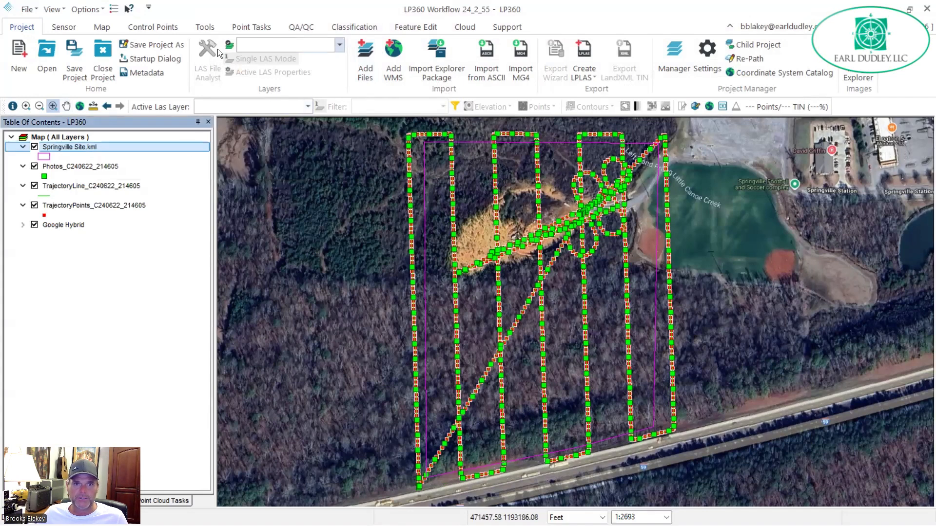
left_click(249, 27)
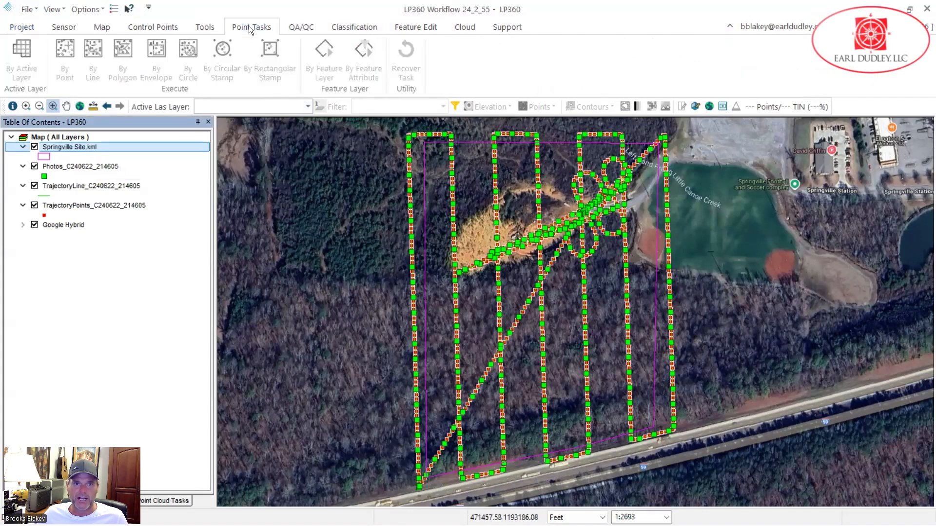
left_click(406, 26)
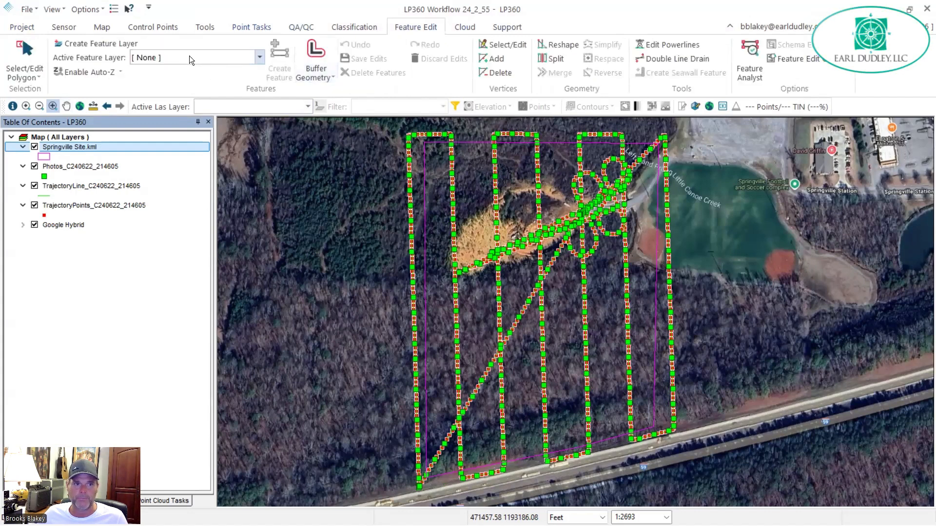
left_click(161, 58)
left_click(156, 77)
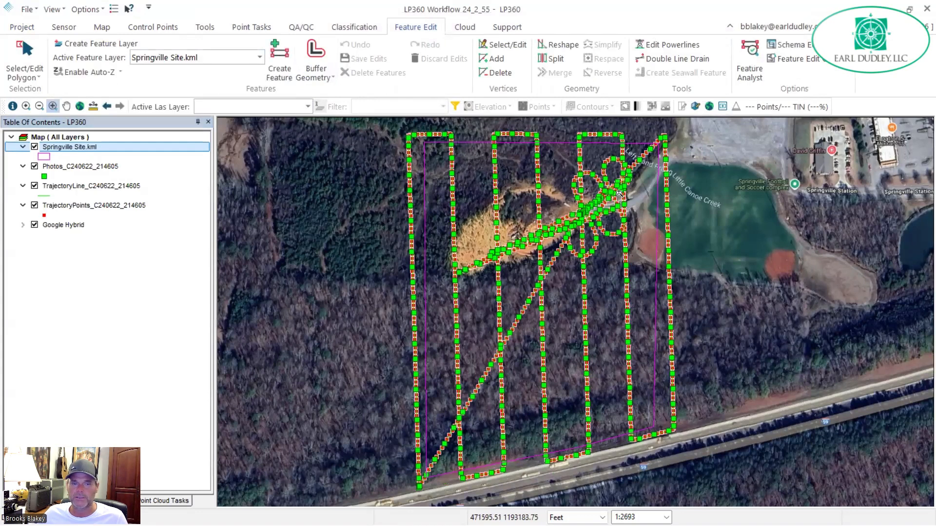
Move the three southern vertices of the Springville Site boundary north, pulling its lower edge up to about mid-site
left_click(517, 45)
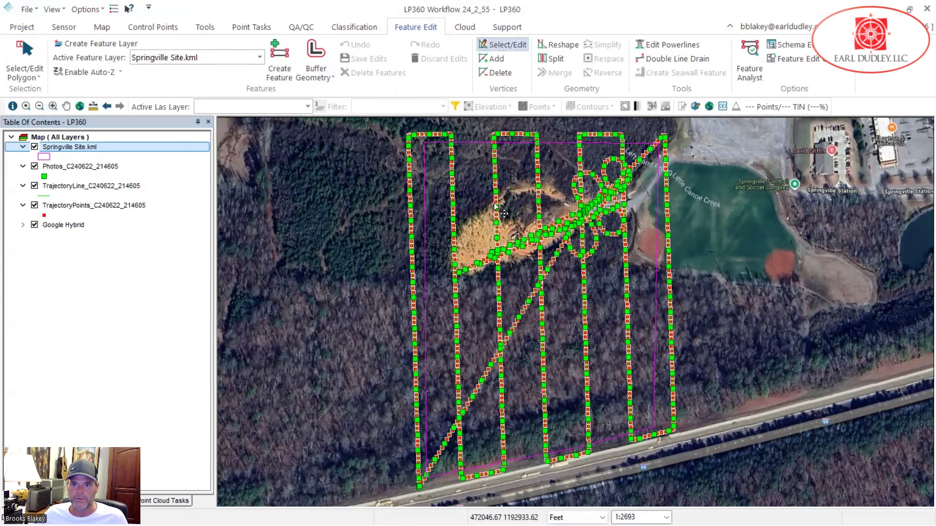
left_click(436, 474)
left_click_drag(426, 477, 433, 321)
key("Escape")
left_click(578, 447)
left_click_drag(578, 447, 567, 286)
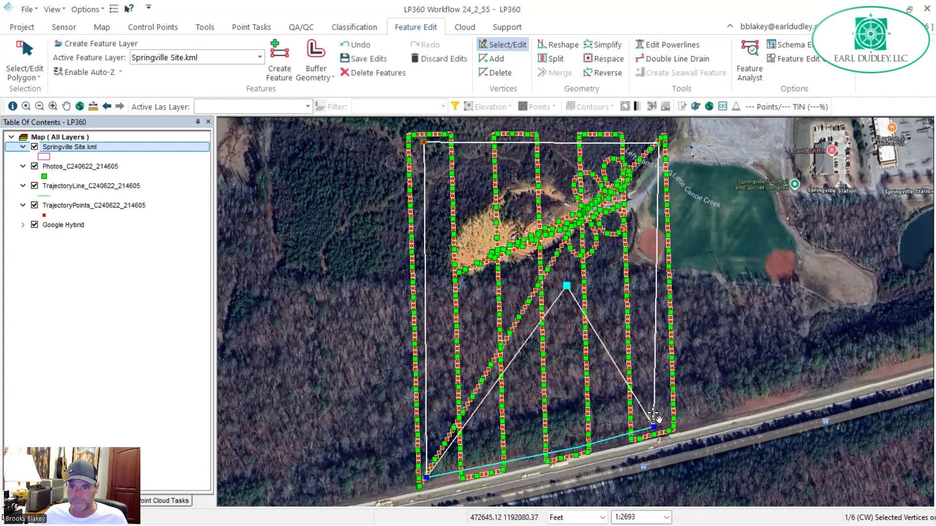
left_click_drag(653, 428, 659, 277)
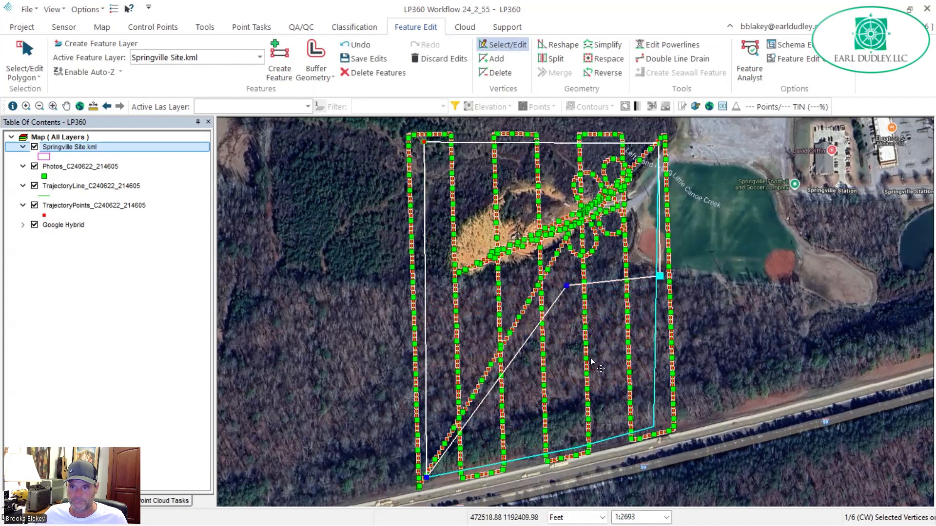
left_click_drag(426, 478, 429, 334)
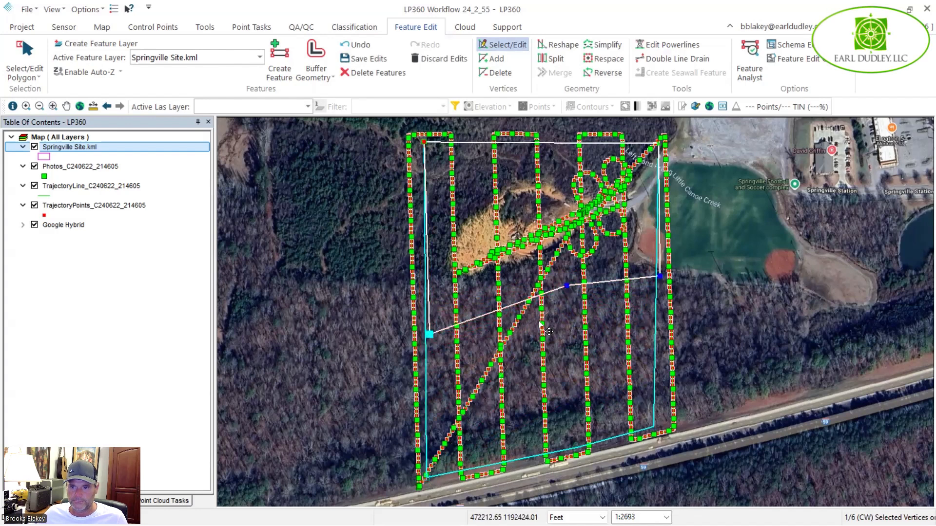
Delete the middle vertex on the boundary's southern edge and save the edits to Springville Site.kml
left_click(505, 73)
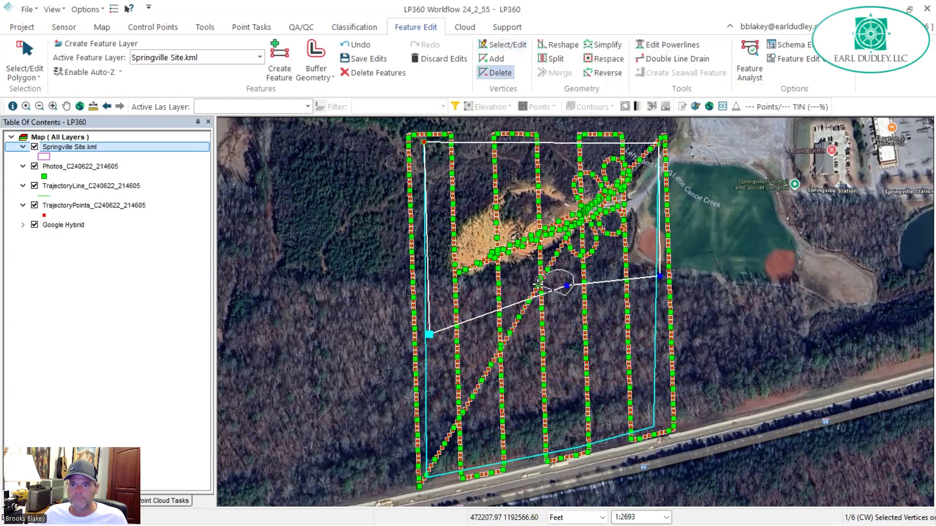
left_click(566, 285)
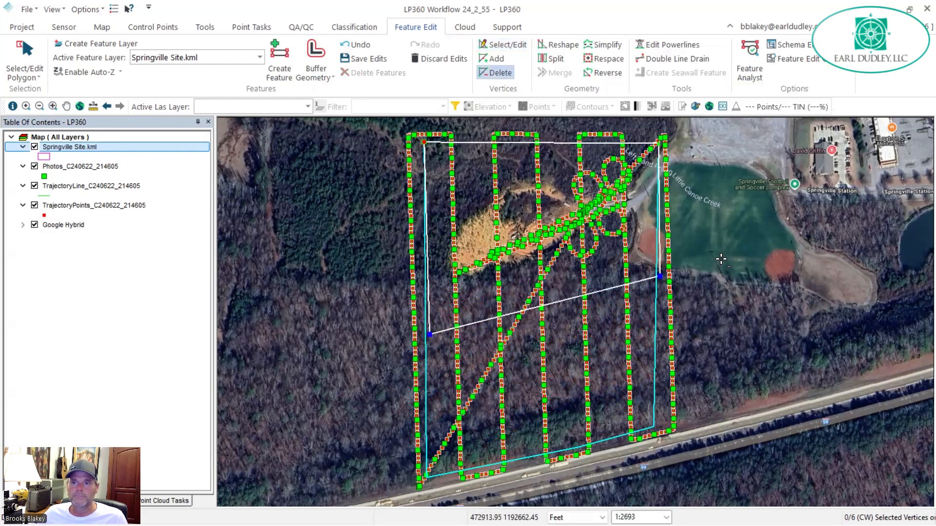
left_click(364, 58)
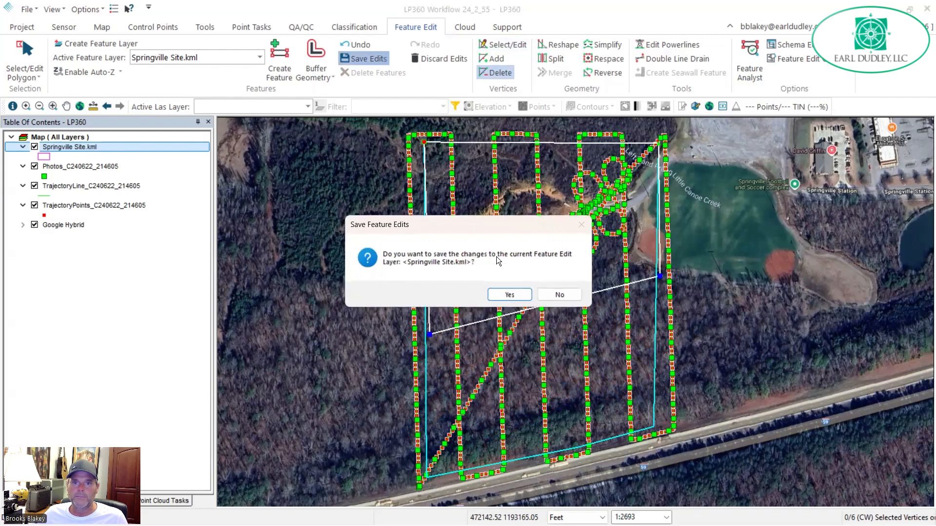
left_click(509, 295)
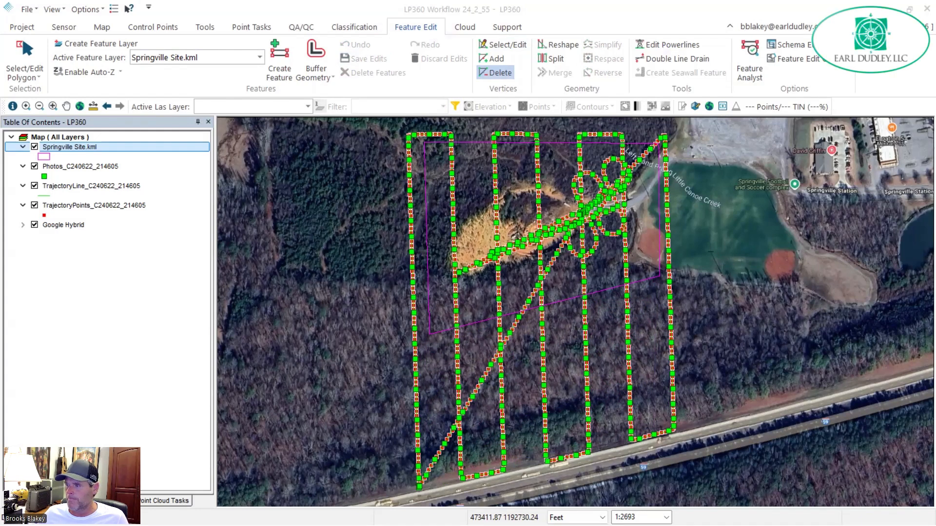
Switch to Springville.txt in Notepad and examine the order of the comma-separated fields in the row for point 101
key("alt+Tab")
left_click(238, 189)
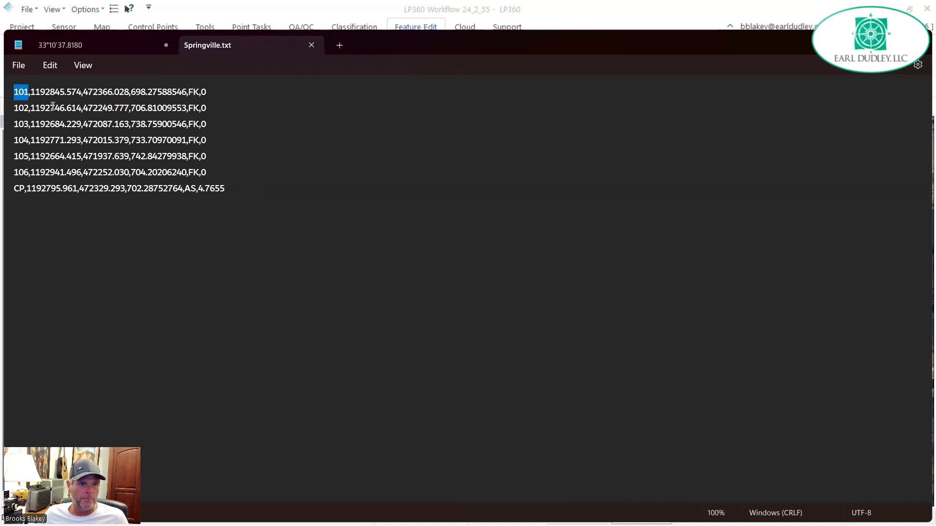
left_click(55, 91)
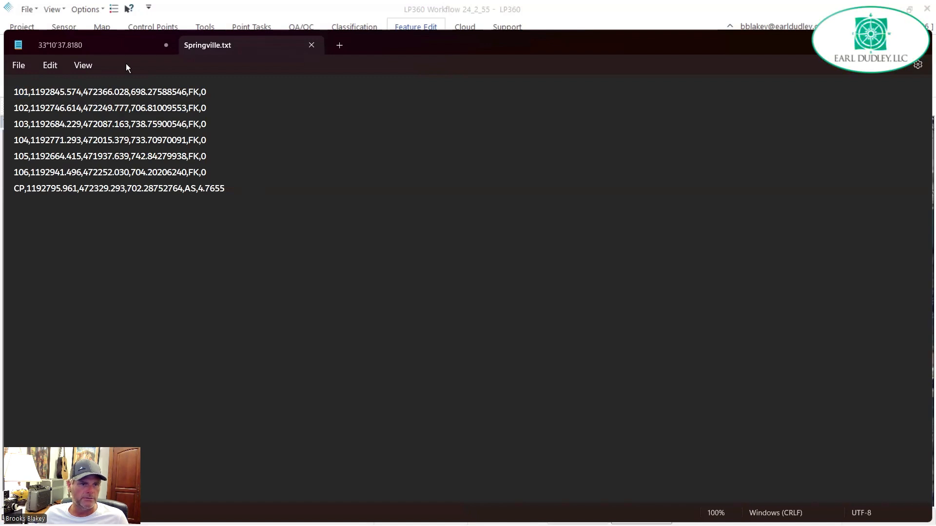
left_click(162, 92)
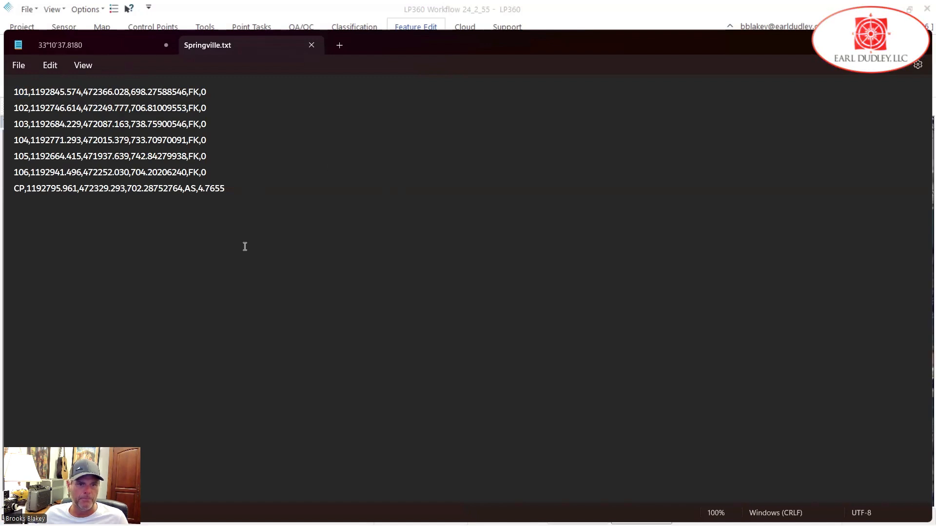
left_click(195, 93)
left_click(204, 93)
left_click(212, 95)
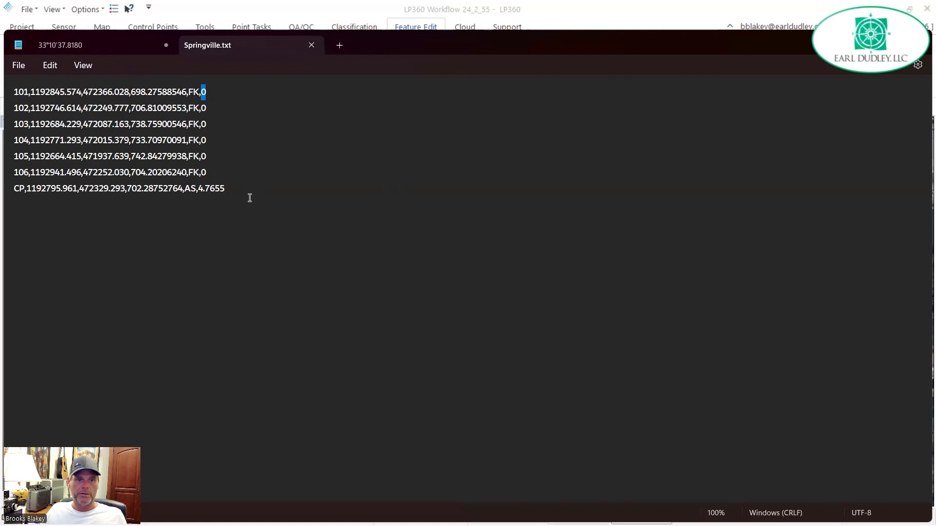
Examine the CP row of the control point file, including the value in its last field after the AS code
left_click_drag(257, 190, 5, 189)
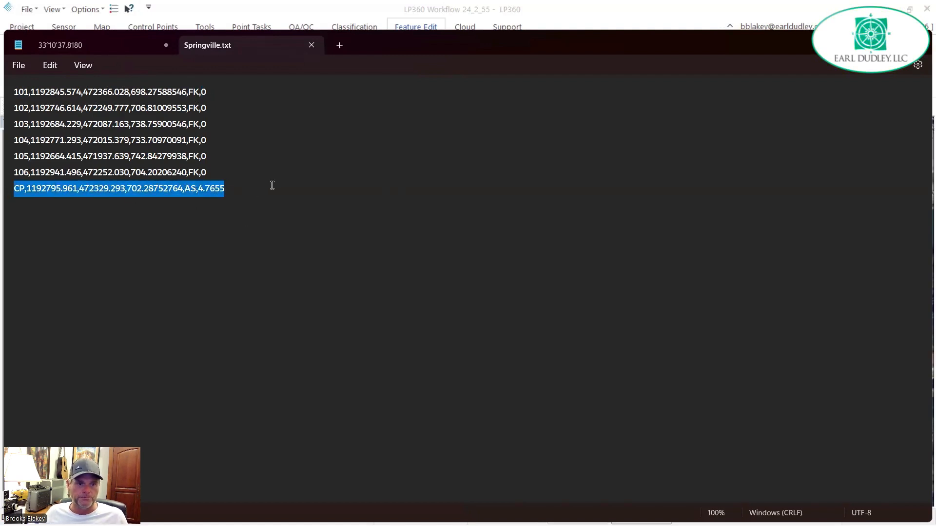
left_click(48, 194)
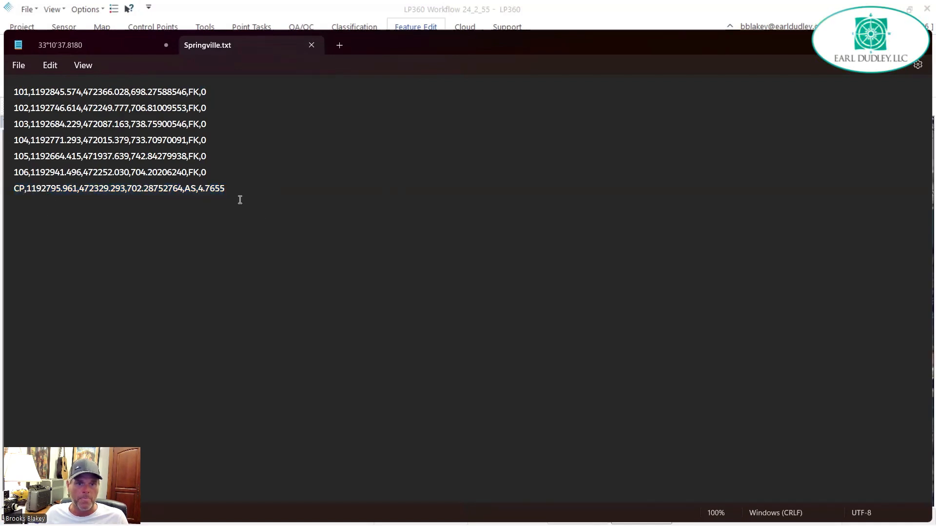
left_click_drag(195, 194, 197, 192)
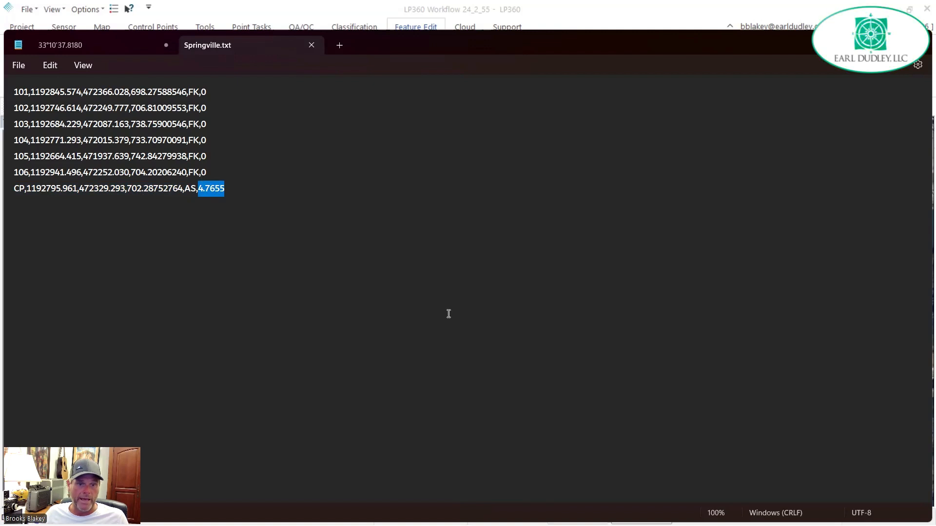
left_click(227, 189)
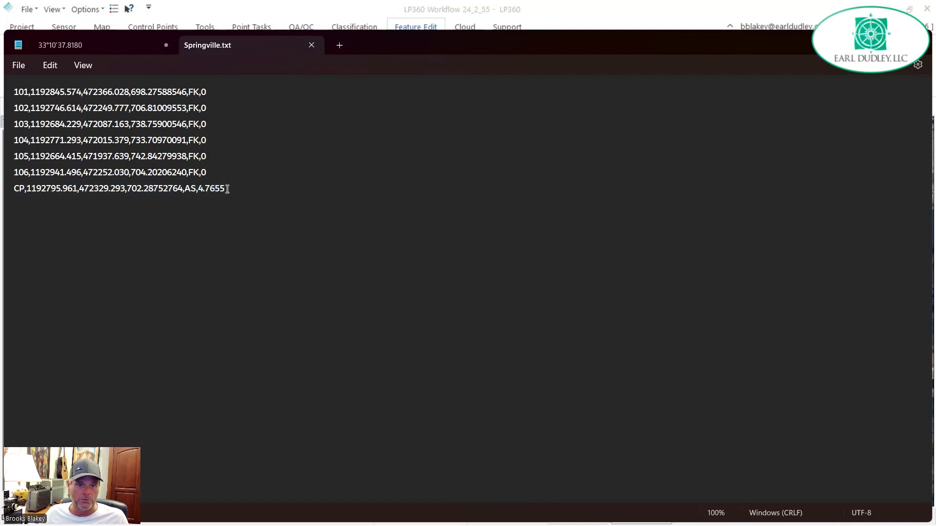
left_click_drag(227, 189, 198, 187)
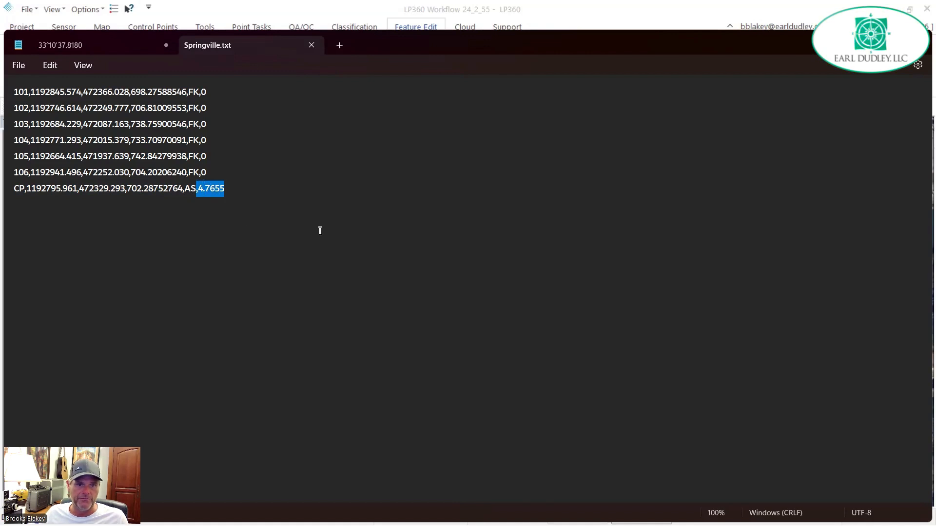
Compare the CP row with rows 101 to 106 in the control point file, and examine the FK code in point 101's row
left_click(230, 192)
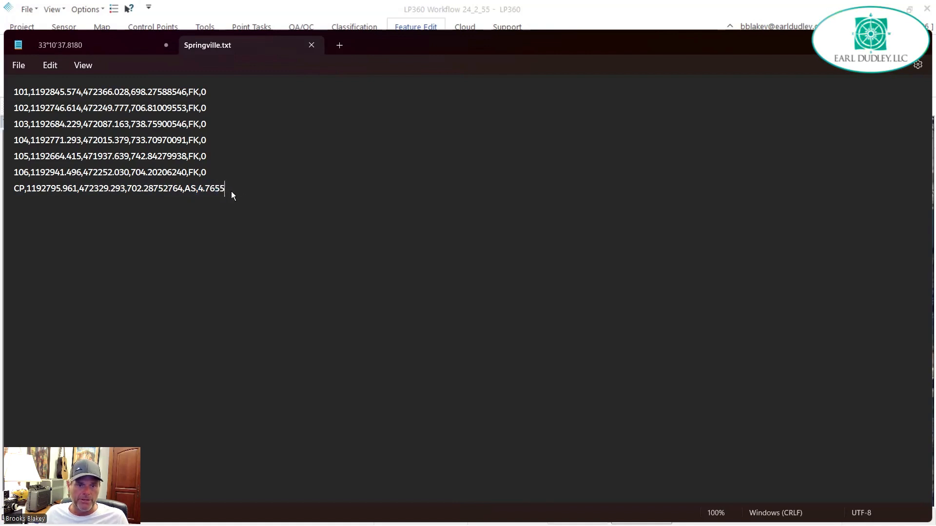
left_click_drag(232, 189, 27, 204)
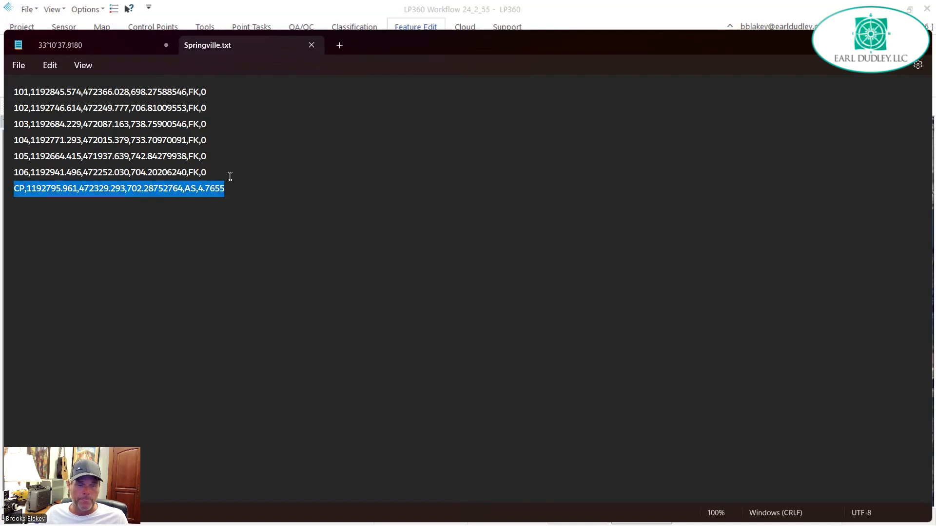
left_click_drag(215, 172, 8, 93)
left_click_drag(225, 188, 8, 92)
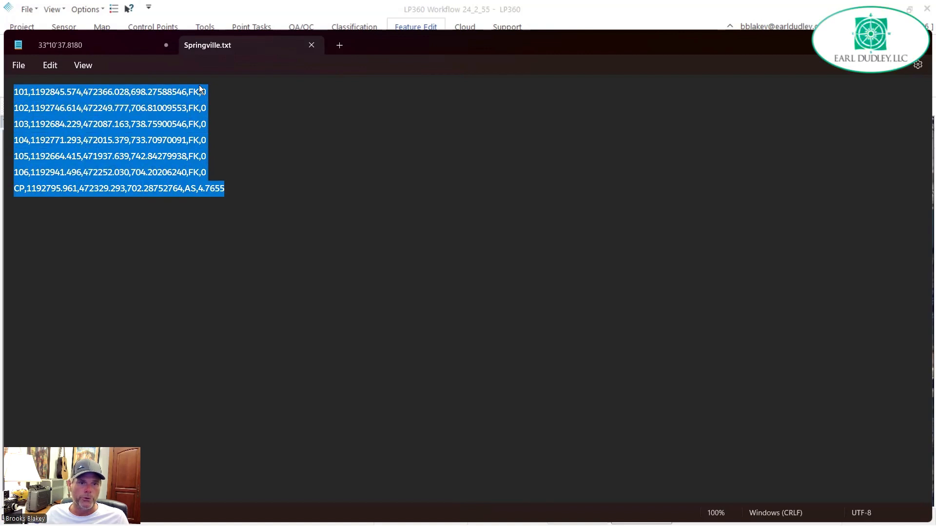
left_click(233, 143)
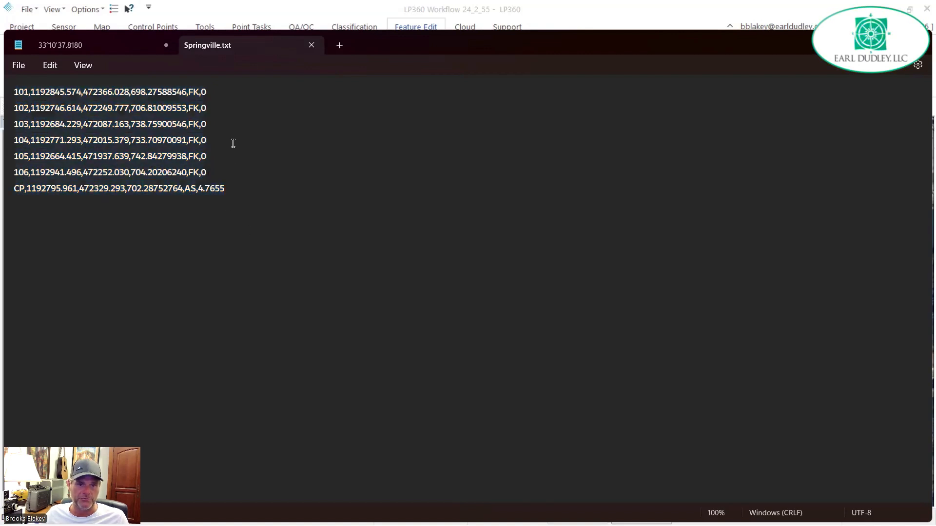
left_click_drag(219, 171, 14, 82)
left_click(227, 96)
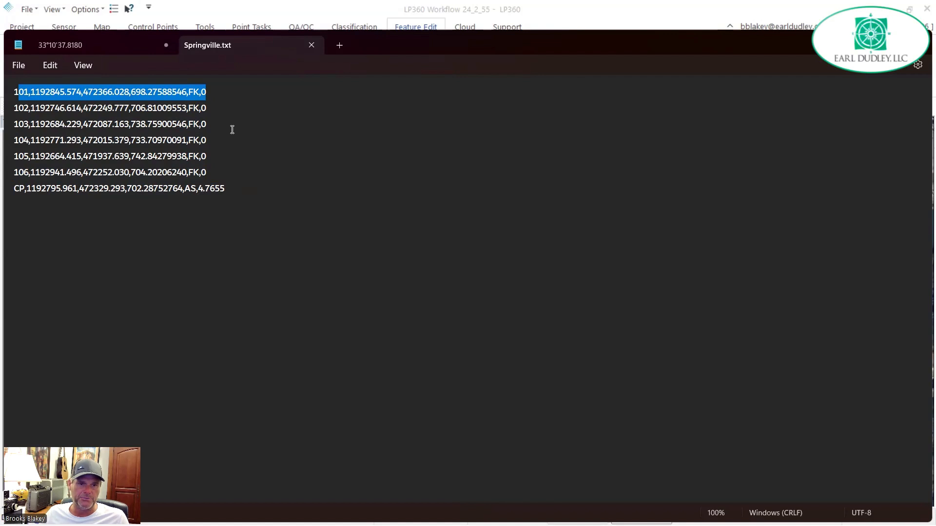
left_click(193, 97)
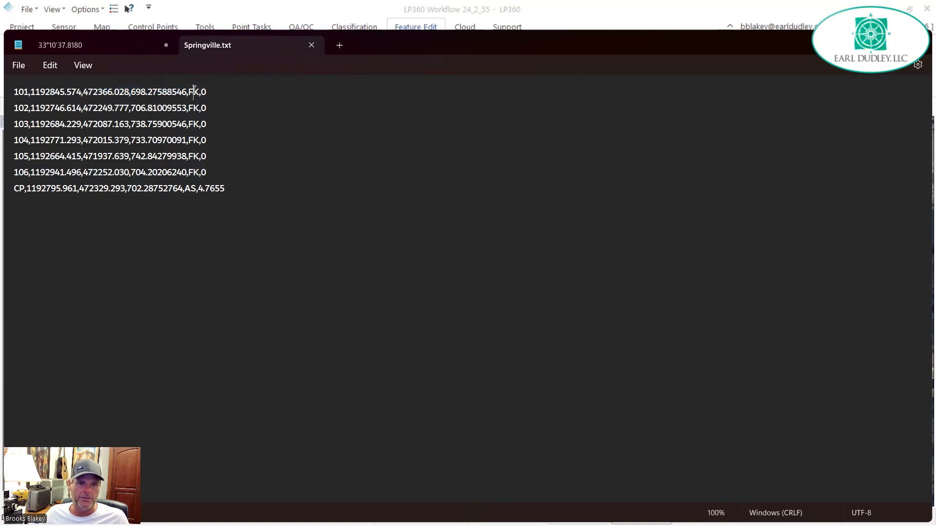
double_click(194, 91)
left_click(191, 91)
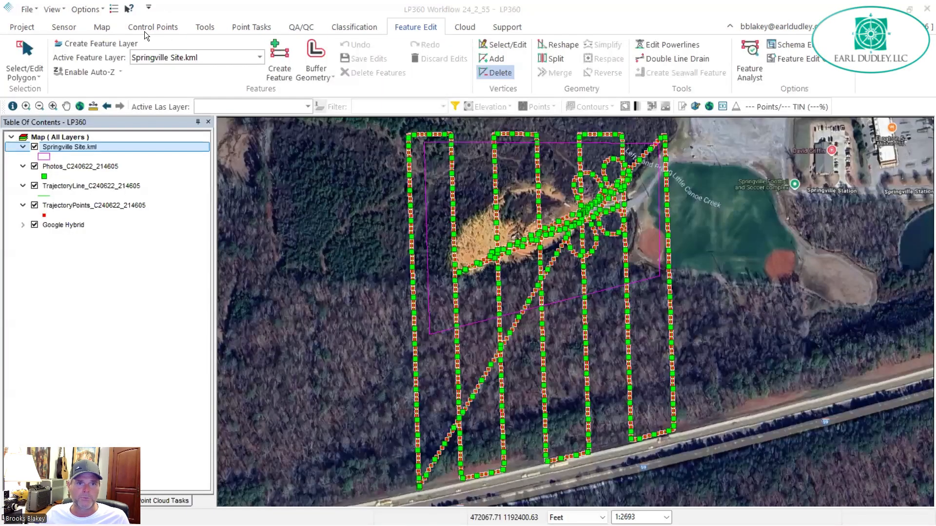
Start a control point import in LP360 and add Springville.txt from the Springville project's Shots folder
left_click(150, 27)
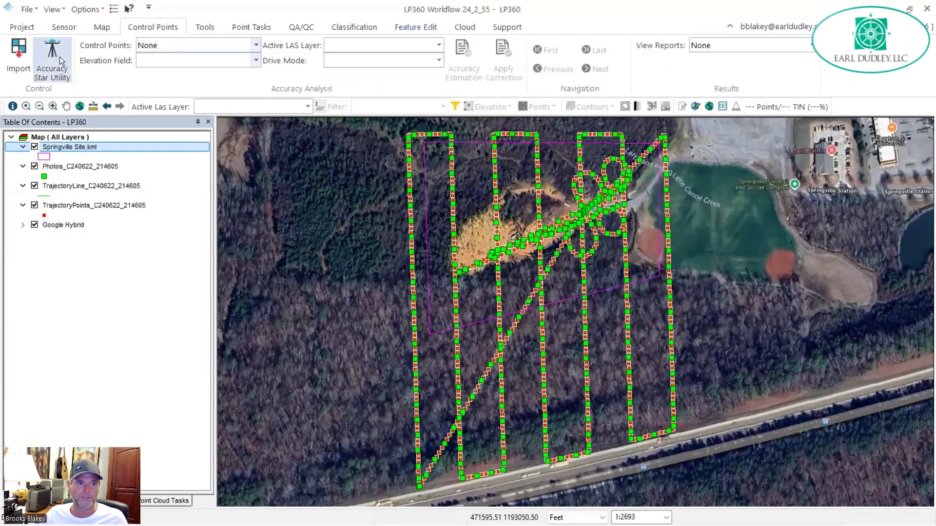
left_click(17, 51)
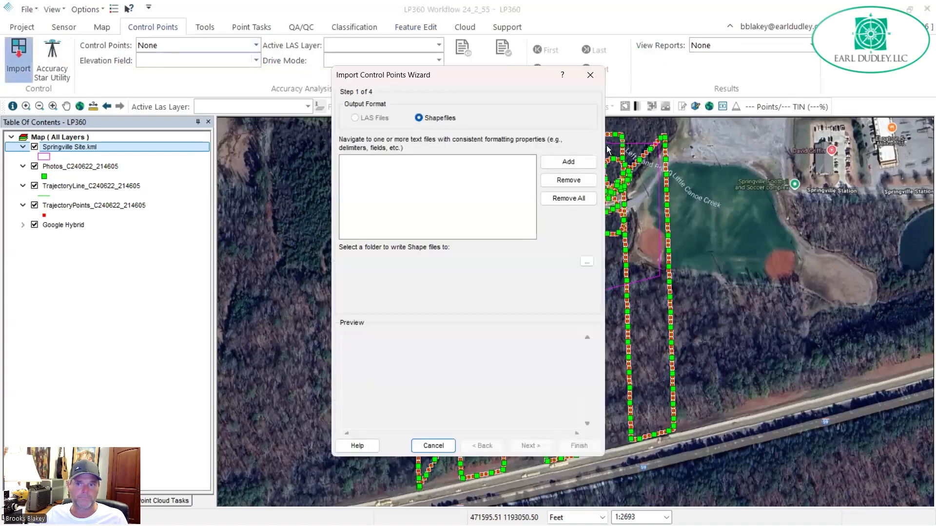
left_click(568, 162)
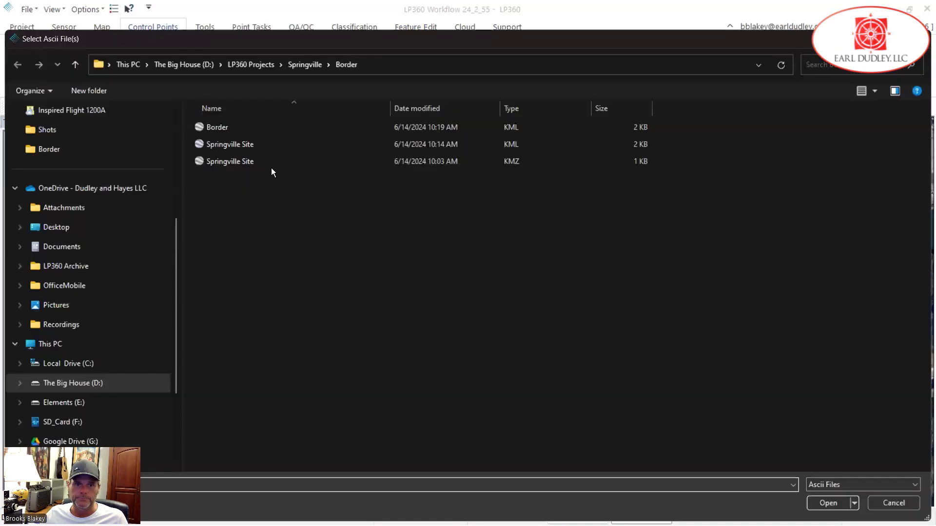
left_click(305, 65)
double_click(293, 193)
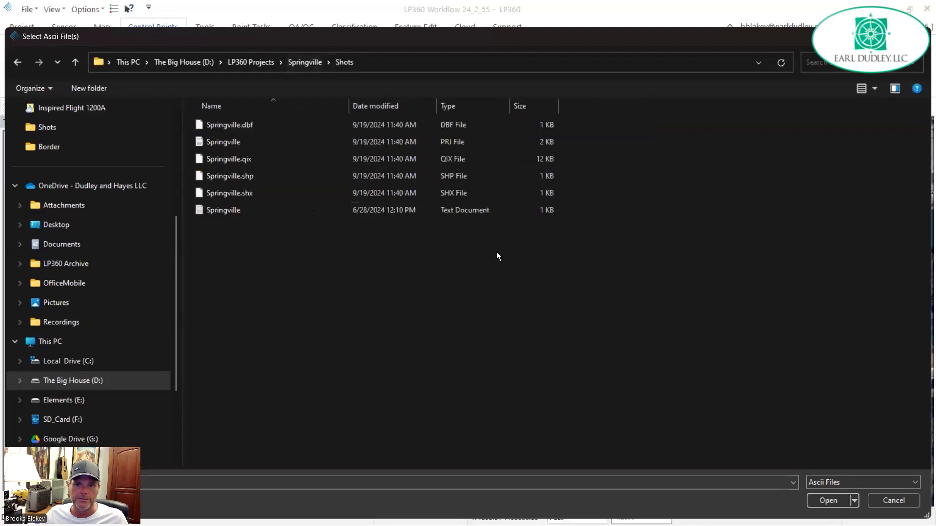
double_click(476, 209)
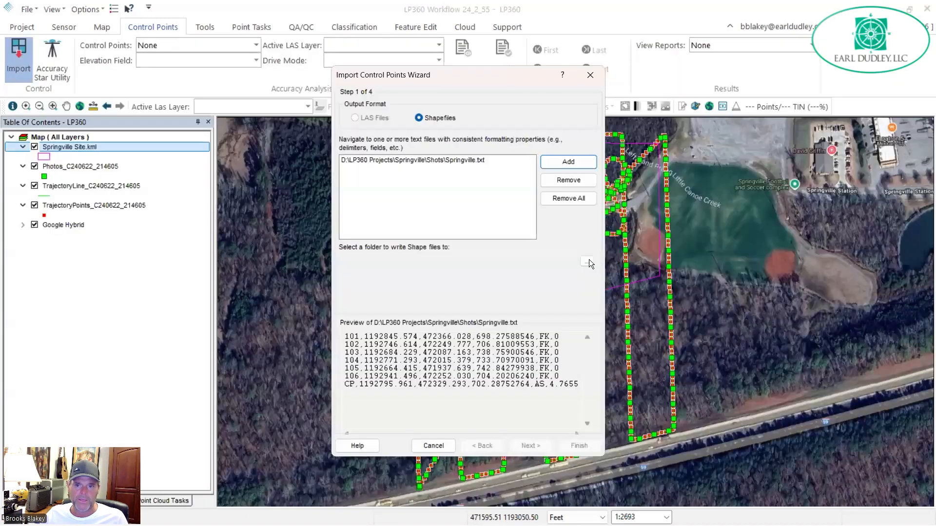
Set the project's Shots folder as the output location for the control point shapefiles and continue to the text format settings
left_click(588, 263)
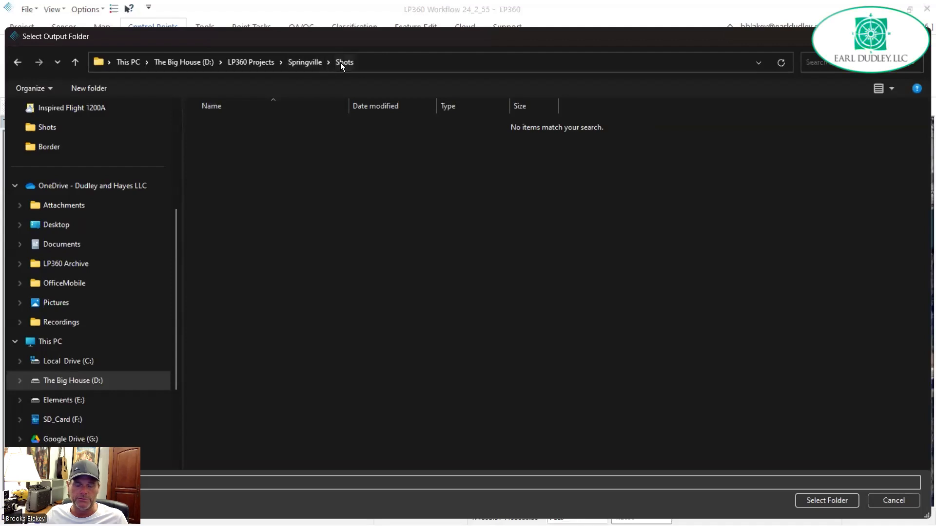
left_click_drag(340, 40, 371, 24)
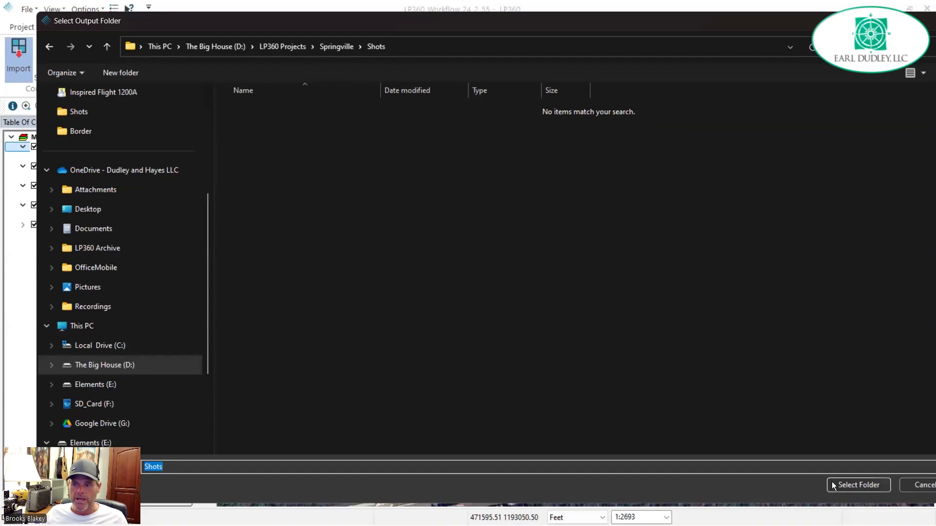
left_click(872, 485)
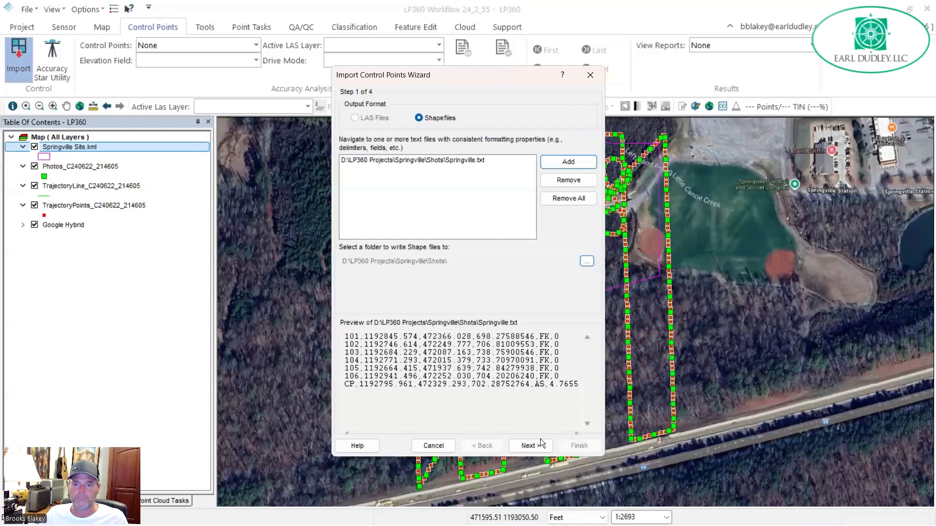
left_click(540, 446)
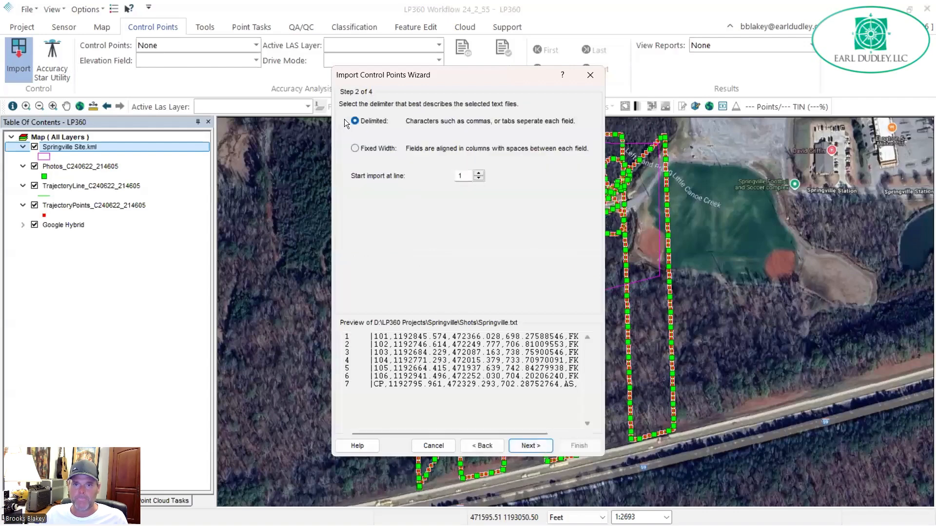
Keep the delimited format starting at line 1 and set comma as the delimiter
left_click(547, 447)
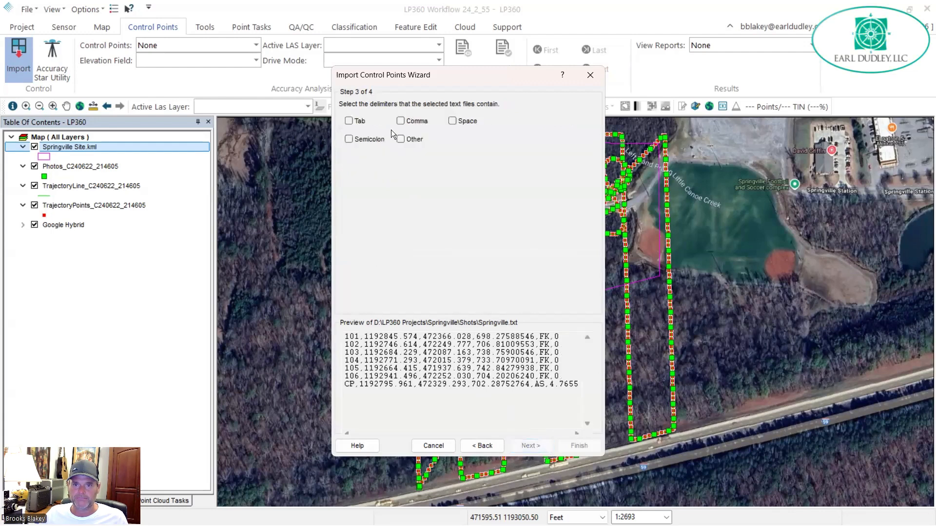
left_click(401, 121)
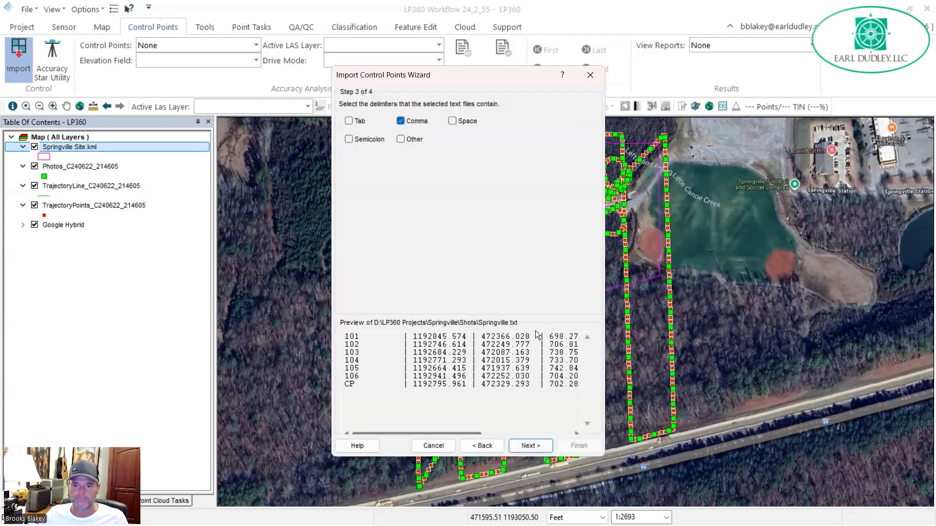
left_click(539, 444)
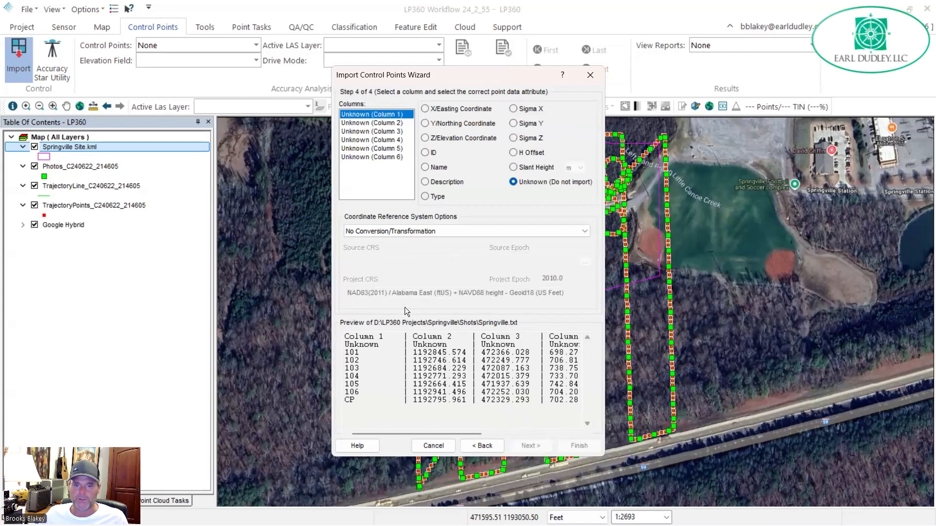
Assign columns 1 to 4 of the control file to Name, Y/Northing, X/Easting and Z/Elevation respectively
left_click(447, 166)
left_click(403, 124)
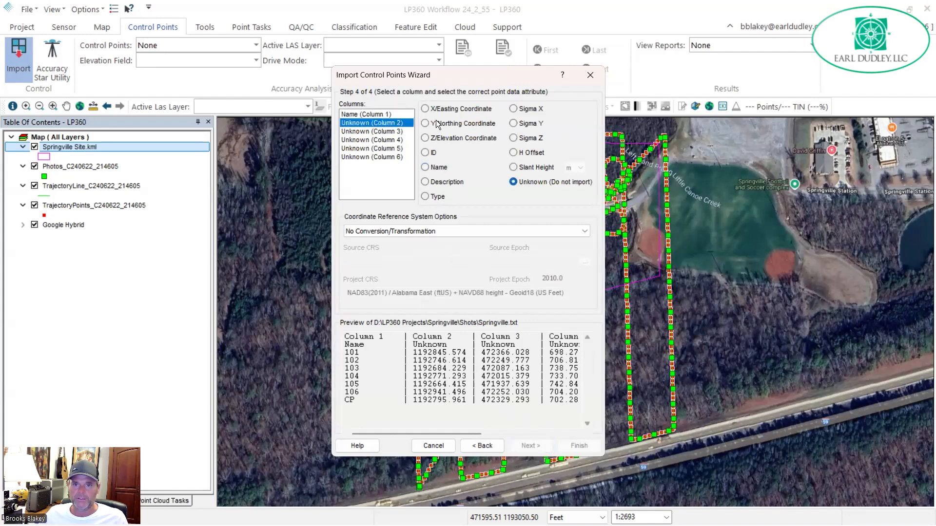
left_click(425, 124)
left_click(404, 132)
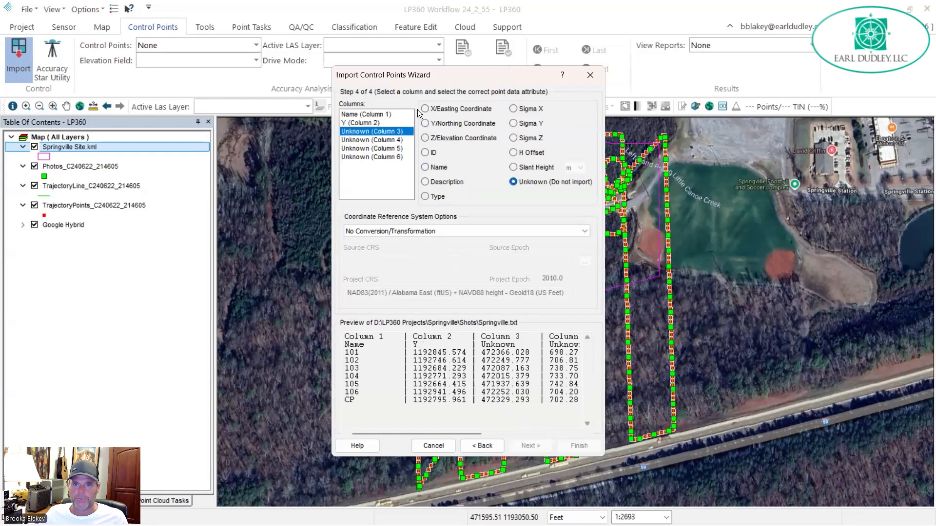
left_click(424, 109)
left_click(403, 140)
left_click(424, 138)
Assign column 5 to Type and column 6 to H Offset, and complete the import without any coordinate conversion
left_click(405, 149)
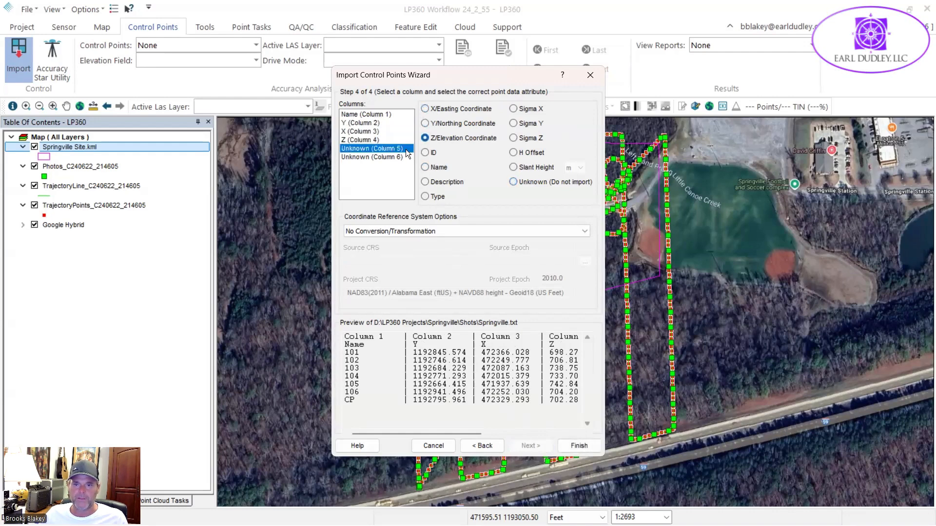
left_click(428, 196)
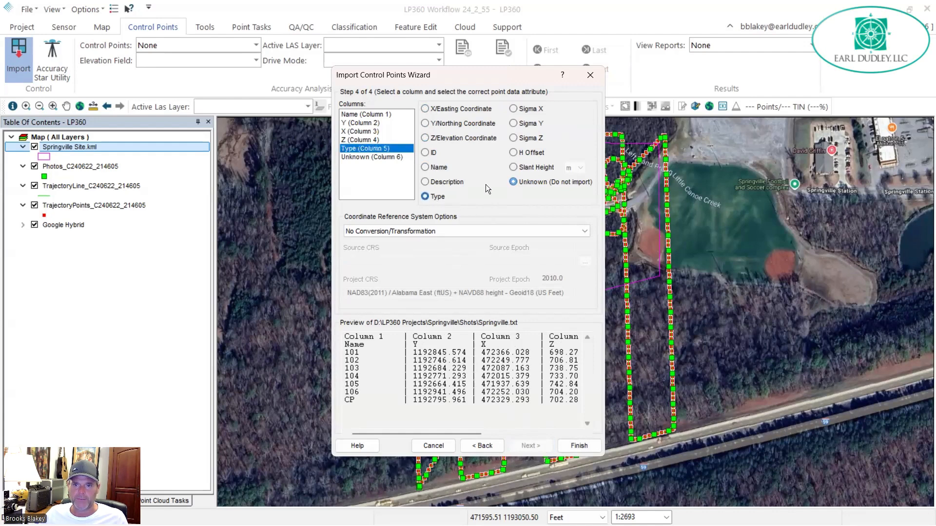
left_click(386, 157)
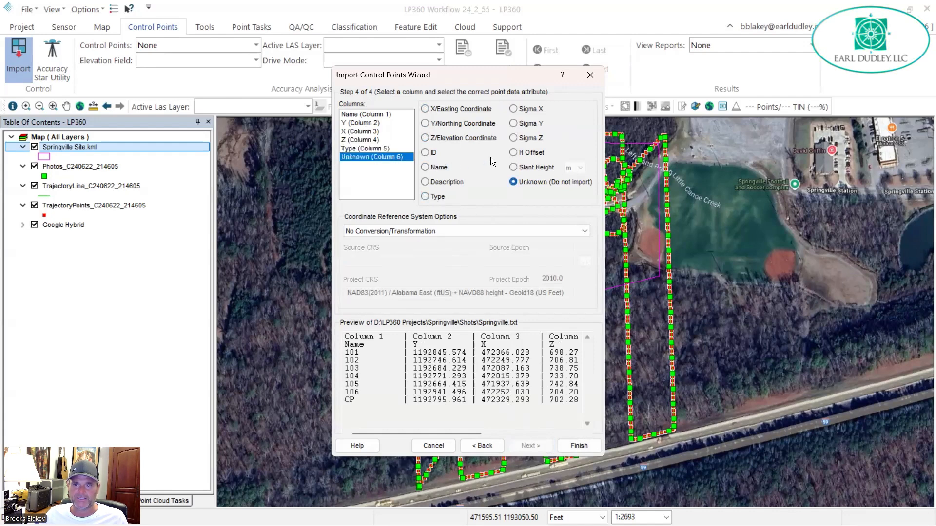
left_click(515, 153)
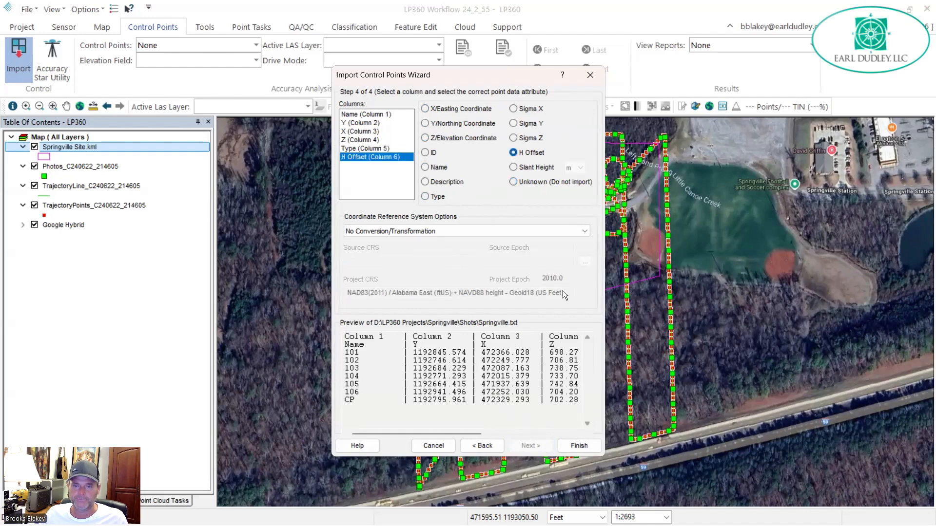
left_click(578, 446)
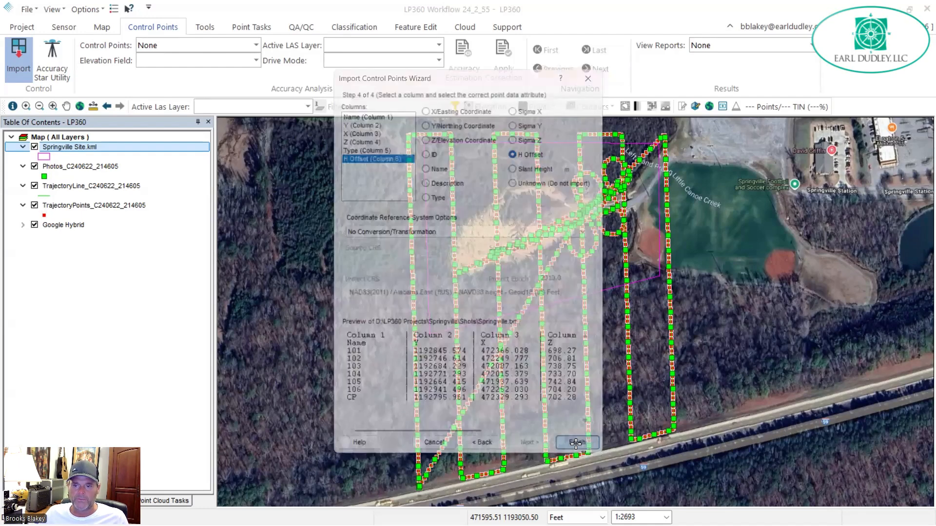
left_click(508, 295)
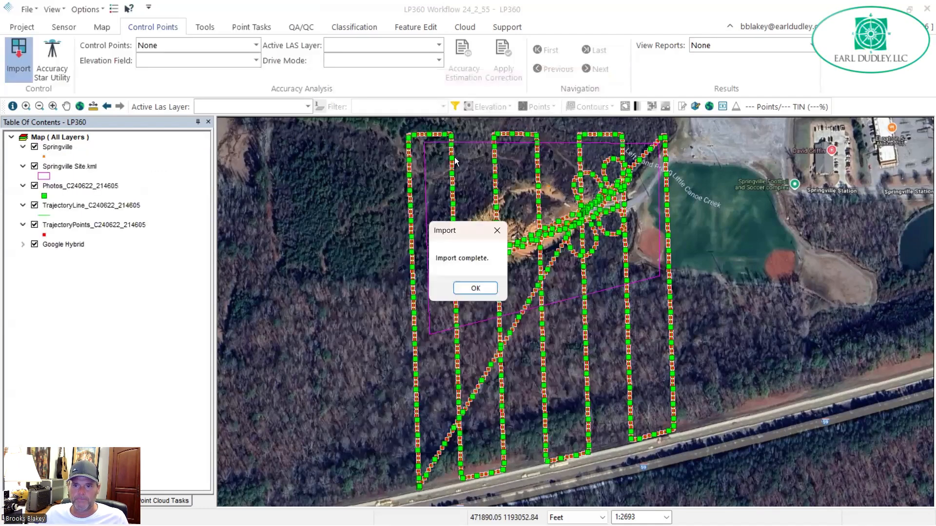
left_click(475, 288)
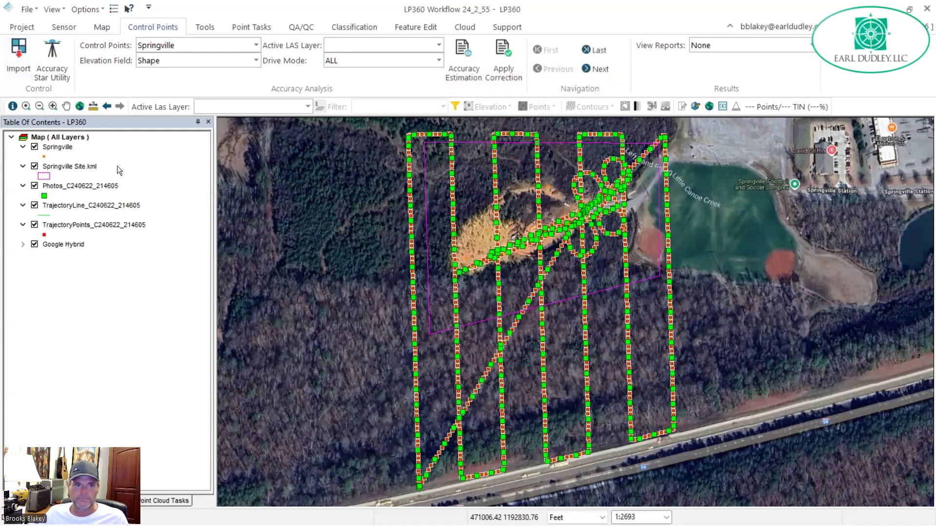
Change the Springville control point layer's fill color to red and its symbol to Triangle
right_click(73, 148)
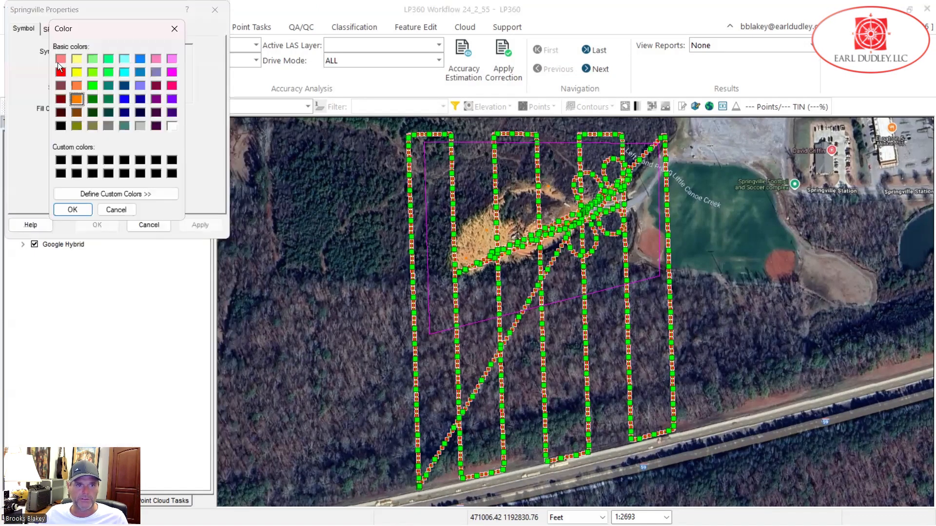
left_click(61, 72)
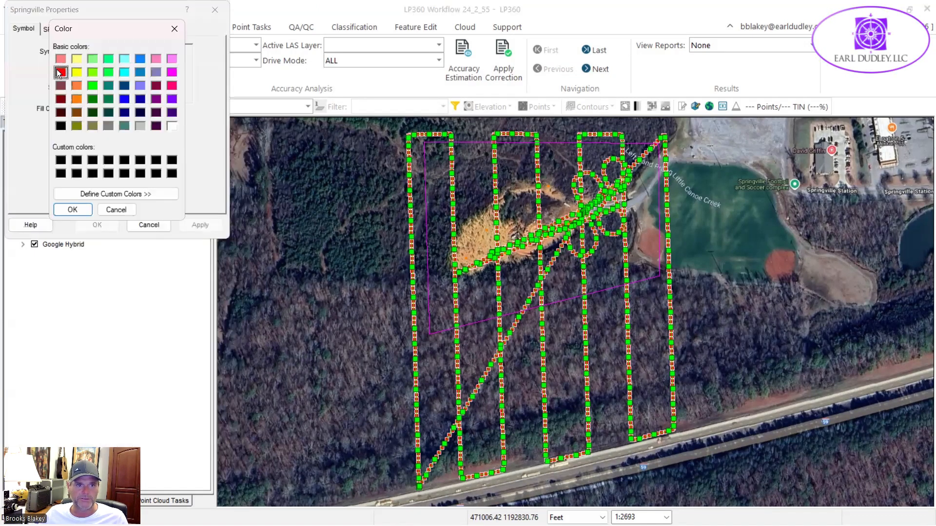
left_click(72, 209)
left_click(109, 50)
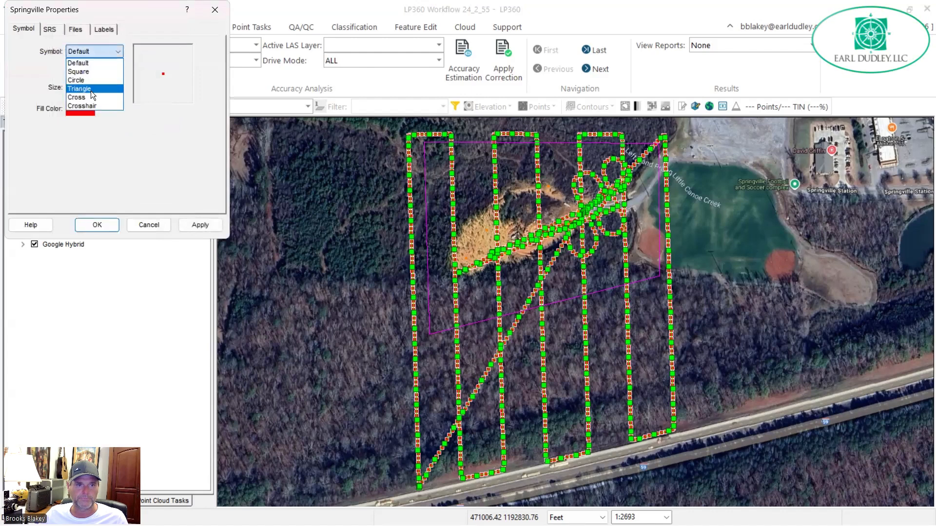
left_click(90, 91)
Turn on labels for the Springville control point layer, apply the properties and check the labelled points on the map
left_click(100, 29)
left_click(17, 45)
left_click(207, 225)
left_click(214, 10)
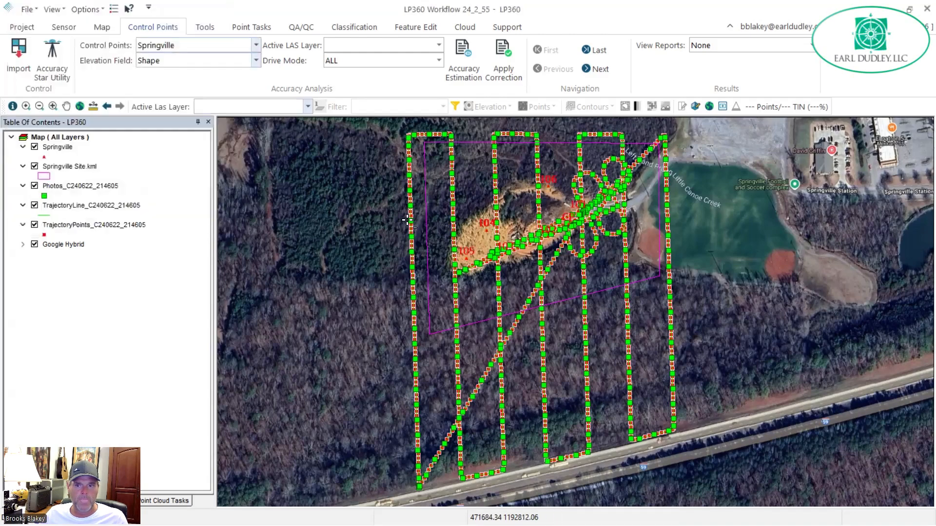
scroll(413, 227, "up", 2)
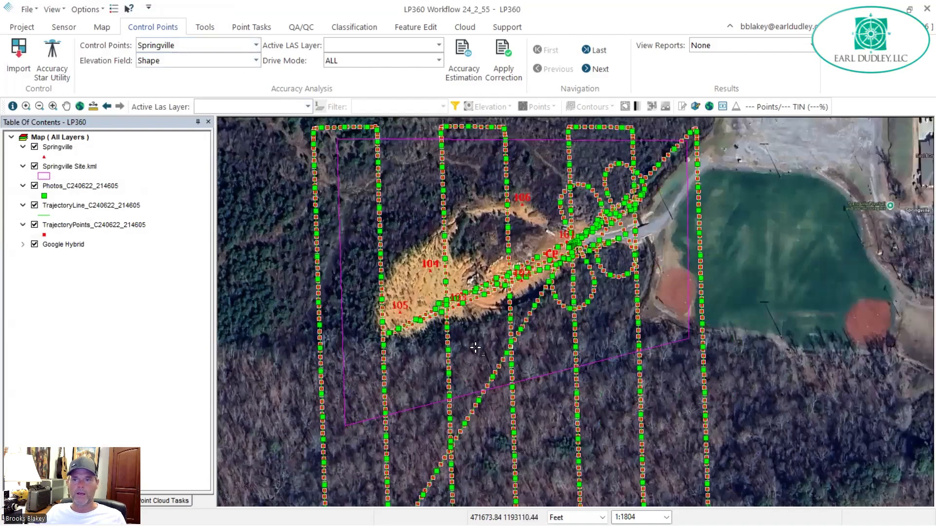
Start trajectory processing for cycle C240622_214605 in Single Base mode, run locally with all constellations, and continue to the base station settings
left_click(71, 27)
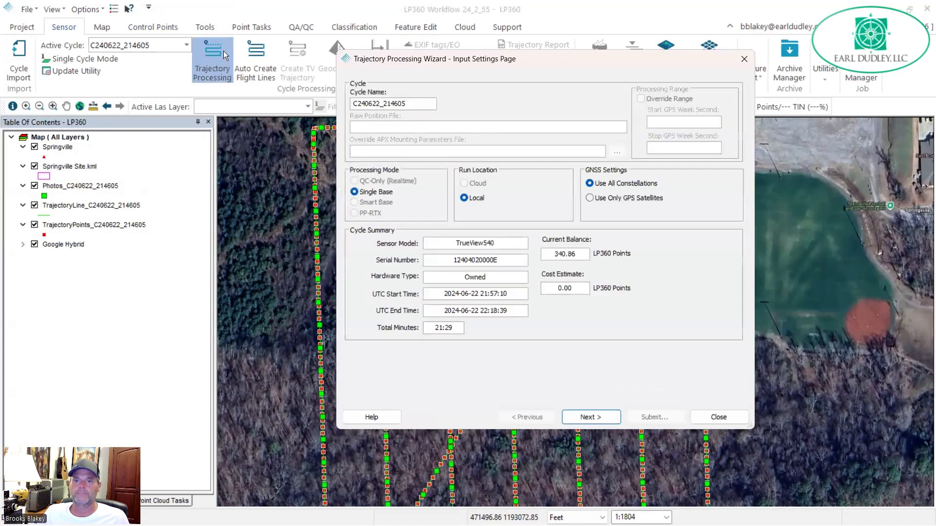
left_click(603, 416)
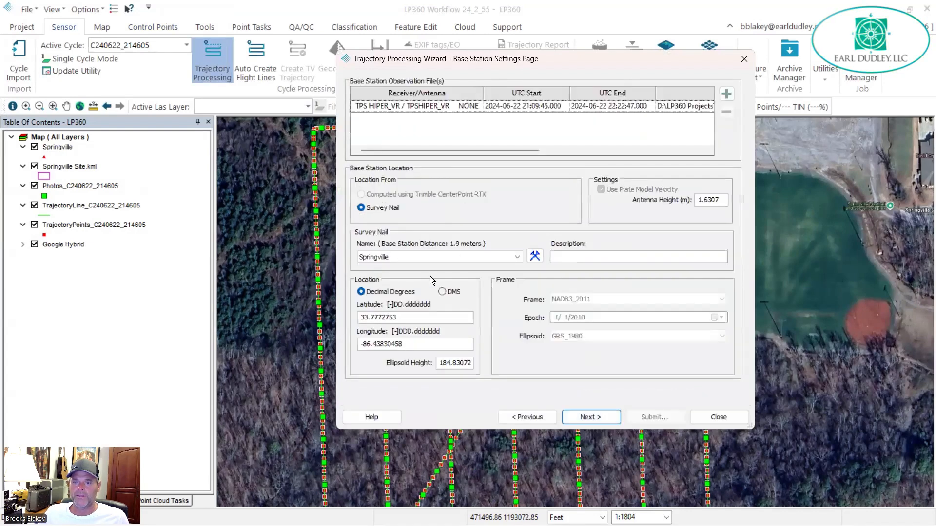
Look through the Survey Nail Manager and its form for adding a survey nail, without adding one
left_click(534, 257)
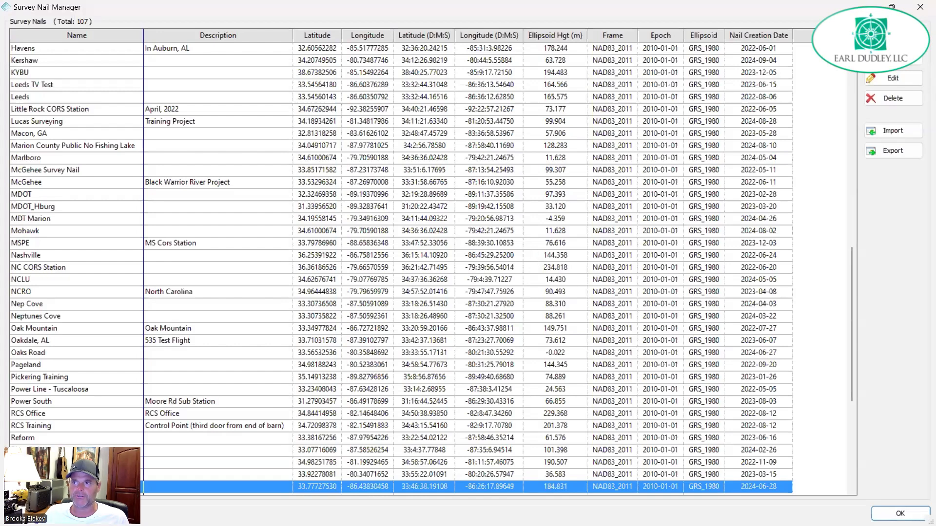
left_click(892, 58)
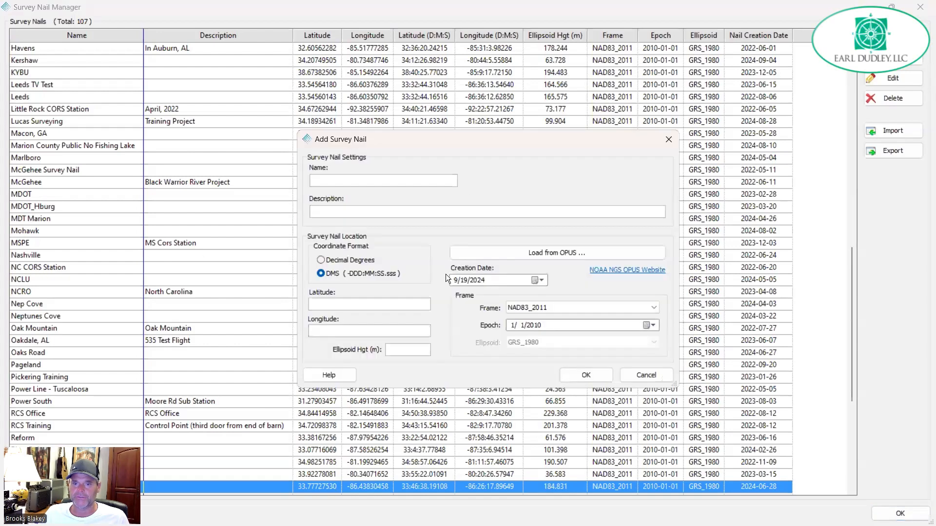
left_click(646, 376)
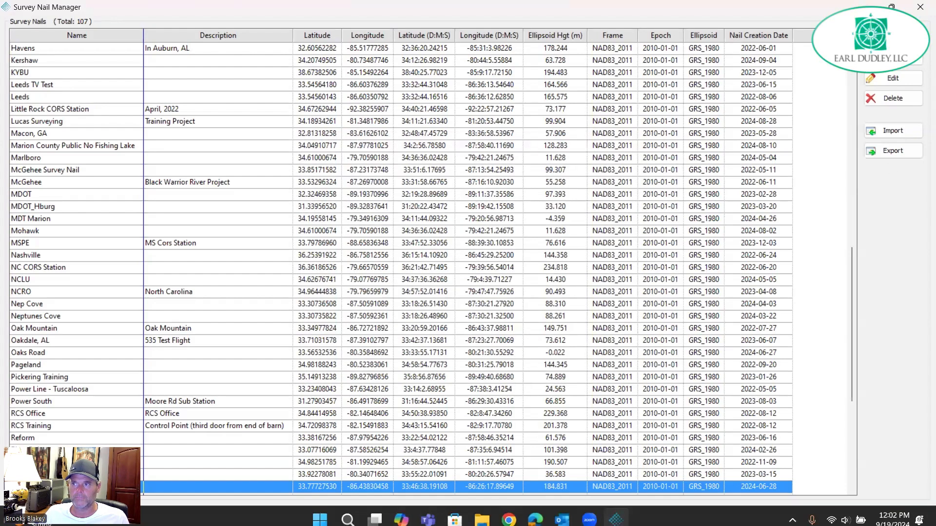
left_click(917, 8)
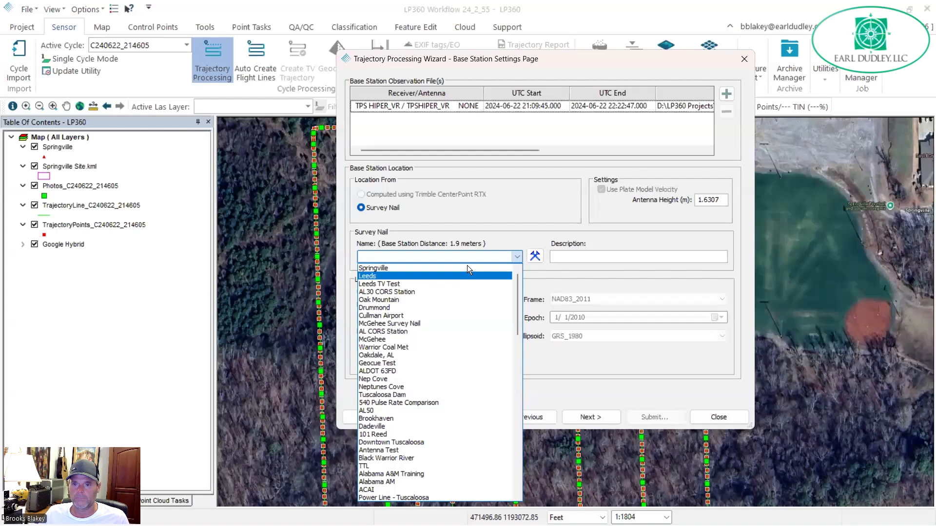
Submit the trajectory processing job with Springville as the base station's survey nail
left_click(613, 415)
left_click(612, 416)
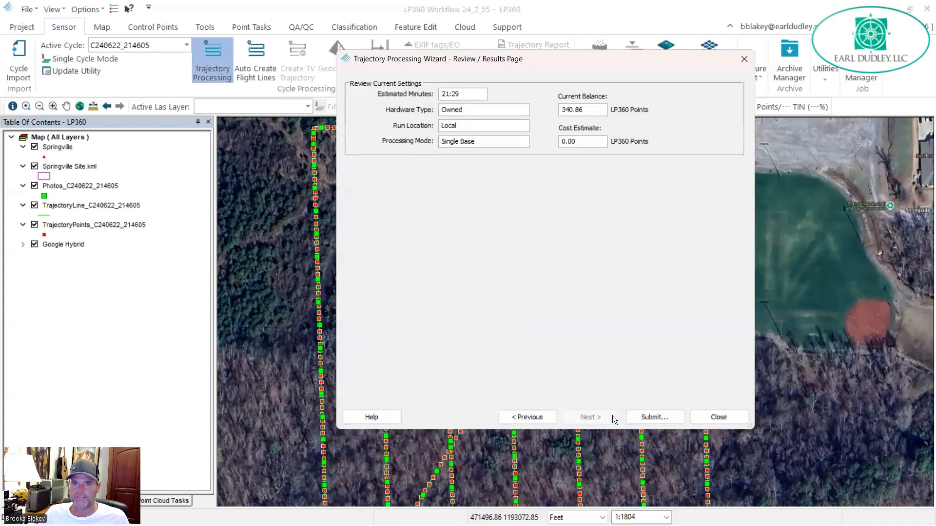
left_click(662, 415)
left_click(550, 272)
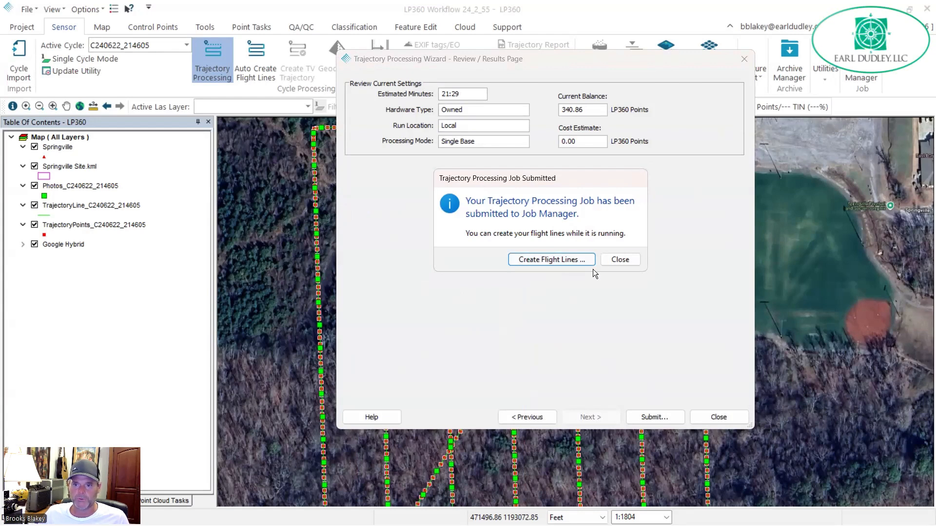
Compute the cycle's flight lines with a minimum length of 150, turn radius of 10 and maximum deviation of 20
left_click(541, 259)
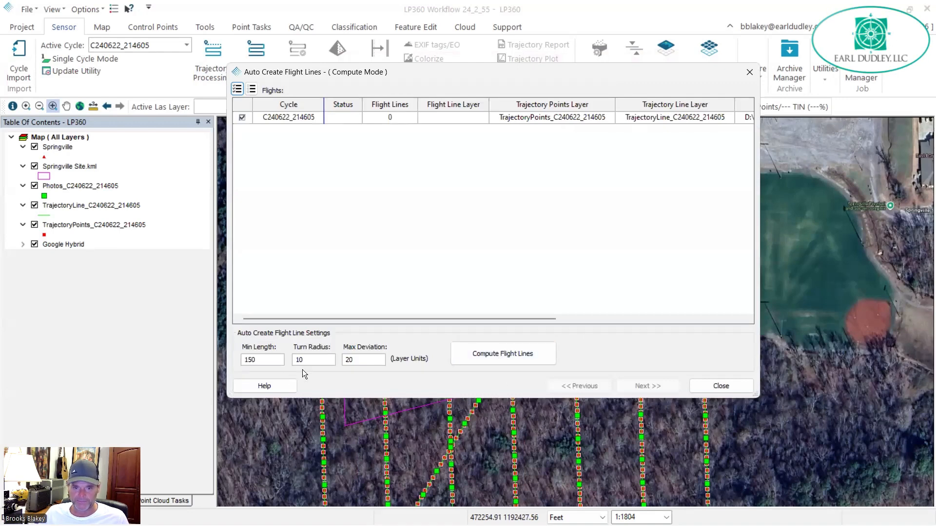
mouse_move(272, 353)
mouse_move(328, 361)
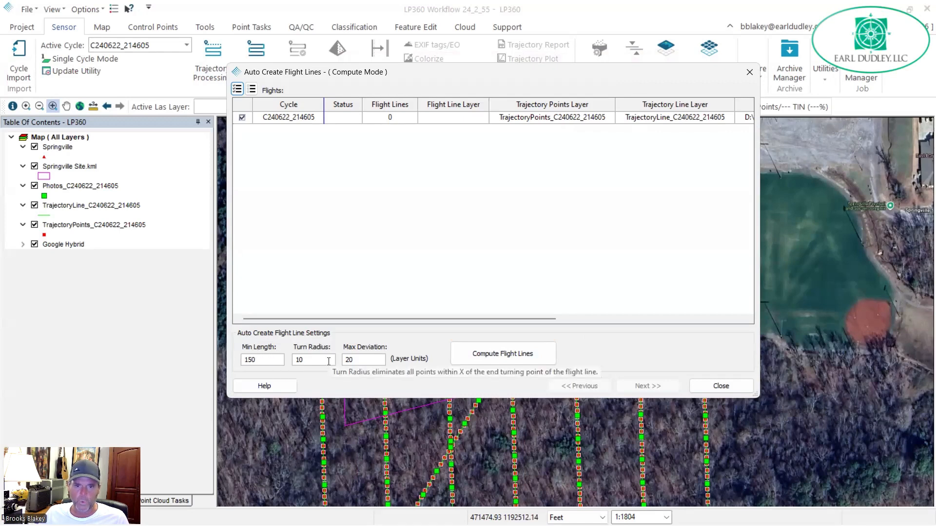
left_click_drag(267, 359, 242, 360)
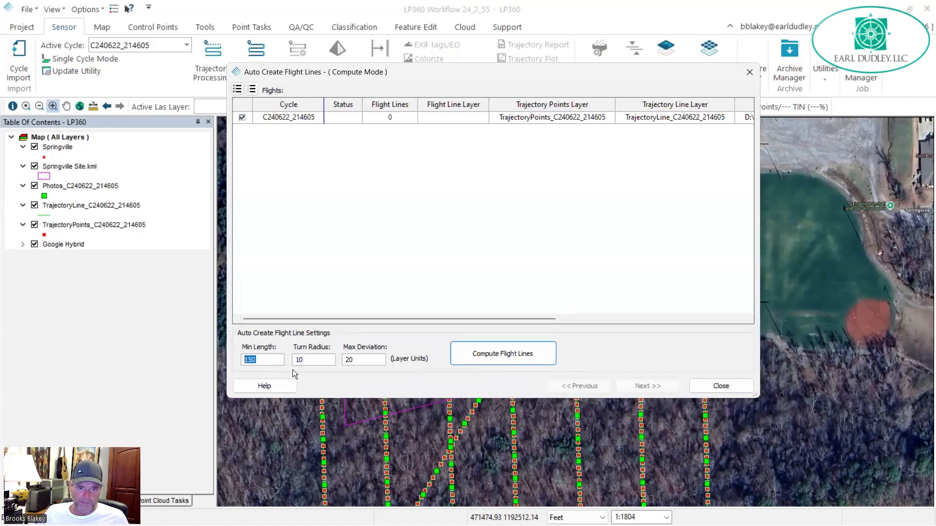
key("Tab")
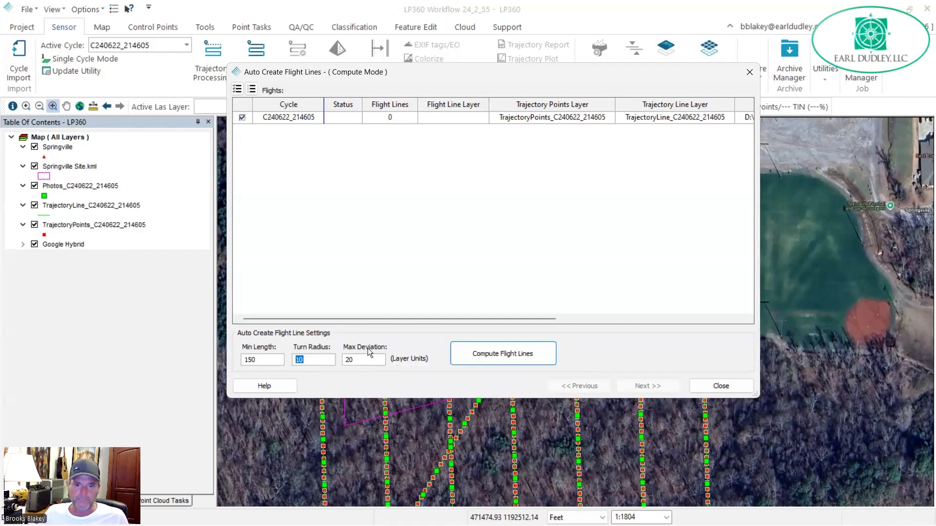
mouse_move(344, 342)
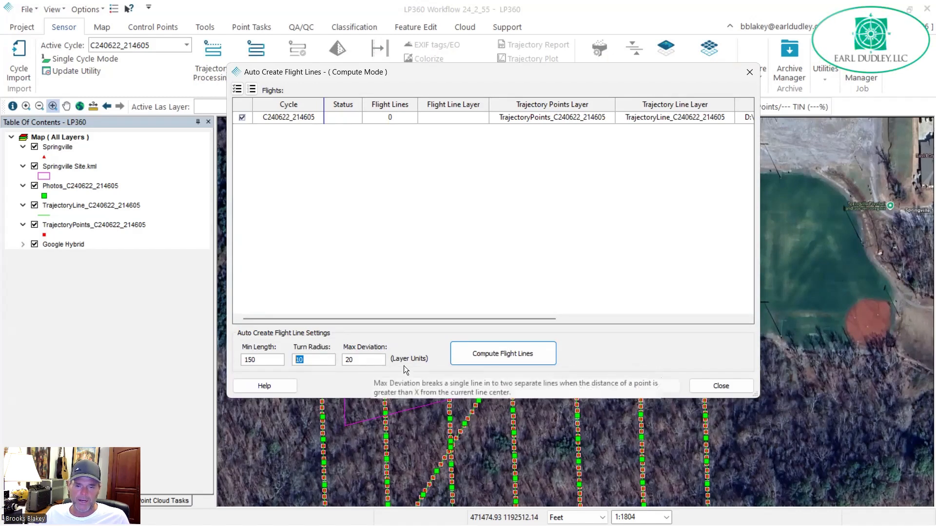
left_click(354, 360)
double_click(354, 361)
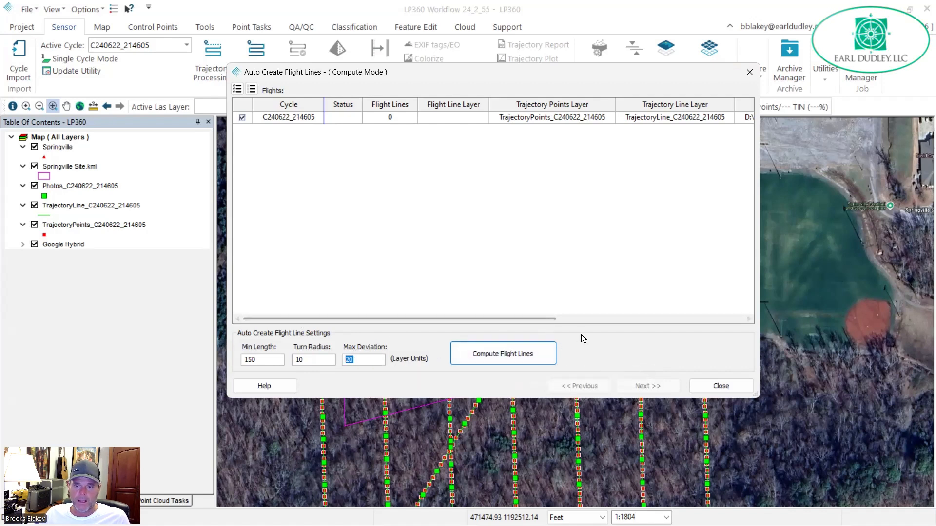
left_click(520, 354)
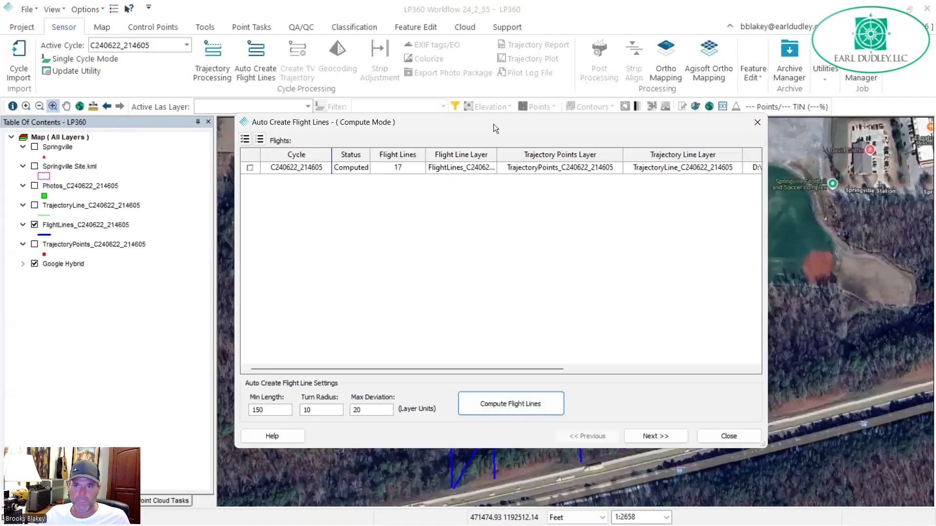
Show the Springville Site.kml boundary and examine the computed flight lines against it on the map
key("Escape")
middle_click_drag(601, 261, 539, 260)
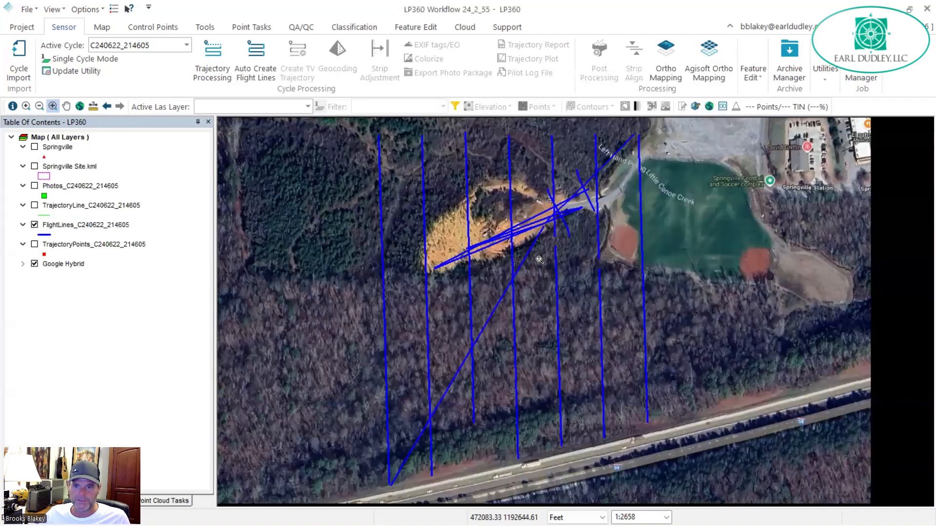
left_click(34, 166)
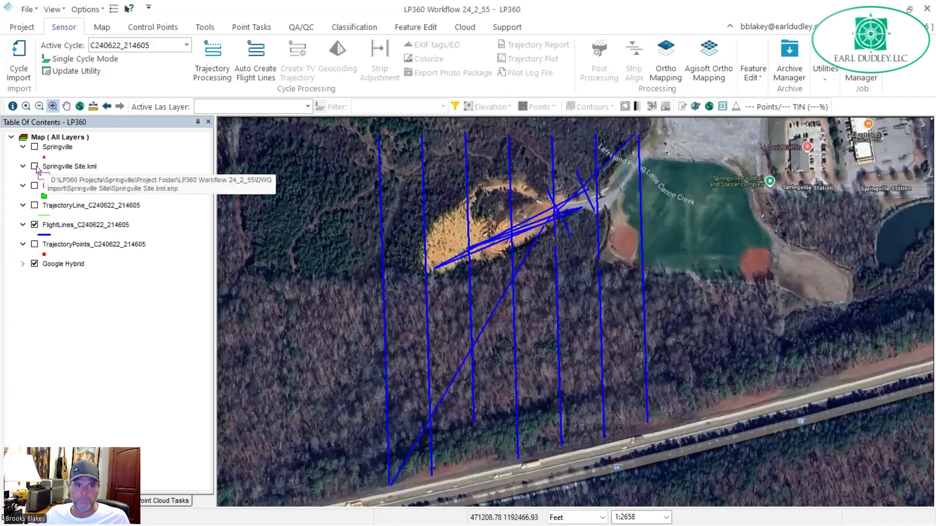
middle_click_drag(487, 272, 488, 306)
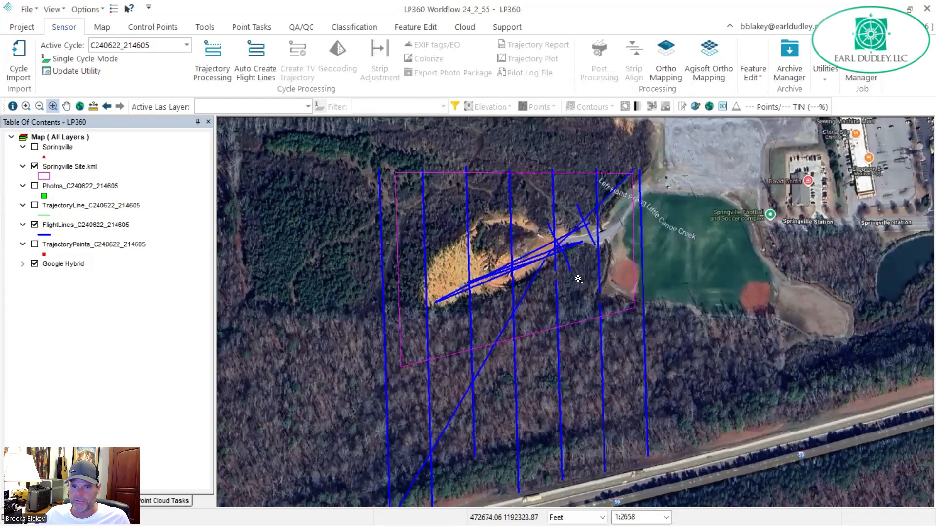
left_click_drag(560, 337, 558, 324)
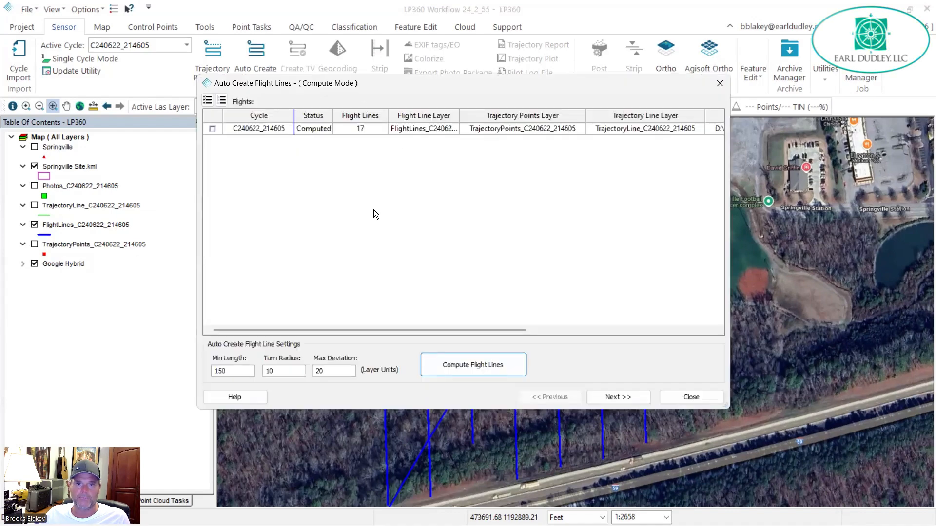
Switch the flight line tool to Edit Mode and move its window clear of the flight lines on the map
left_click(617, 398)
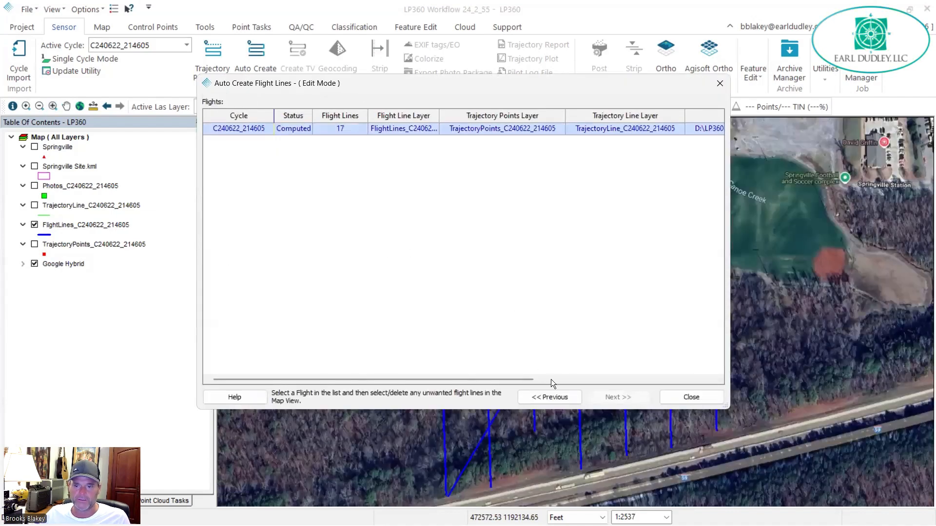
left_click(562, 396)
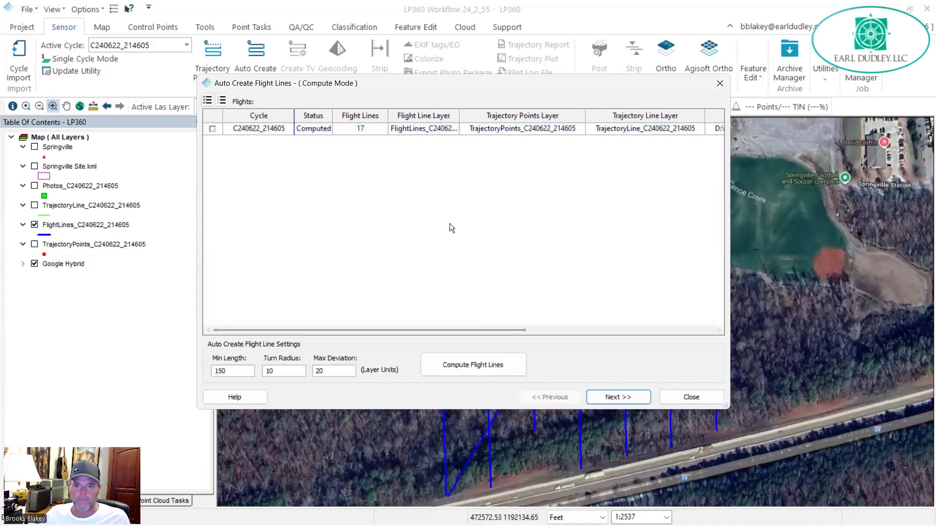
left_click(617, 397)
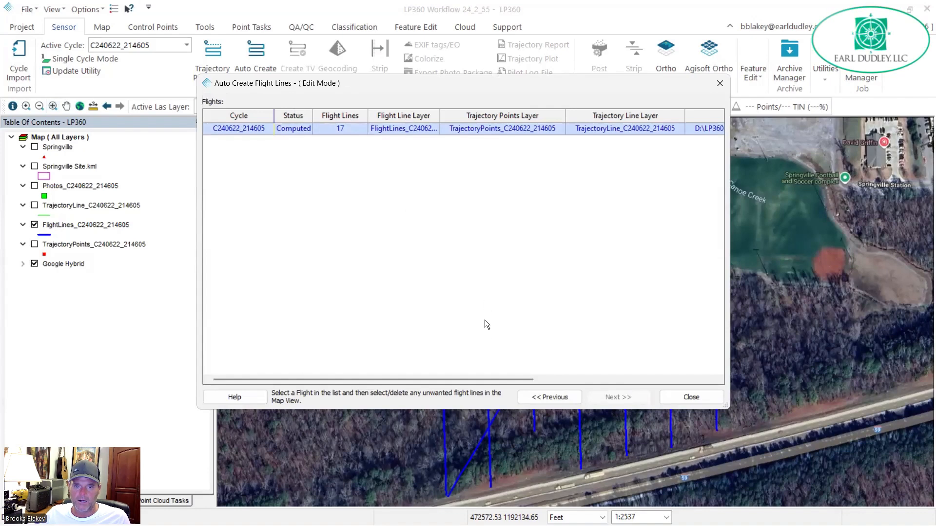
left_click_drag(347, 90, 364, 52)
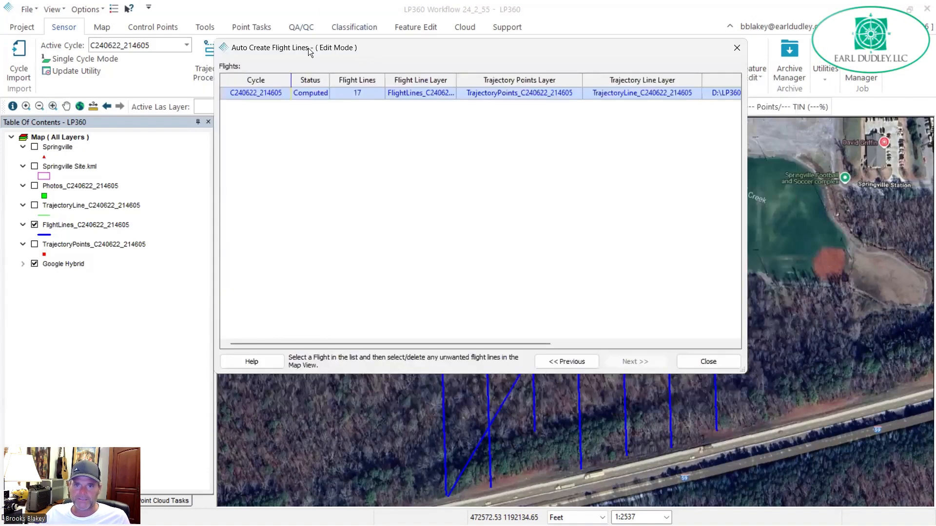
left_click_drag(308, 48, 295, 68)
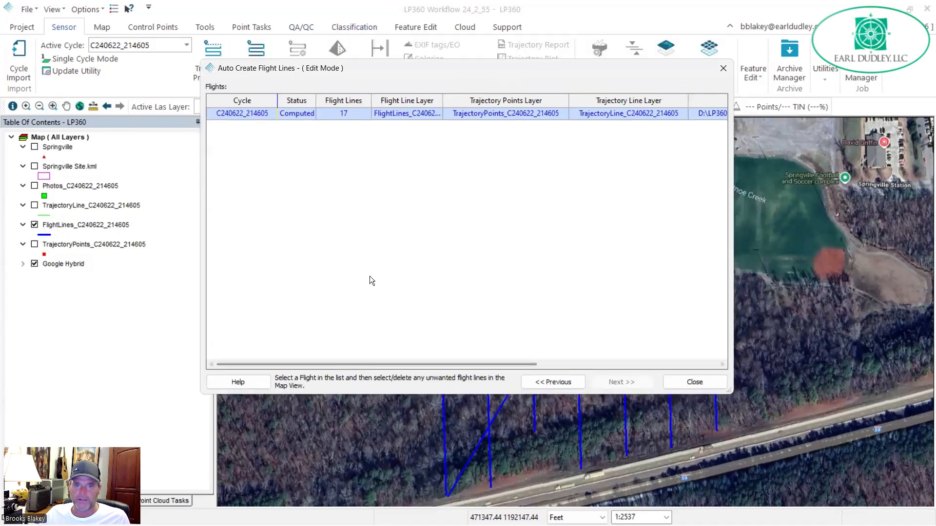
left_click_drag(389, 72, 935, 72)
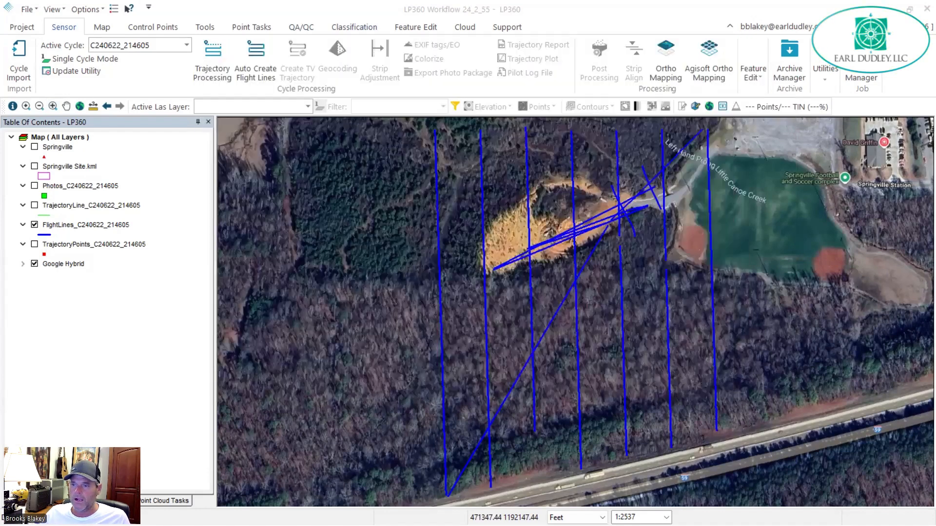
middle_click_drag(663, 279, 542, 286)
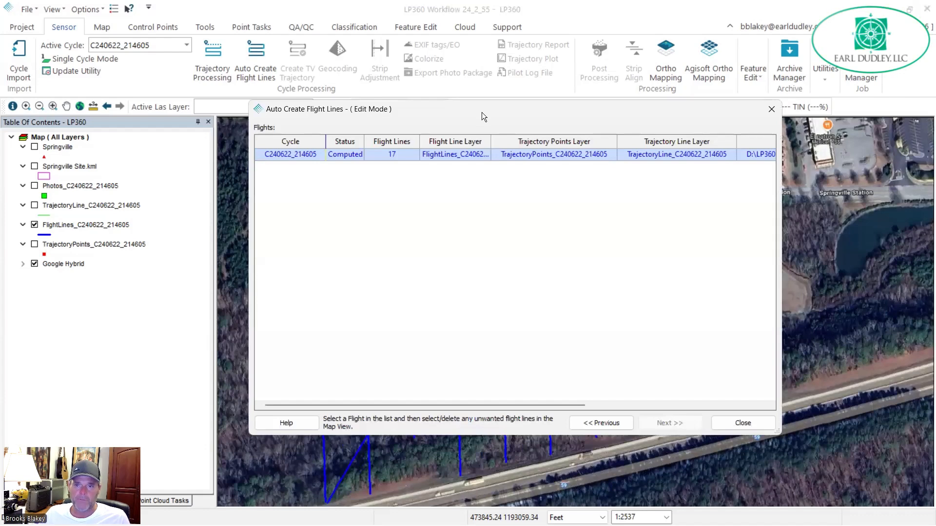
left_click_drag(481, 112, 518, 147)
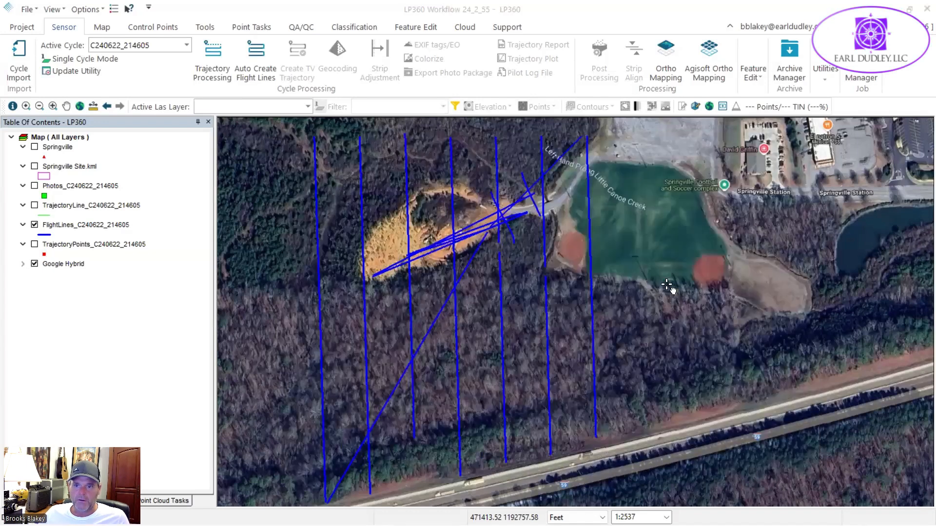
left_click_drag(667, 285, 736, 287)
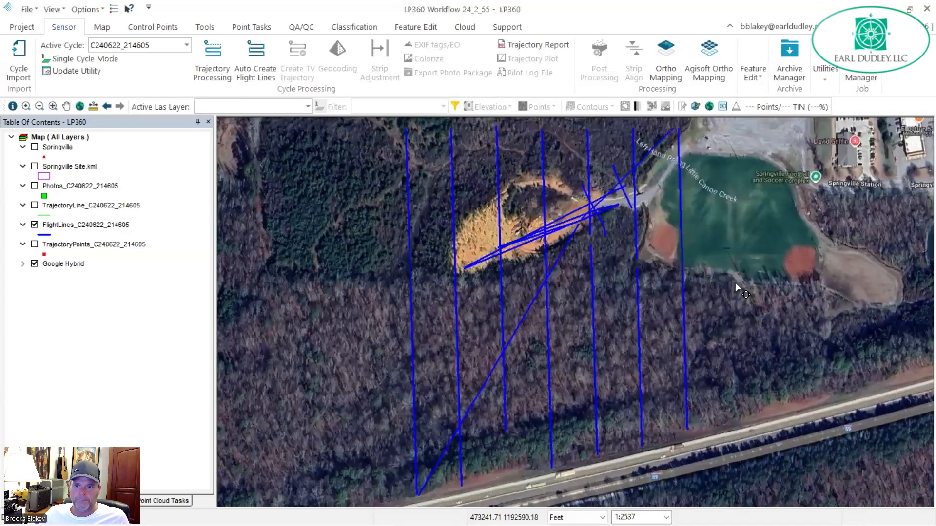
Show the Springville Site.kml boundary, then select all the flight lines with a polygon and delete them
left_click(35, 166)
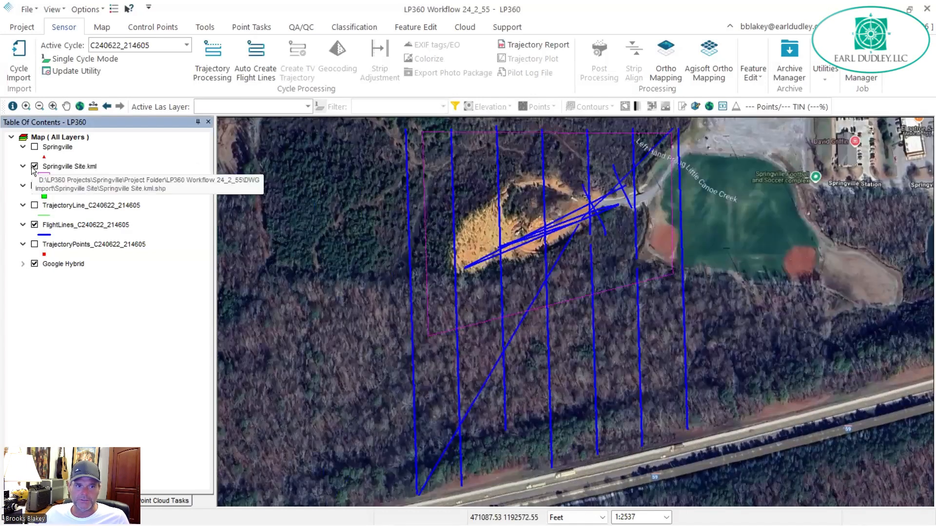
left_click(403, 28)
left_click(25, 58)
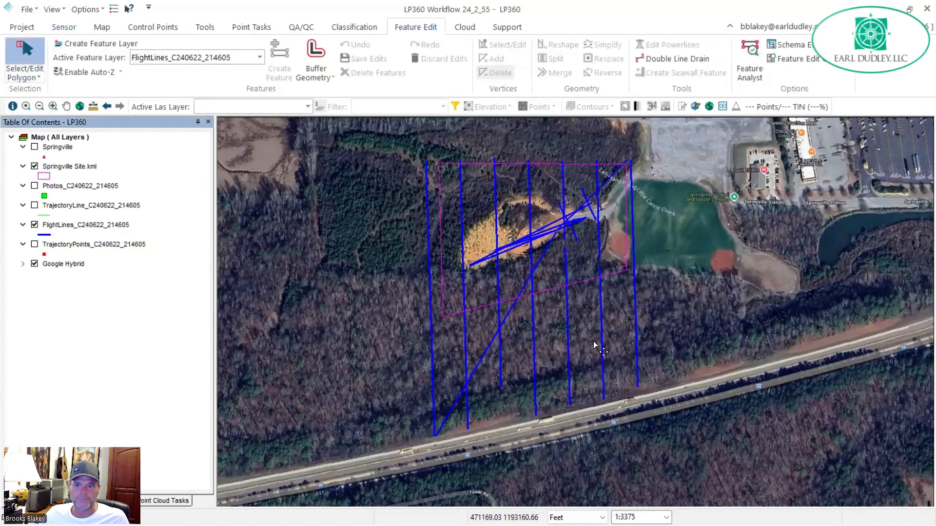
left_click(673, 362)
left_click(453, 413)
double_click(407, 216)
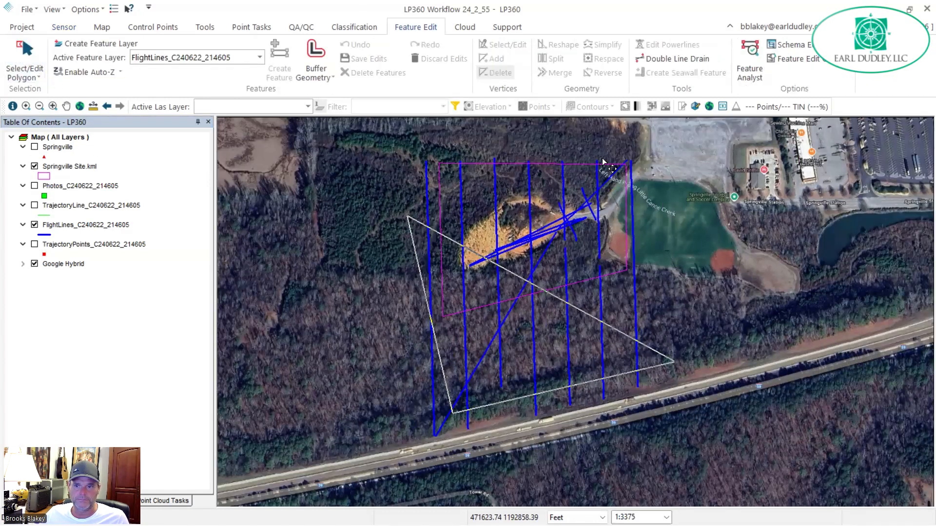
double_click(706, 220)
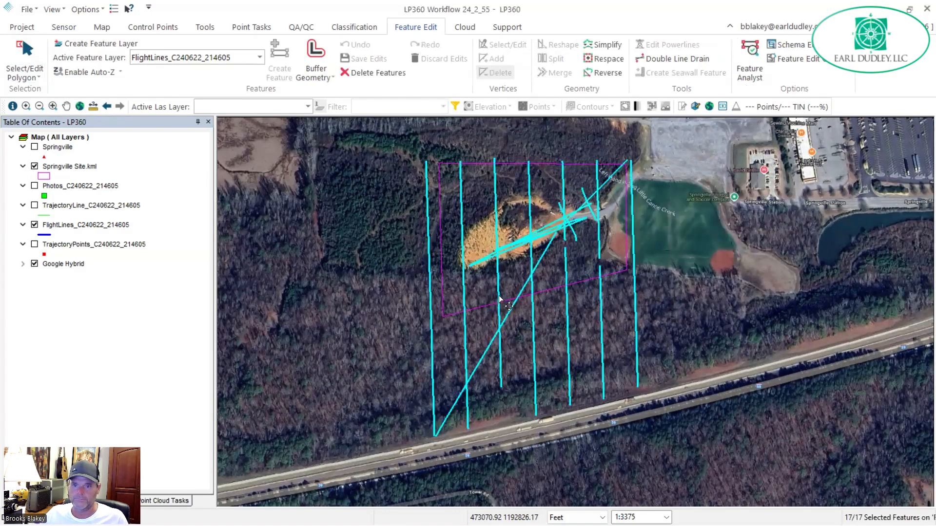
key("Delete")
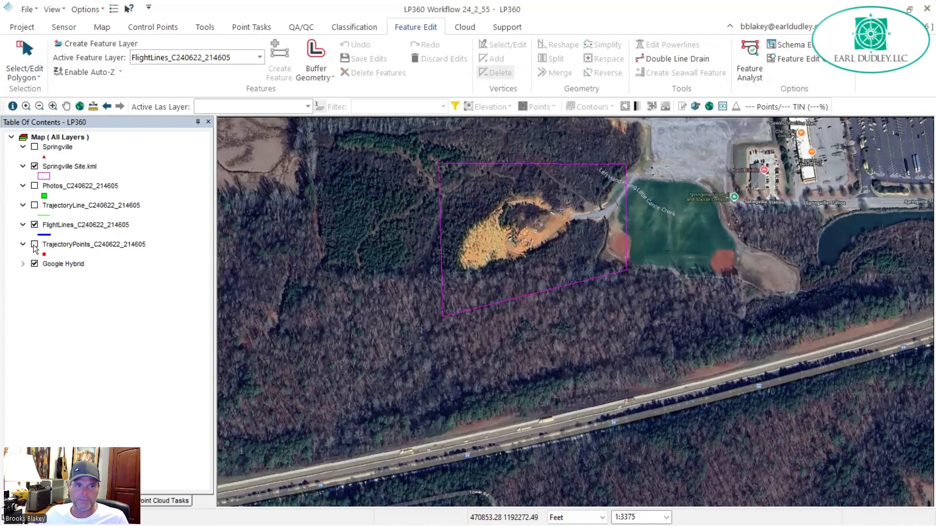
Show the TrajectoryPoints layer, enclose the part covering the site with a selection polygon and resolve the selection to the TrajectoryPoints layer
left_click(35, 245)
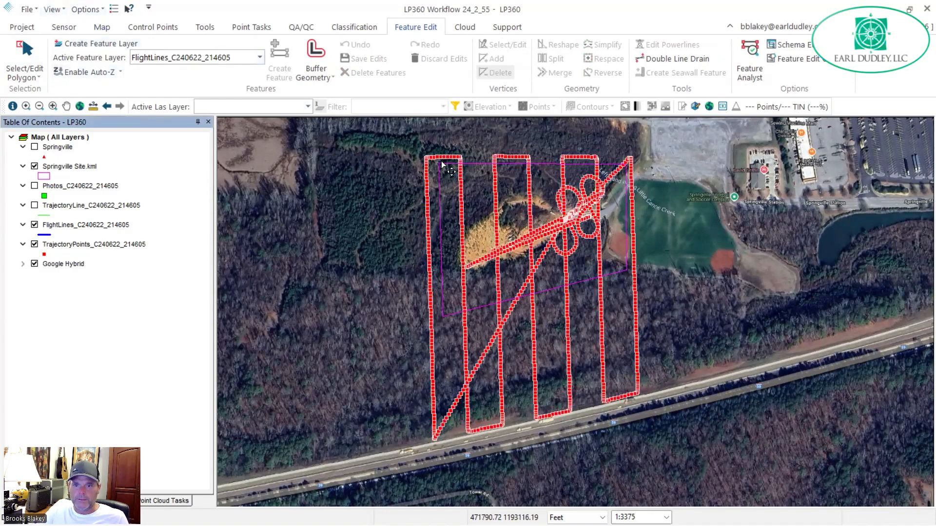
left_click(635, 162)
left_click(641, 277)
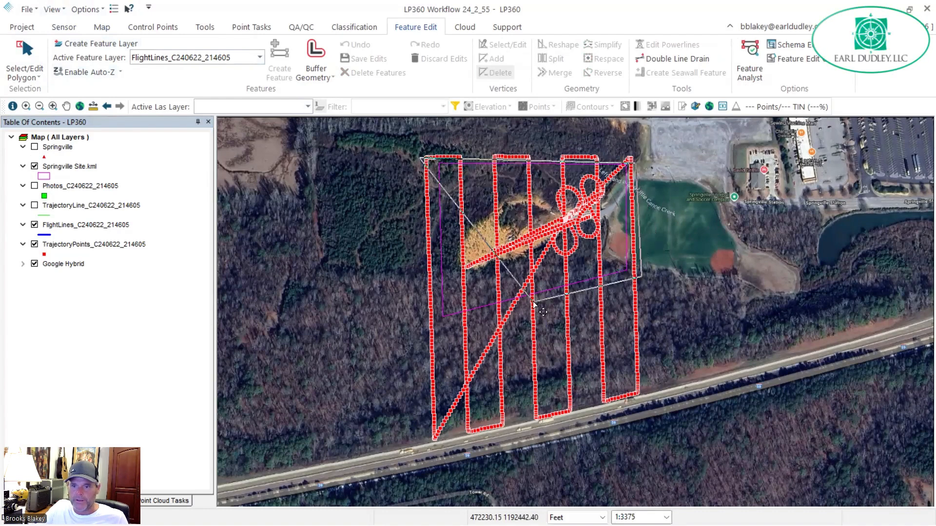
double_click(426, 332)
left_click(496, 381)
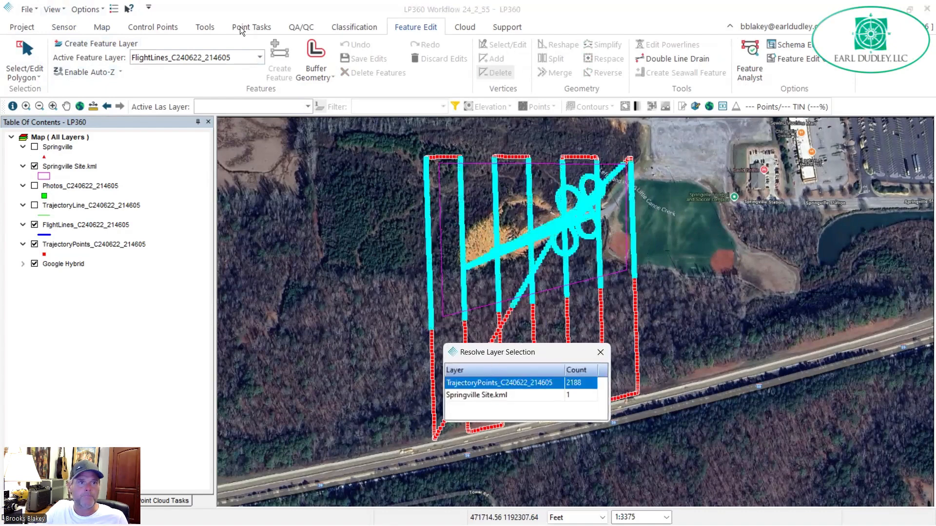
Create manual flight lines from the selected trajectory points
left_click(70, 29)
left_click(70, 28)
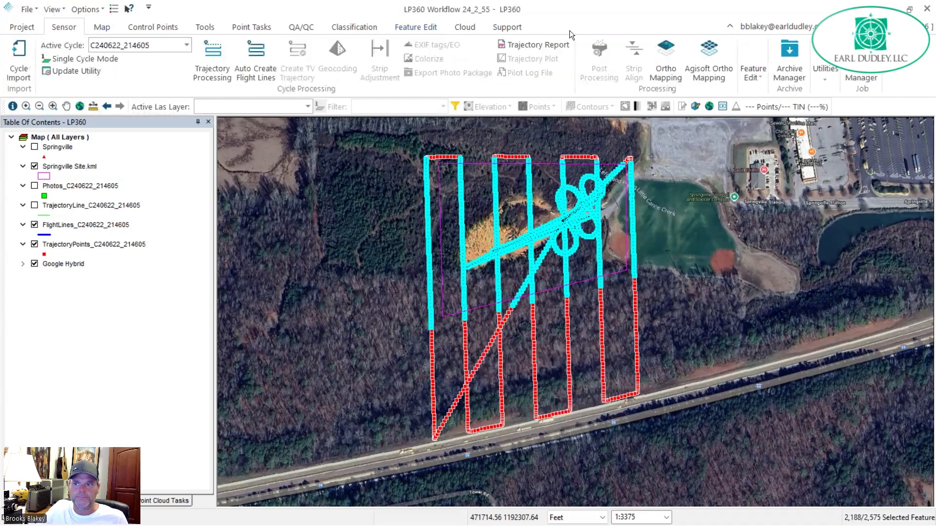
right_click(725, 54)
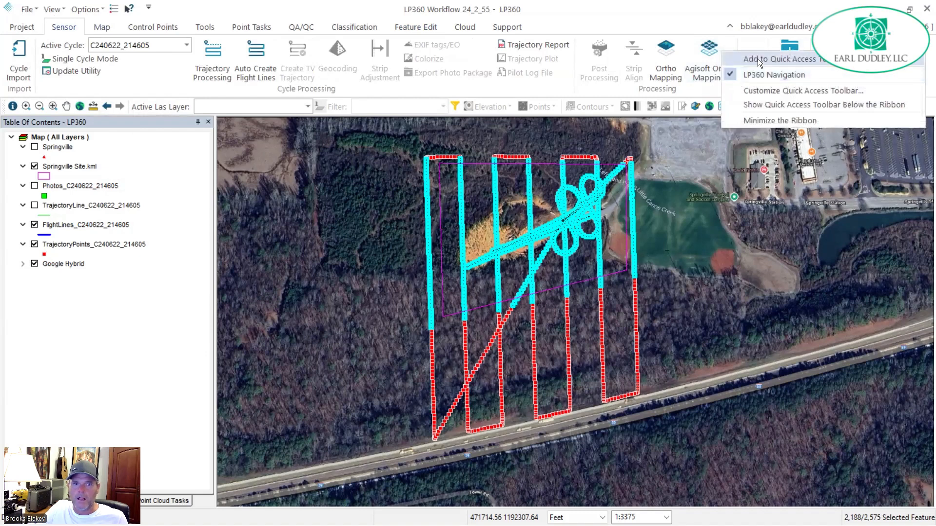
left_click(828, 60)
right_click(775, 58)
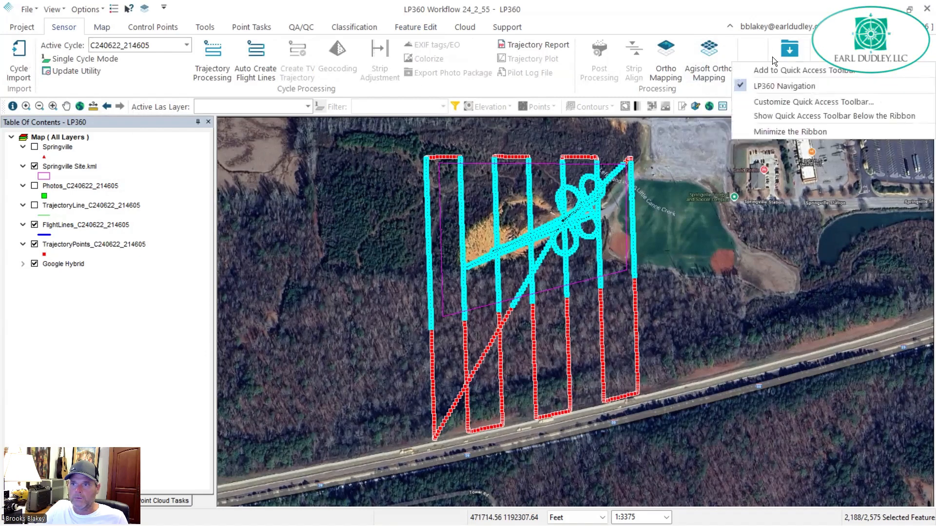
left_click(753, 68)
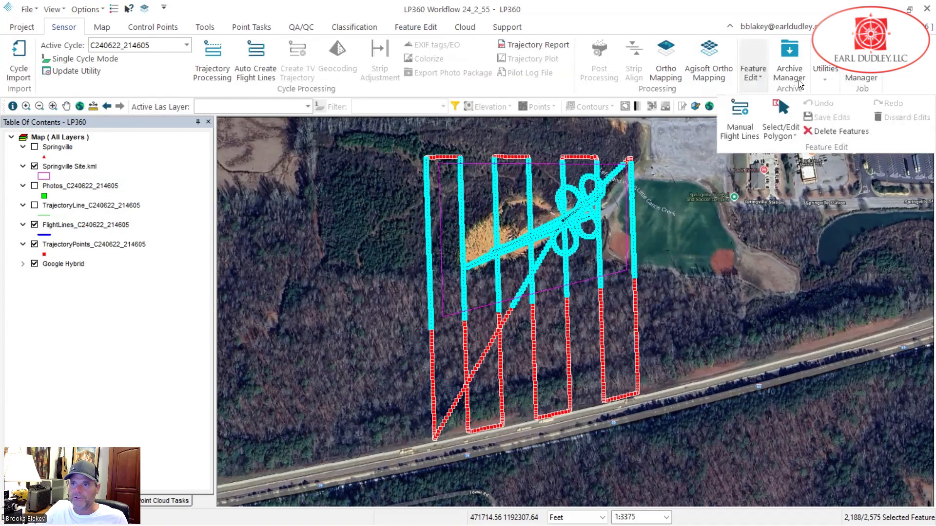
left_click(745, 107)
right_click(608, 258)
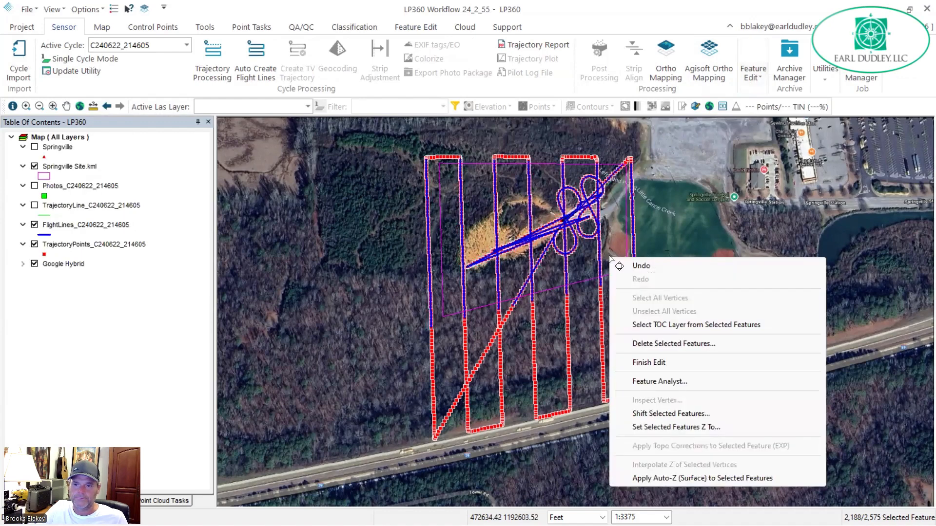
left_click(657, 162)
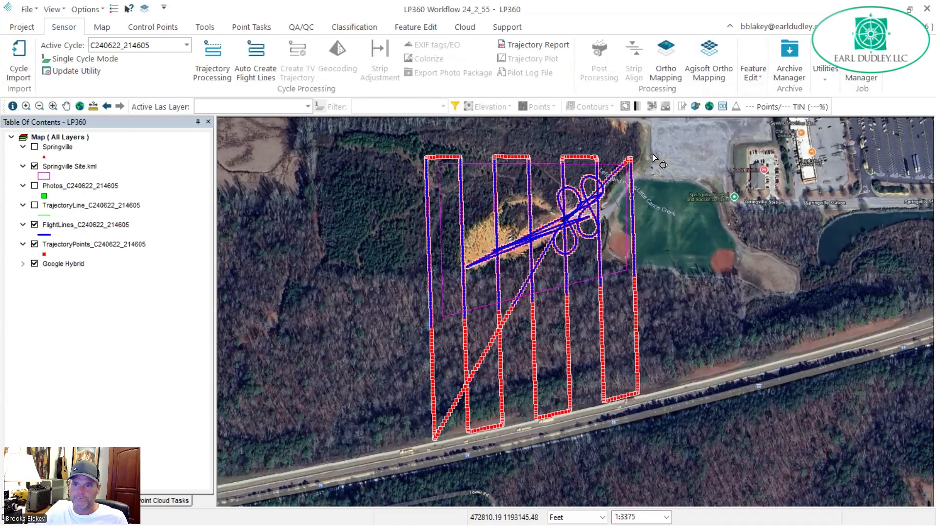
Hide the TrajectoryPoints_C240622_214605 layer so only the new flight lines are displayed over the site
scroll(619, 231, "up", 1)
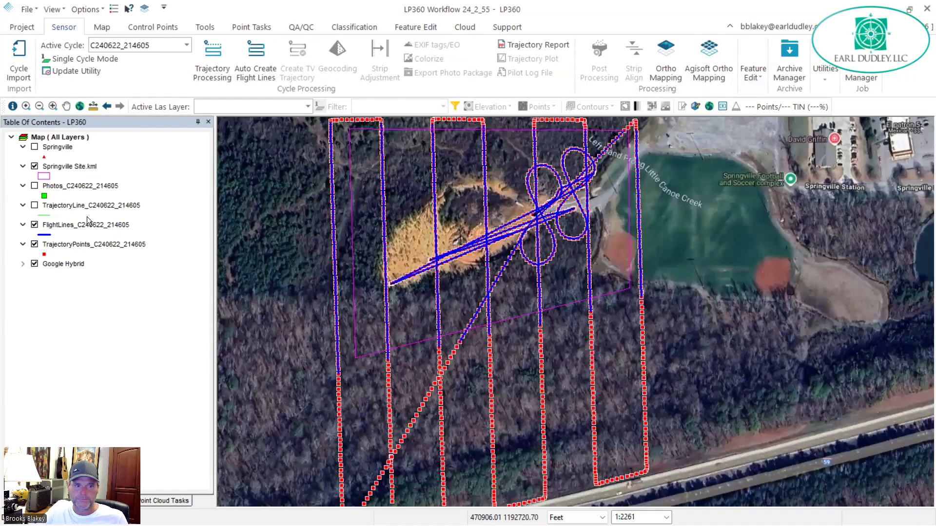
right_click(37, 244)
left_click(35, 245)
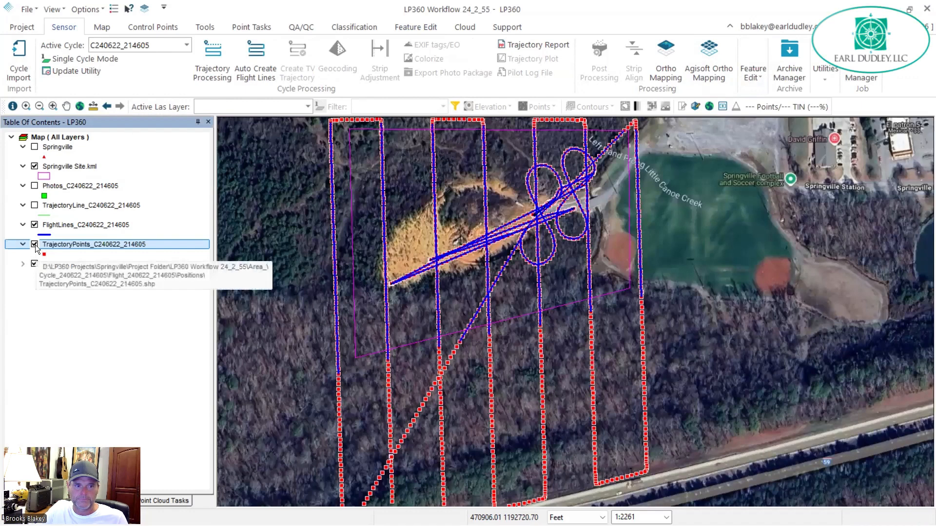
left_click(35, 244)
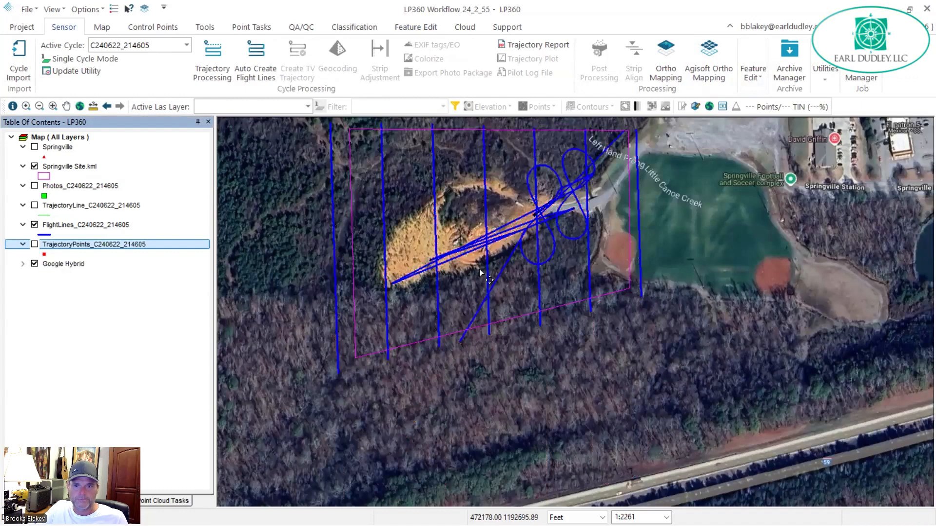
Select the diagonal flight line that crosses the site with the lasso selection and delete it from the FlightLines layer
left_click(510, 286)
key("Escape")
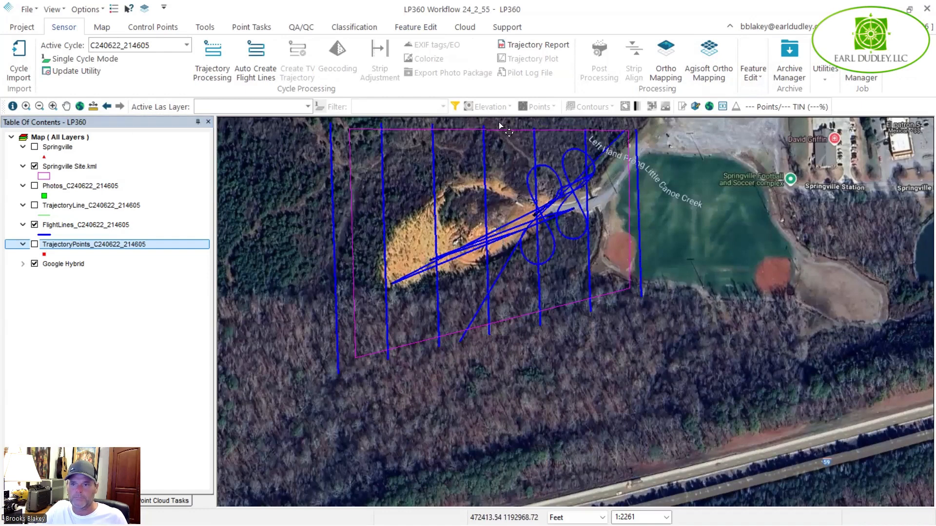
left_click(413, 26)
left_click(39, 73)
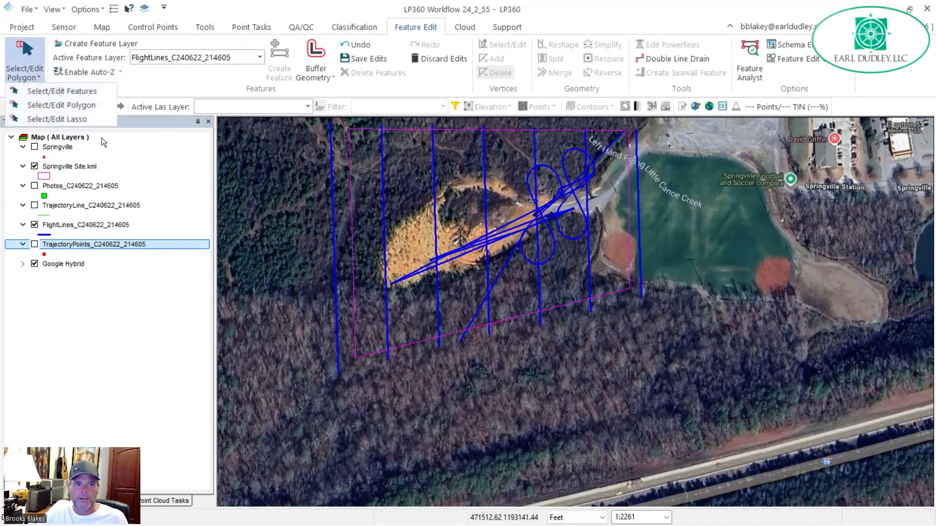
left_click(91, 121)
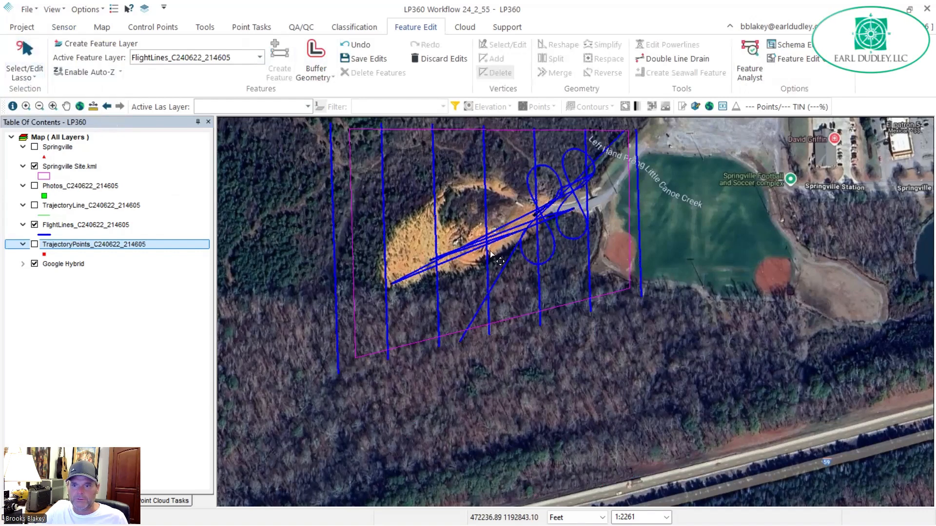
left_click_drag(514, 282, 497, 228)
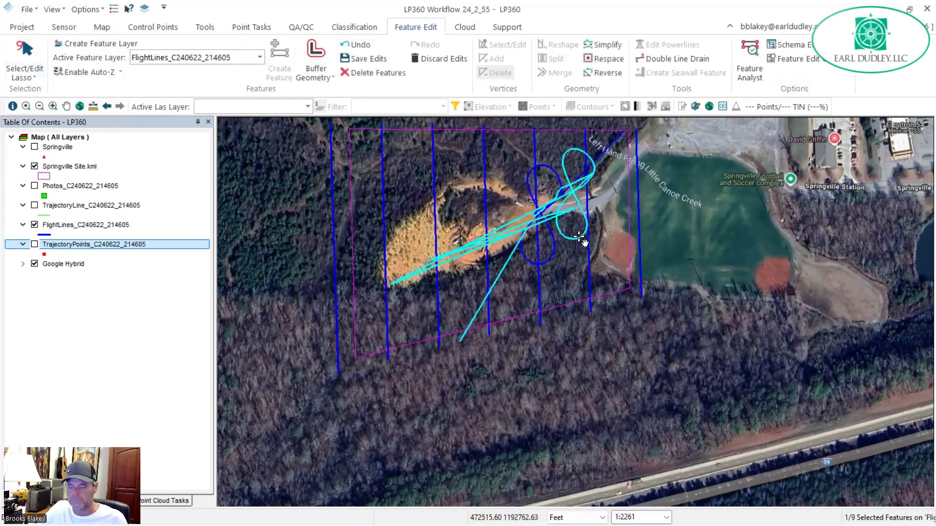
key("Delete")
key("Return")
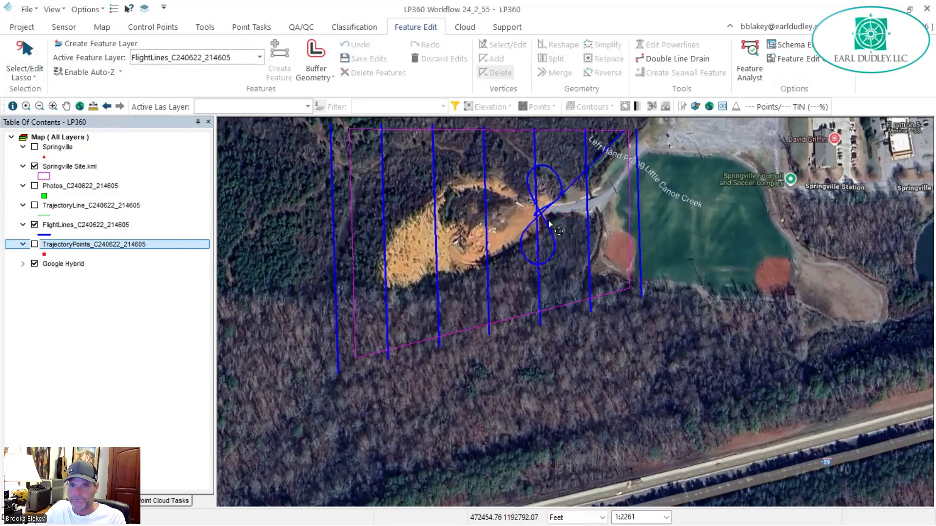
Select the remaining figure-eight flight line and delete it, keeping only the parallel lines
left_click(559, 220)
key("Delete")
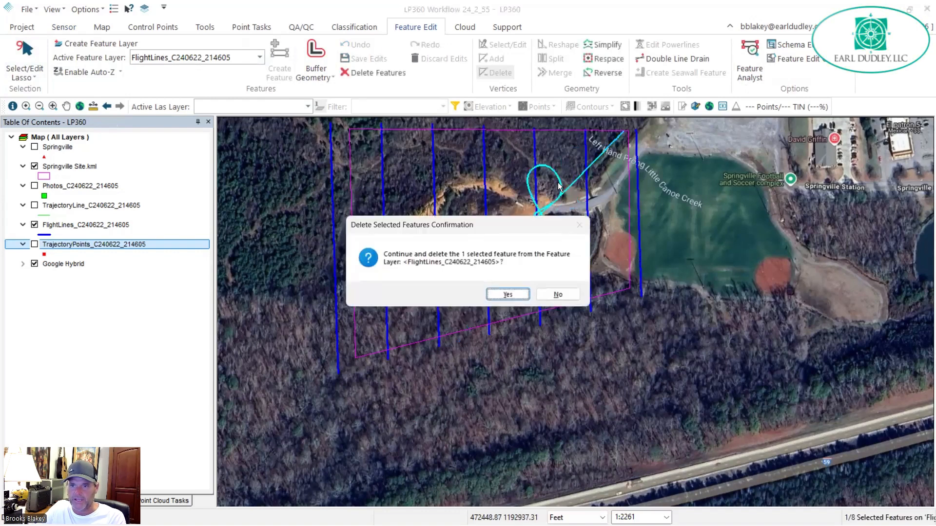
key("Return")
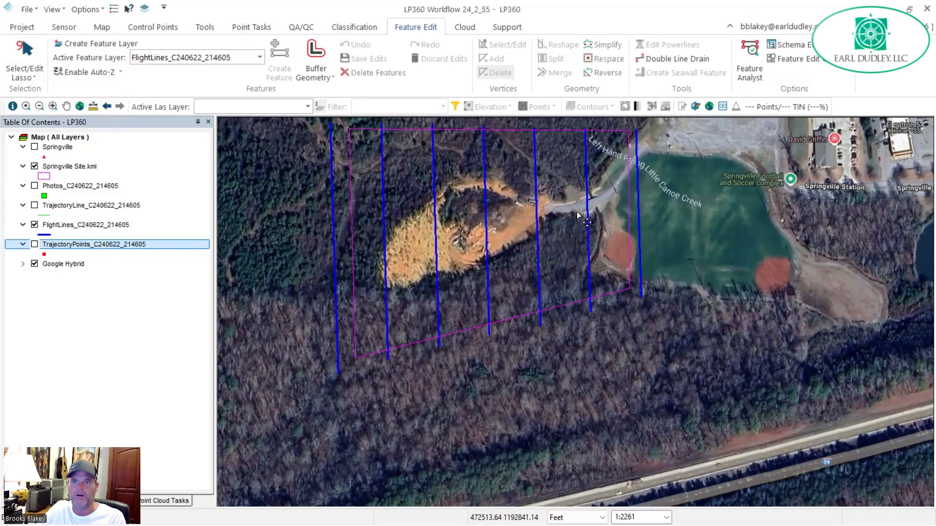
Open the Job Manager and expand the ready PPT job of the LP360 Workflow 24_2_55 project
middle_click_drag(584, 285, 607, 325)
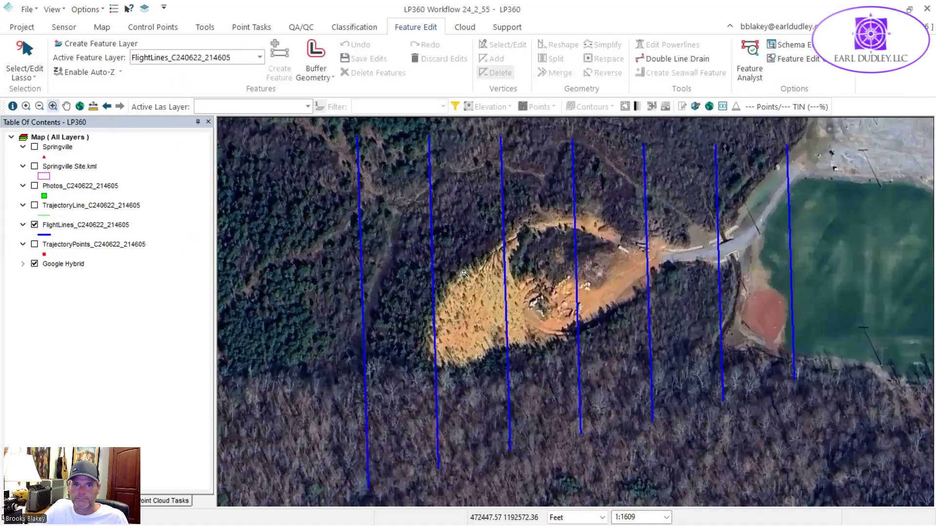
middle_click_drag(462, 273, 398, 283)
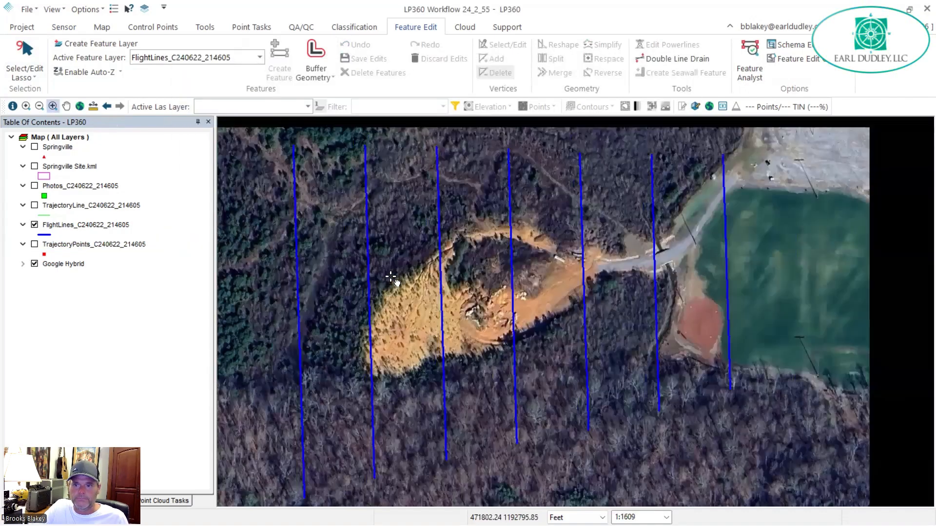
scroll(376, 273, "down", 1)
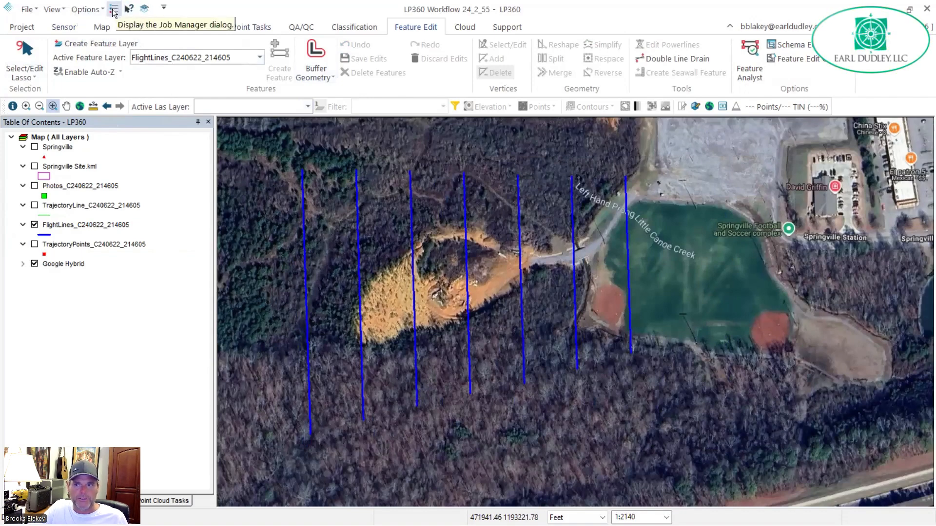
left_click(77, 25)
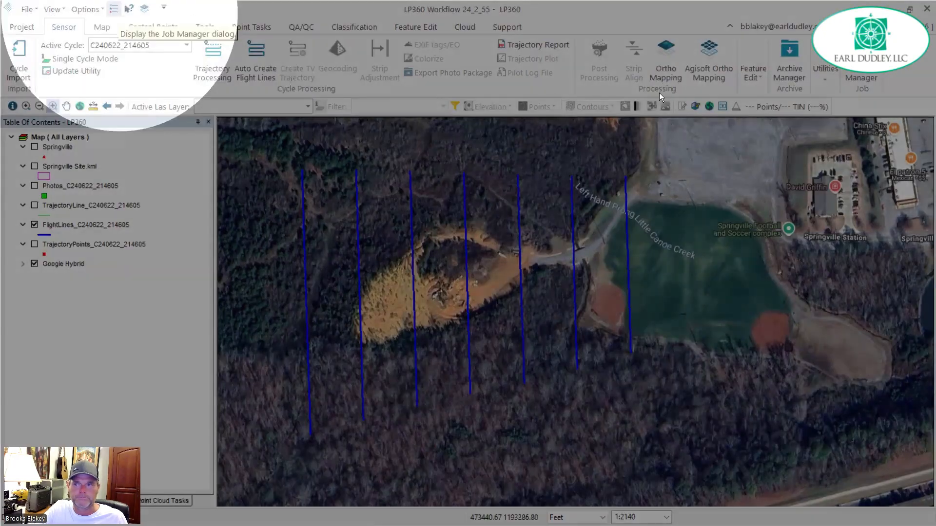
left_click(114, 9)
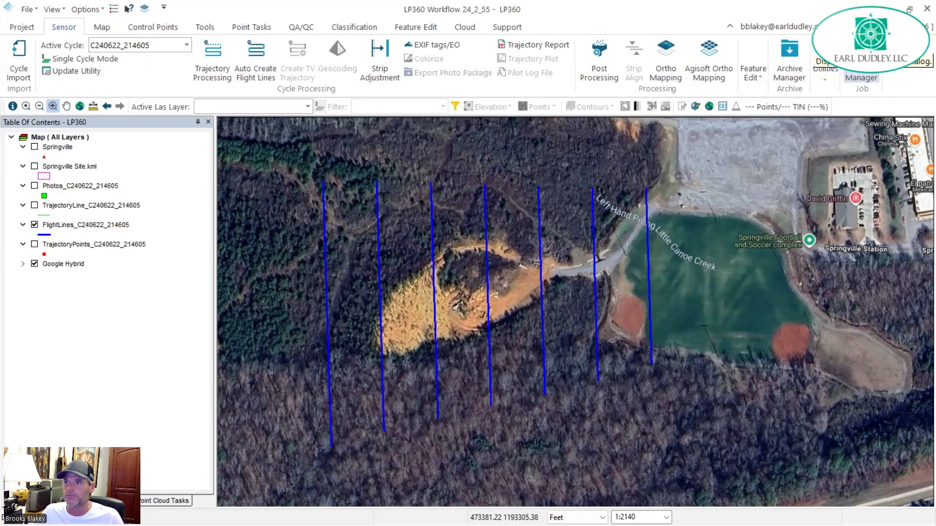
left_click(860, 61)
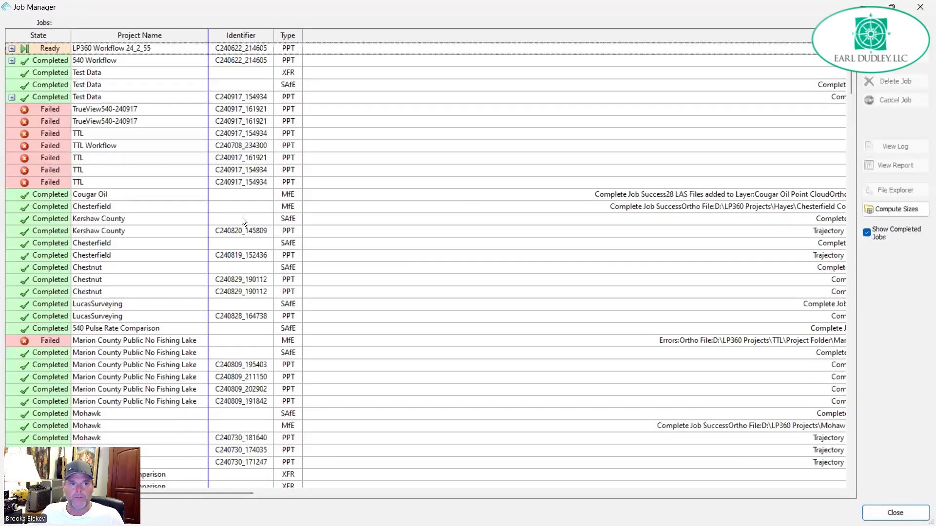
left_click(16, 49)
left_click(11, 49)
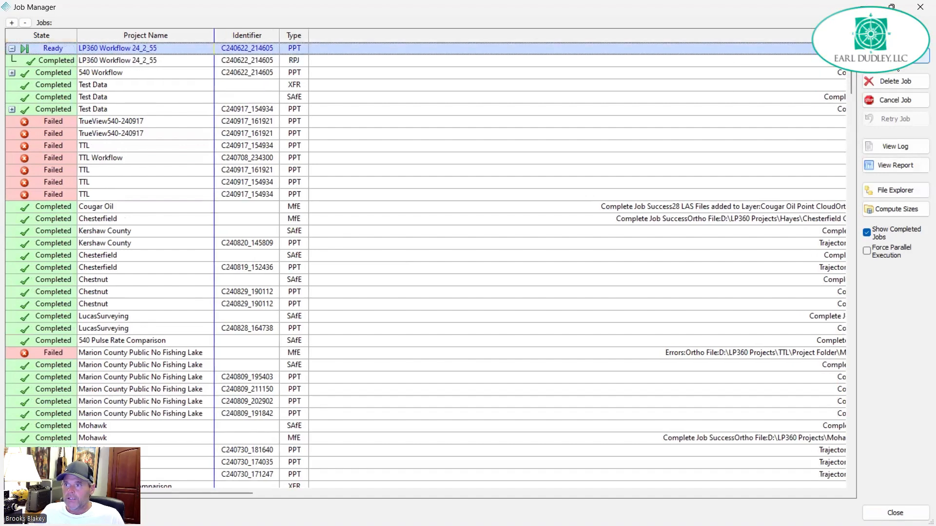
Run the Complete Job steps for the selected job and continue to Post Processing
left_click(877, 60)
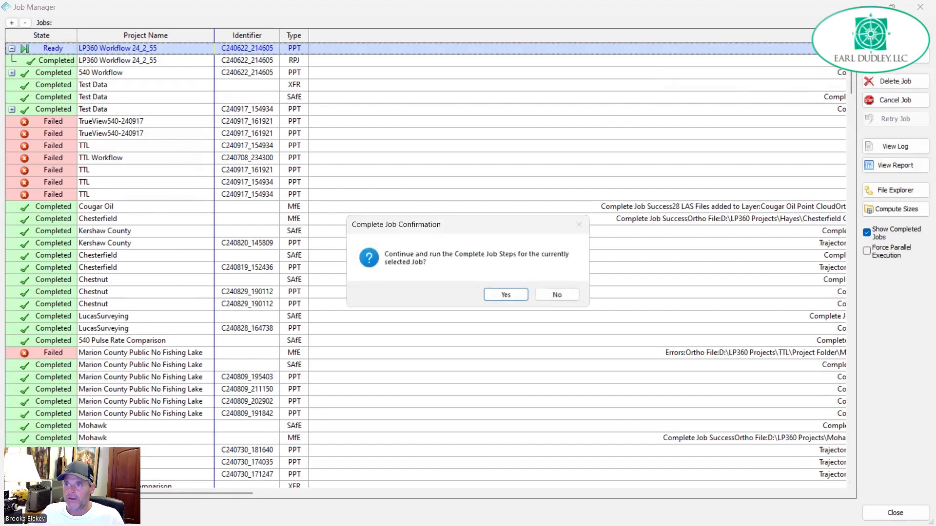
left_click(522, 293)
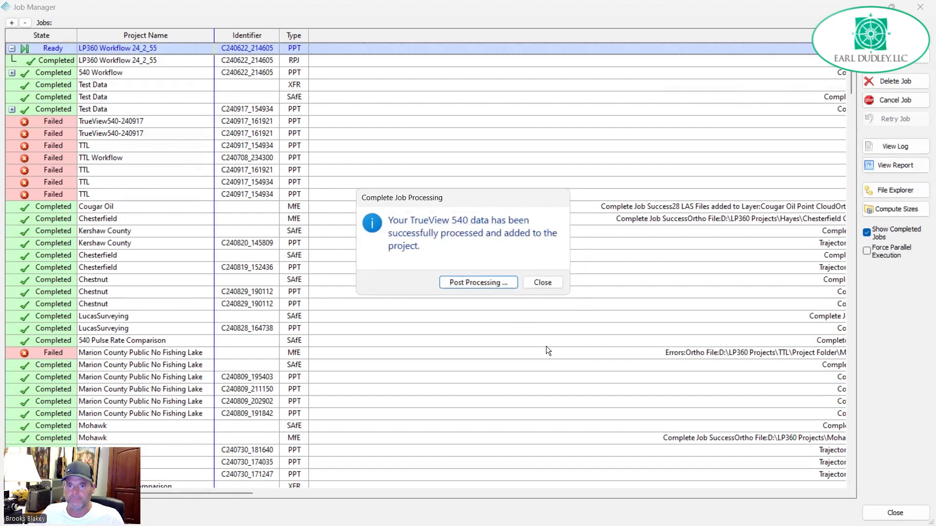
left_click(498, 282)
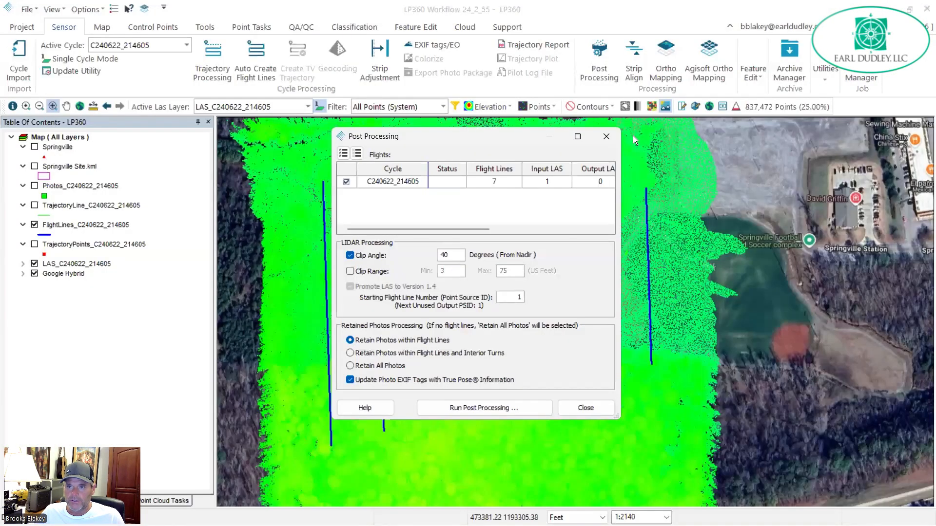
Inspect the LAS point cloud around the flight lines and change its display from Elevation to Point Source
middle_click_drag(476, 222, 533, 212)
left_click_drag(529, 213, 544, 373)
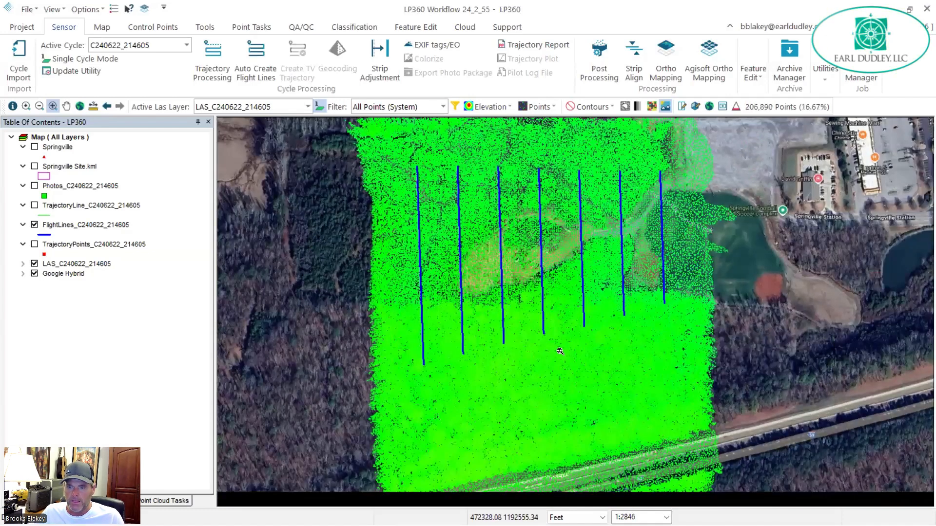
scroll(562, 330, "down", 2)
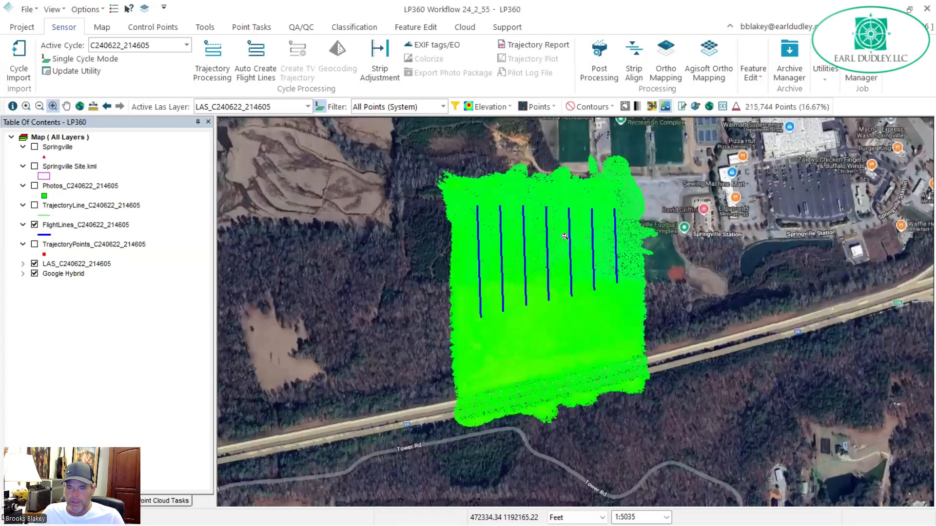
left_click(534, 273)
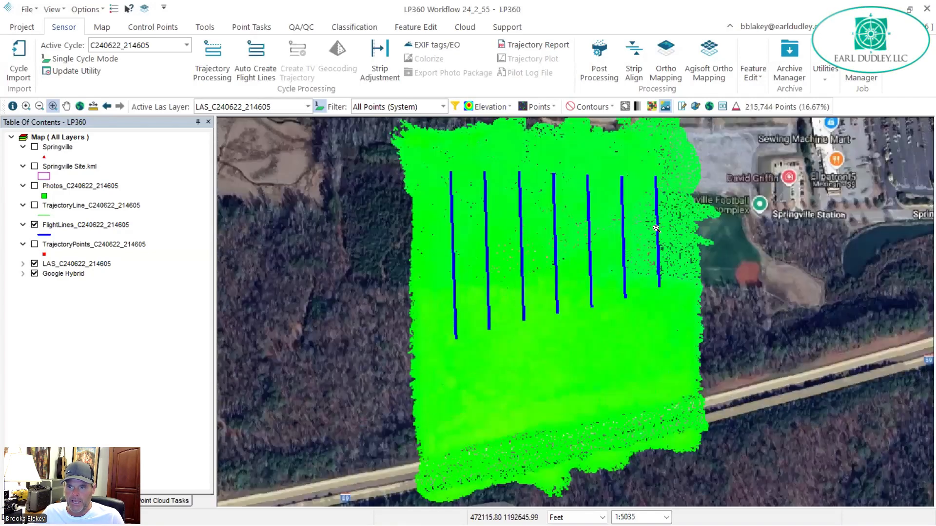
middle_click_drag(566, 205, 580, 208)
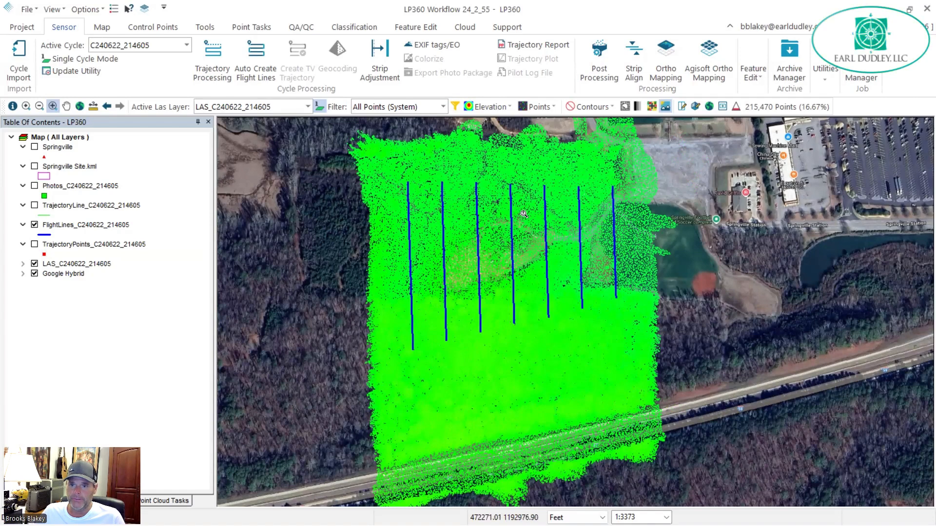
left_click(493, 107)
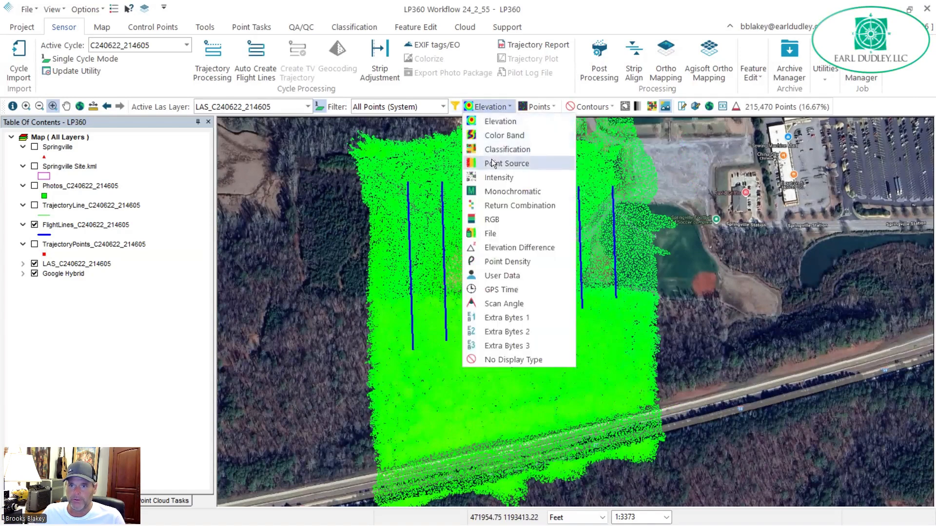
left_click(492, 159)
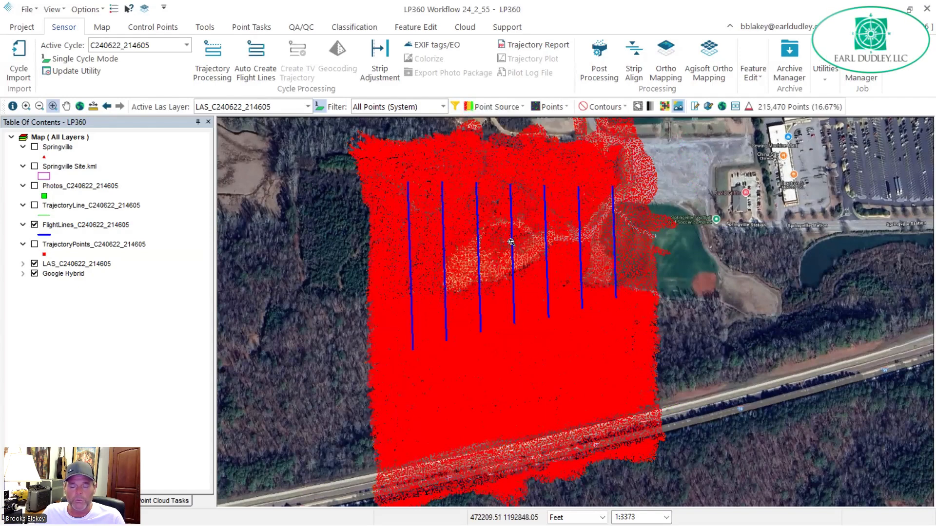
Examine the unprocessed Point Source cloud around the seven flight lines, the clearing and the highway
left_click(516, 252)
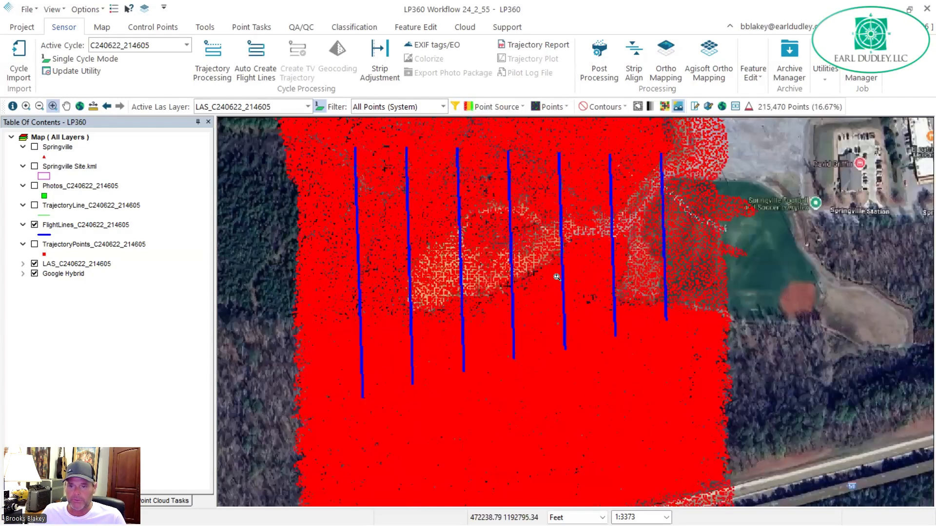
left_click(513, 207)
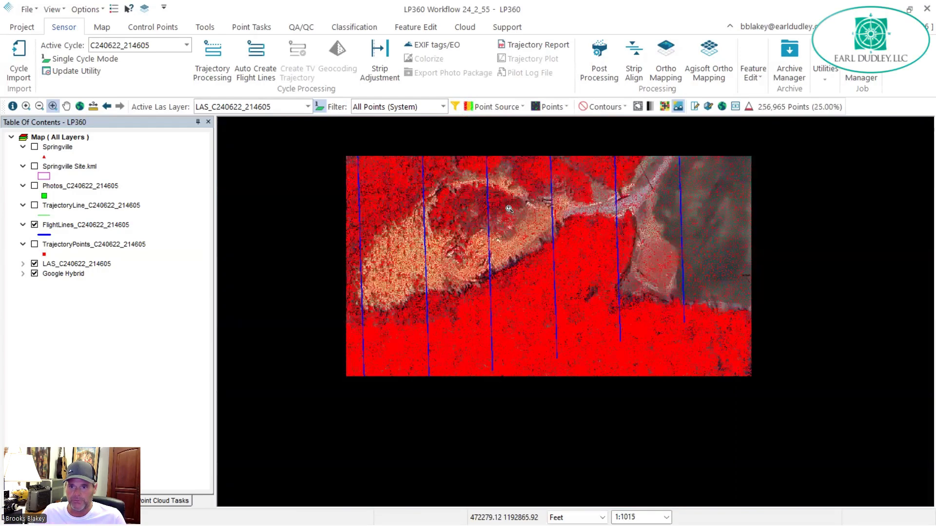
scroll(501, 244, "down", 1)
middle_click_drag(526, 252, 528, 268)
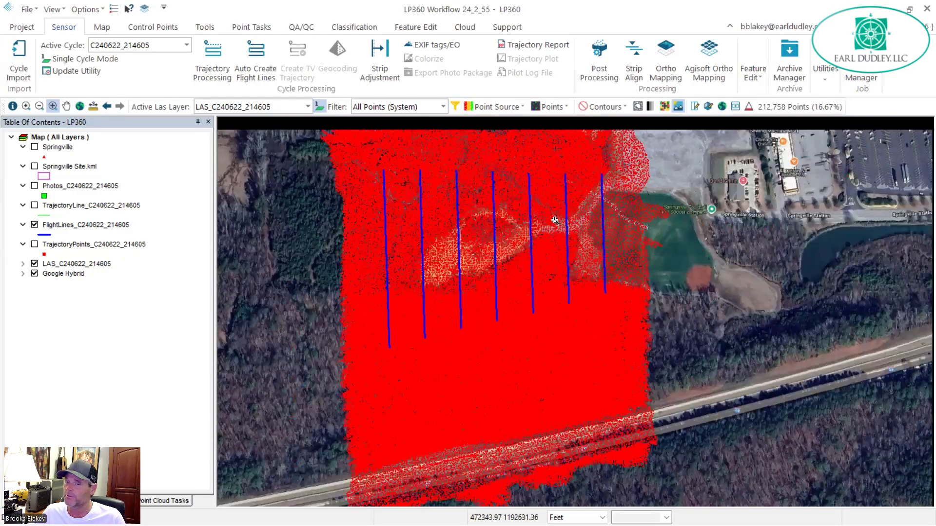
scroll(530, 215, "down", 1)
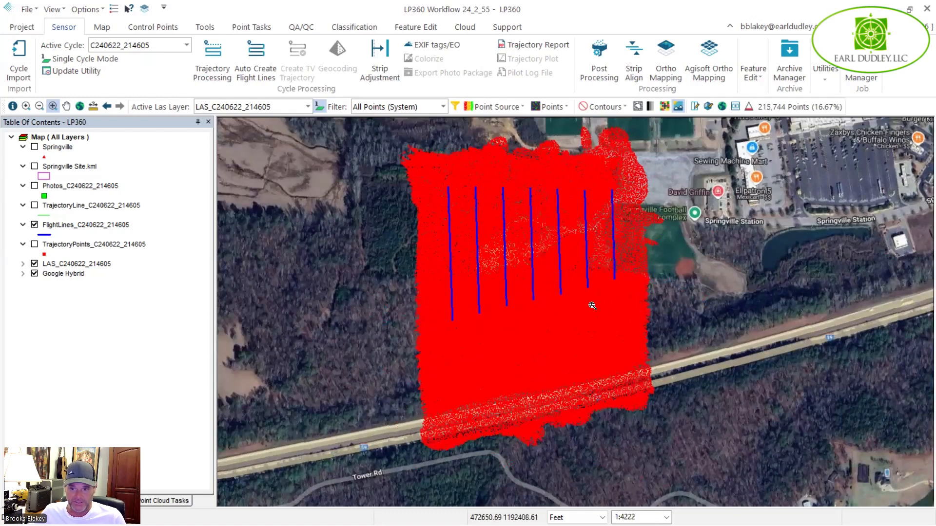
middle_click_drag(591, 307, 593, 328)
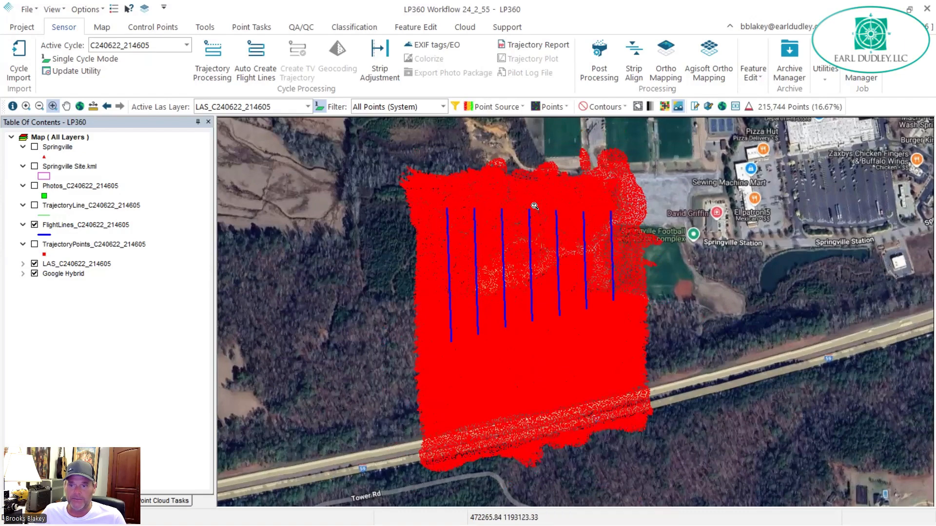
scroll(540, 210, "up", 1)
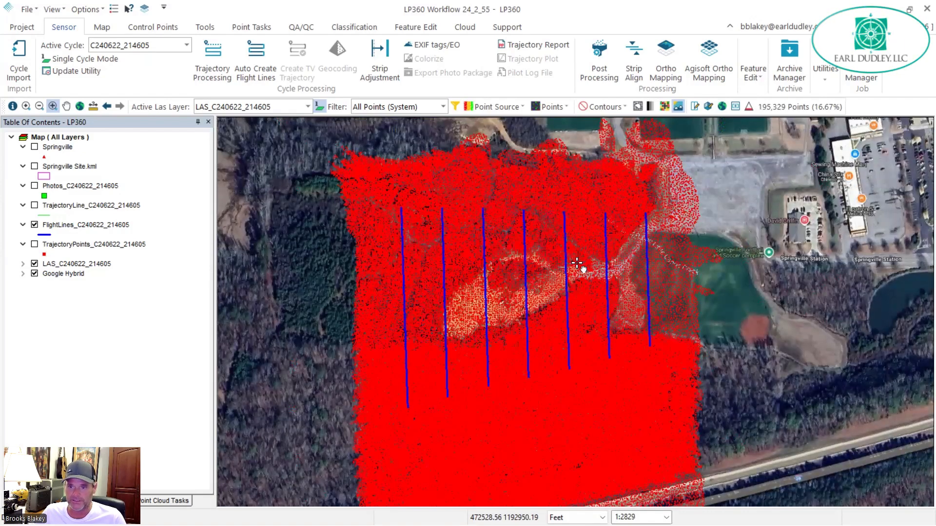
middle_click_drag(566, 227, 534, 202)
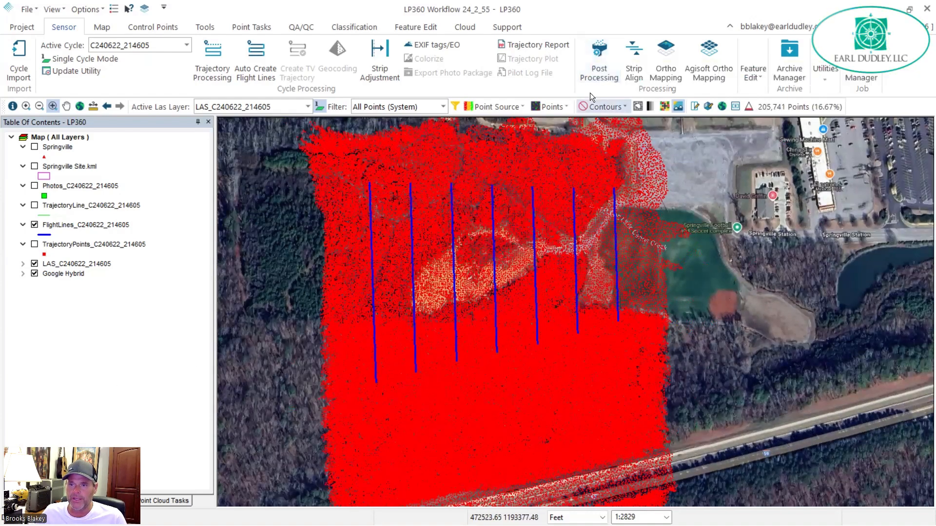
left_click(601, 49)
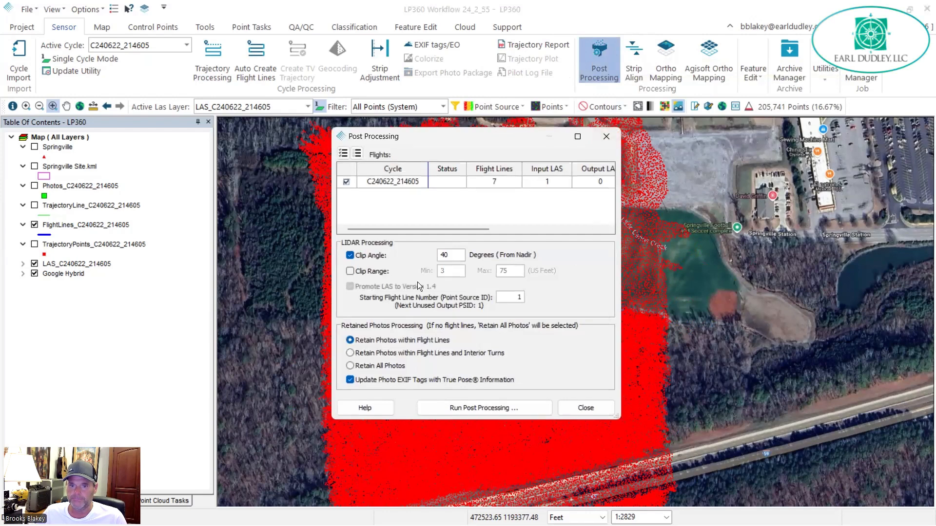
left_click_drag(459, 256, 389, 250)
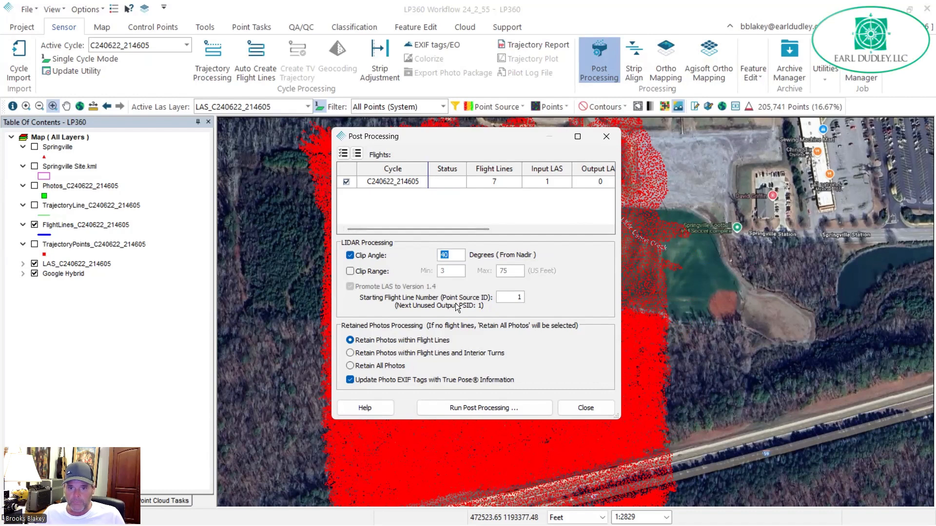
left_click(355, 270)
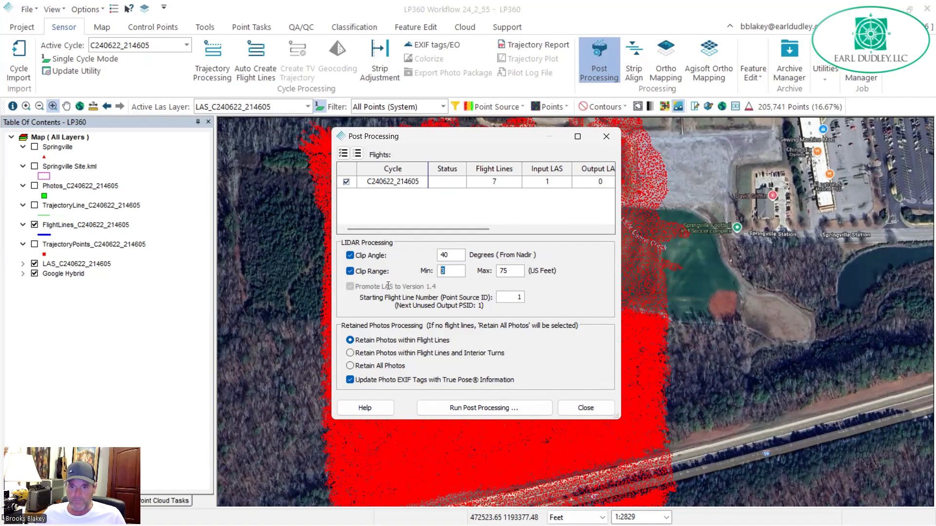
double_click(502, 269)
left_click_drag(449, 272, 381, 280)
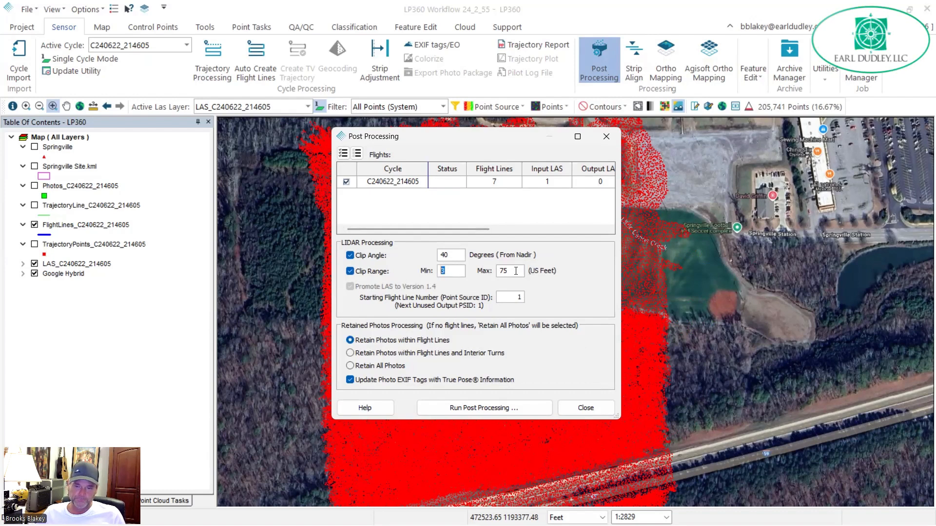
key("Tab")
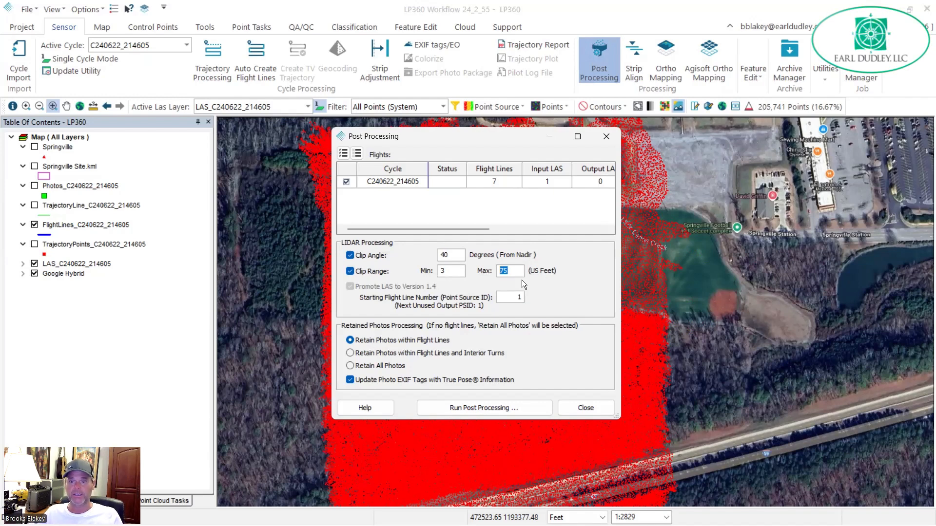
right_click(500, 269)
left_click(598, 271)
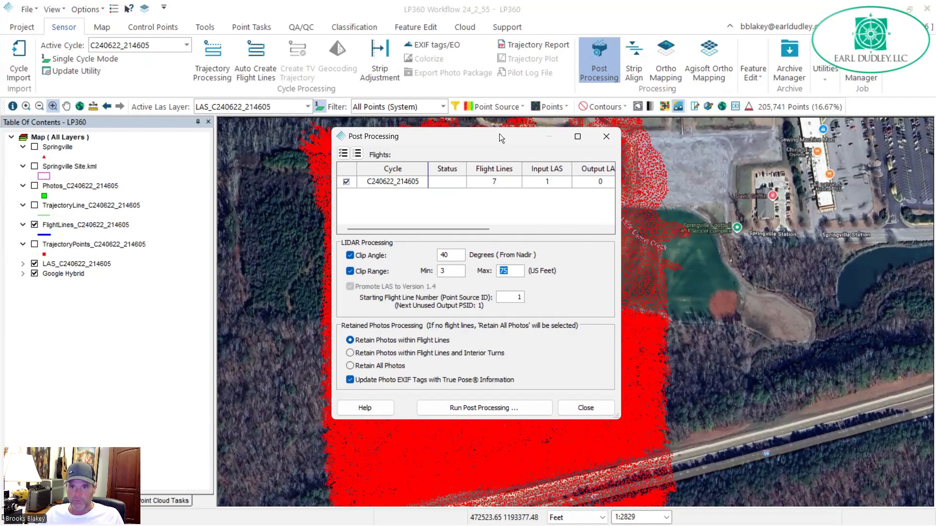
left_click_drag(499, 134, 698, 197)
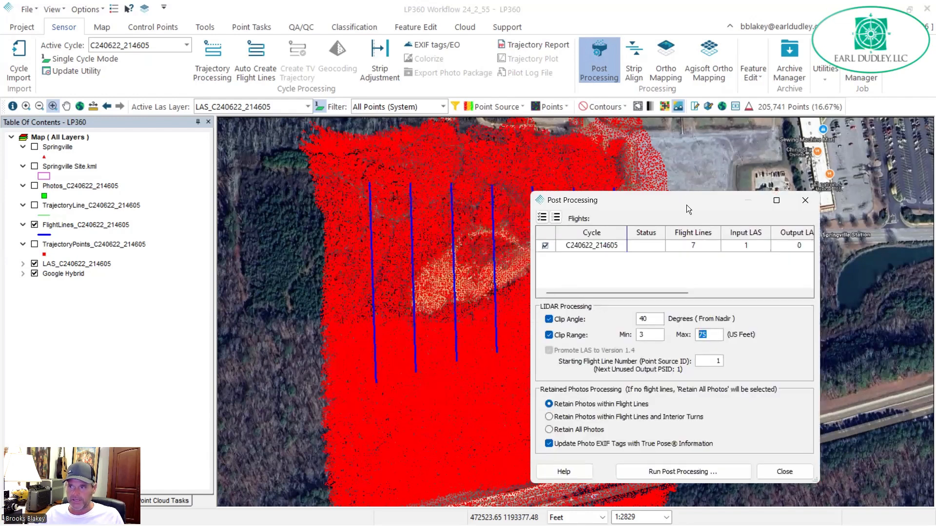
key("Escape")
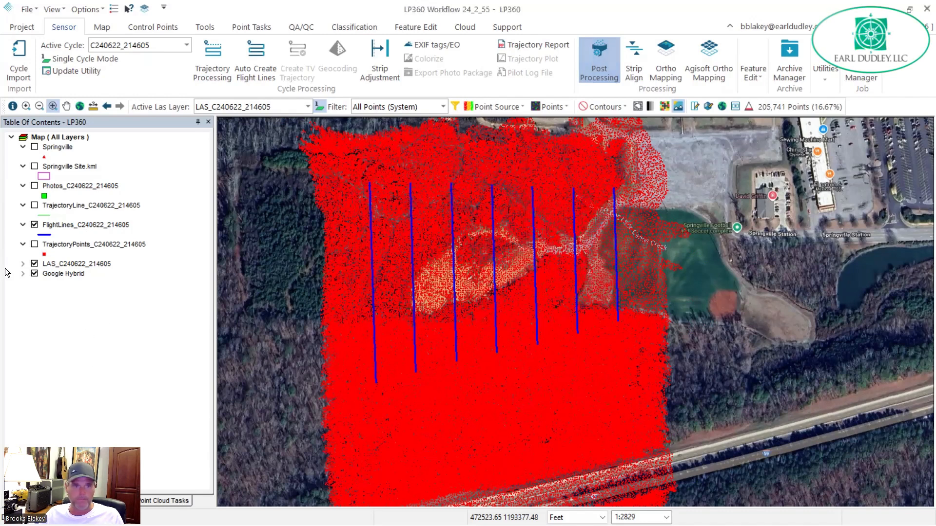
Open the FlightLines_C240622_214605 layer in Feature Analyst and go through its flight line records
right_click(99, 224)
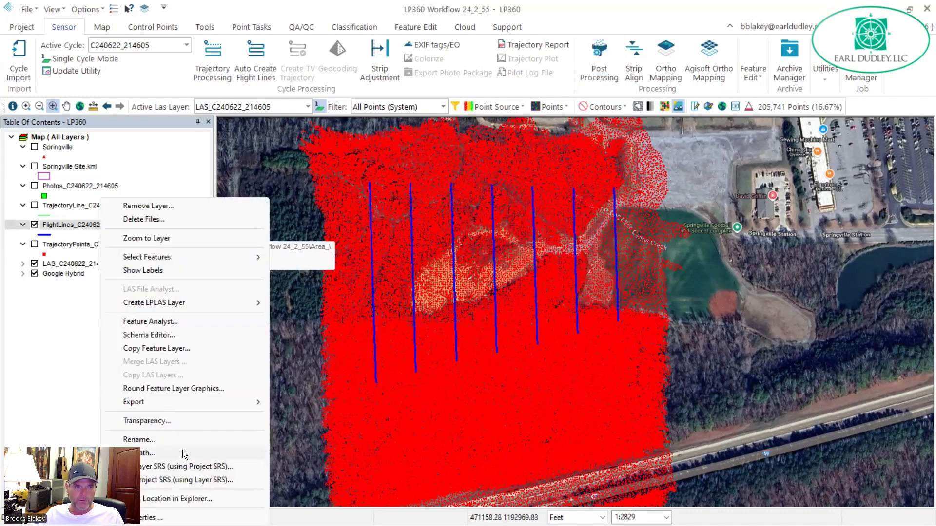
left_click(159, 321)
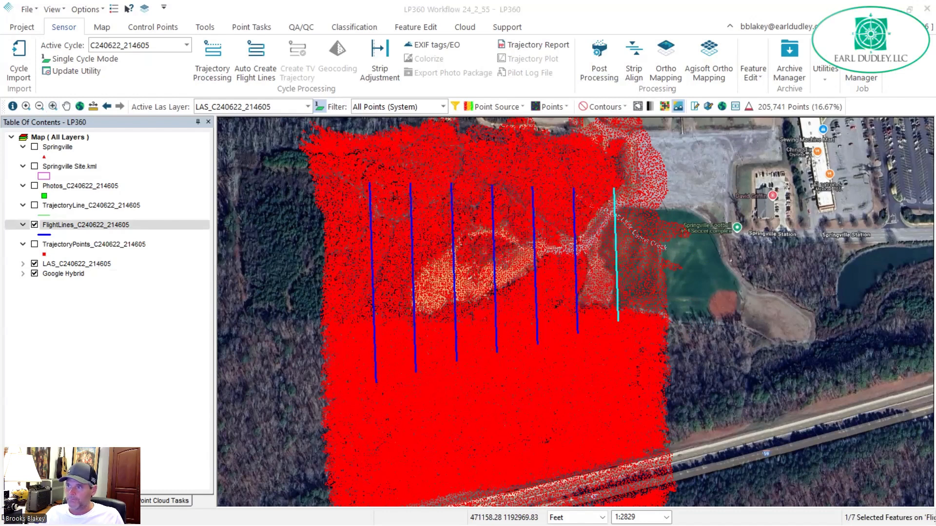
key("Down")
key("Down")
key("Down")
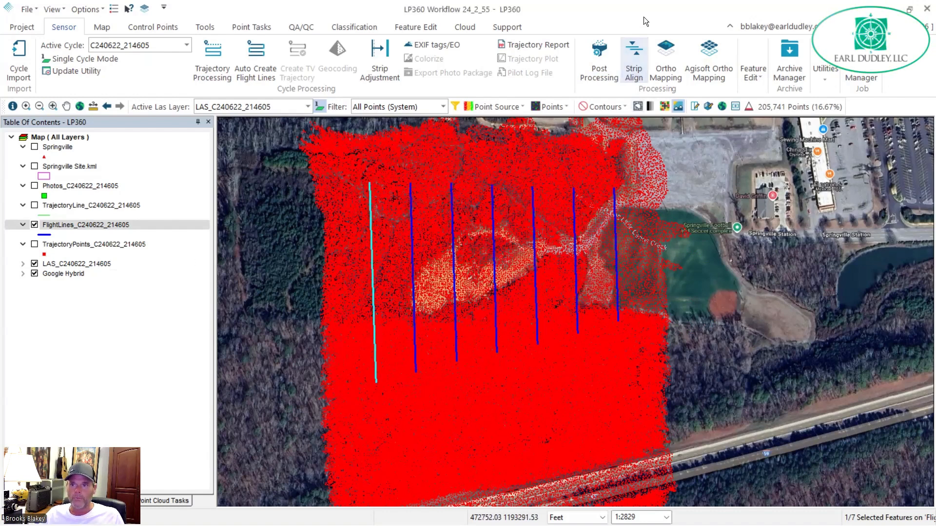
Run Post Processing on cycle C240622_214605 with a 40-degree clip angle and no range clipping, and close the dialog
left_click(599, 62)
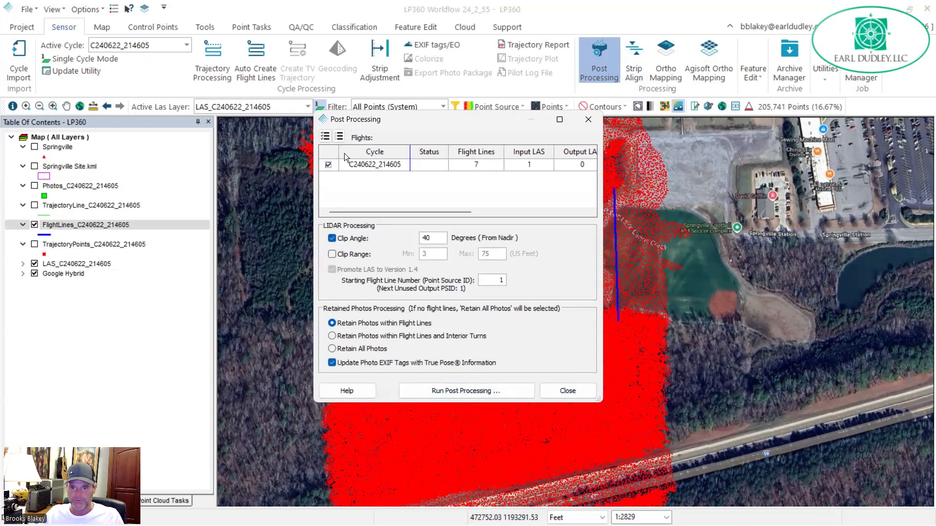
left_click(515, 391)
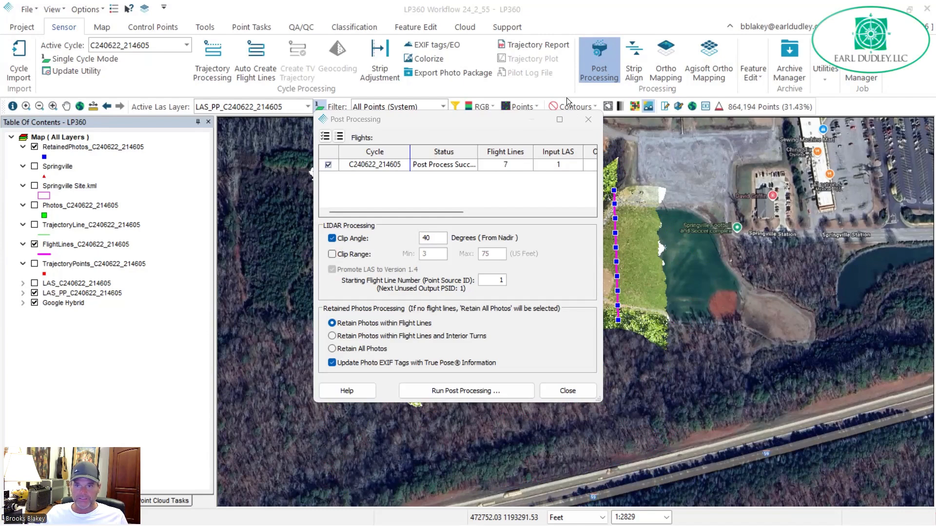
left_click(568, 390)
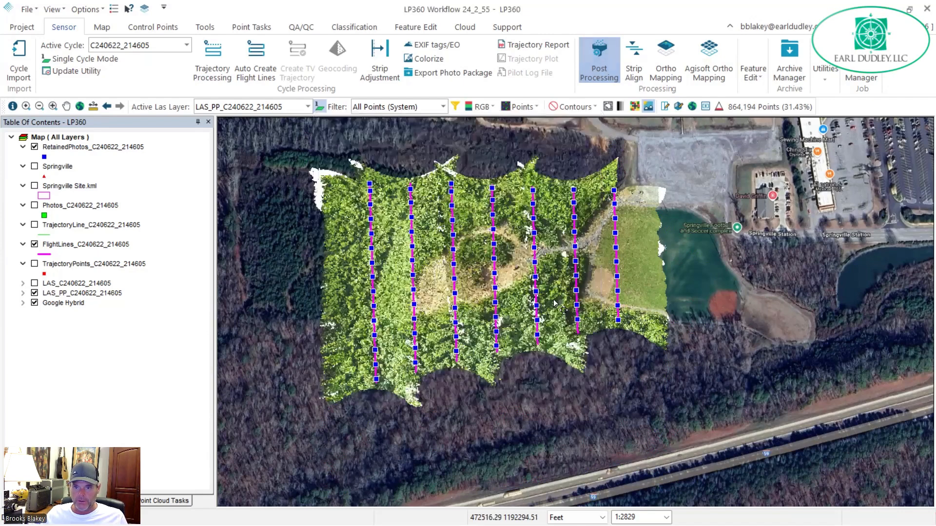
Keep LAS_PP_C240622_214605 as the active LAS layer and display it by Elevation as a Tin Surface
middle_click_drag(417, 307, 490, 323)
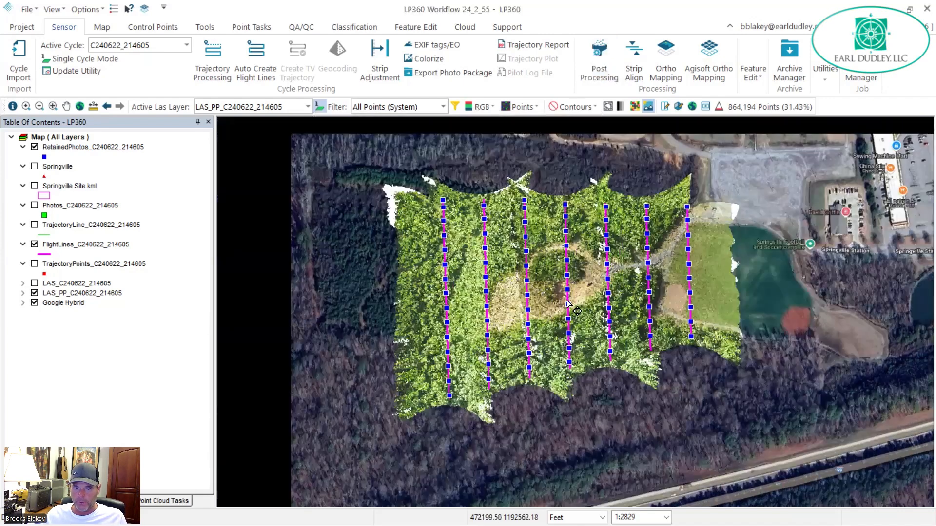
scroll(548, 302, "up", 2)
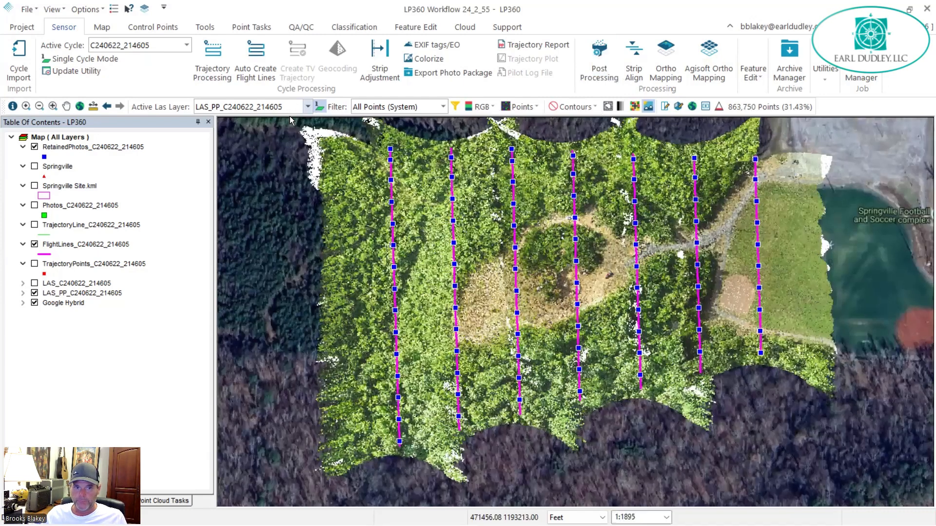
left_click(289, 118)
left_click(244, 129)
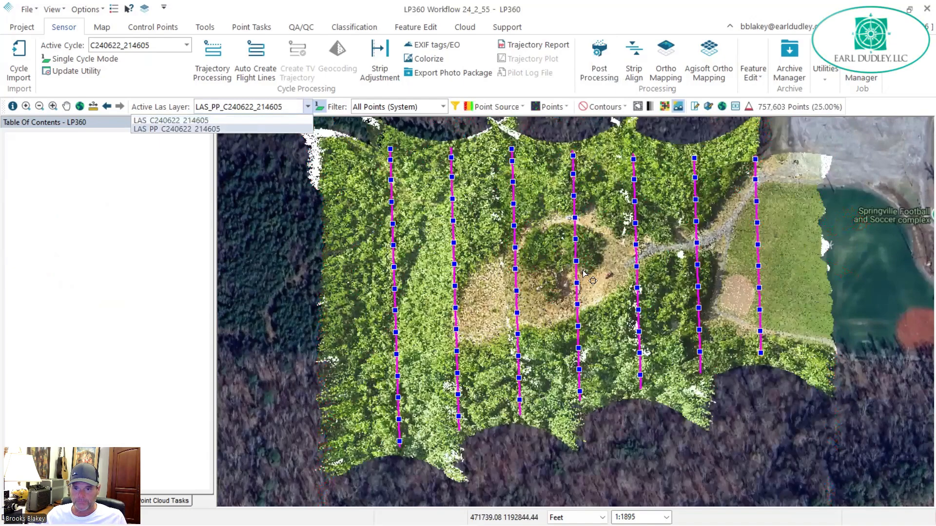
left_click(480, 108)
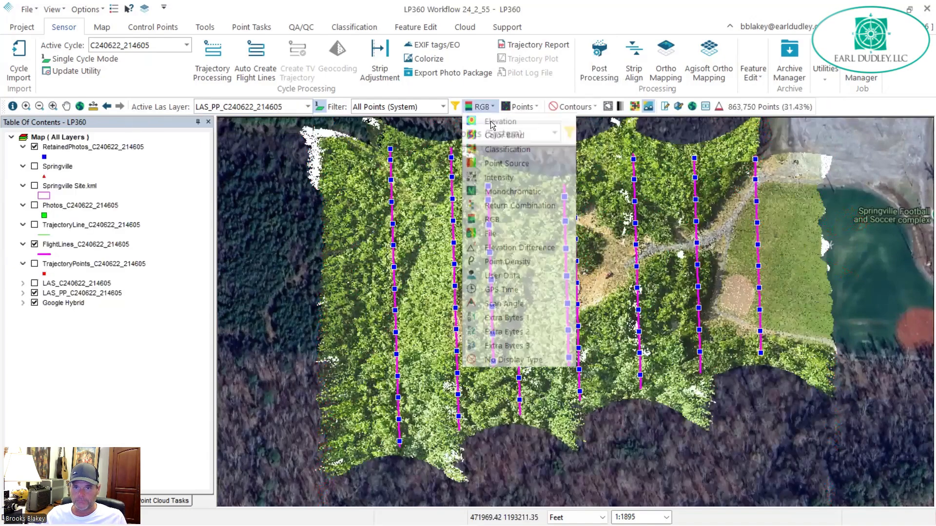
left_click(500, 122)
left_click(536, 106)
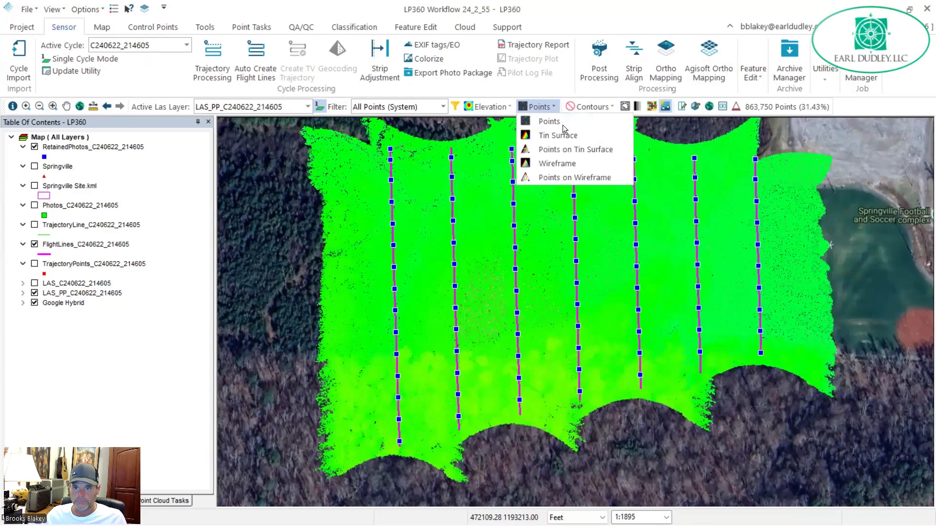
left_click(578, 132)
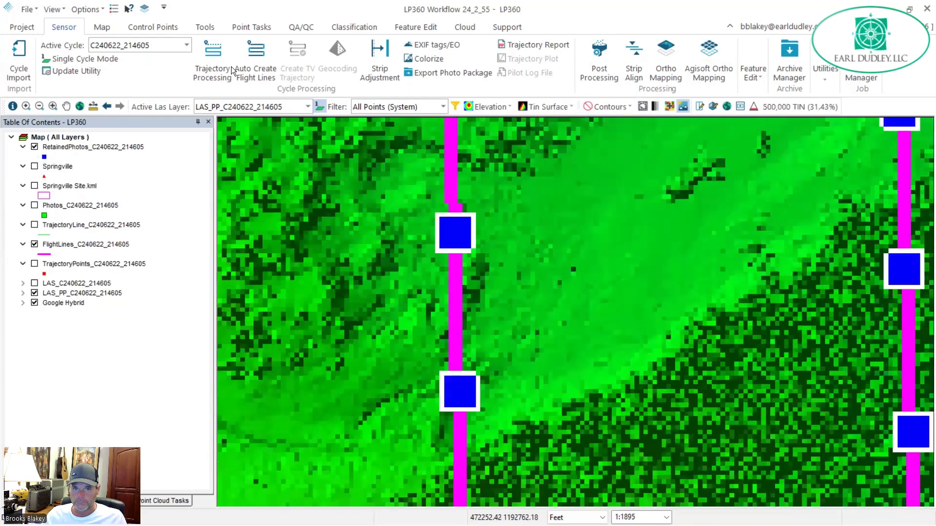
Inspect the elevation surface around the clearing and switch its display to Point Source
middle_click_drag(446, 305, 515, 273)
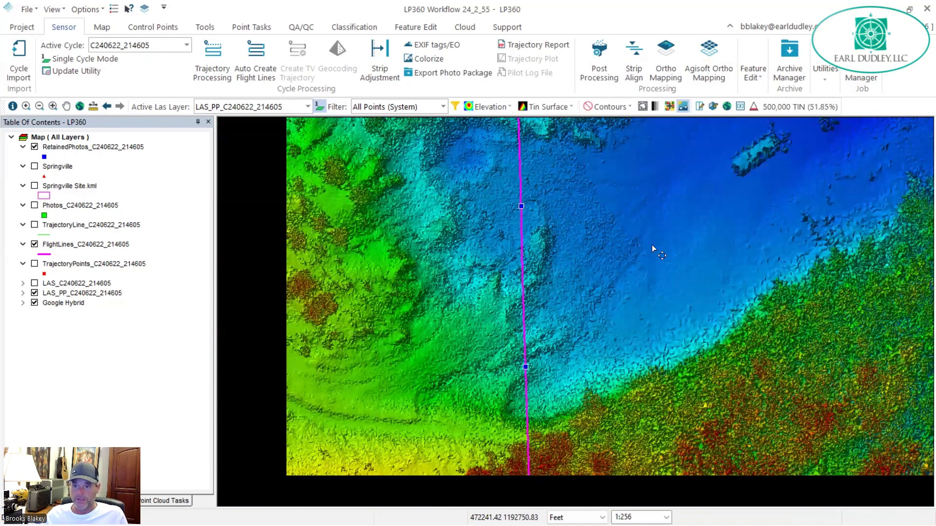
scroll(705, 251, "down", 2)
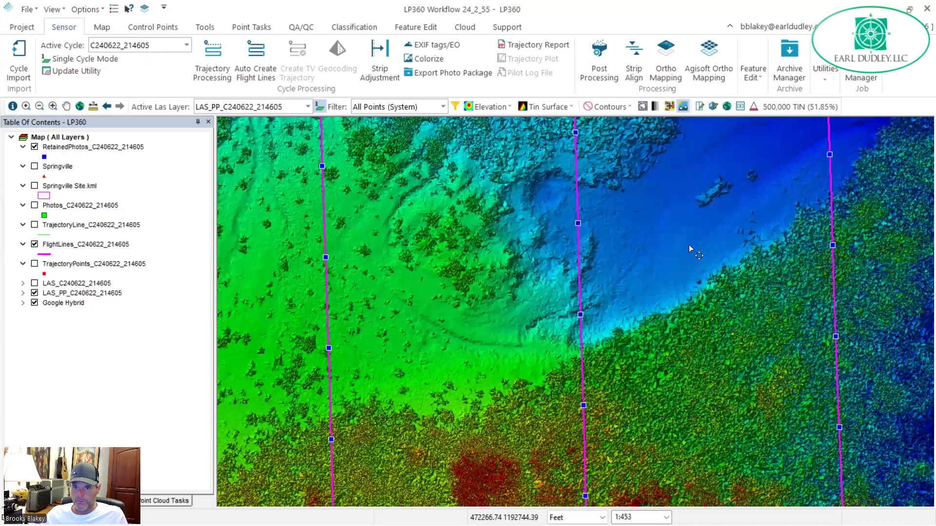
middle_click_drag(678, 228, 530, 319)
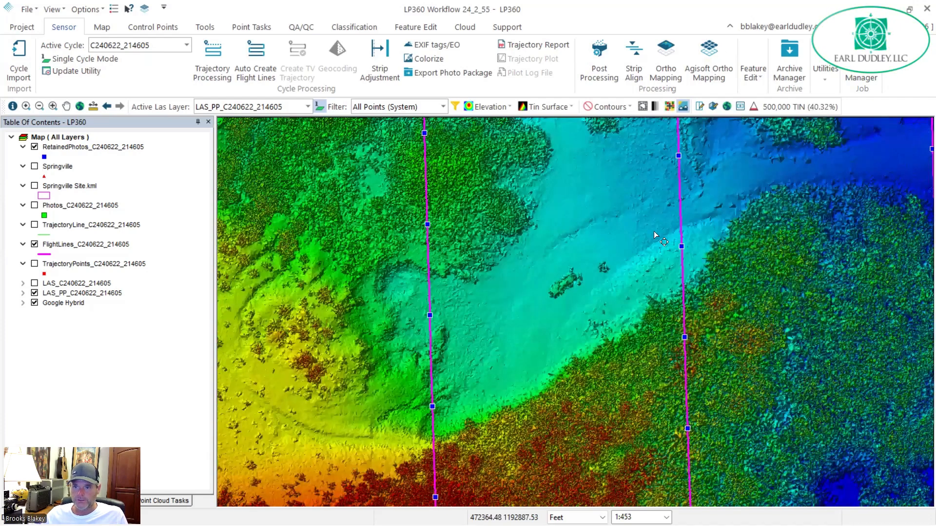
left_click(483, 107)
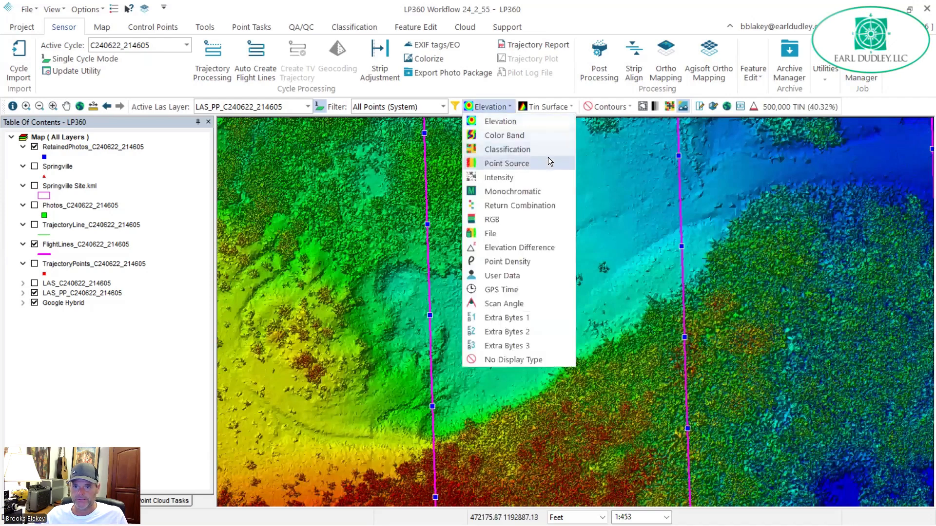
left_click(507, 163)
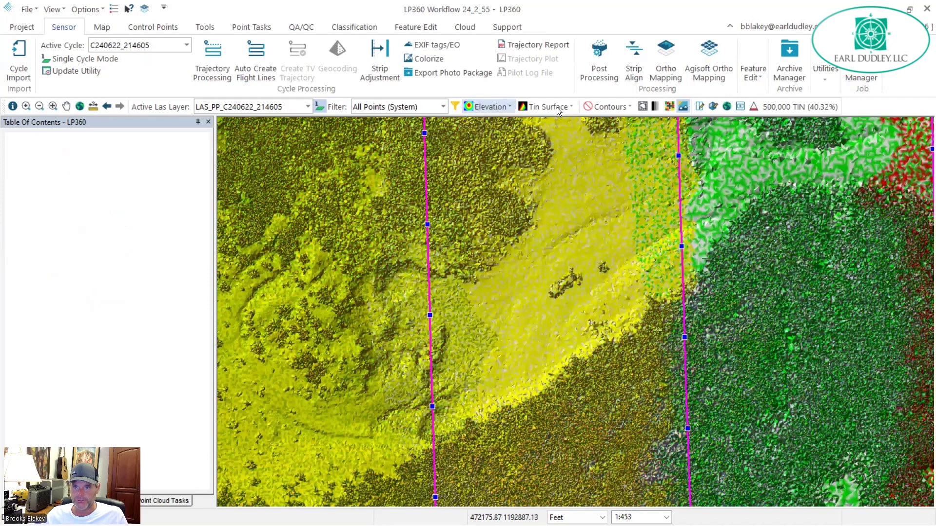
Display the LAS_PP_C240622_214605 layer as Points while keeping the Point Source coloring
left_click(561, 106)
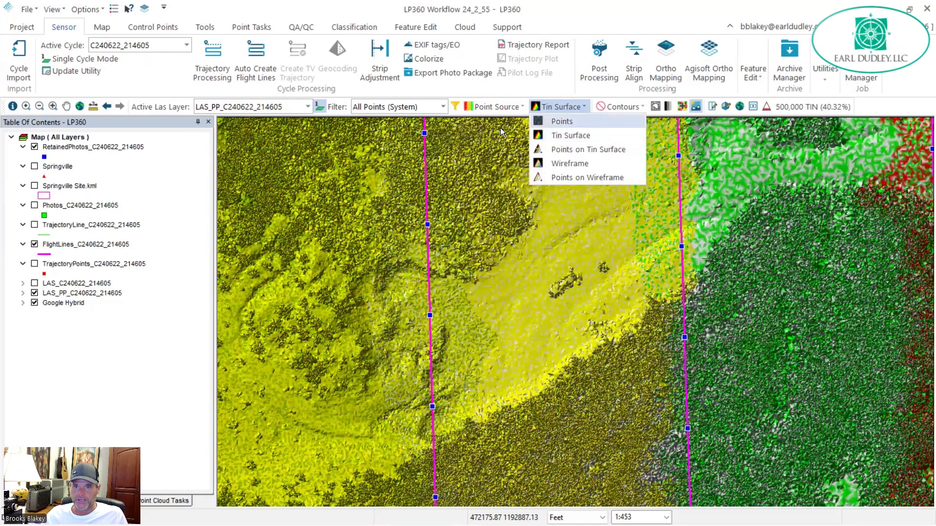
left_click(495, 107)
left_click(502, 107)
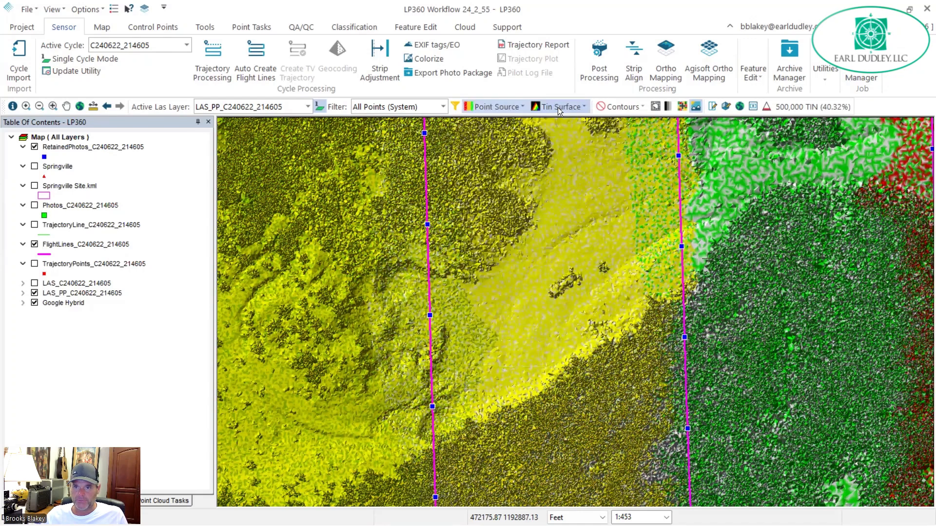
left_click(563, 107)
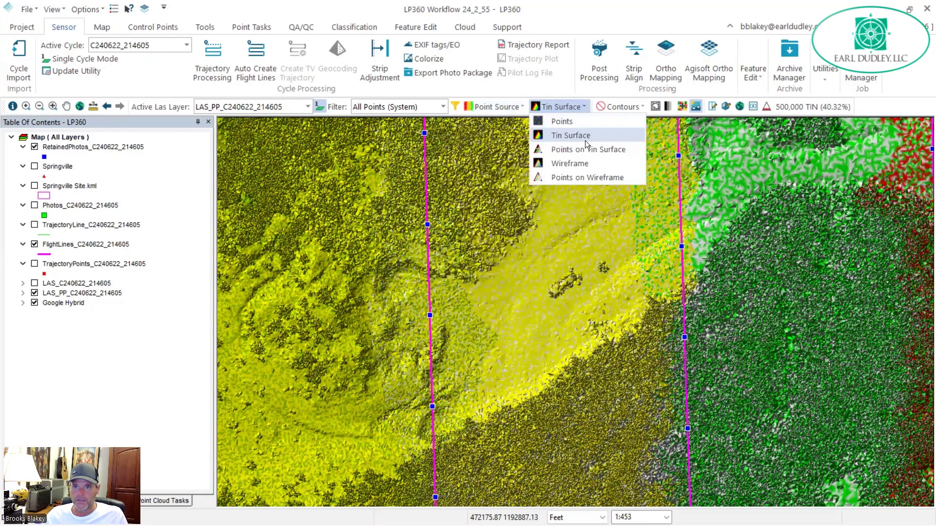
left_click(581, 121)
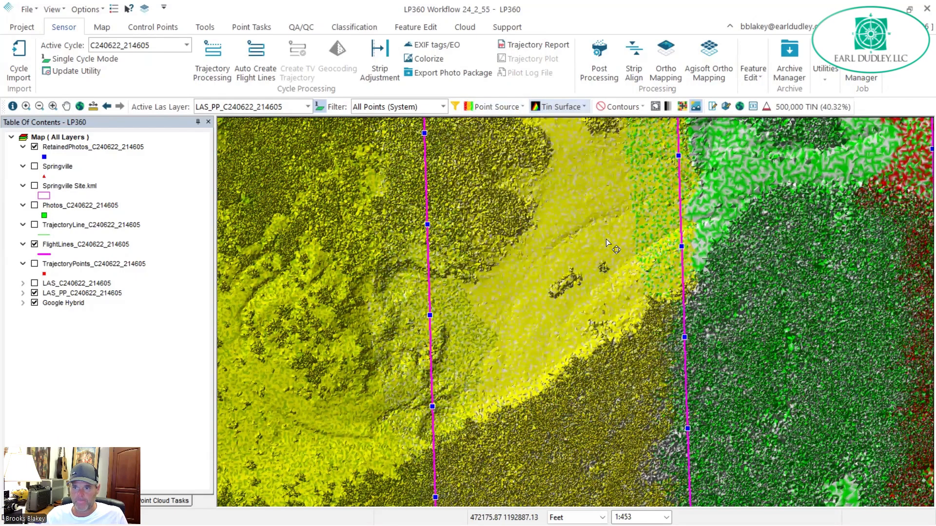
Draw a short profile across the flight line overlap in the clearing and view its points in the Profile Window
scroll(650, 207, "up", 3)
middle_click_drag(613, 264, 571, 257)
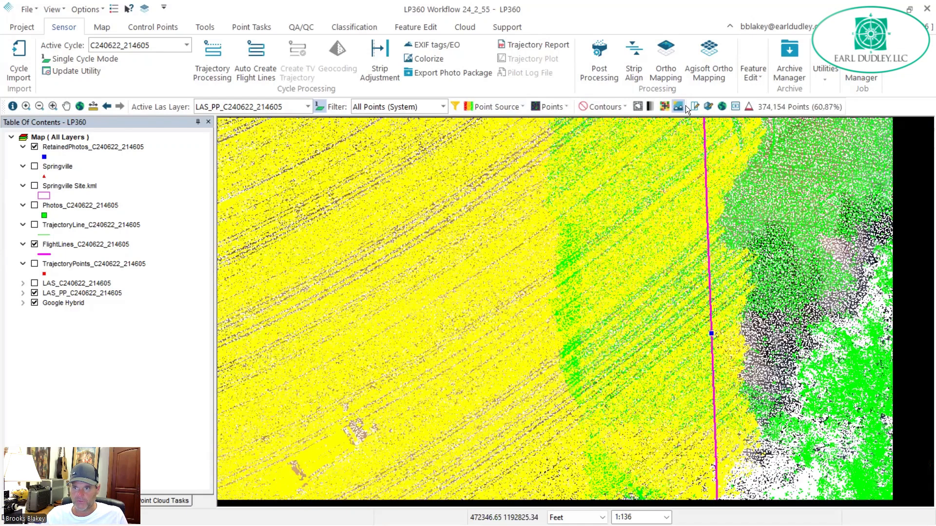
left_click(505, 292)
left_click(575, 272)
left_click(576, 277)
middle_click_drag(707, 369, 429, 349)
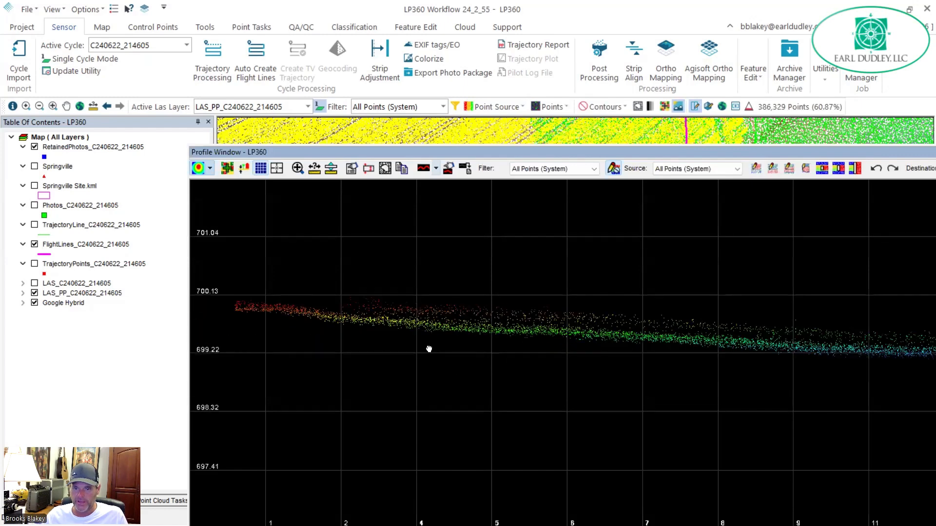
Color the profile by Point Source, draw a separate profile line for each source, and examine the vertical offset between flight lines
left_click(208, 170)
left_click(229, 201)
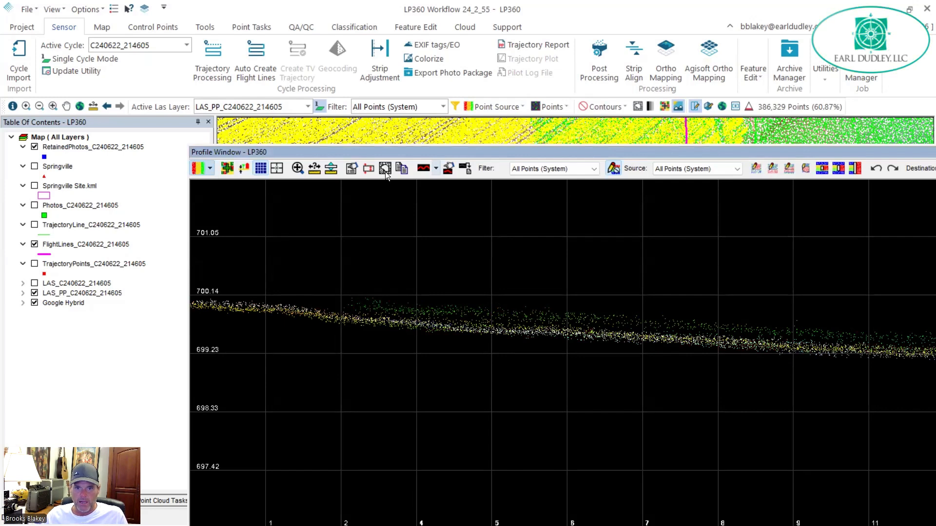
left_click(436, 168)
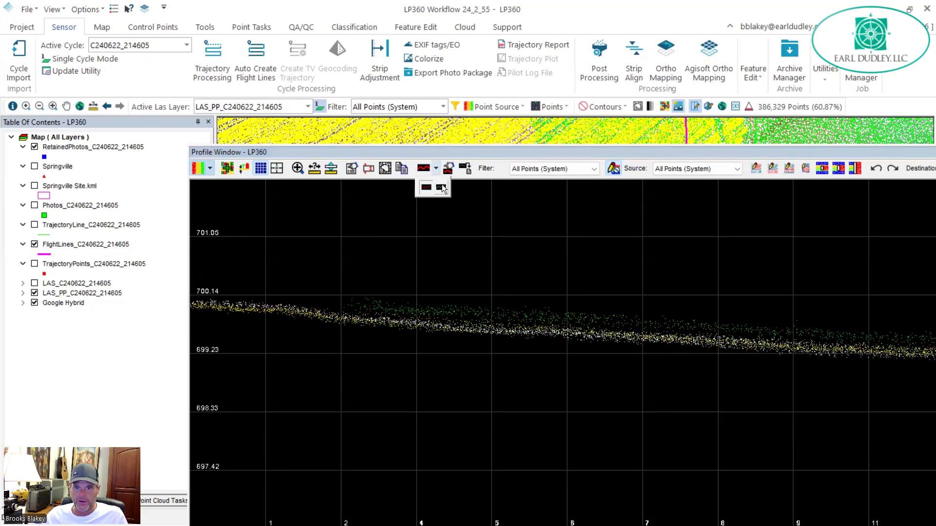
left_click(441, 186)
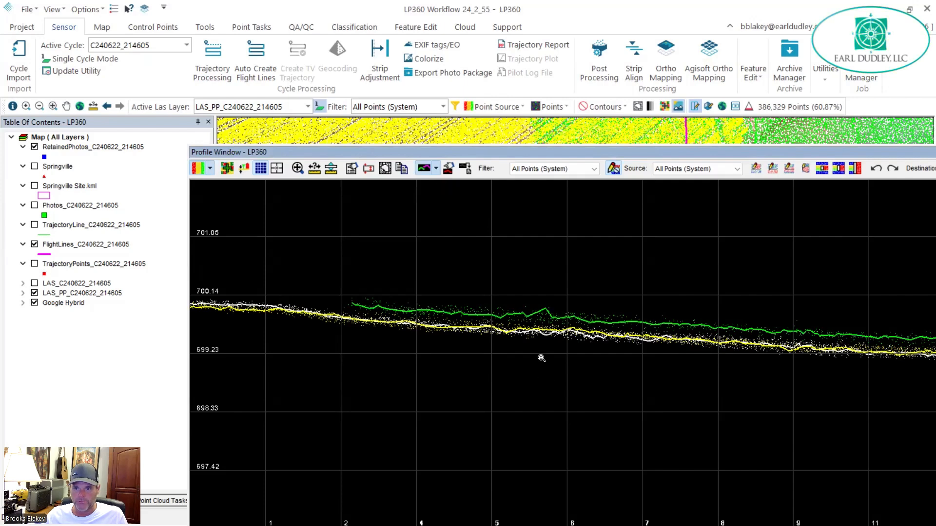
scroll(607, 331, "up", 1)
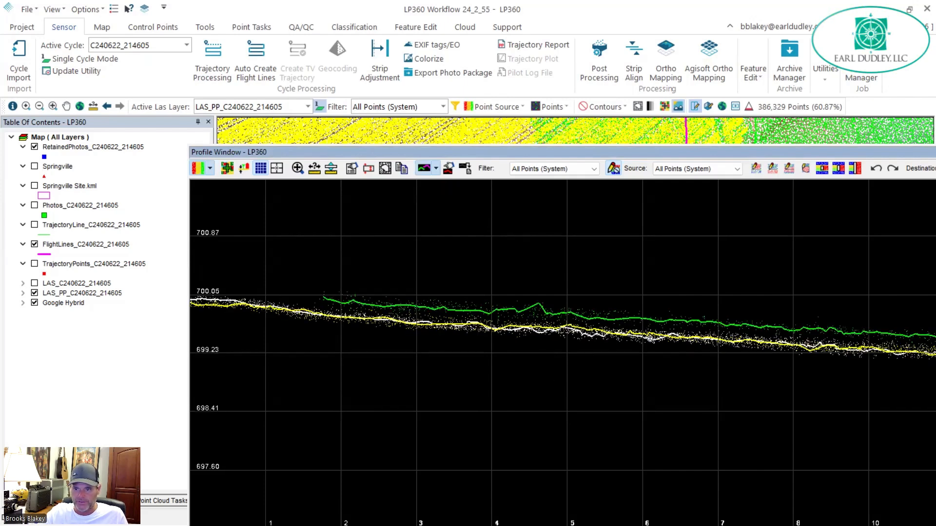
middle_click_drag(750, 355, 514, 324)
scroll(489, 342, "down", 8)
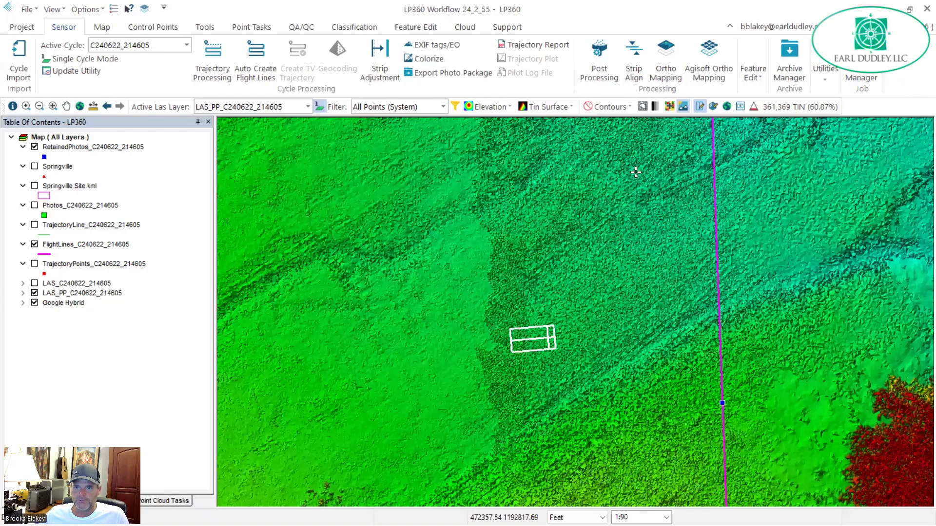
Submit a Strip Align job using LAS_PP_C240622_214605, with output to a new LAS layer named Adjusted
left_click(635, 57)
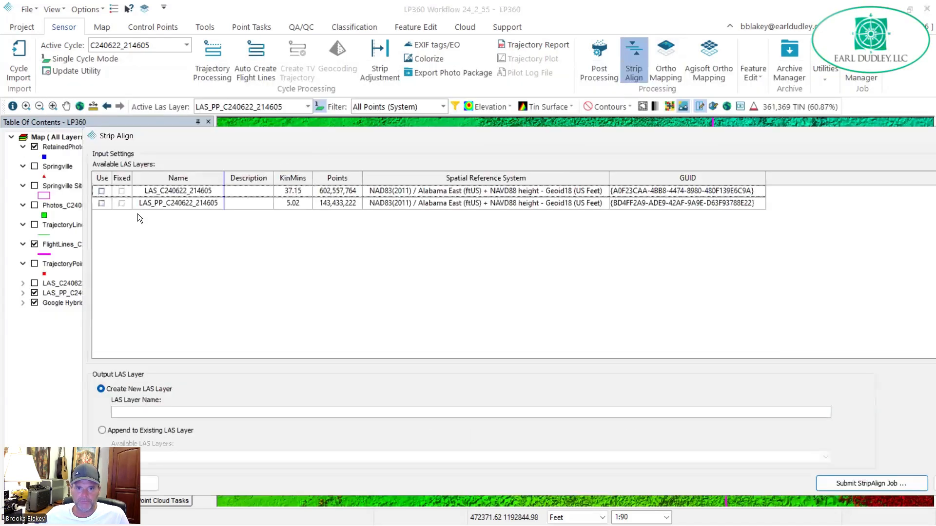
left_click(102, 203)
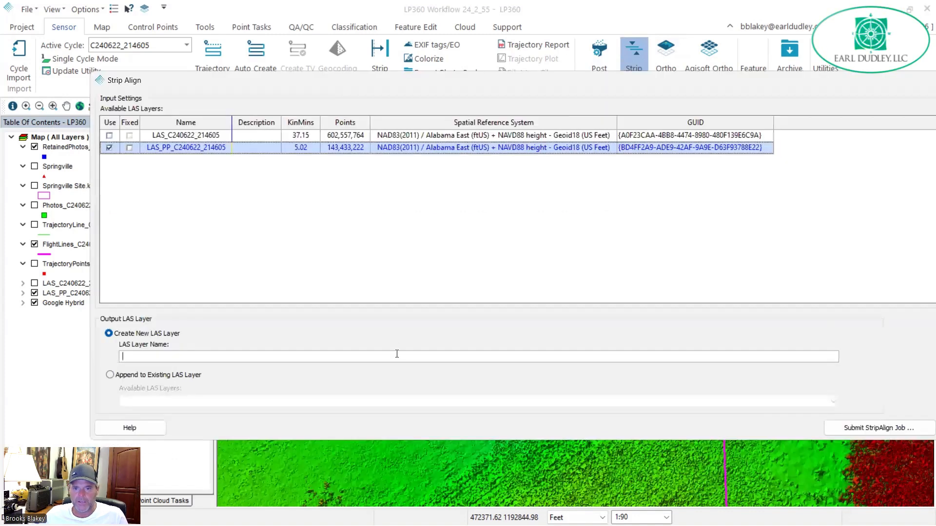
type("A")
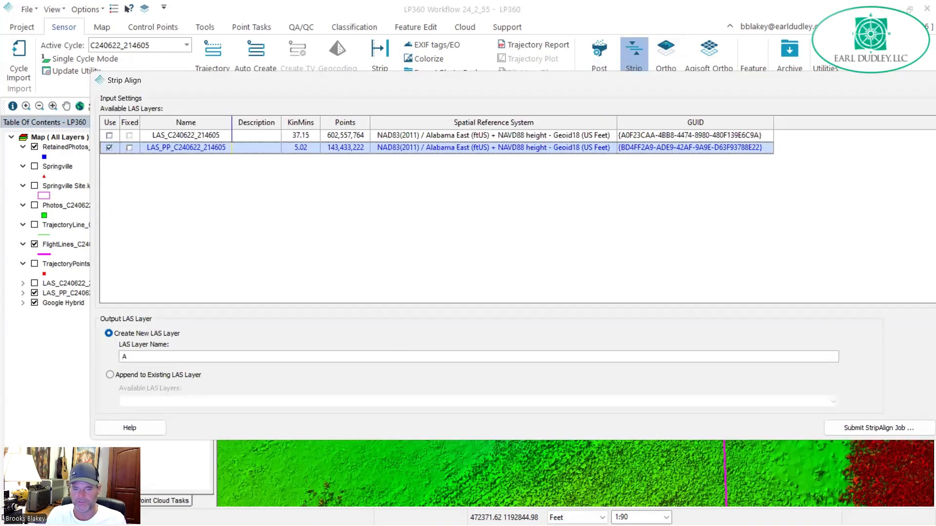
type("djusted")
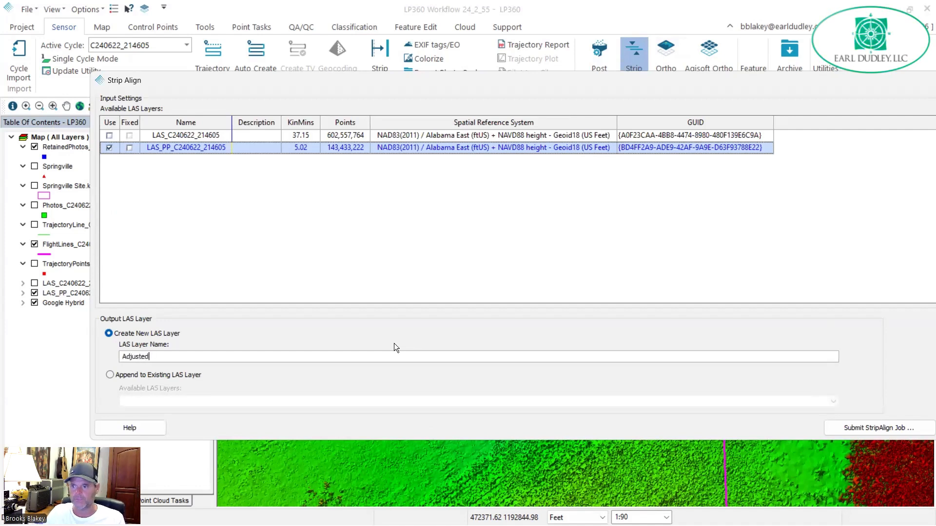
left_click(856, 426)
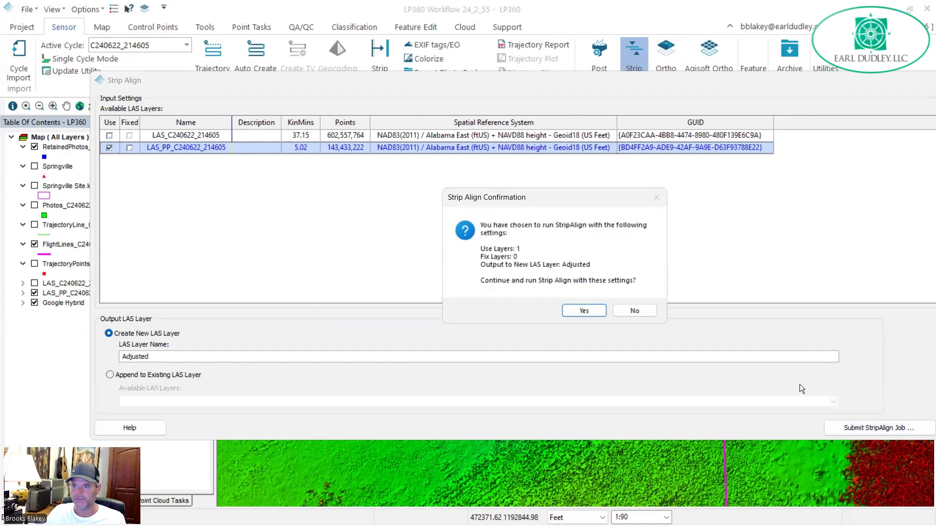
left_click(593, 310)
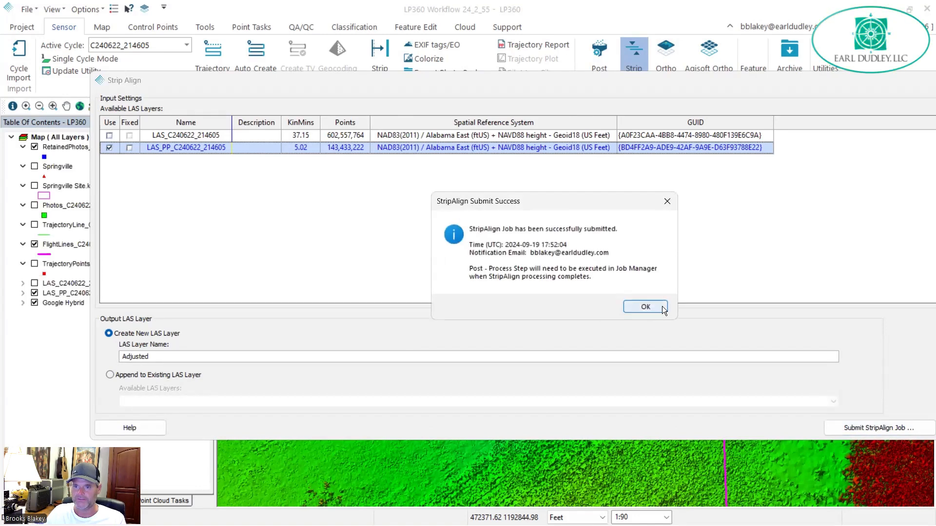
left_click(662, 306)
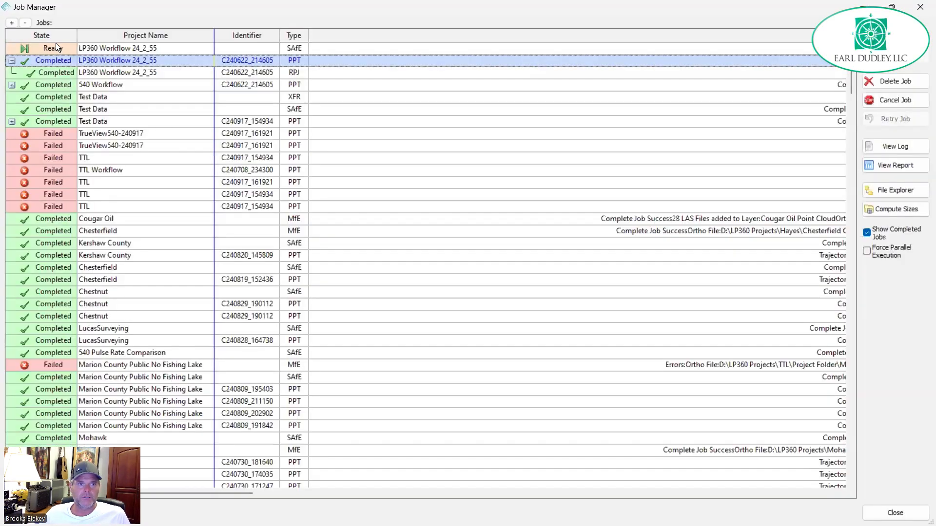
Complete the Ready SAfE job of LP360 Workflow 24_2_55 in Job Manager and close the manager
left_click(55, 49)
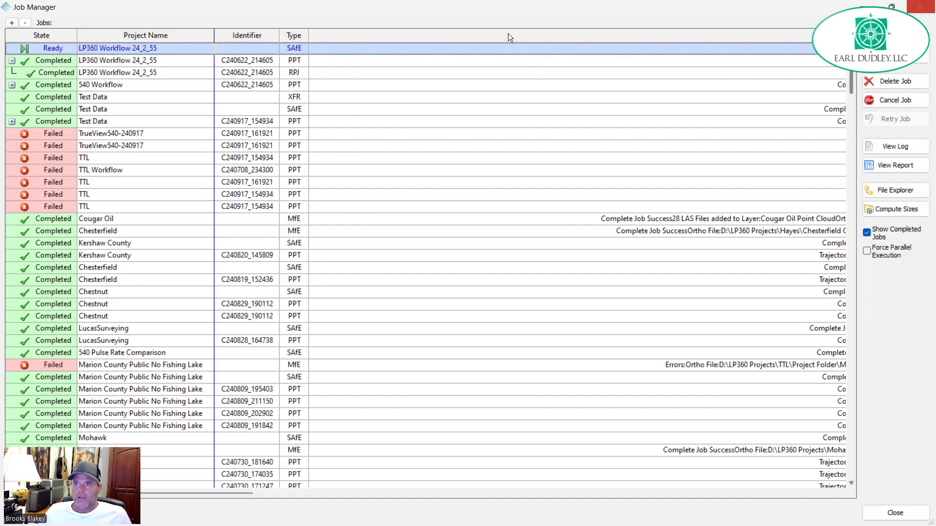
left_click(914, 61)
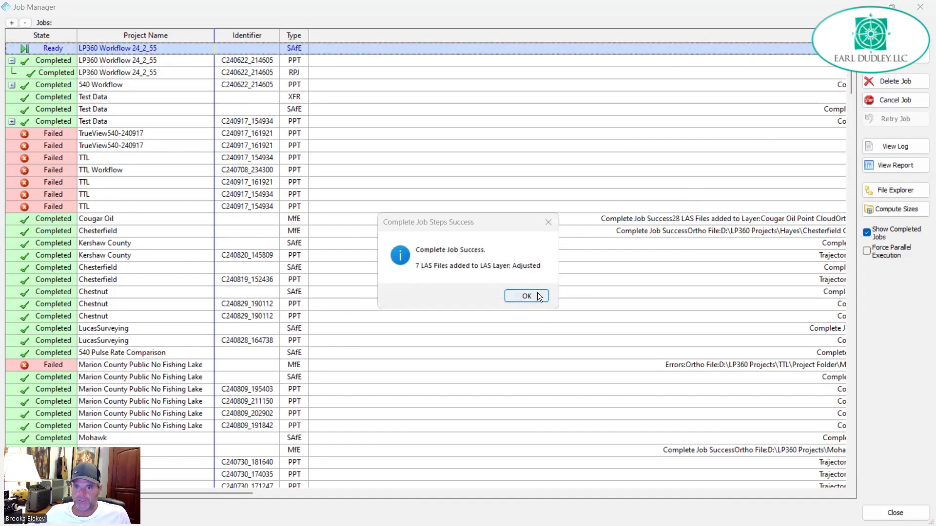
left_click(536, 297)
left_click(916, 513)
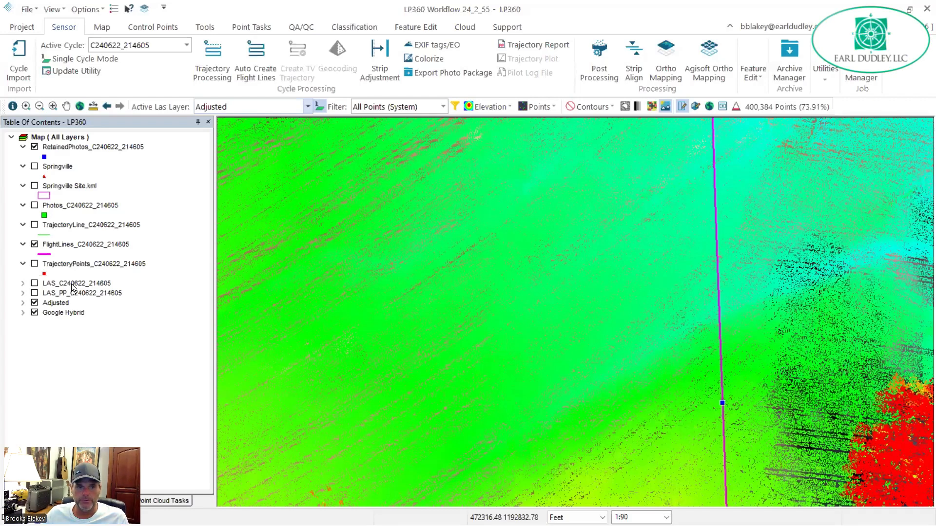
Display the Adjusted LAS layer as a Tin Surface
left_click(60, 302)
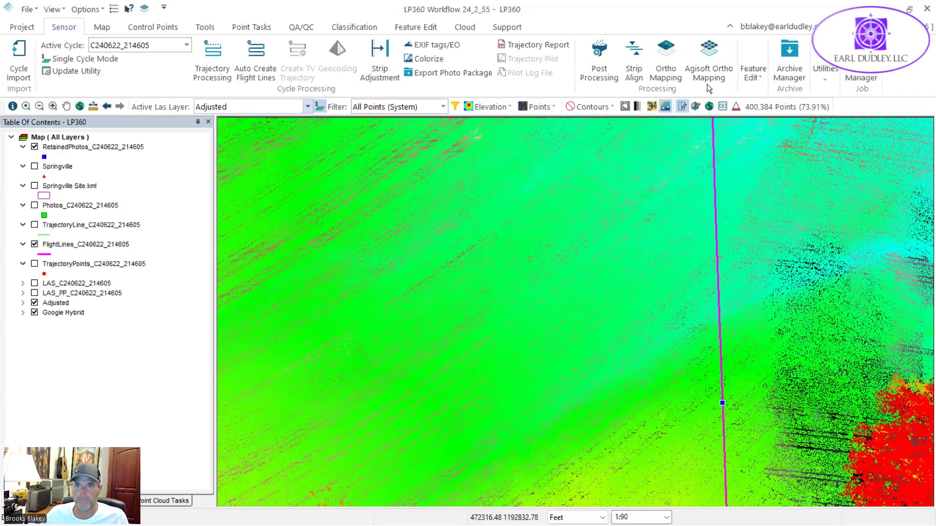
left_click(532, 108)
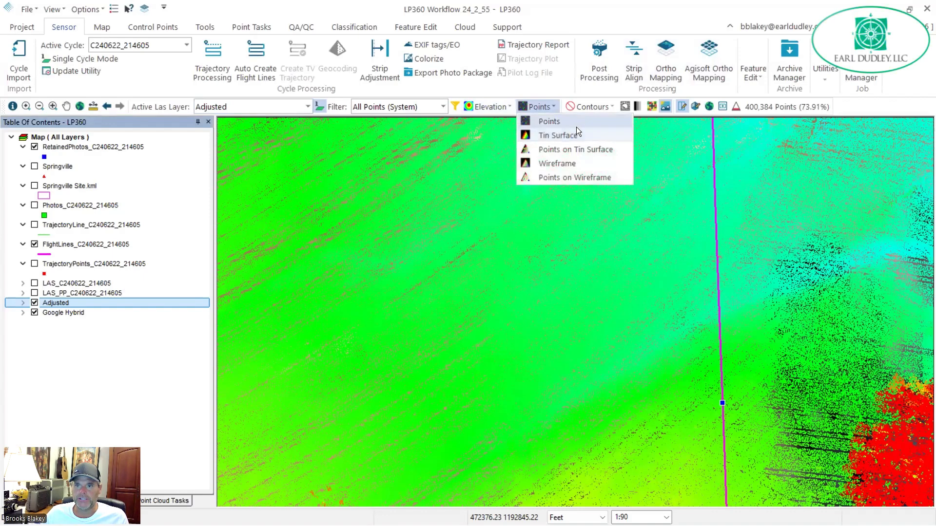
left_click(548, 121)
left_click(546, 111)
left_click(552, 135)
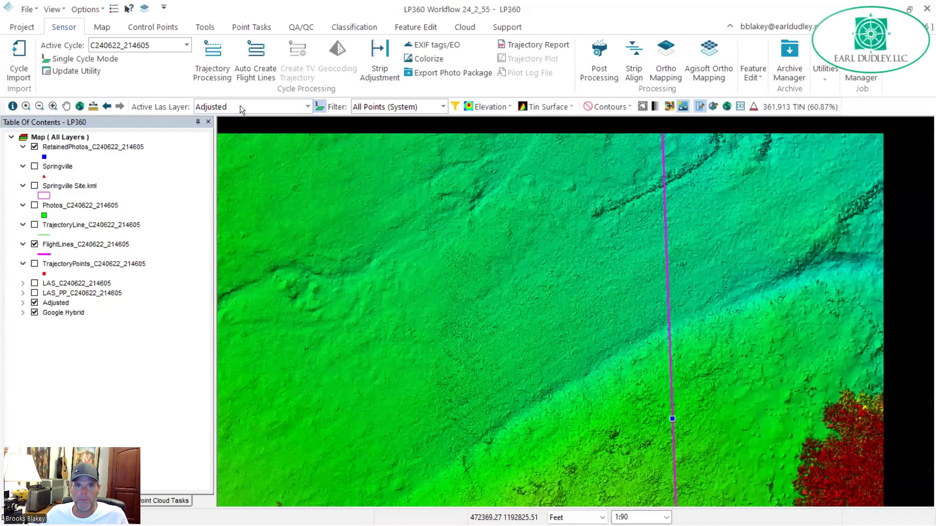
Switch the active LAS layer to LAS_PP_C240622_214605 and back to Adjusted to compare the surfaces in the overlap area
left_click(240, 106)
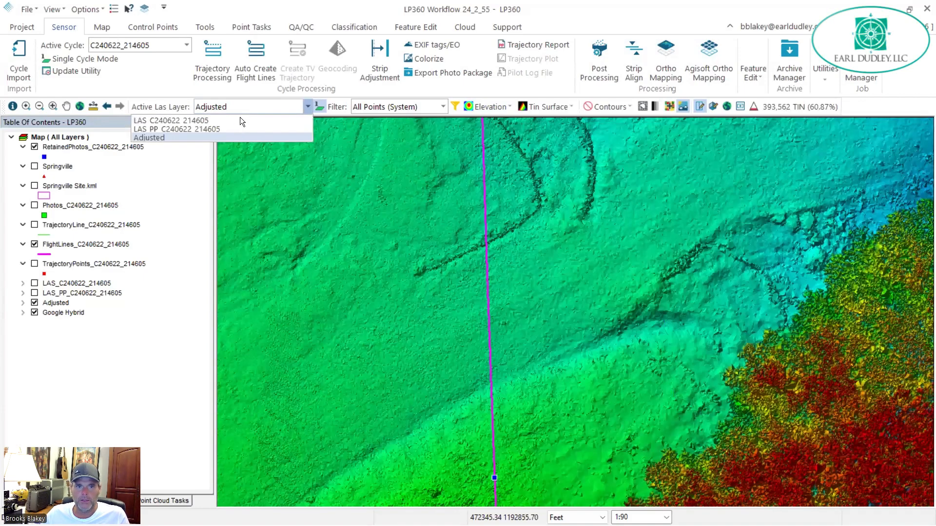
left_click(229, 119)
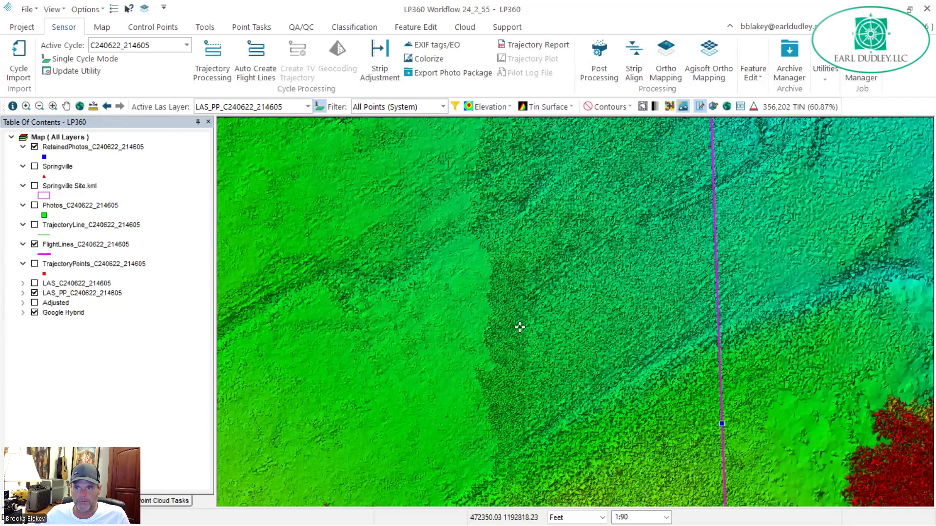
scroll(538, 330, "up", 1)
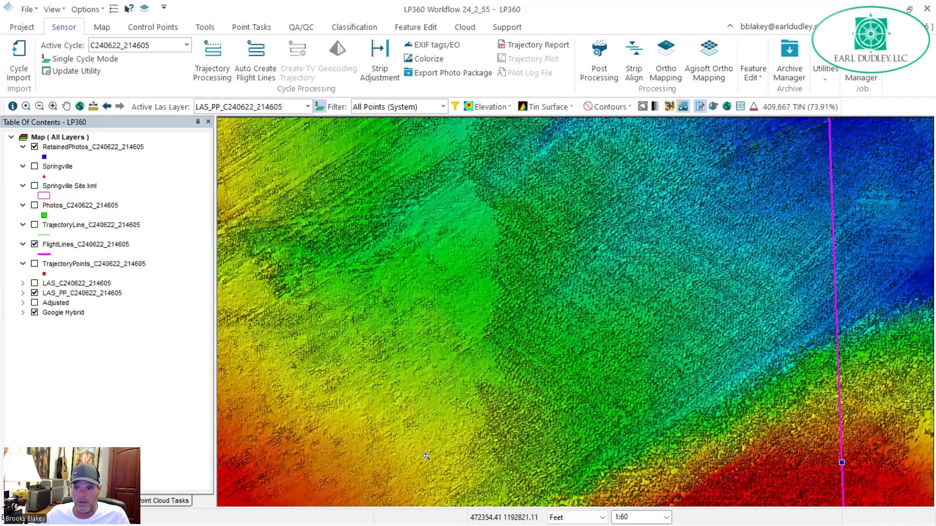
left_click(257, 107)
left_click(255, 137)
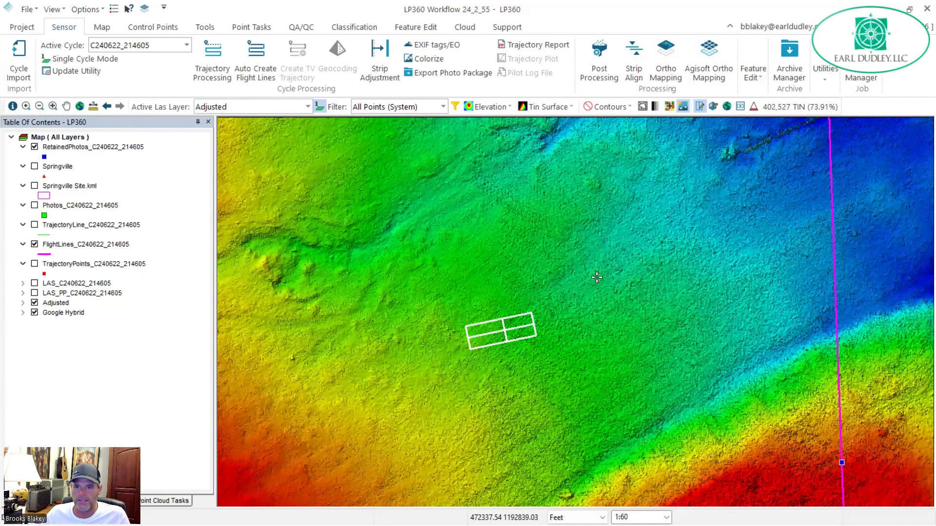
scroll(598, 230, "down", 6)
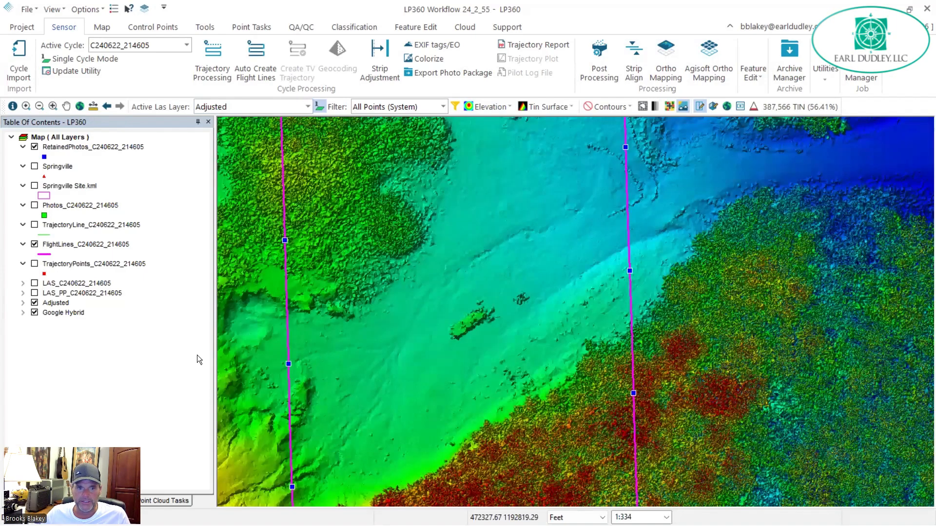
Select the point cloud task 002 - TrueView - Smooth Point Cloud
left_click(176, 500)
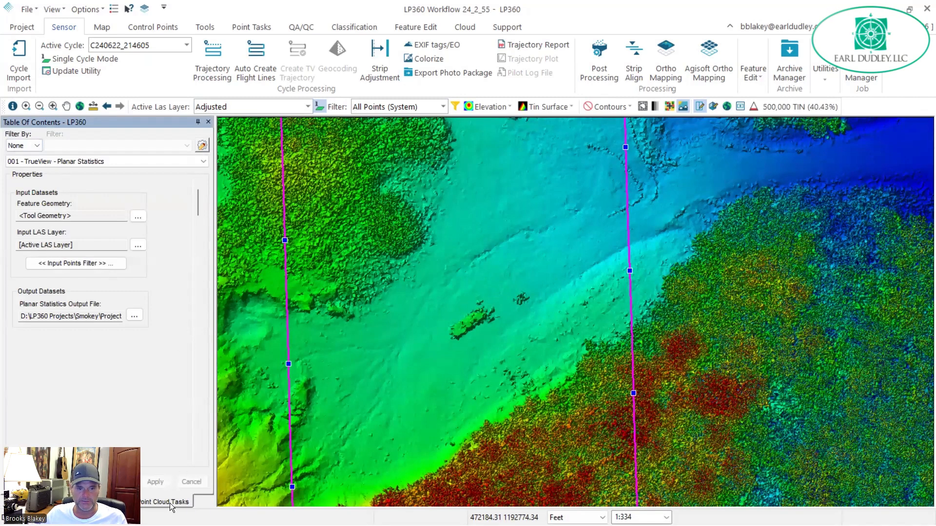
left_click(73, 161)
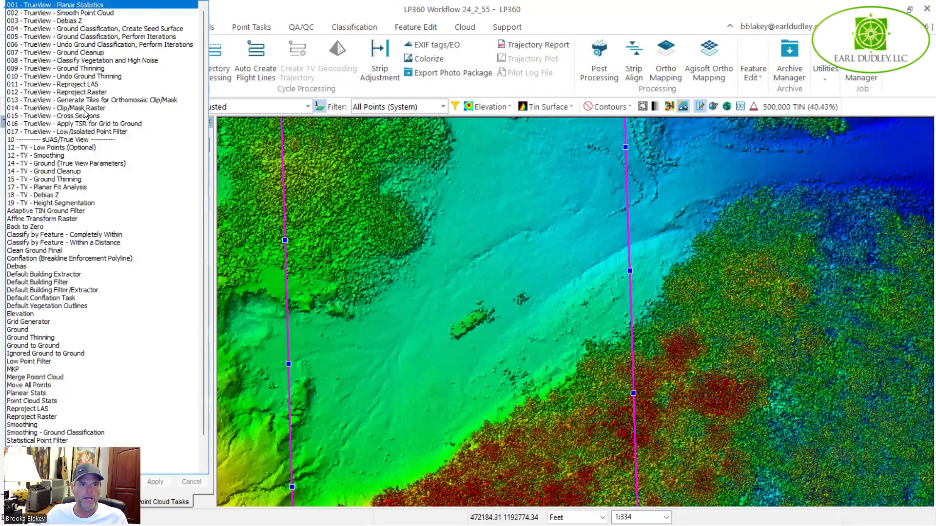
left_click(116, 13)
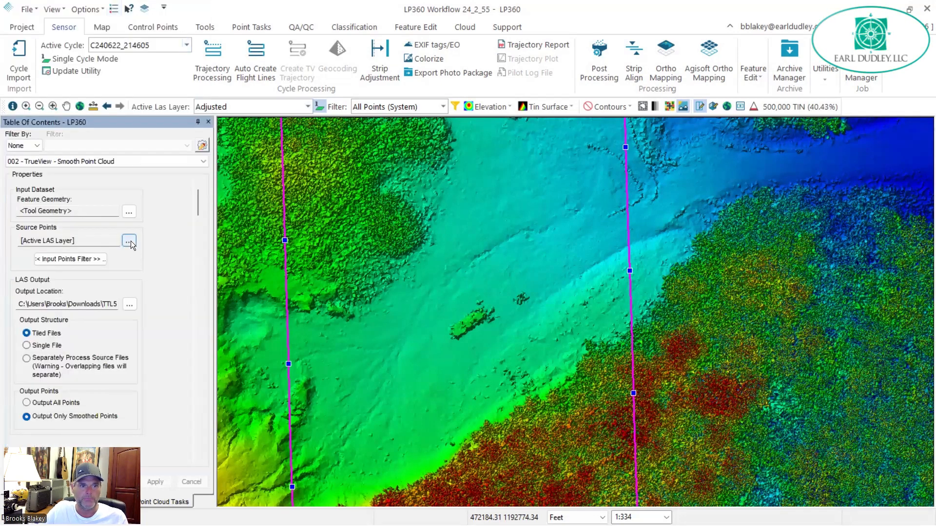
Set the smoothing task's input geometry to type SHP Layer using the Springville map layer
left_click(129, 211)
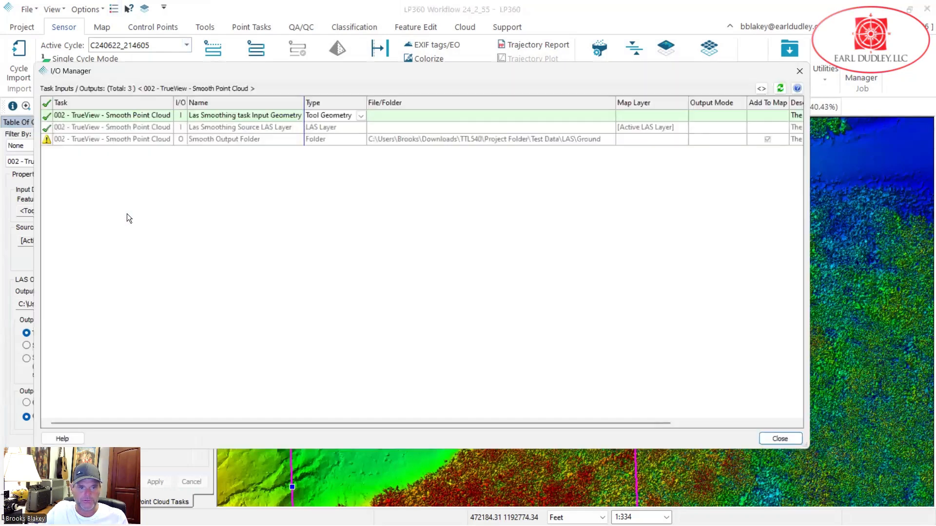
left_click(362, 114)
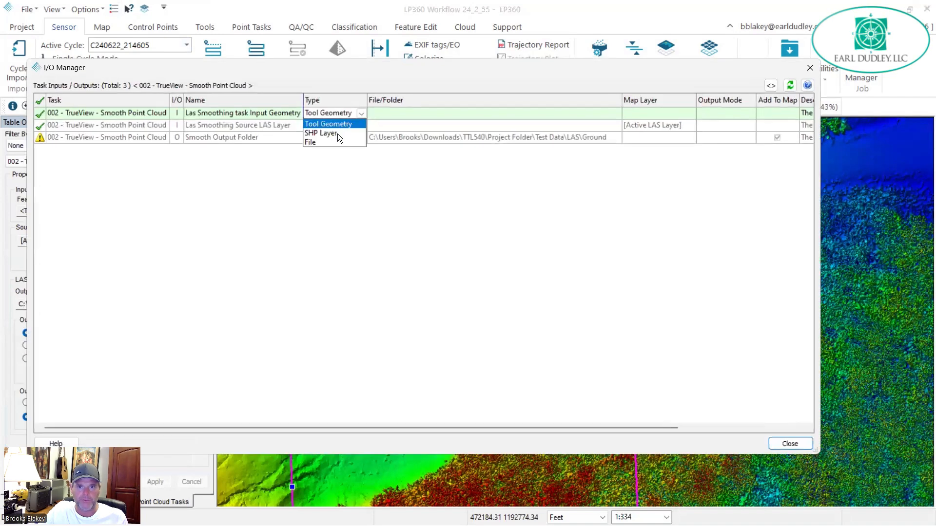
left_click(337, 134)
left_click(675, 114)
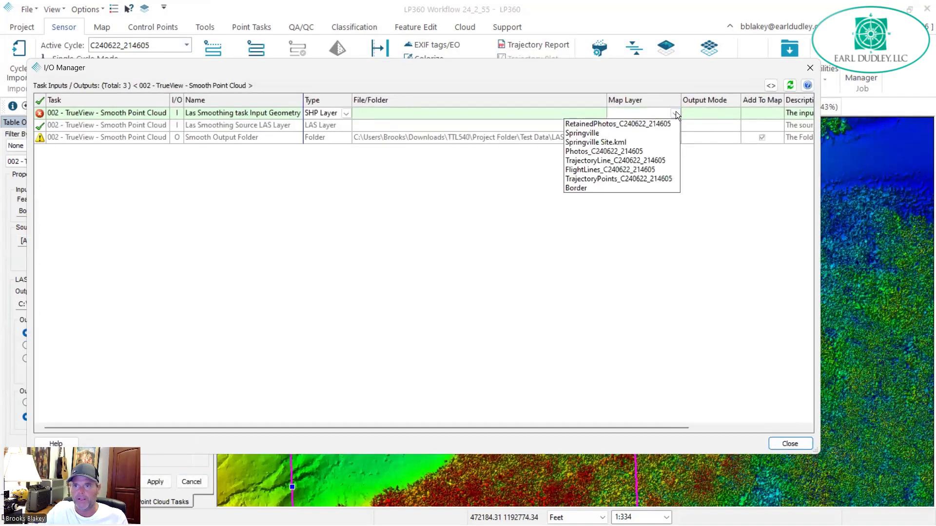
left_click(606, 133)
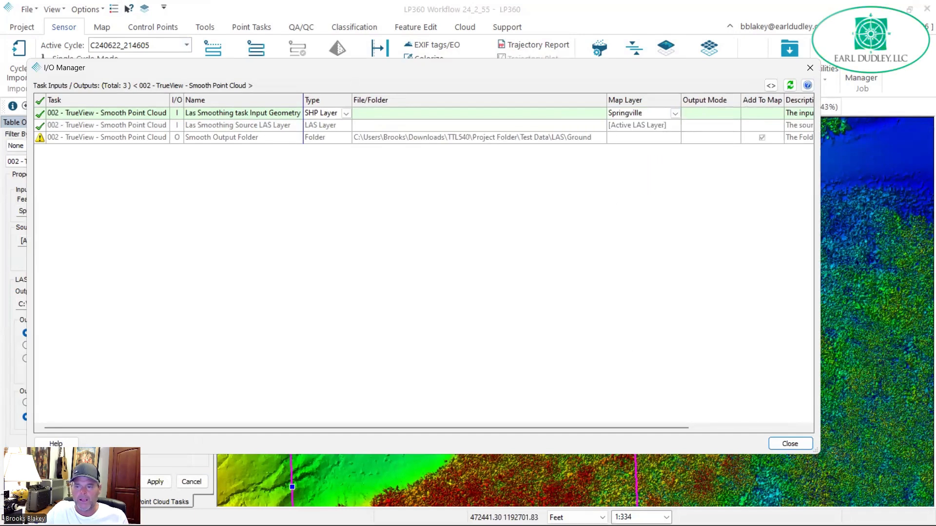
left_click(790, 445)
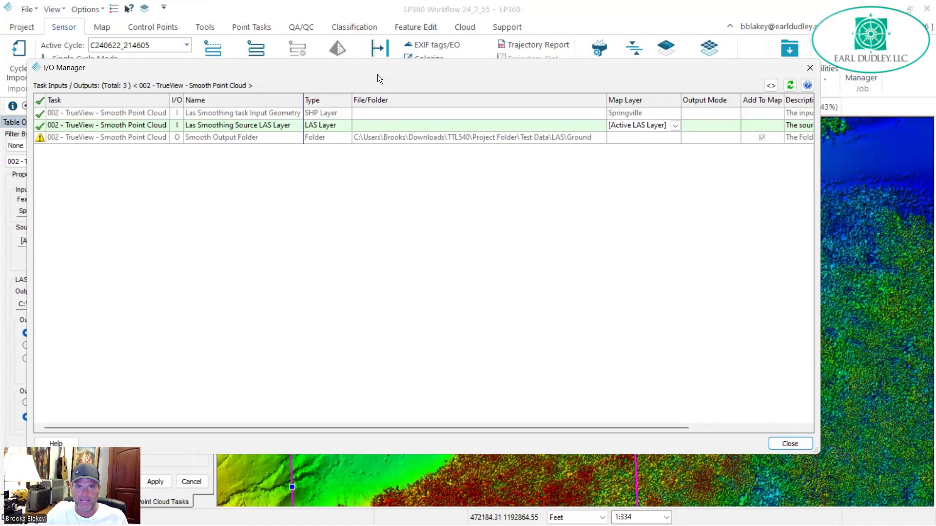
Set the smoothing task's source LAS layer to Adjusted and close the I/O Manager
left_click(679, 127)
left_click(619, 165)
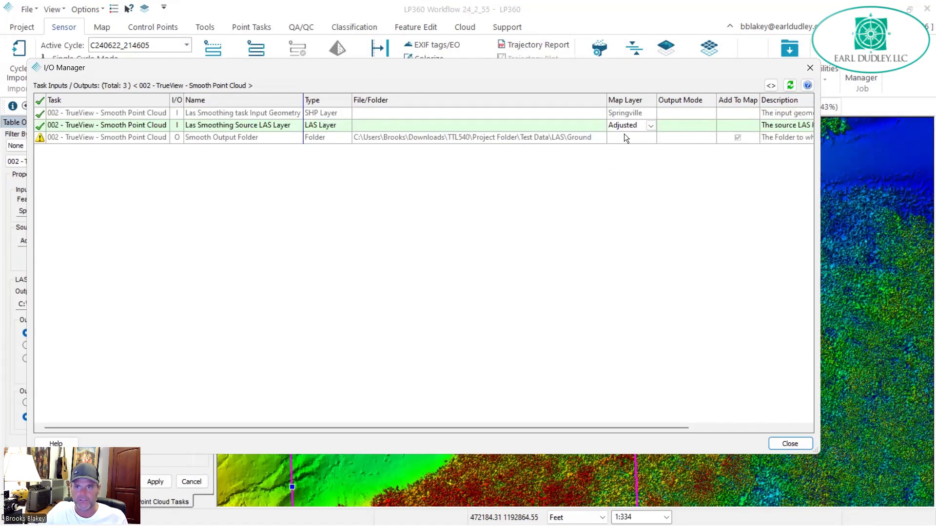
left_click(798, 445)
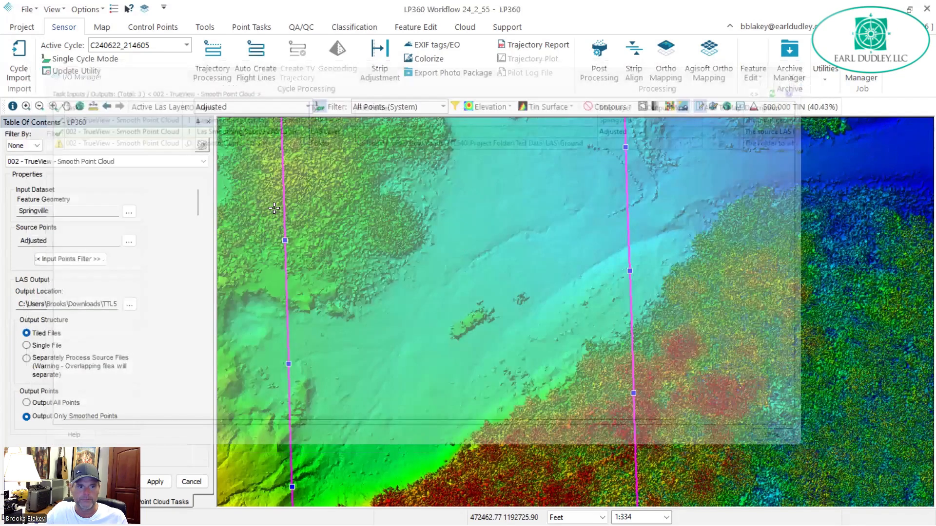
Set the smoothing task's input points filter to Created, never classified
left_click(71, 259)
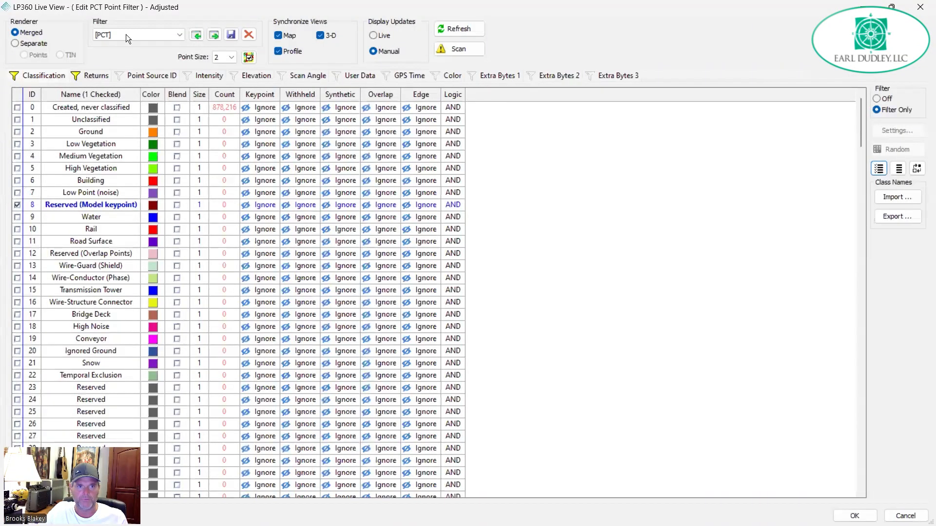
left_click(126, 34)
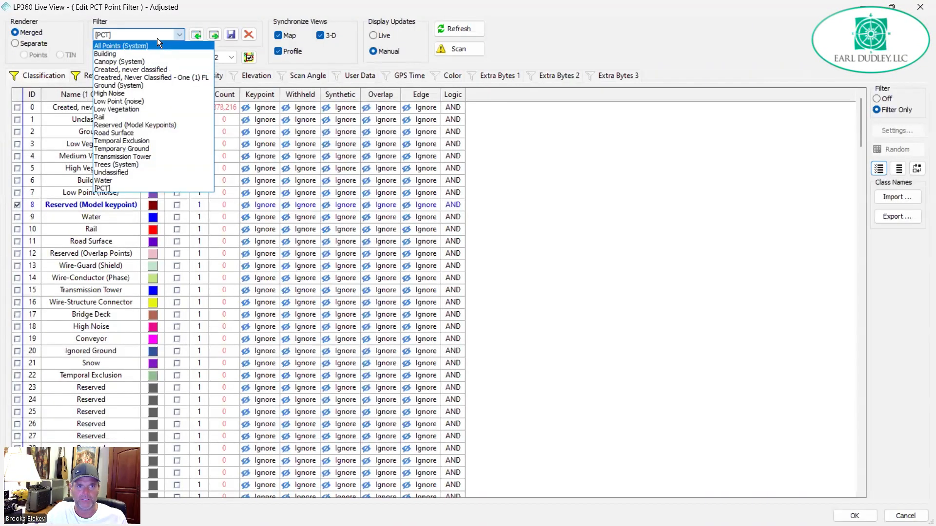
left_click(146, 69)
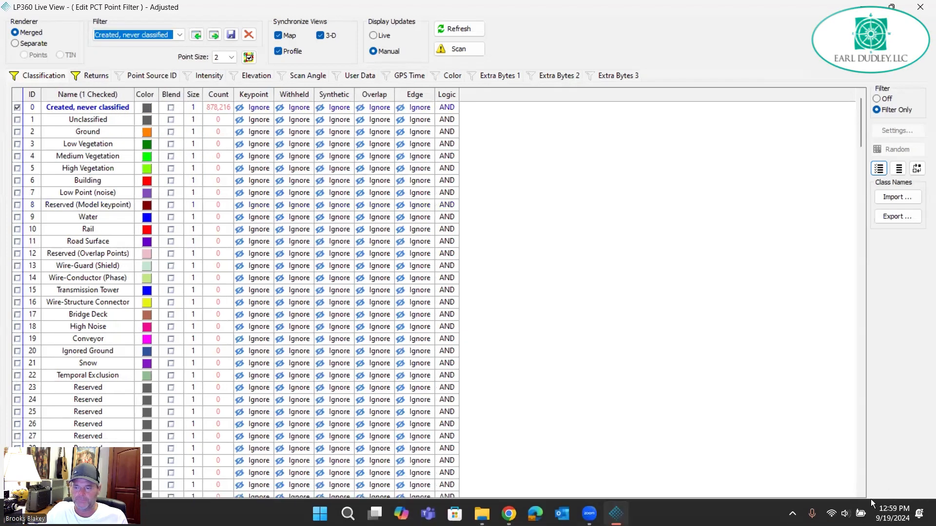
left_click(854, 515)
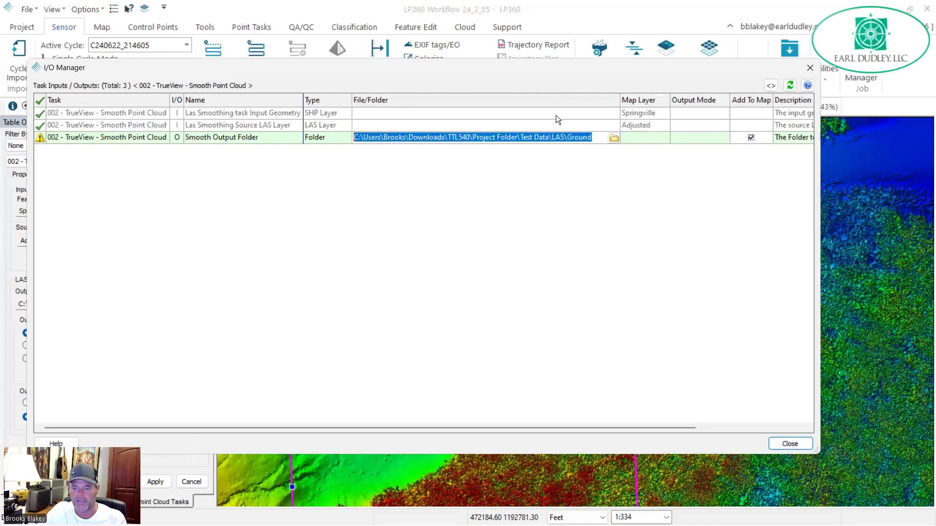
Replace the Smooth Output Folder path with <LP360_PROJECT_PATH> and browse for a folder from there
key("Delete")
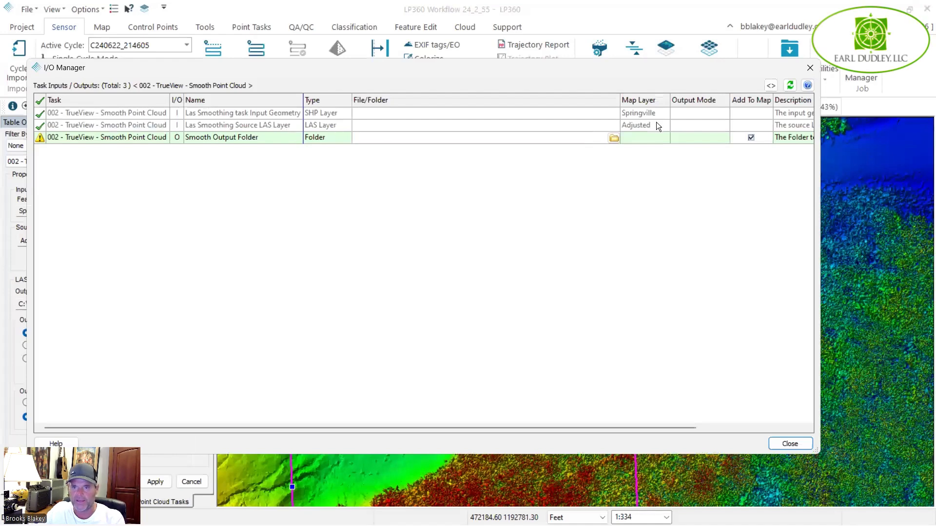
left_click(771, 87)
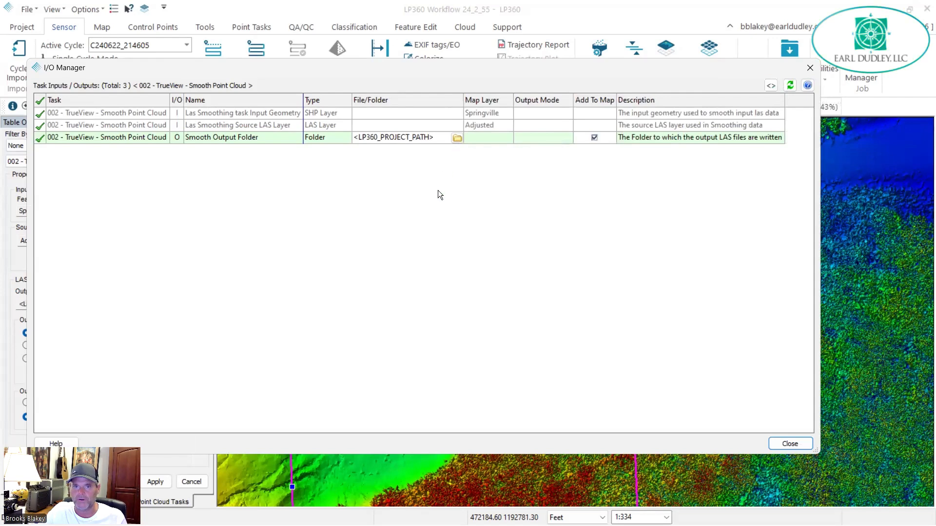
scroll(534, 358, "down", 2)
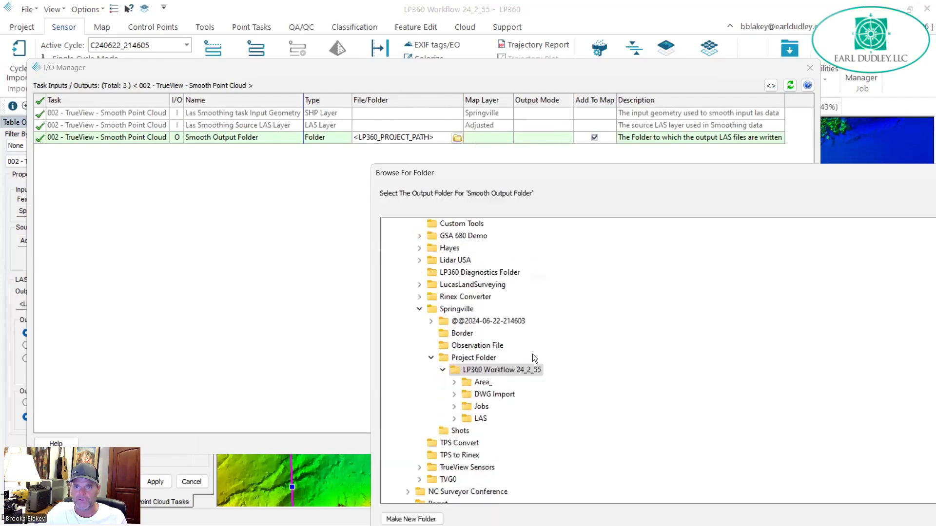
left_click_drag(539, 172, 324, 77)
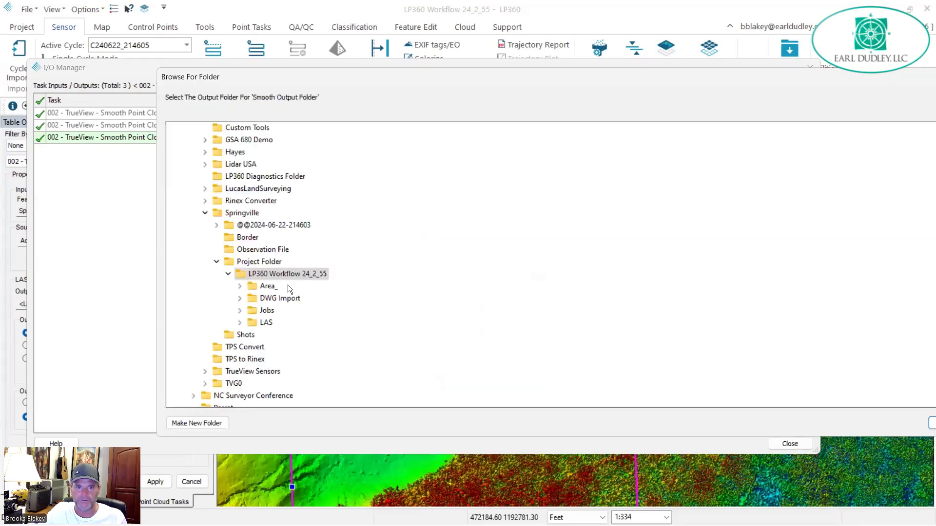
Create a folder named Smooth All Points inside the project's LAS folder and assign it as the Smooth Output Folder
left_click(267, 322)
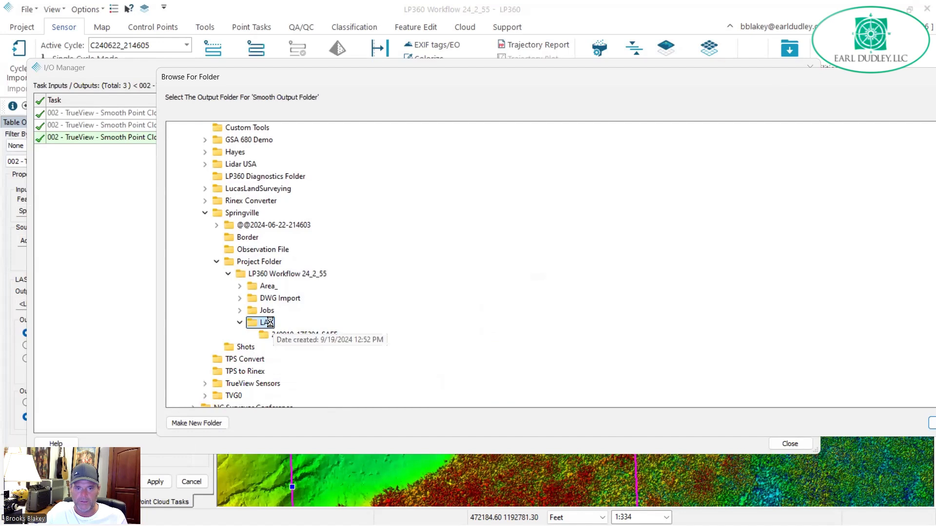
right_click(270, 322)
mouse_move(348, 500)
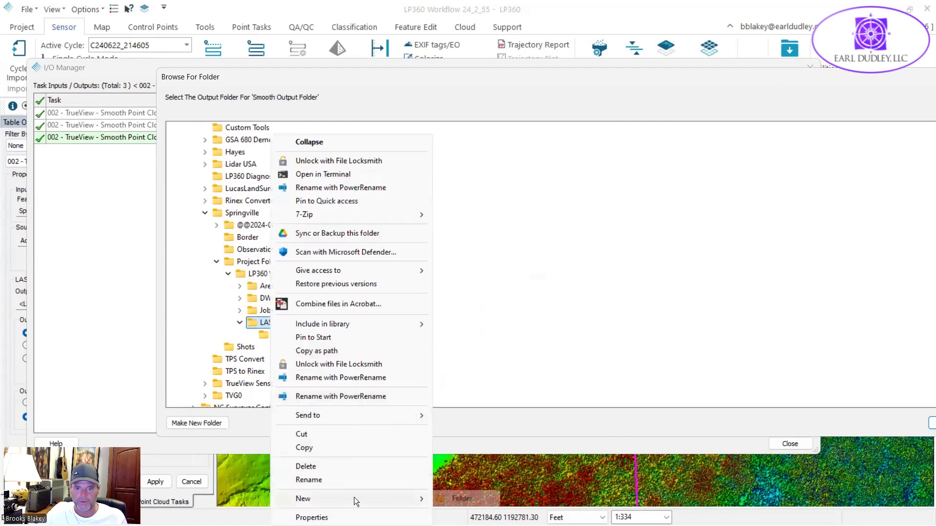
left_click(471, 501)
type("Sm")
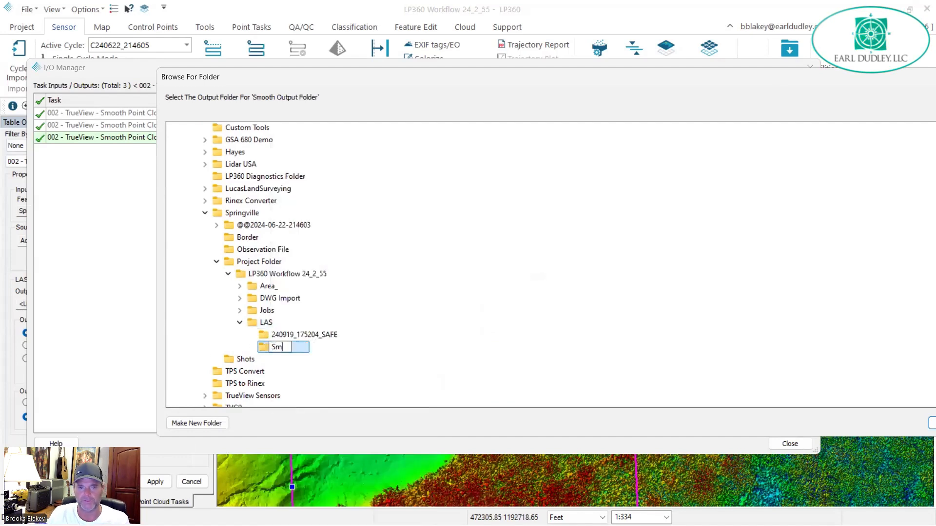
type("ooth All P")
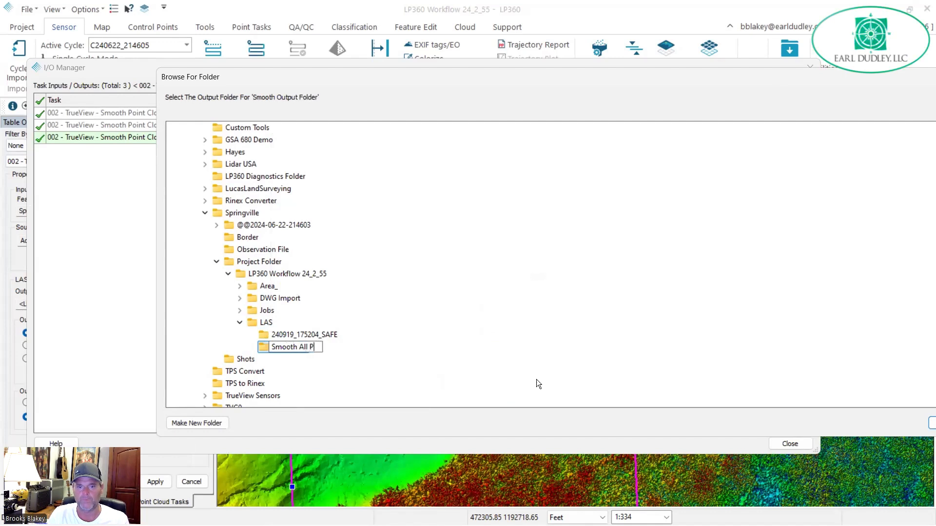
type("oints")
key("Escape")
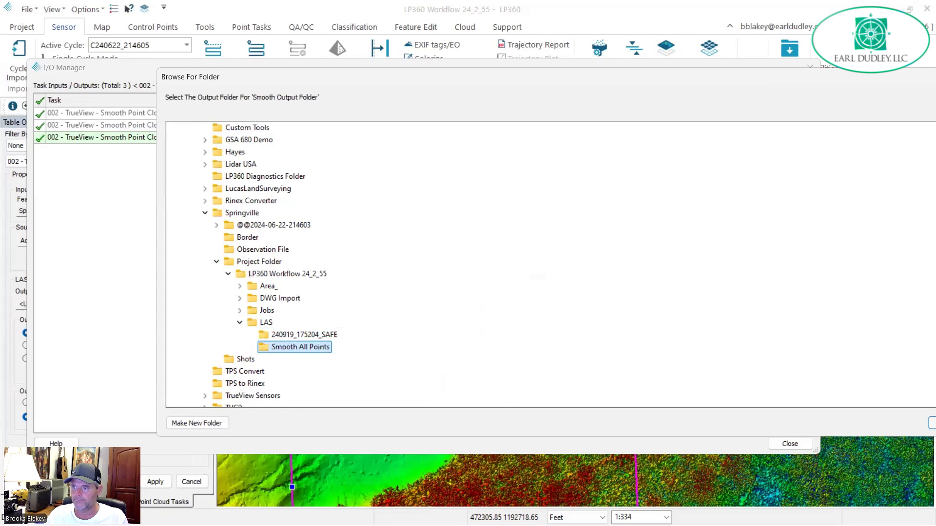
left_click(931, 423)
left_click(794, 443)
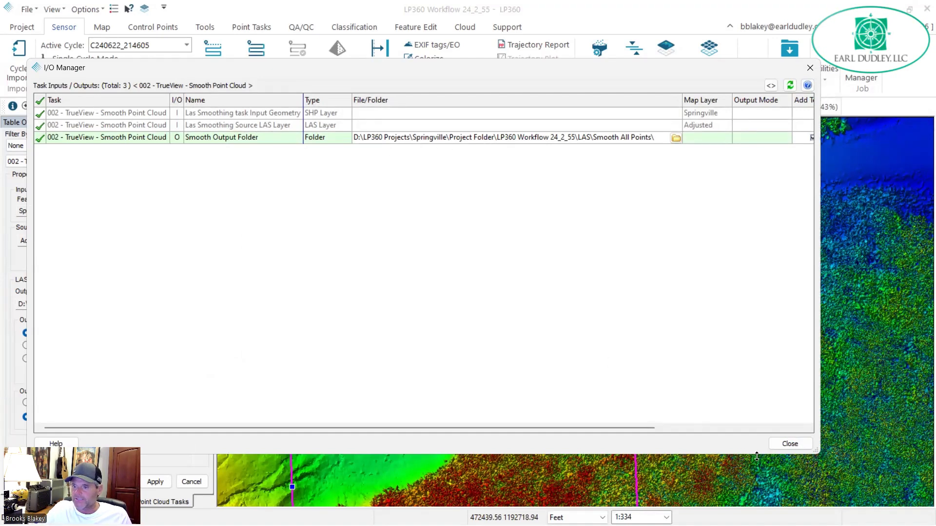
left_click(789, 443)
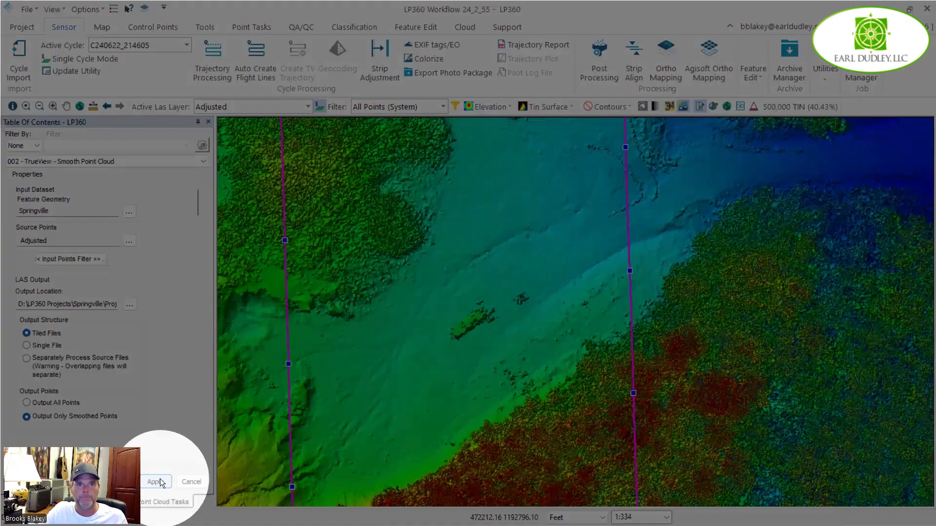
Apply the Smooth Point Cloud settings and execute the task on the entire Adjusted active LAS layer
left_click(155, 481)
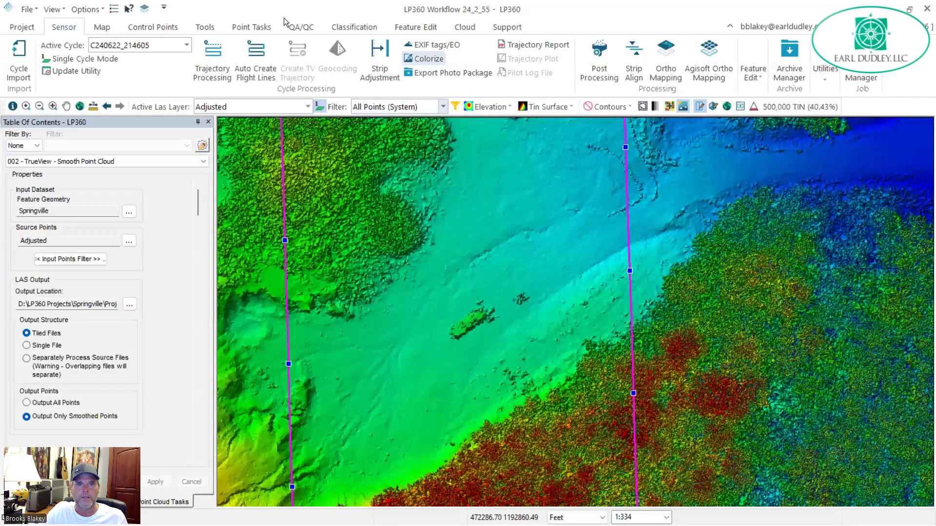
left_click(261, 27)
left_click(23, 53)
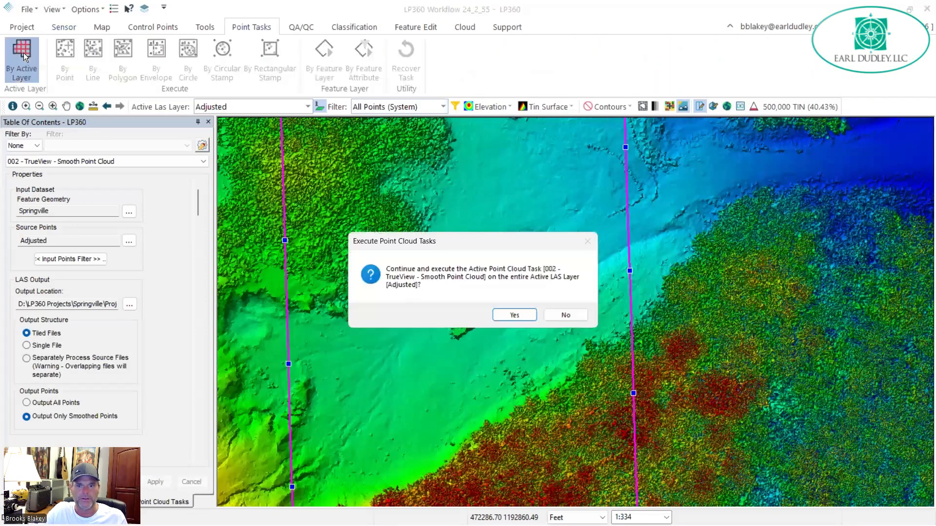
left_click(517, 312)
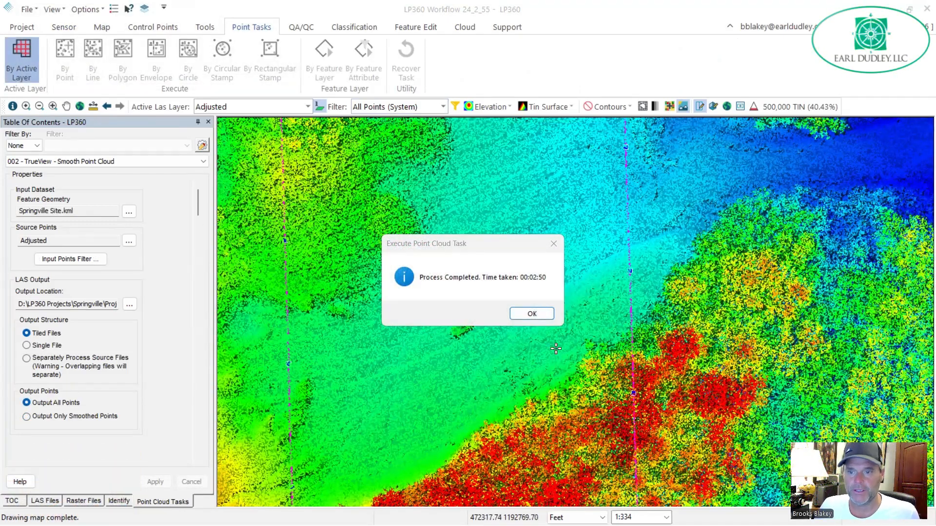
left_click(534, 313)
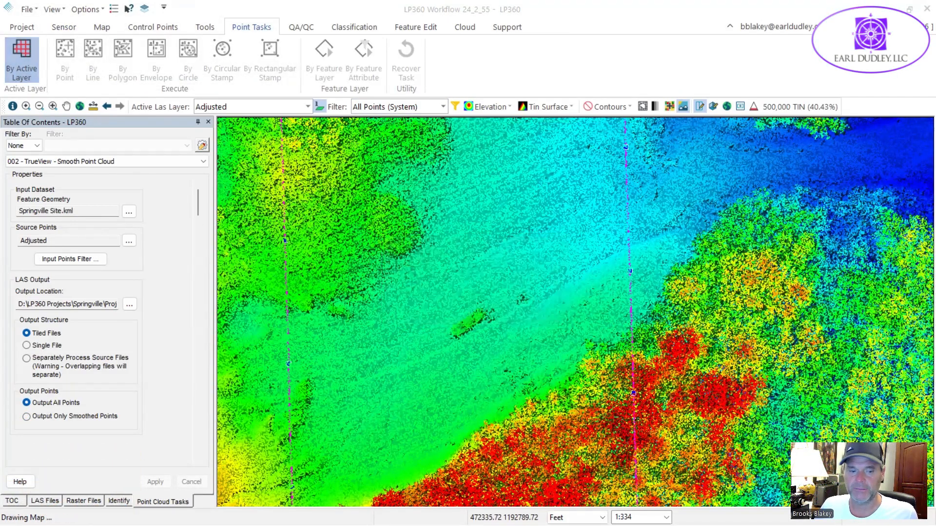
Open the name of LAS Layer_1 for editing in the layer list
left_click(22, 501)
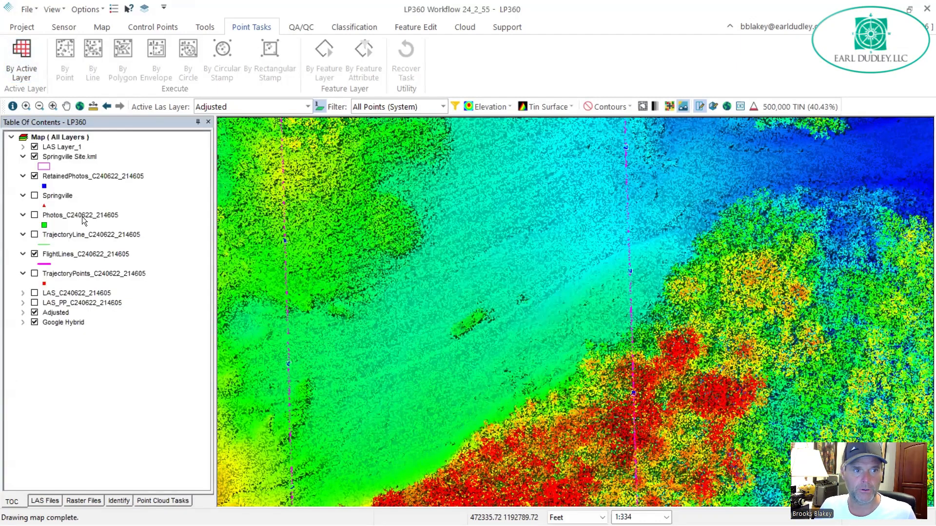
right_click(74, 148)
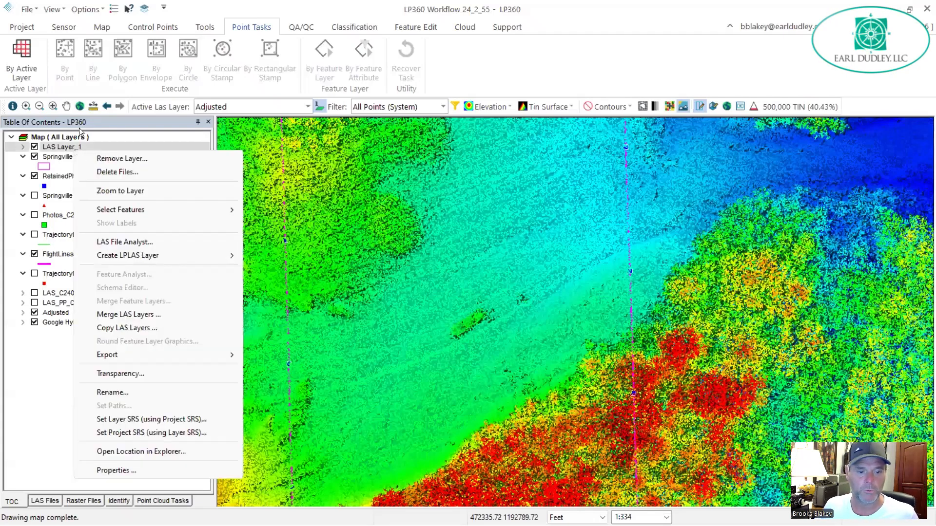
left_click(101, 393)
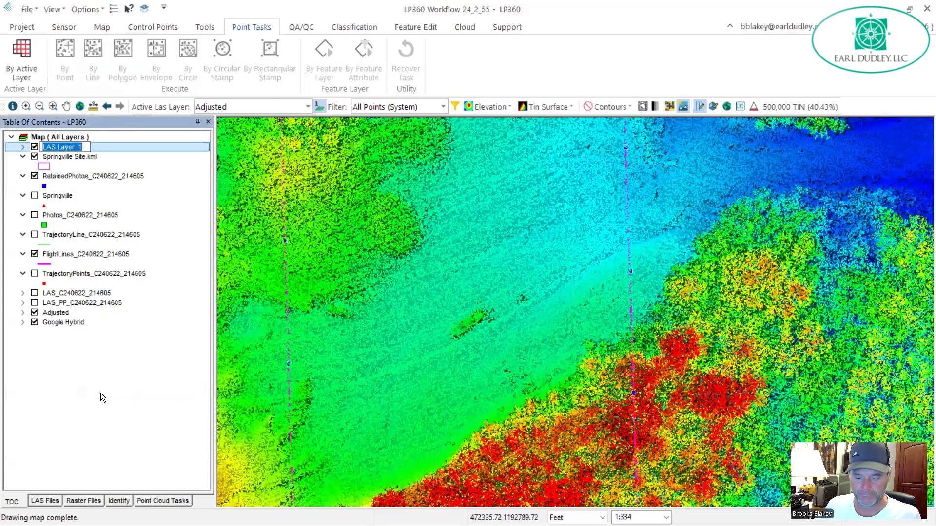
Rename the new LAS layer as Smooth All Points and make it the active LAS layer
type("Smoot")
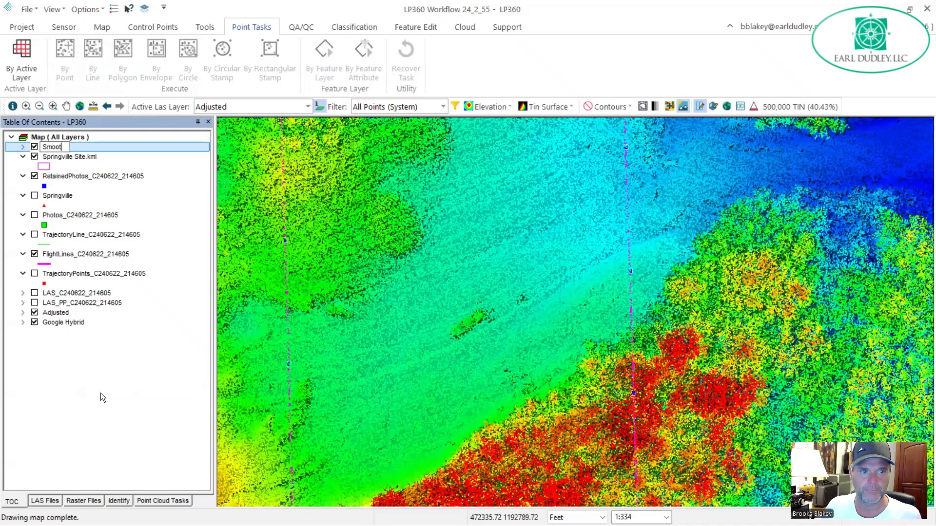
type("h All Po")
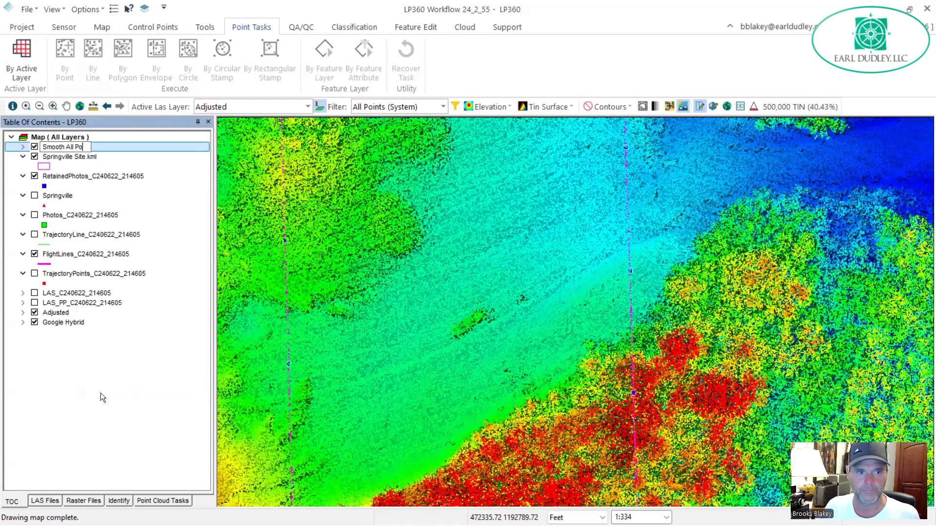
type("ints")
key("Return")
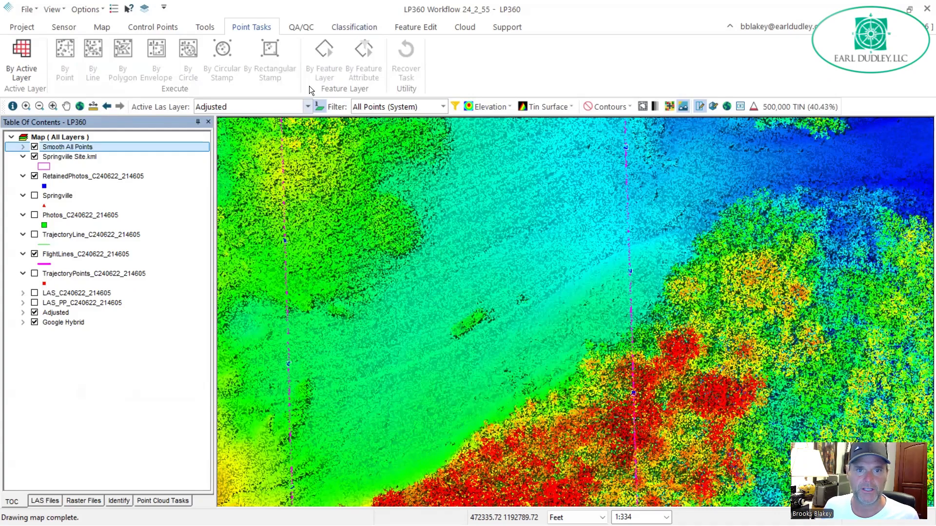
left_click(307, 106)
left_click(229, 120)
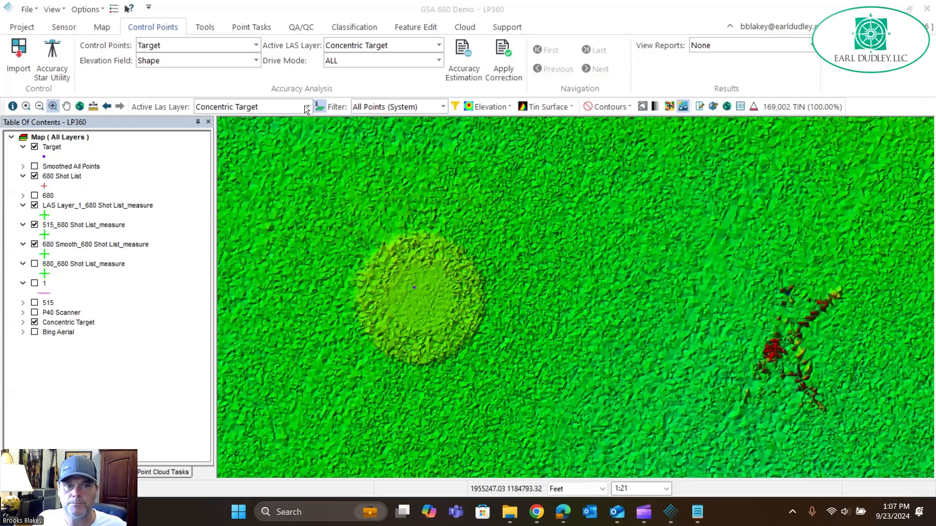
Open the Accuracy Estimation report settings for the Concentric Target layer and refresh the point counts in the input points filter
left_click(165, 27)
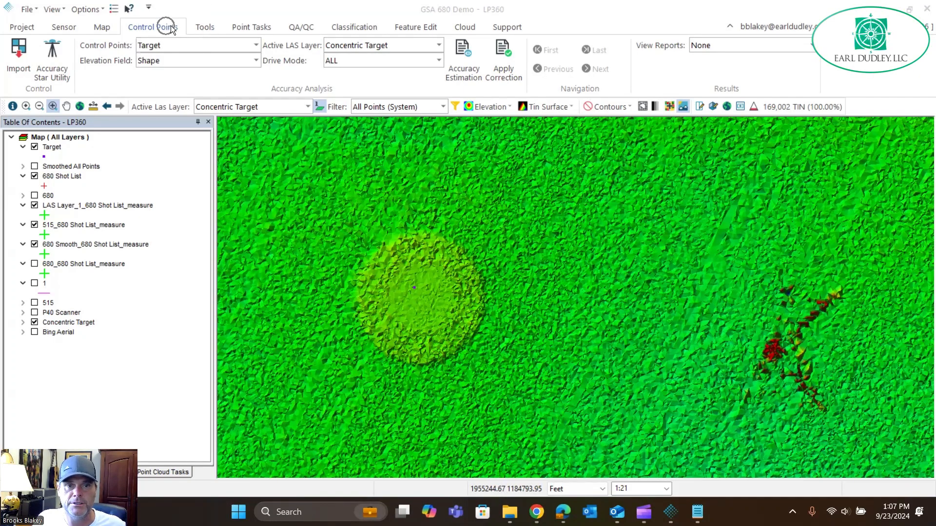
left_click(461, 58)
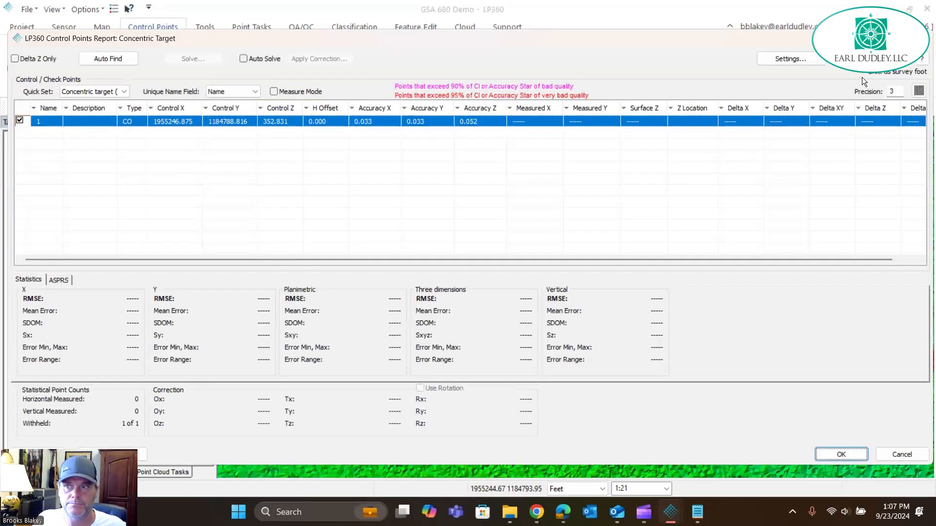
left_click(816, 58)
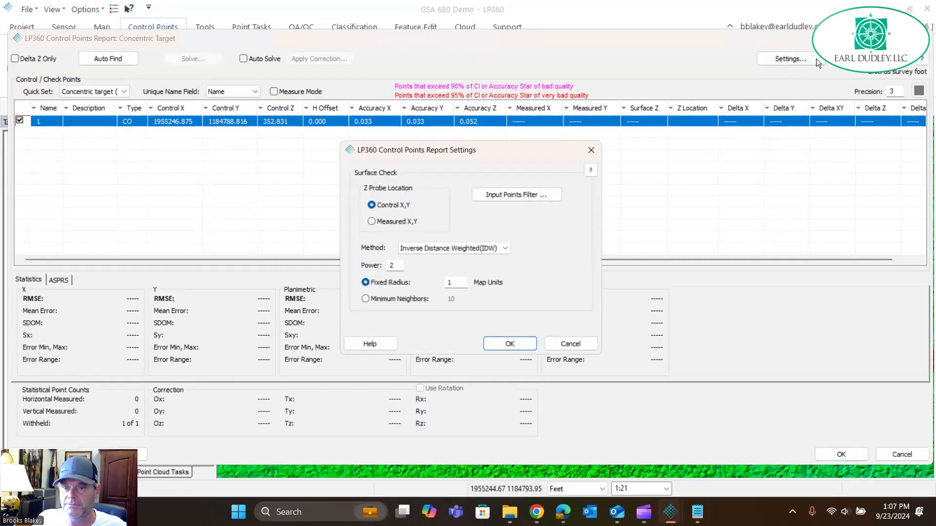
left_click(535, 197)
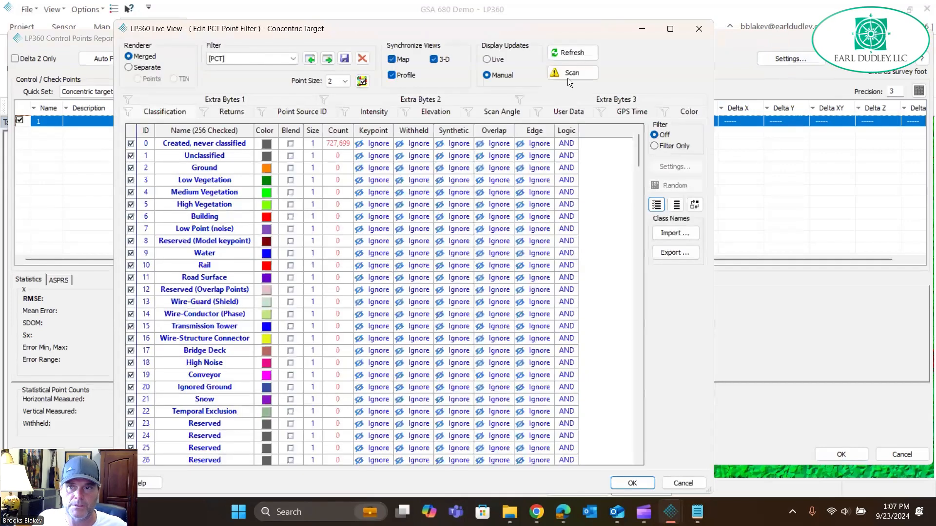
left_click(582, 54)
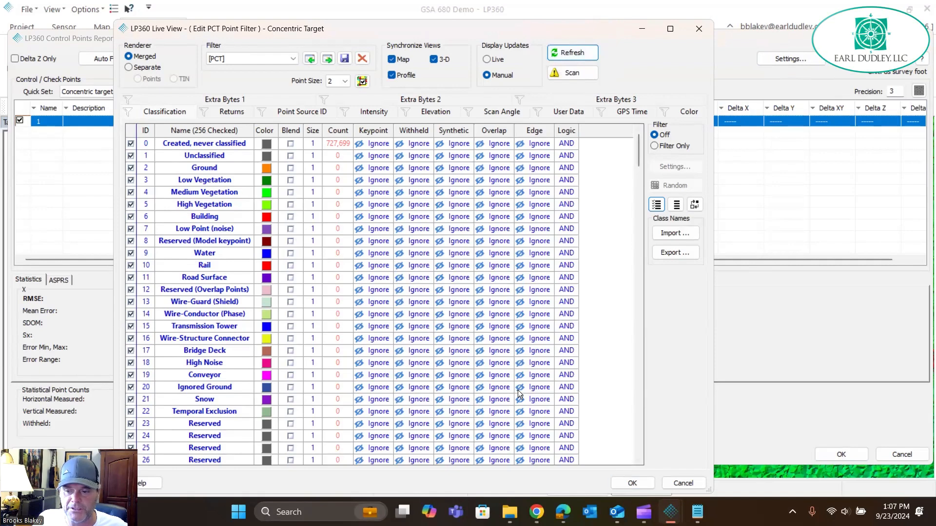
Set the input points filter to All Points (System) and accept the report settings
left_click(278, 57)
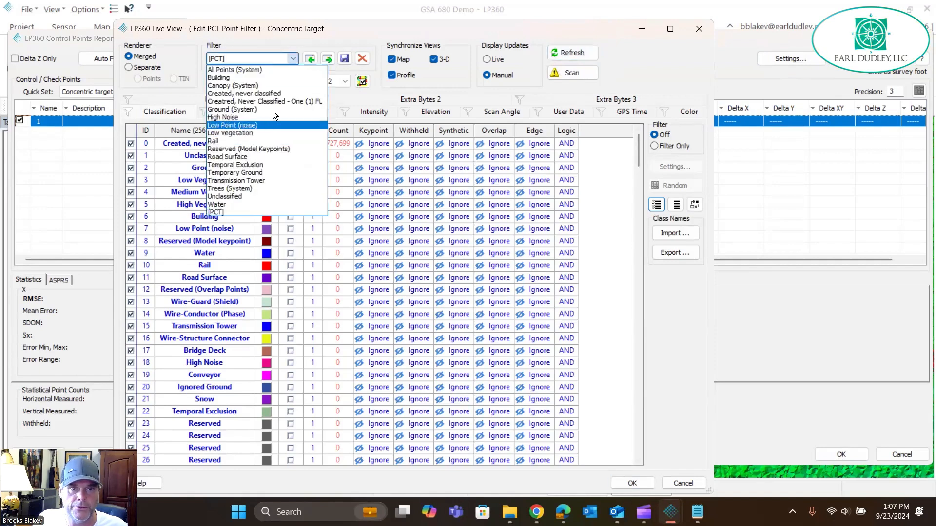
left_click(277, 95)
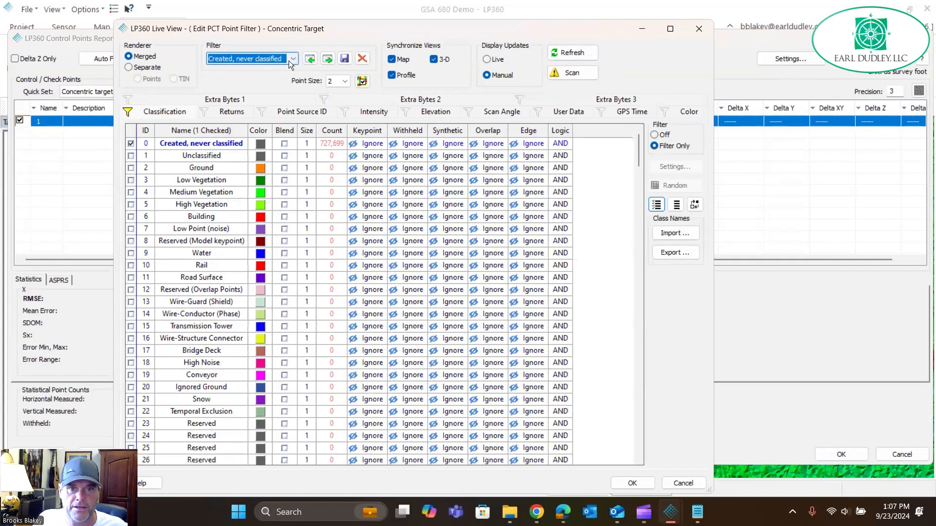
left_click(291, 59)
left_click(287, 69)
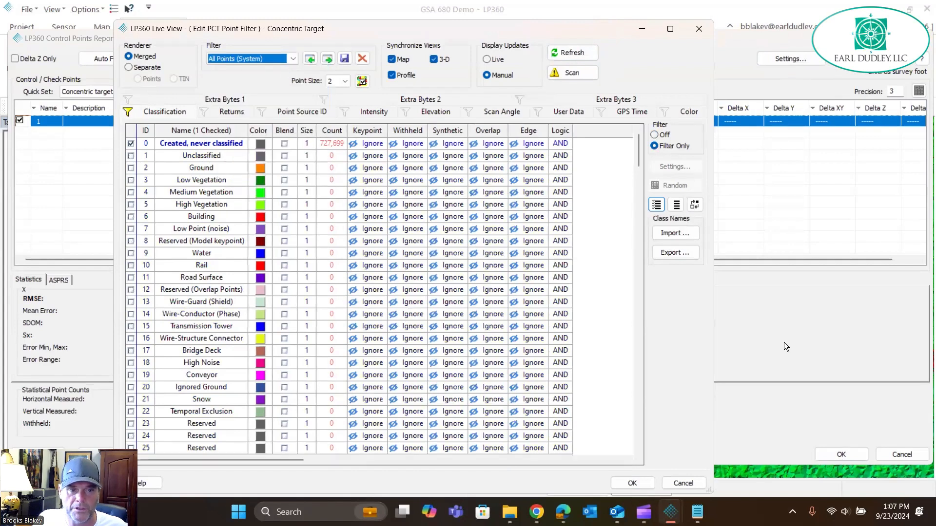
left_click(643, 485)
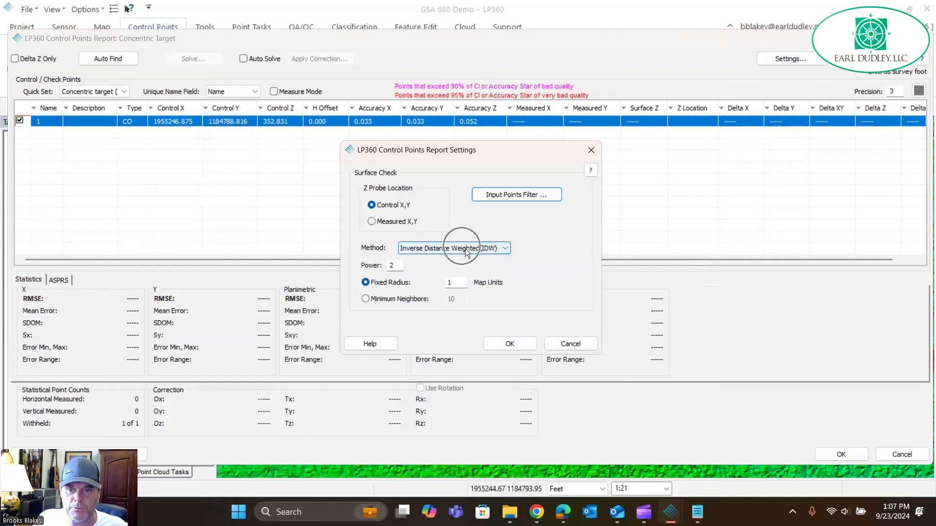
left_click(461, 283)
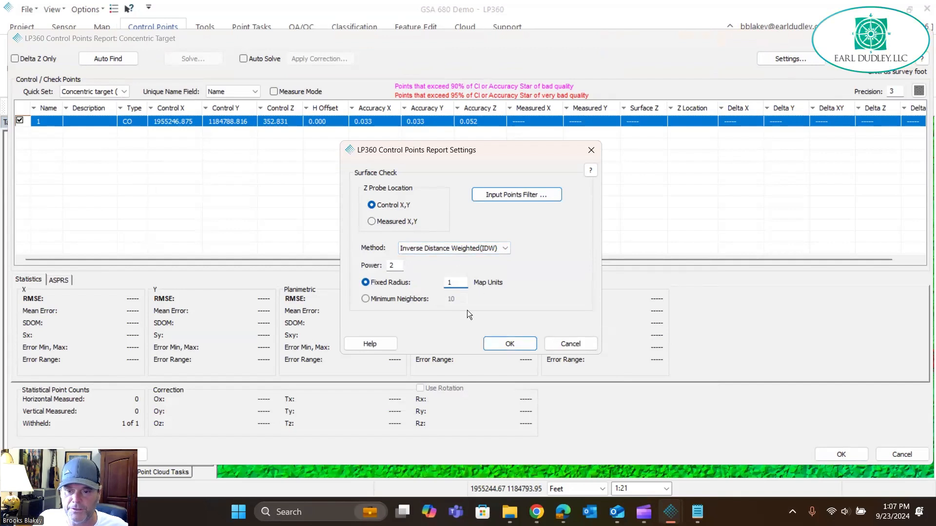
left_click(528, 342)
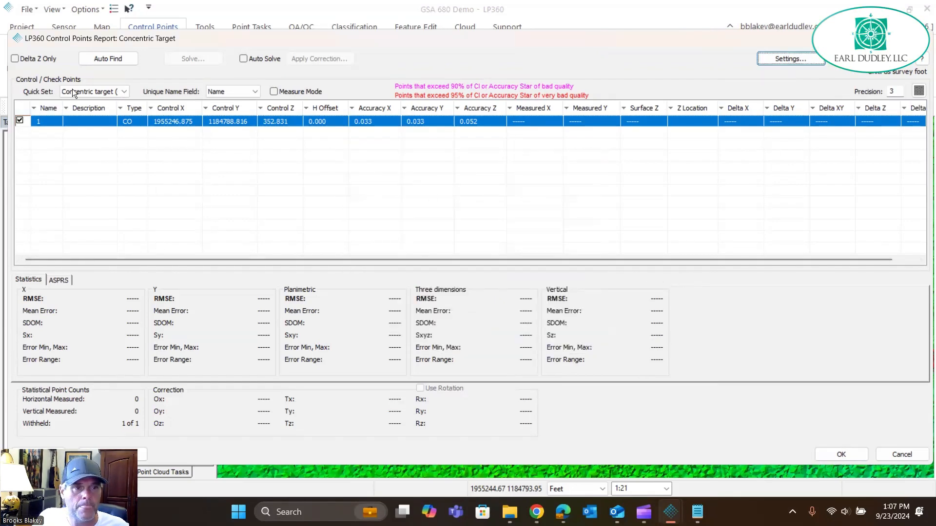
Limit the control points to the Concentric target (CO) set and auto-find the target in the Concentric Target layer
left_click(118, 92)
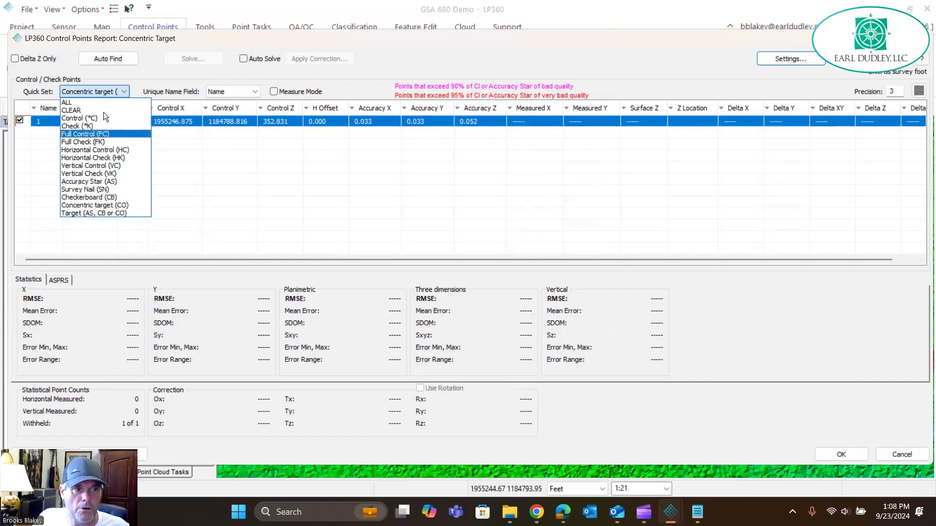
left_click(134, 204)
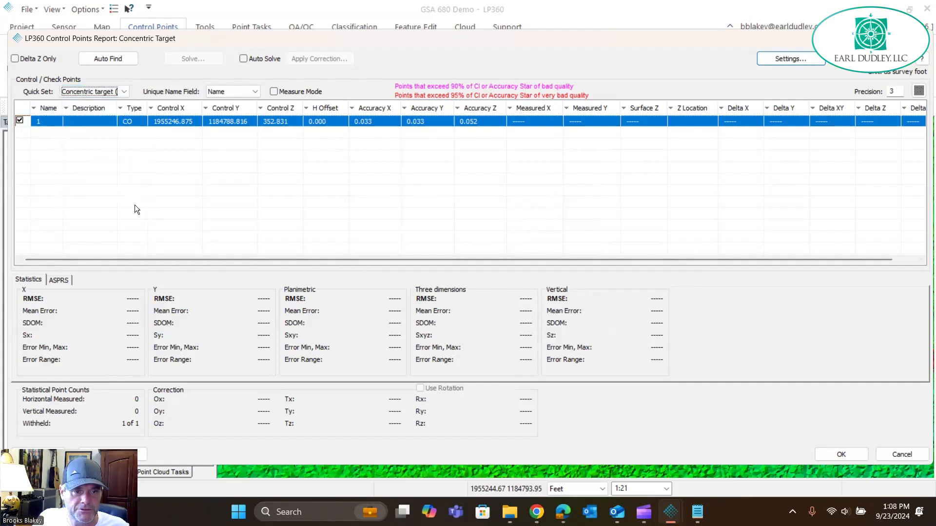
left_click(117, 57)
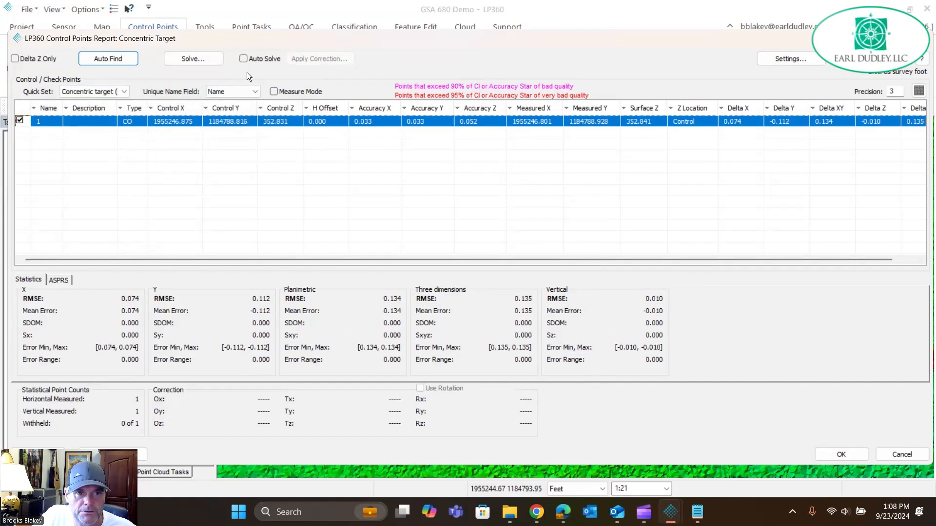
Solve for the control point offsets and apply the correction to the Concentric Target layer
left_click(189, 60)
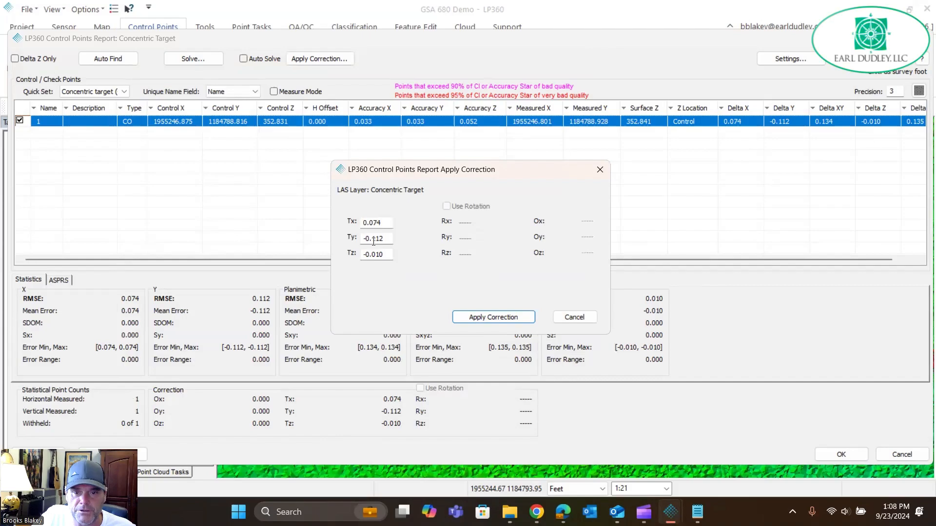
left_click(494, 317)
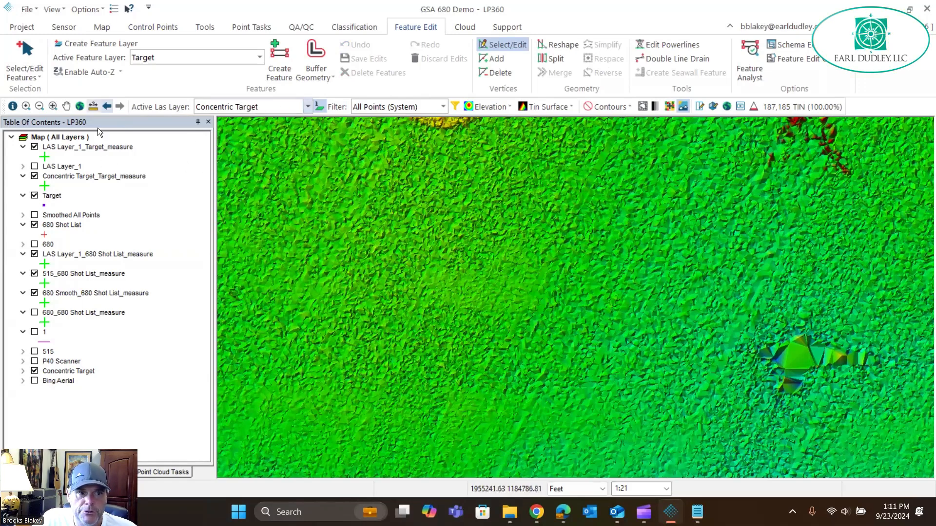
Make LAS Layer_1 the active LAS layer and open its accuracy estimation report
left_click(277, 106)
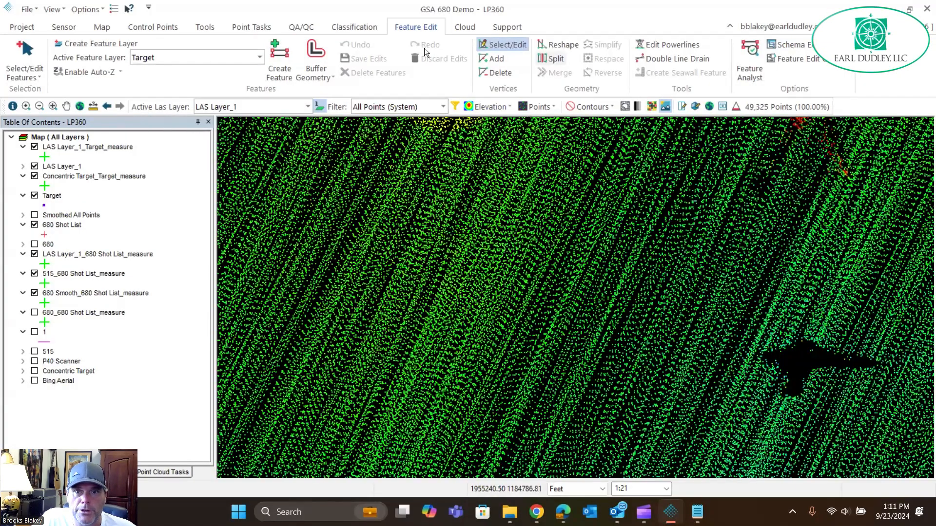
left_click(172, 23)
left_click(470, 55)
Use the Concentric target (CO) quick set and auto-find the target in LAS Layer_1
left_click(110, 90)
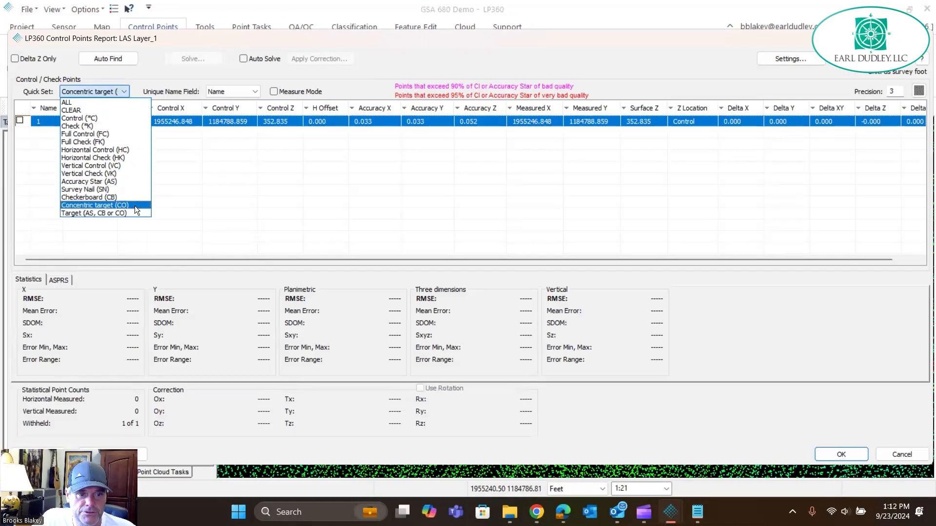
left_click(134, 205)
left_click(119, 59)
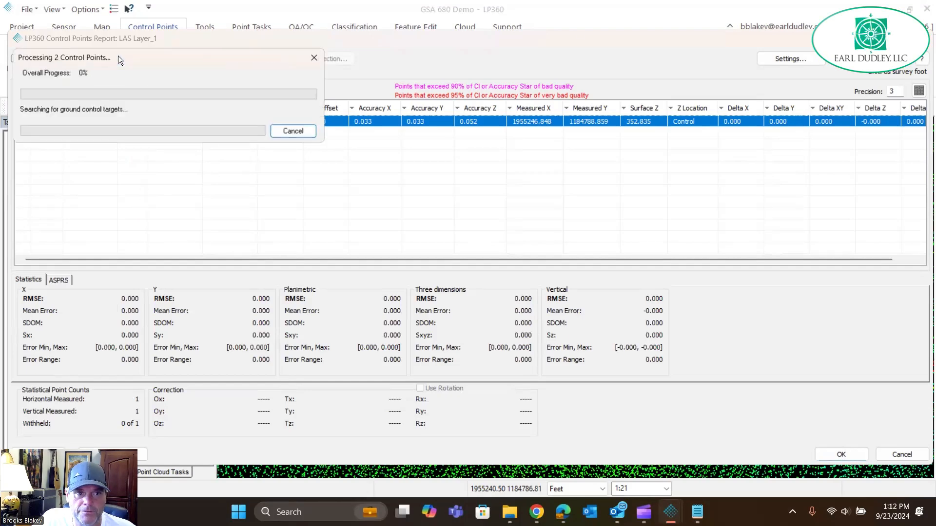
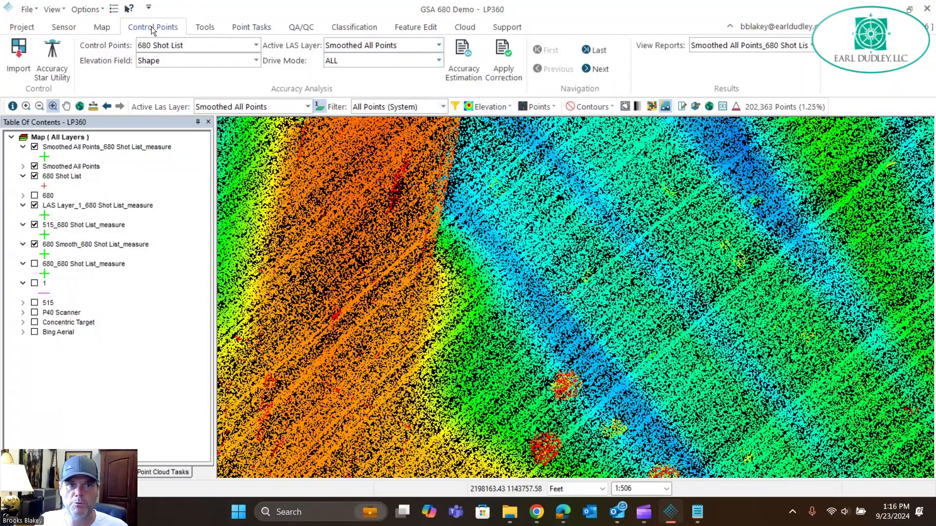
Open the accuracy estimation report for Smoothed All Points, then review and accept its surface check settings and input points filter
left_click(471, 52)
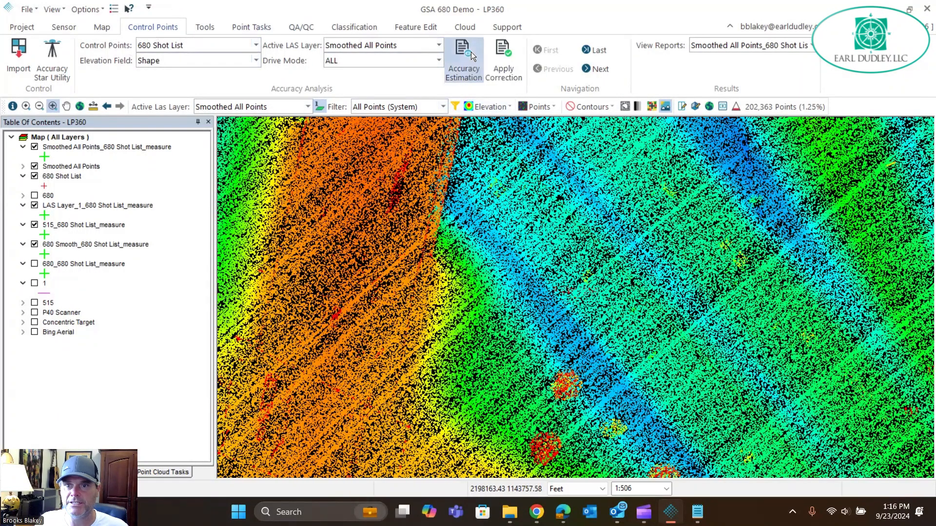
left_click(811, 60)
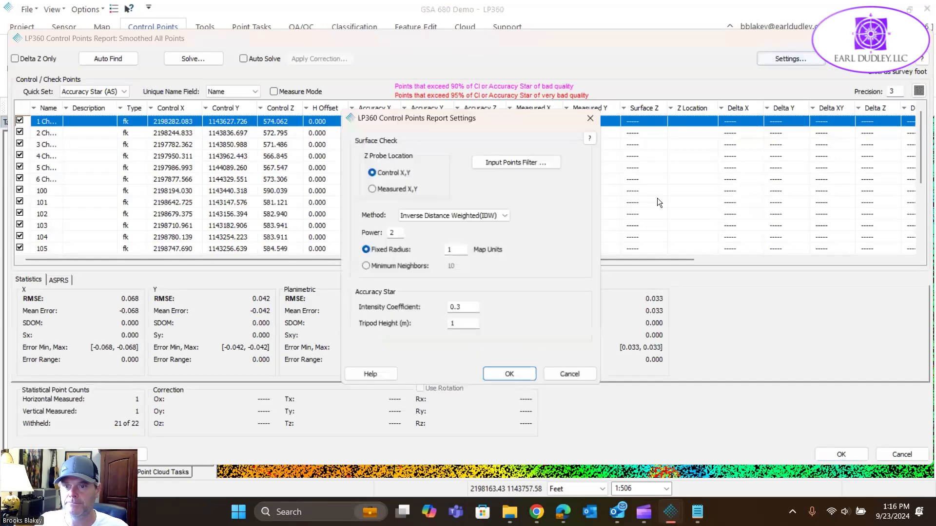
left_click(546, 162)
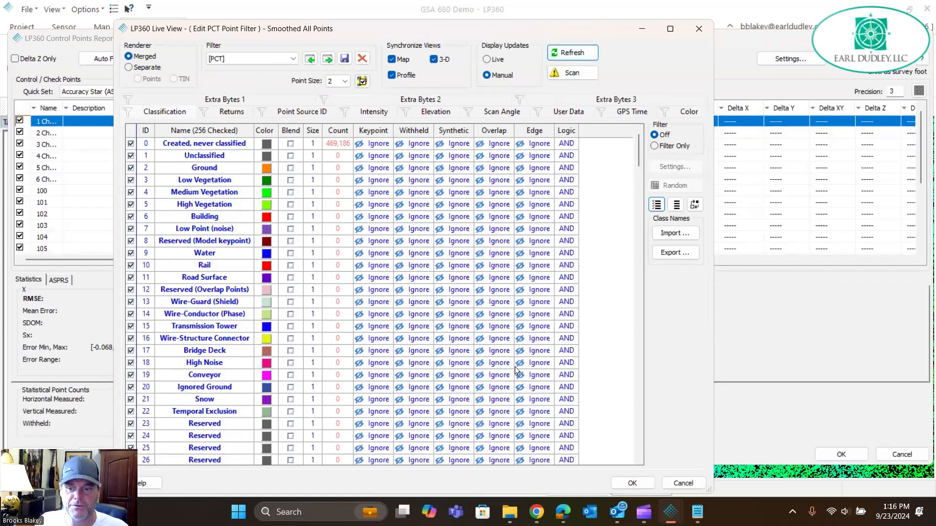
left_click(632, 483)
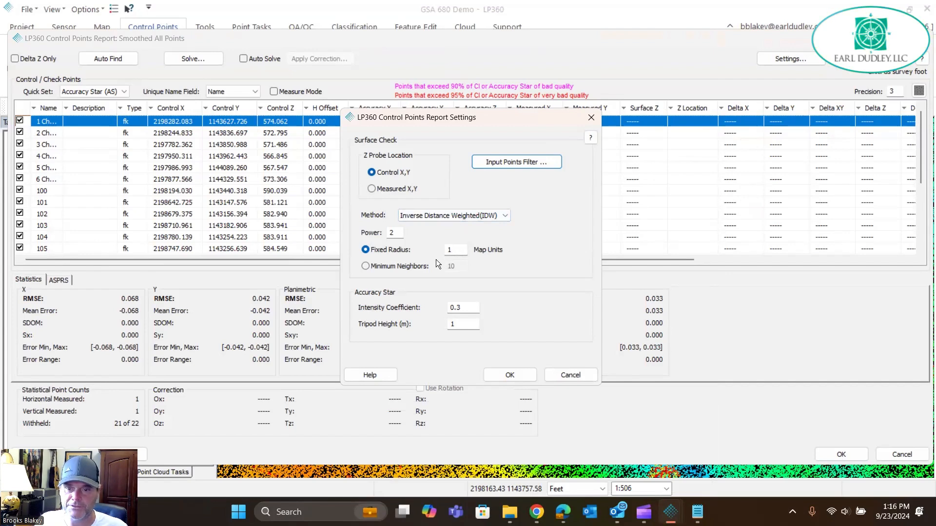
left_click(506, 377)
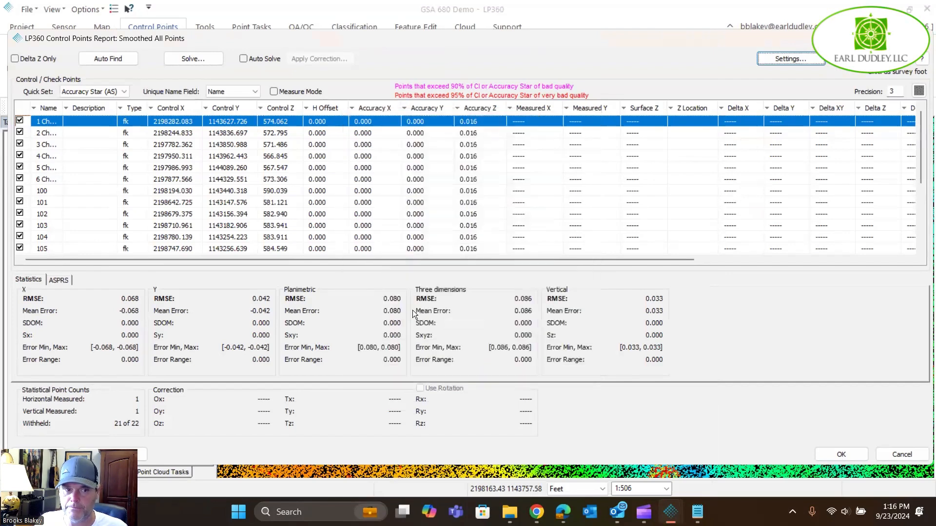
Limit the Smoothed All Points control points to the Accuracy Star (AS) set and auto-find control point CP
left_click(100, 92)
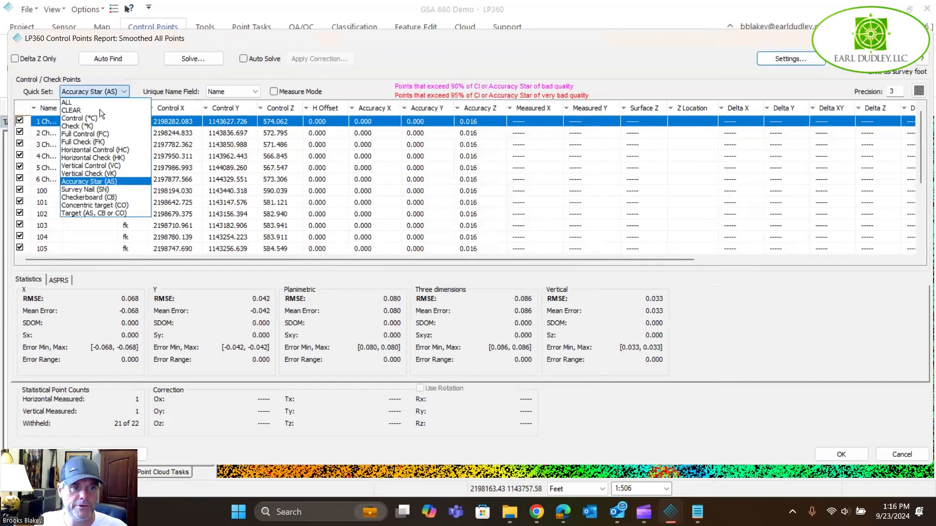
left_click(121, 181)
scroll(122, 185, "down", 4)
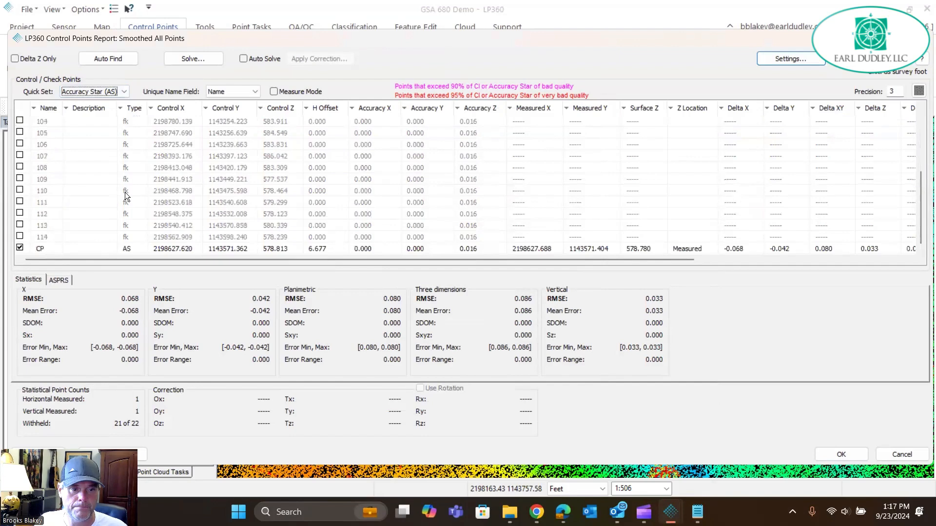
left_click(129, 248)
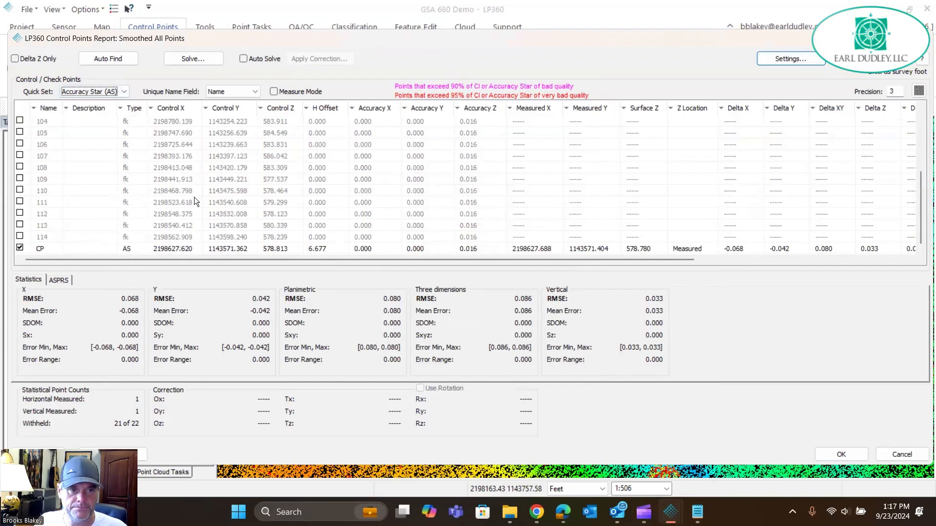
left_click(115, 59)
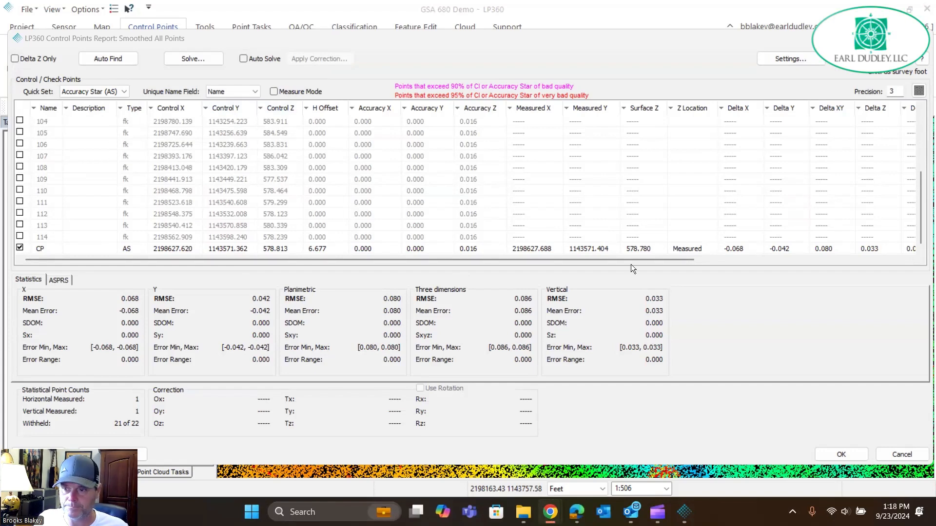
Examine the CP row's measured coordinates, deltas, comments and reflectors identification
left_click_drag(618, 259, 321, 260)
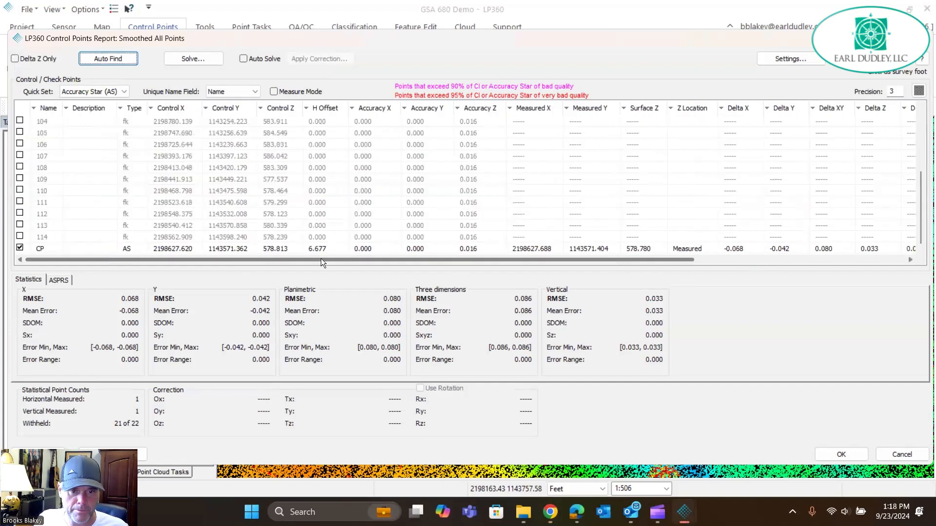
left_click(301, 249)
left_click_drag(162, 256, 603, 259)
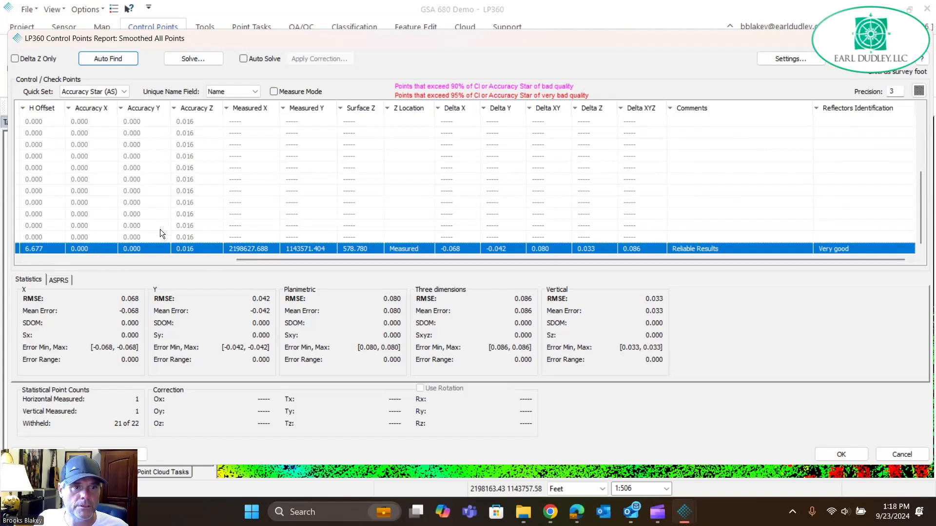
Solve the Smoothed All Points correction from control point CP and apply the shifts Tx -0.068, Ty -0.042 and Tz 0.033
left_click(200, 58)
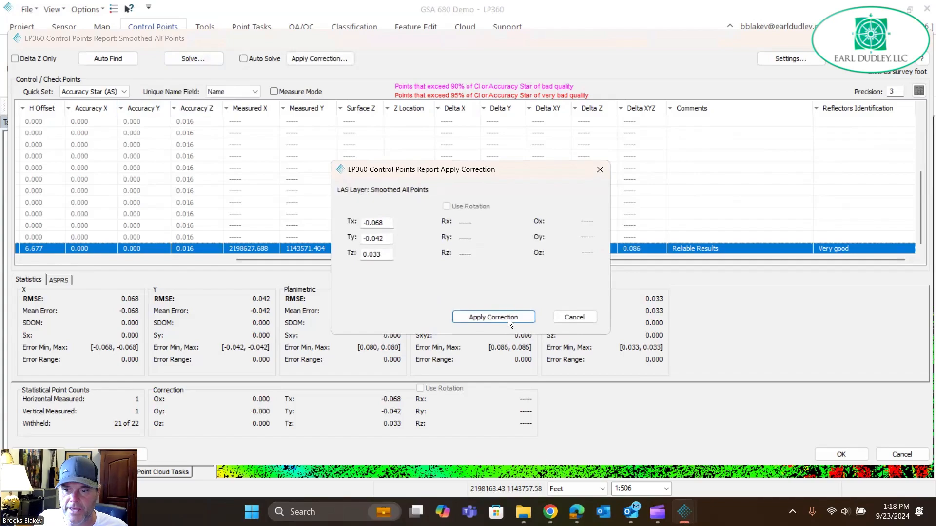
left_click(492, 317)
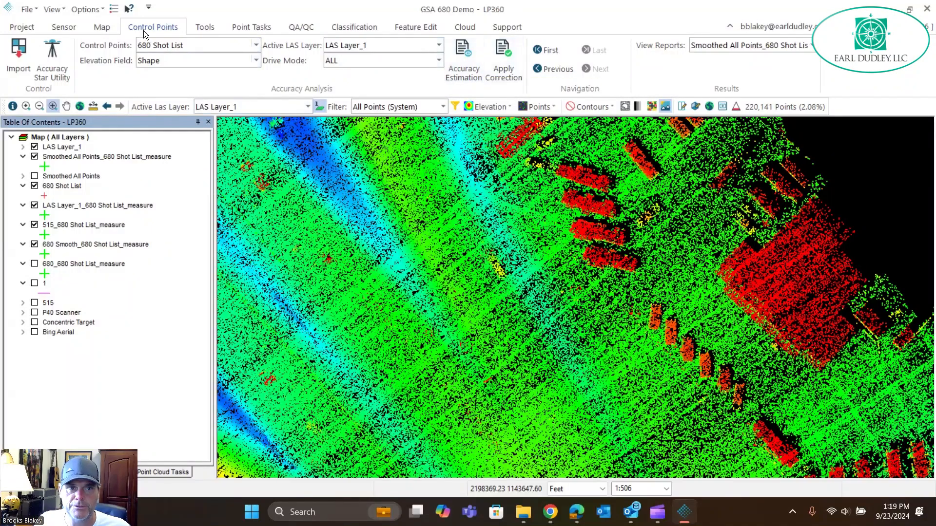
Open the accuracy estimation report for LAS Layer_1, limit it to the Accuracy Star (AS) set and auto-find CP
left_click(470, 52)
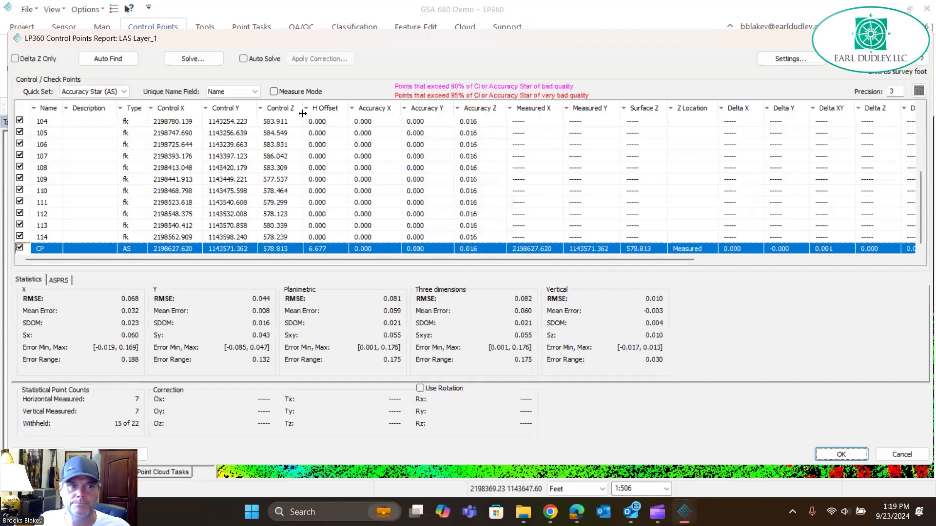
left_click(117, 90)
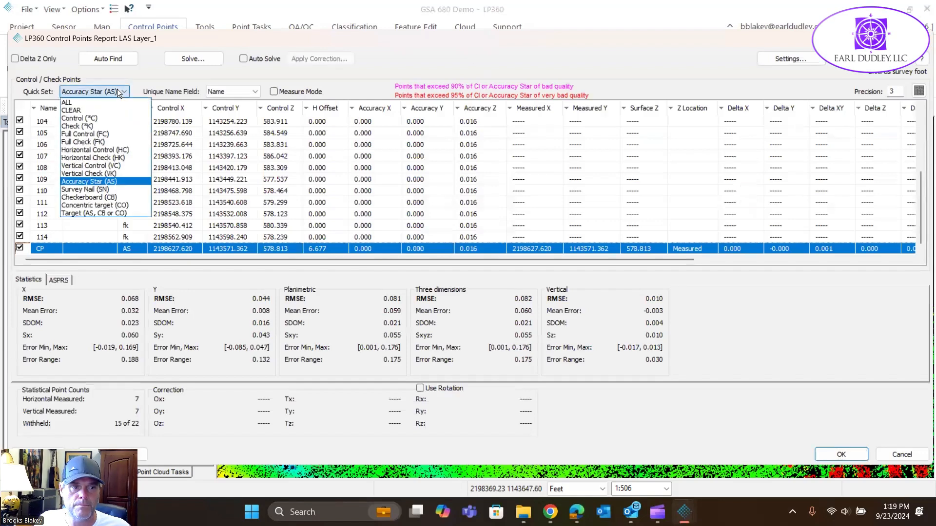
left_click(128, 184)
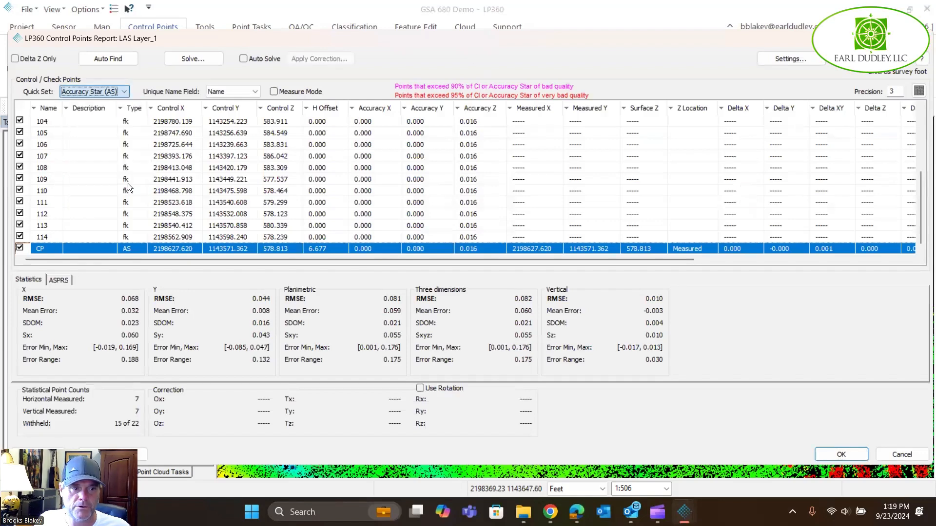
left_click(126, 54)
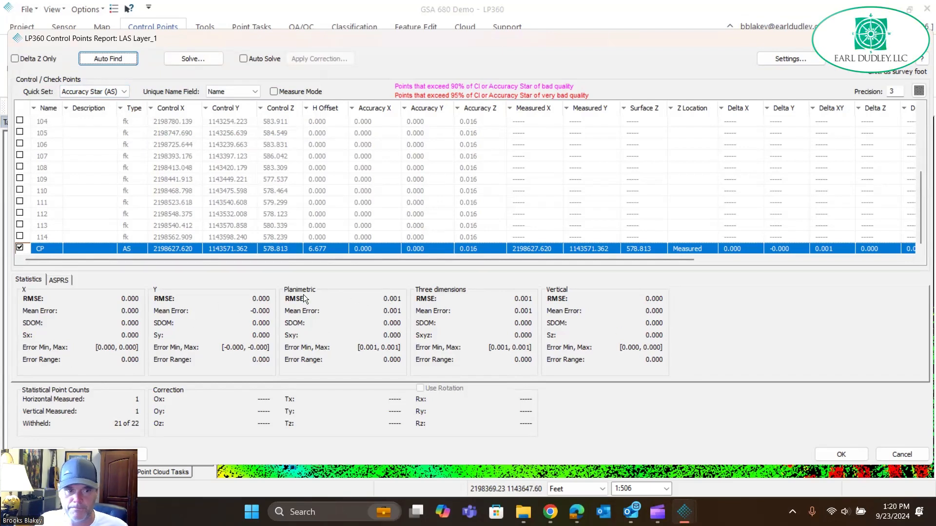
Switch the LAS Layer_1 report's quick set to ALL and auto-find every control and check point
left_click(120, 92)
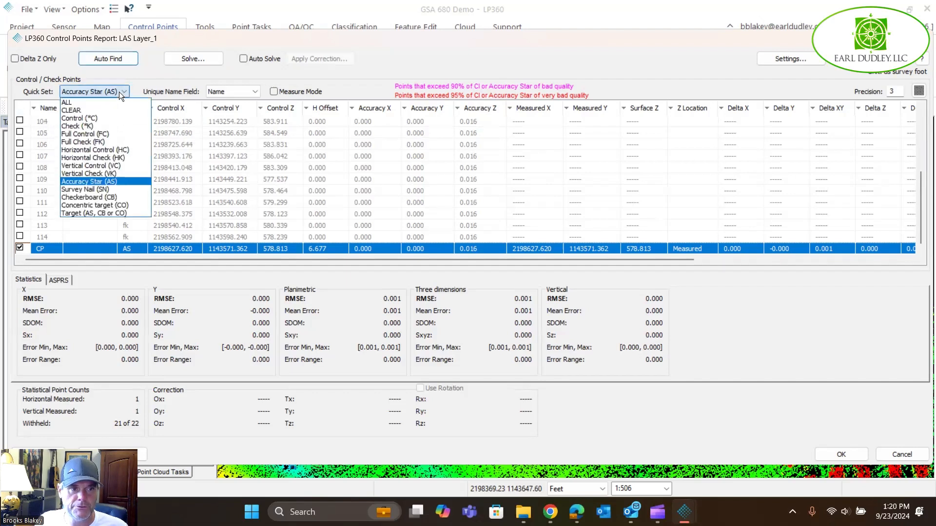
left_click(89, 103)
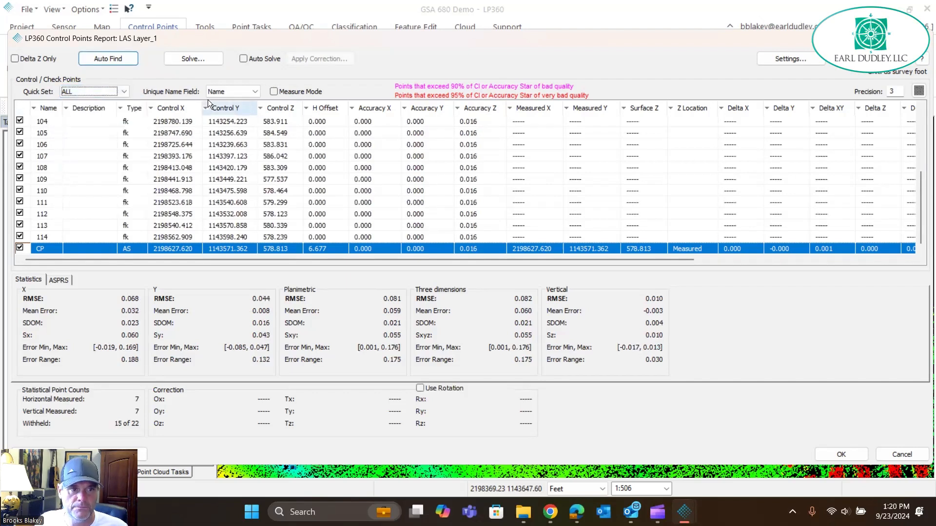
left_click(112, 59)
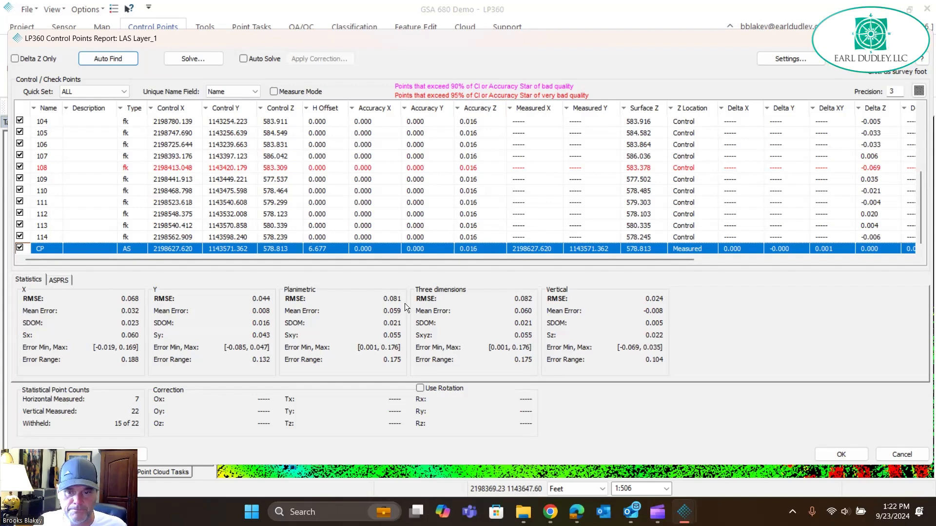
Exclude control point CP from the LAS Layer_1 statistics and review the deltas of the remaining check points
left_click(20, 248)
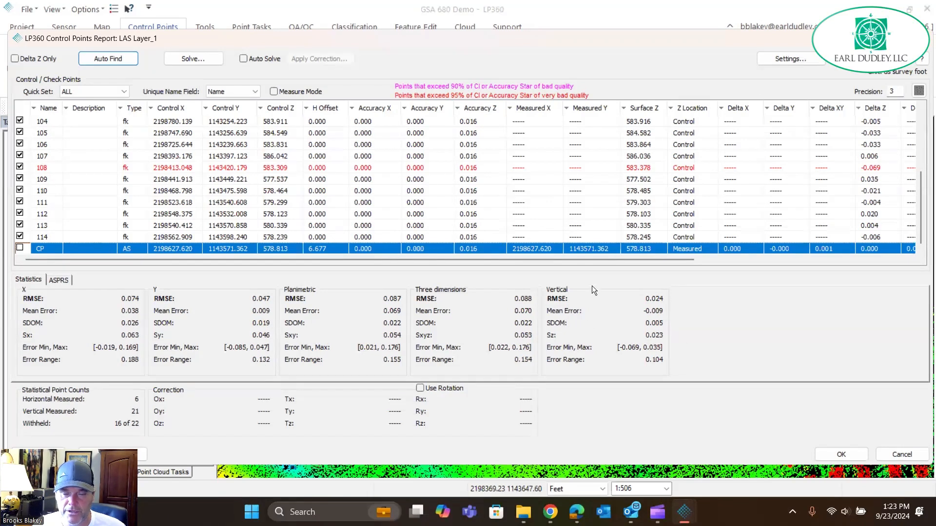
scroll(229, 197, "up", 4)
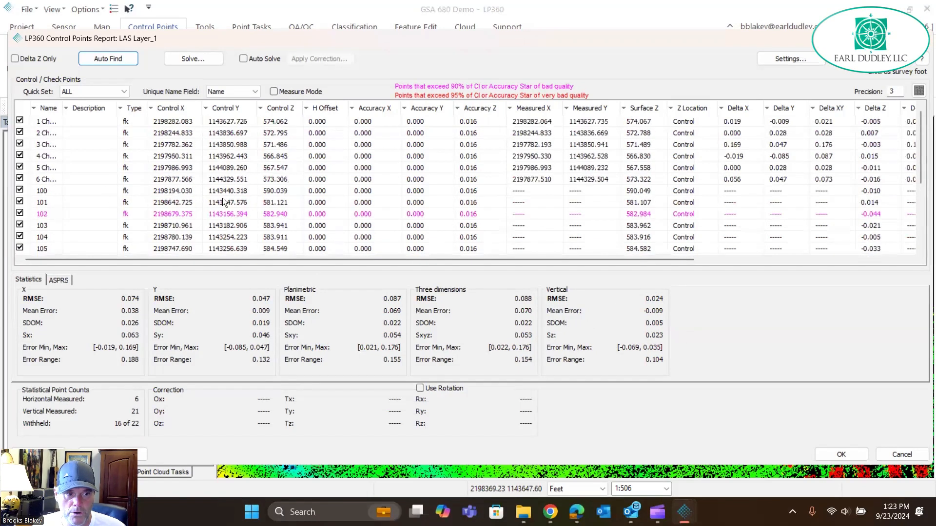
scroll(117, 142, "down", 3)
scroll(132, 146, "up", 3)
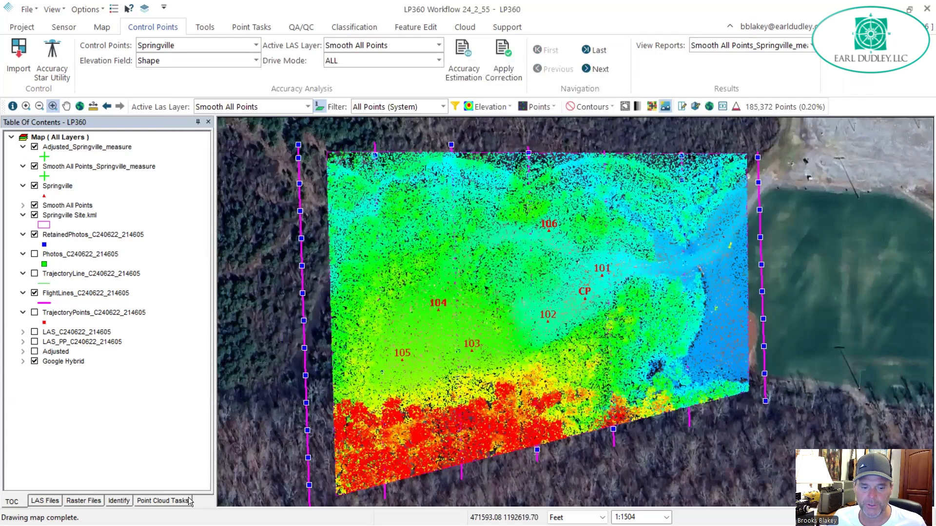
Load the 009 - TrueView - Ground Thinning point cloud task and review its input geometry and LAS layer assignments
left_click(188, 500)
left_click(116, 160)
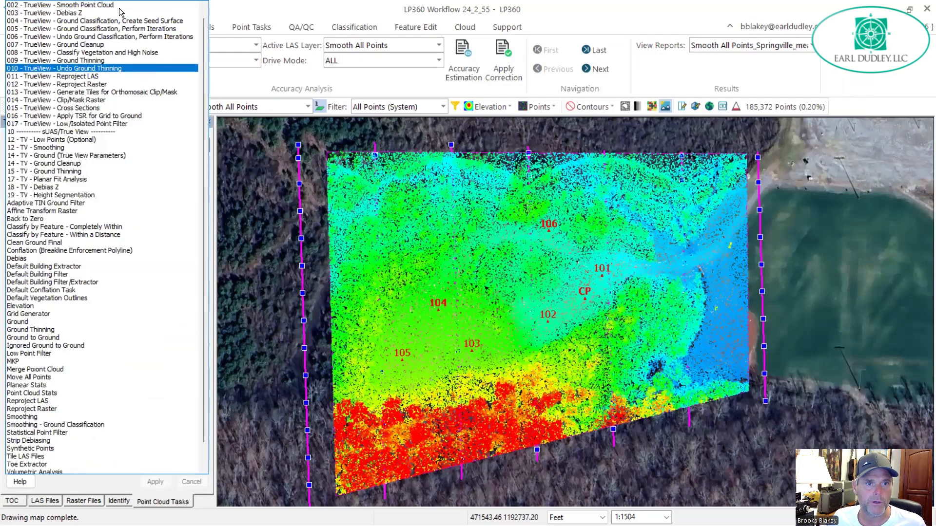
left_click(87, 60)
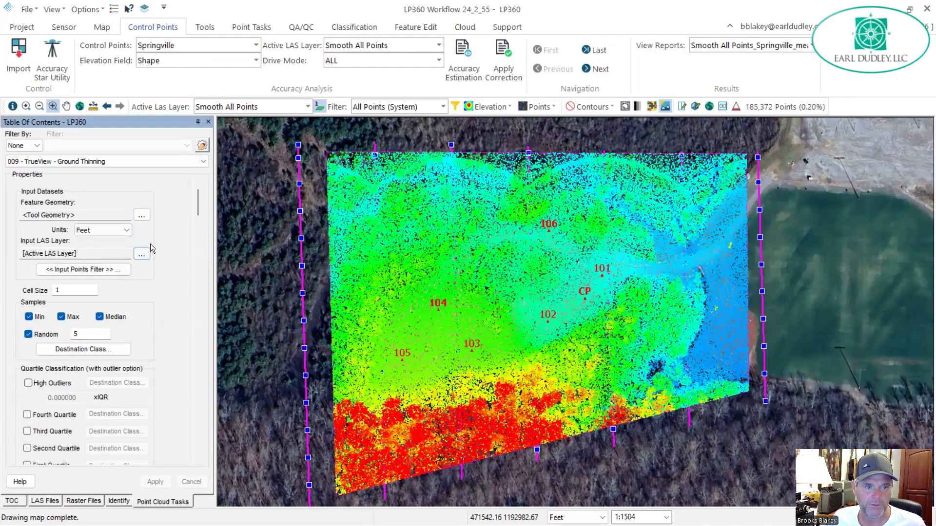
left_click(141, 215)
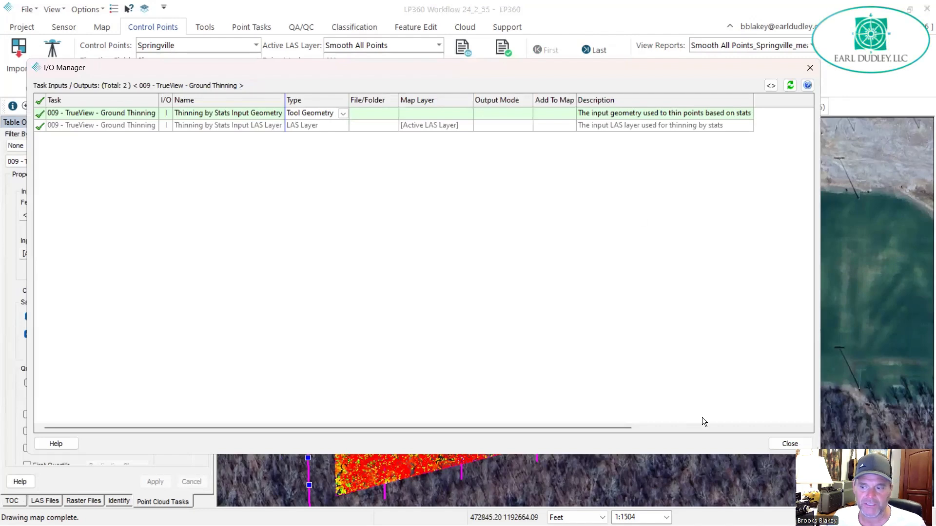
left_click(790, 443)
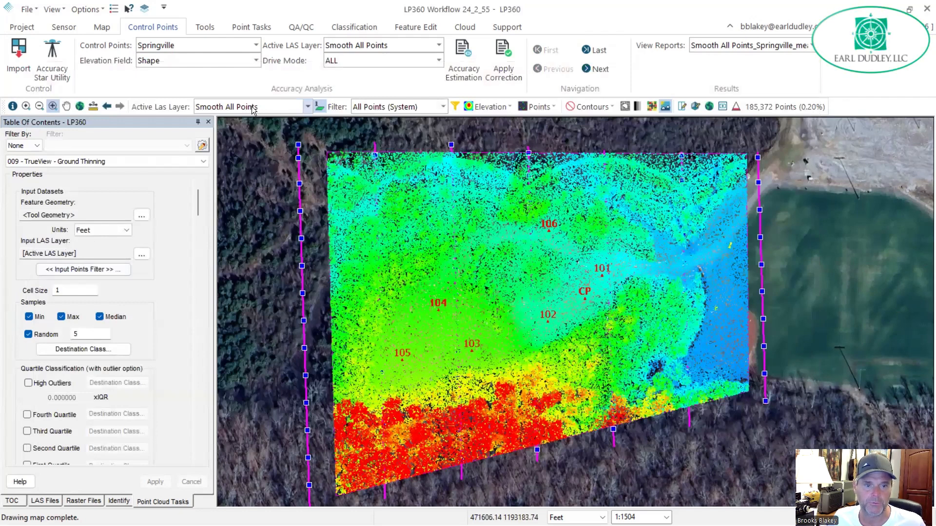
Set the Ground Thinning task's input points filter to Created, never classified
left_click(82, 270)
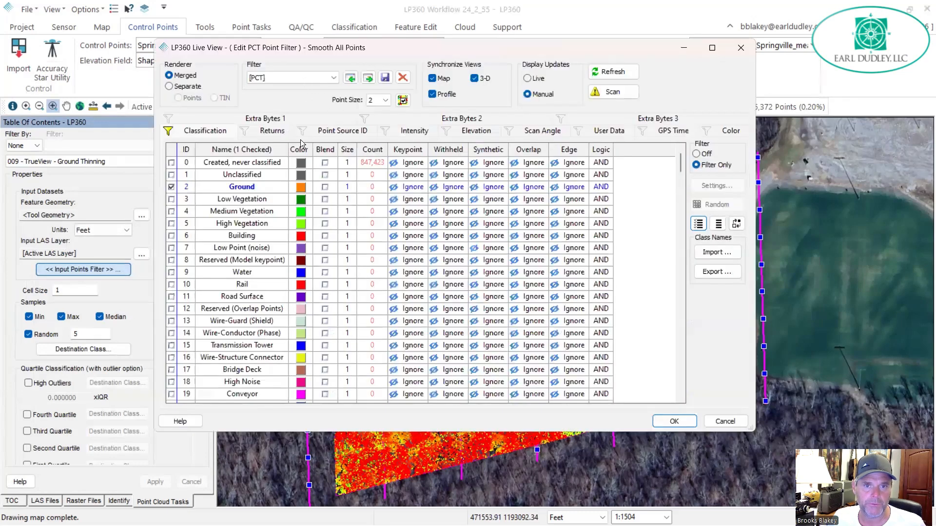
left_click(301, 77)
left_click(303, 111)
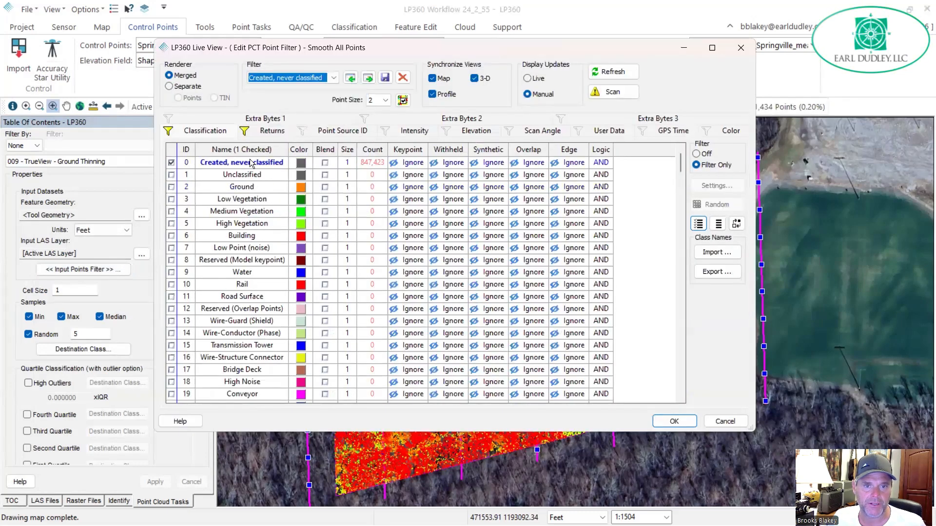
left_click(670, 418)
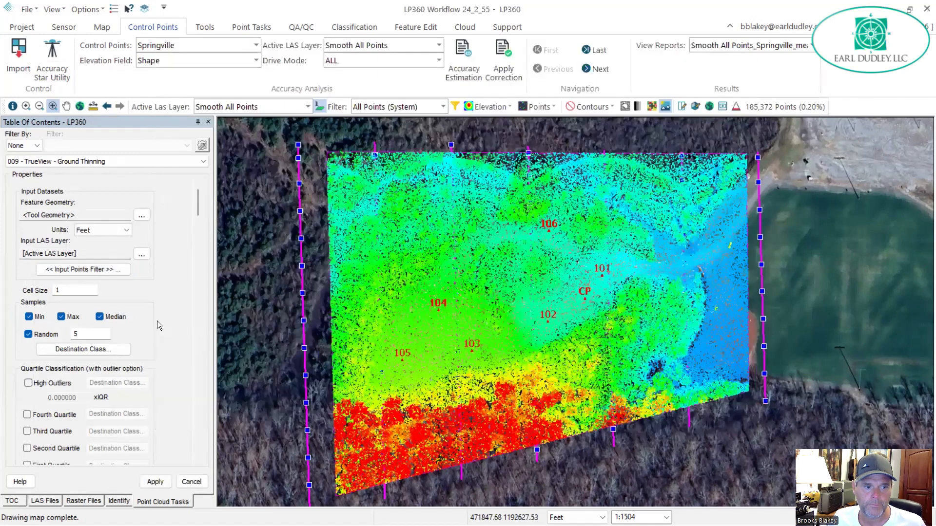
Set the Ground Thinning task's units to Meter and select its cell size value for editing
double_click(68, 291)
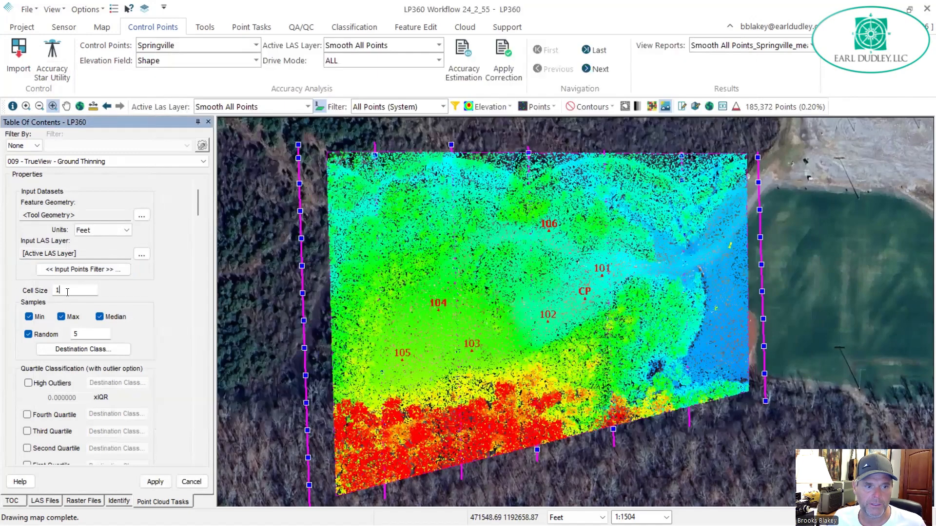
left_click(91, 229)
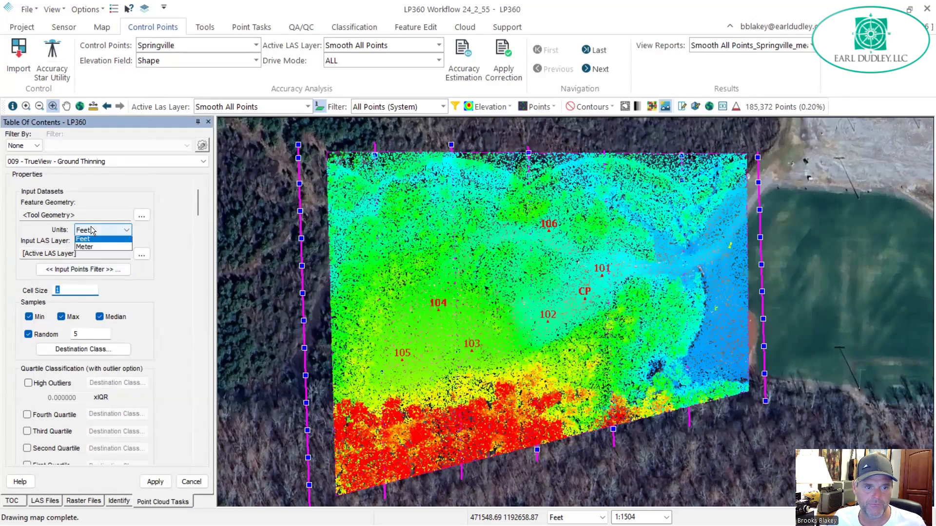
left_click(95, 249)
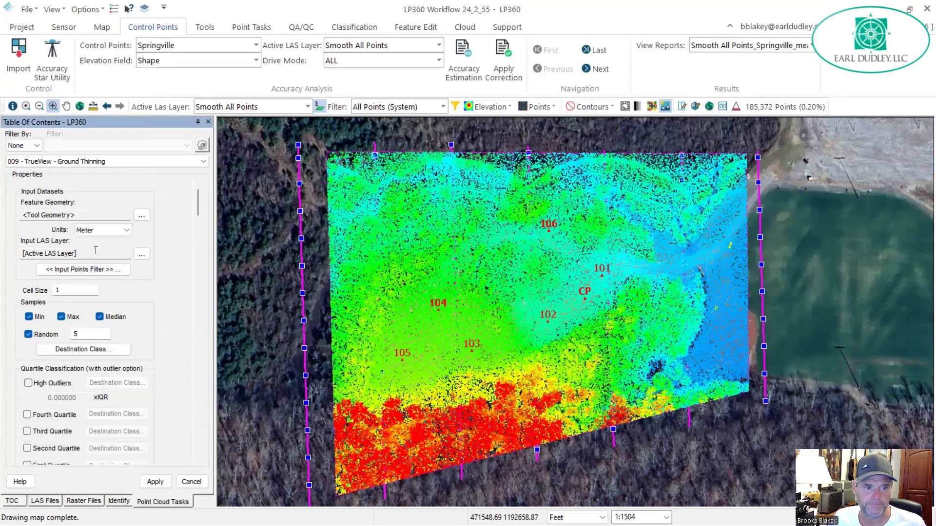
left_click_drag(81, 292, 5, 298)
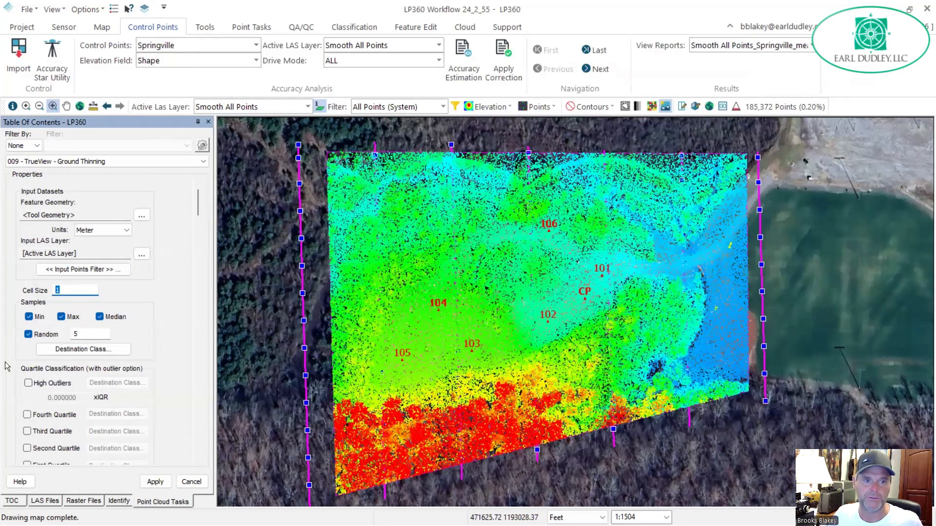
Scan the Smooth All Points layer in Live View to check its point counts per class
left_click(455, 107)
left_click(604, 92)
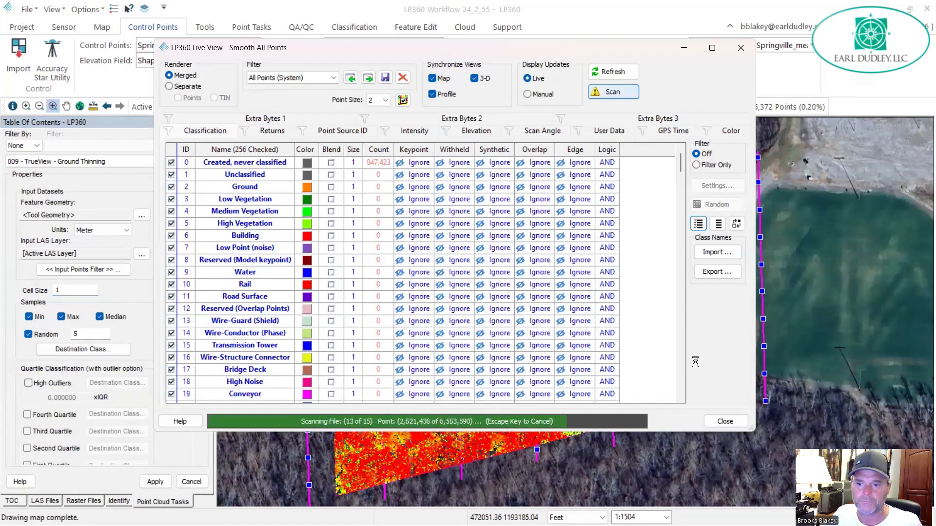
left_click(726, 422)
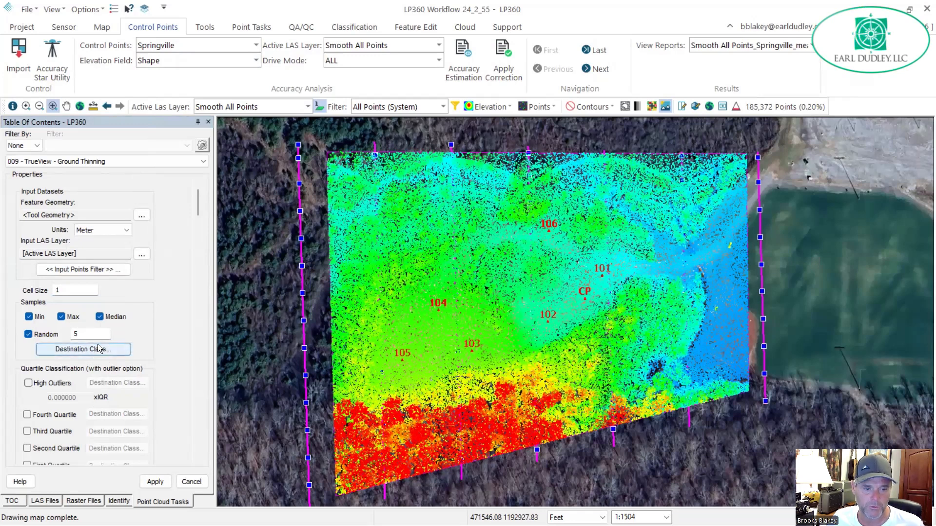
Set the thinning samples' destination class to 20 Ignored Ground and apply the task's settings
left_click(120, 351)
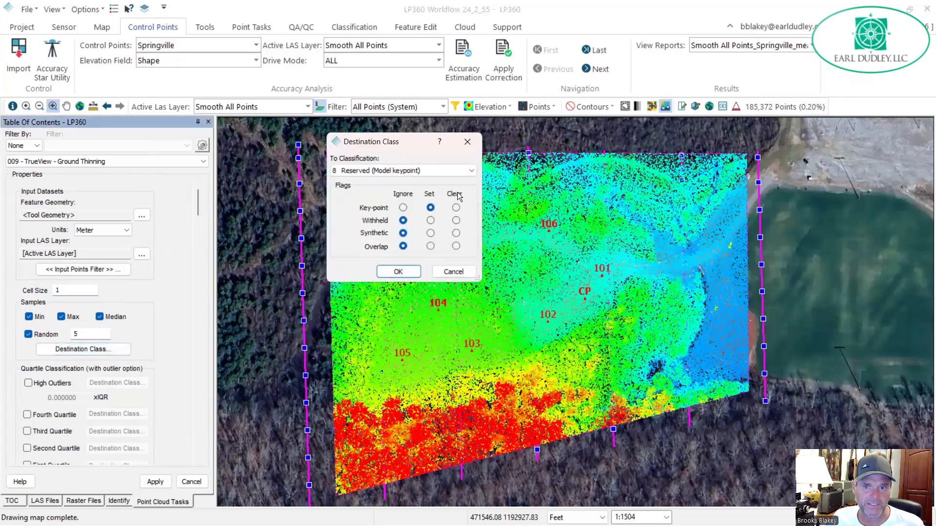
left_click(458, 172)
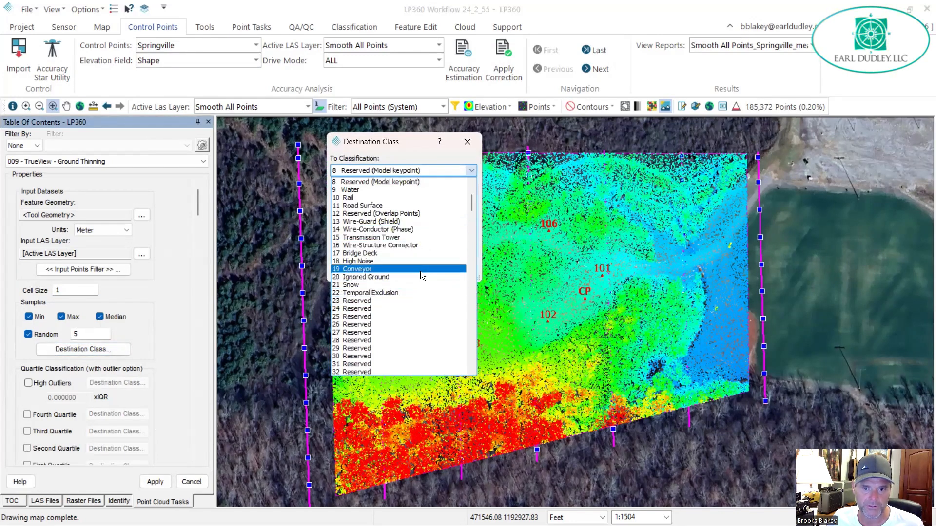
left_click(420, 276)
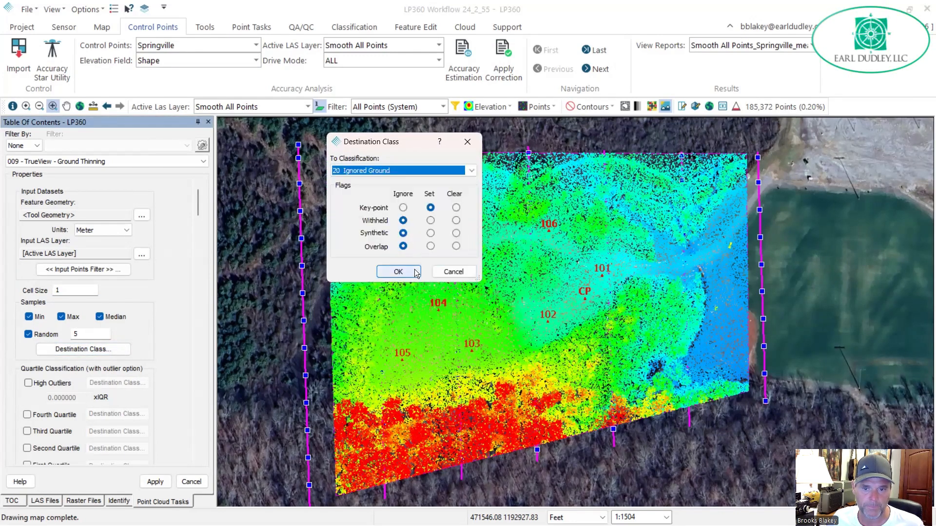
left_click(398, 272)
left_click(156, 481)
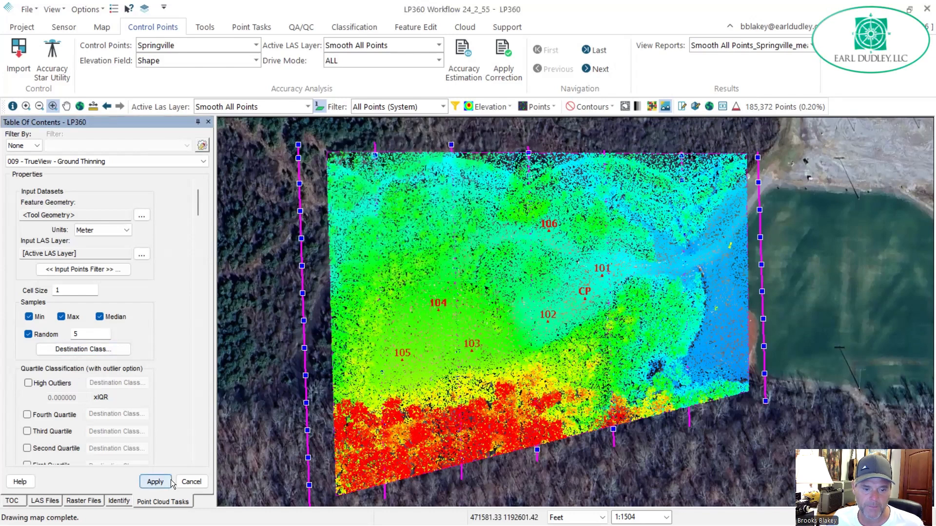
Run the Ground Thinning task on the entire active Smooth All Points layer
left_click(259, 28)
left_click(28, 53)
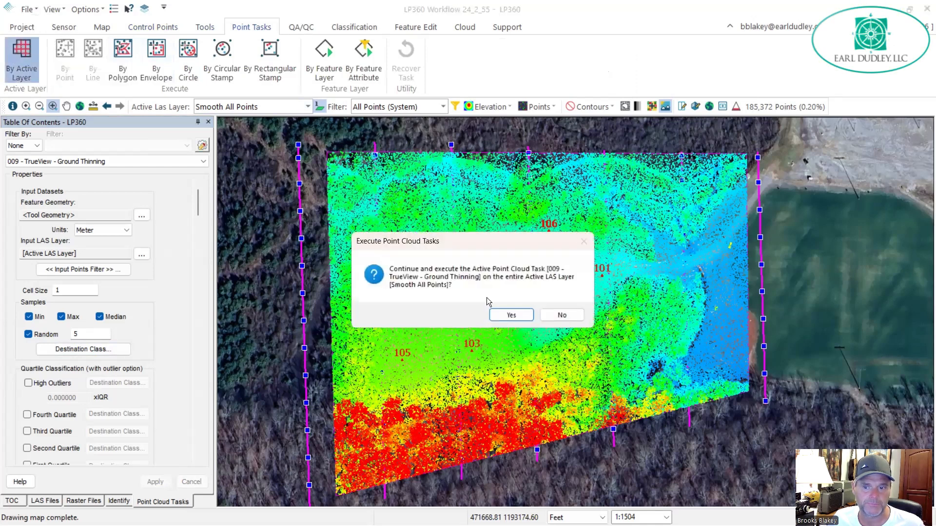
left_click(509, 316)
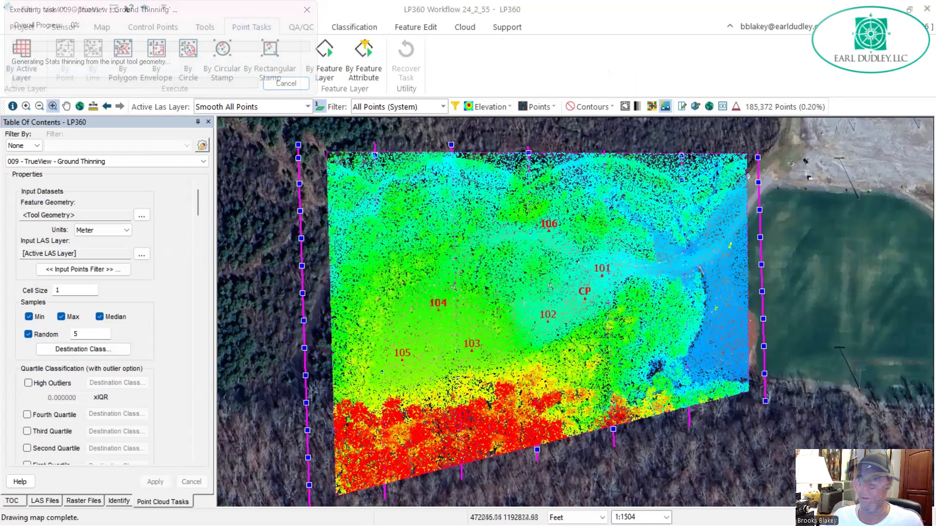
Filter the map to Temporary Ground and inspect the thinned points around control point 105 and the wooded area below it
left_click(443, 106)
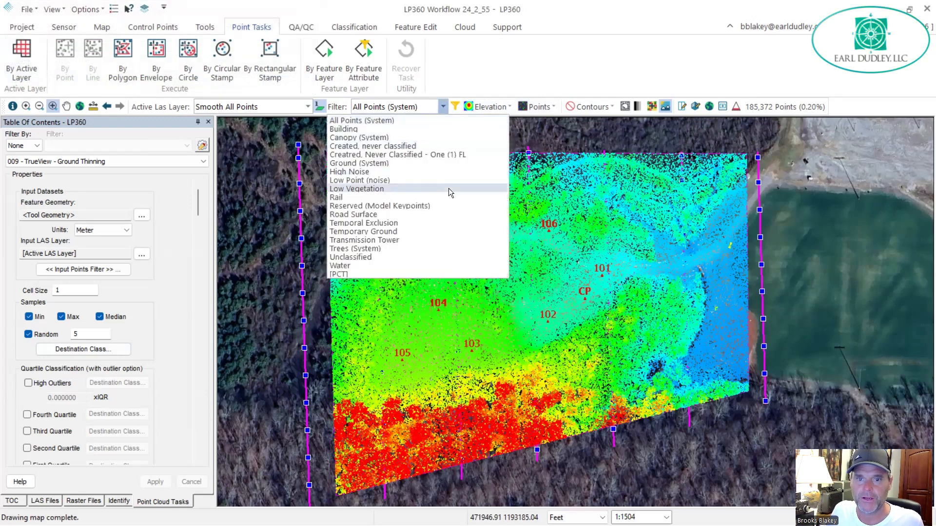
left_click(414, 232)
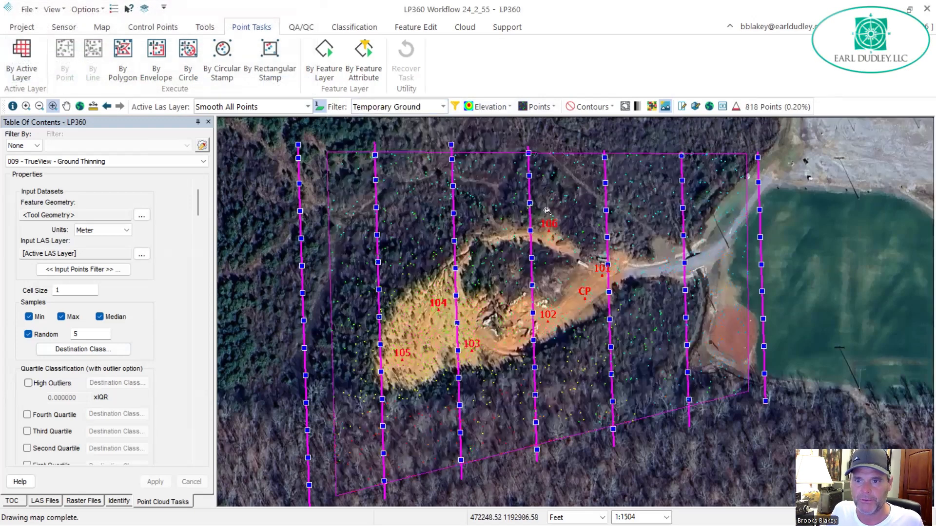
middle_click_drag(581, 286, 603, 271)
left_click_drag(380, 376, 512, 327)
scroll(511, 328, "up", 1)
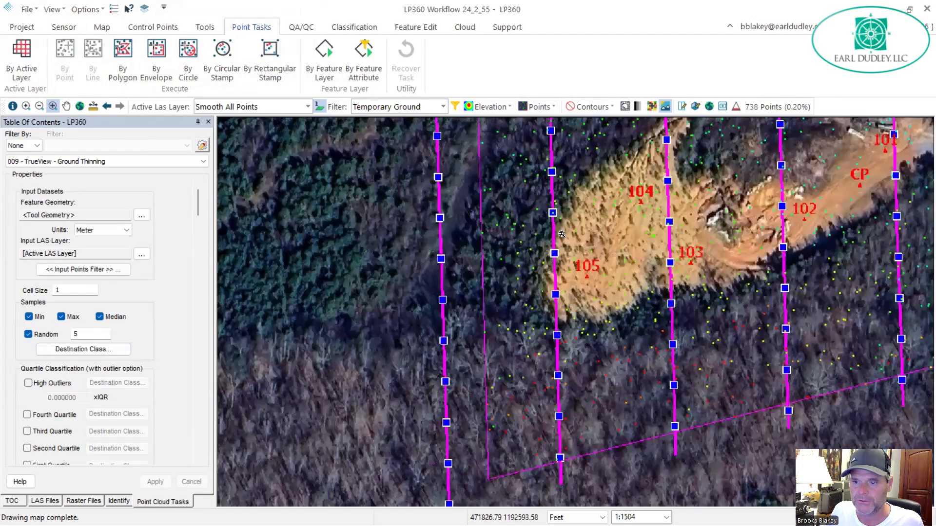
scroll(562, 233, "up", 1)
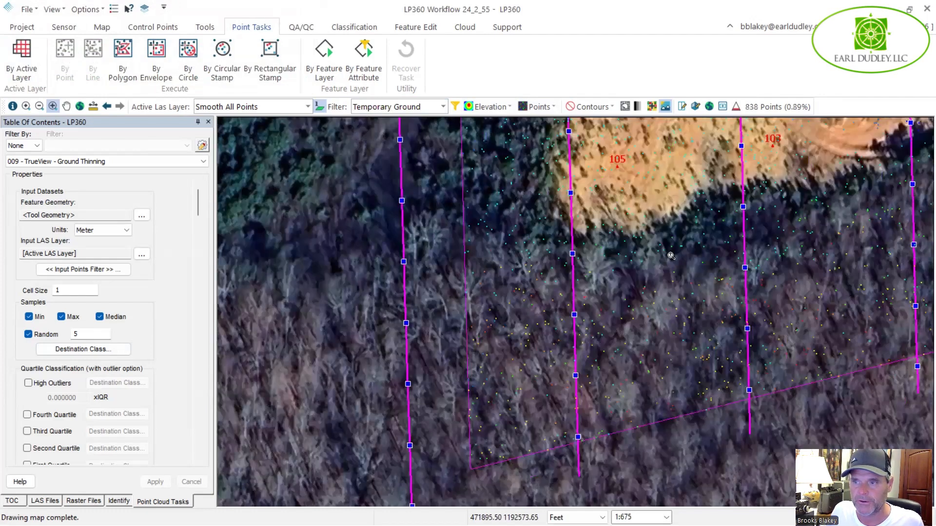
Display the Temporary Ground points as a TIN surface and cut a profile through the woods below control point 105, colored by elevation
left_click(735, 106)
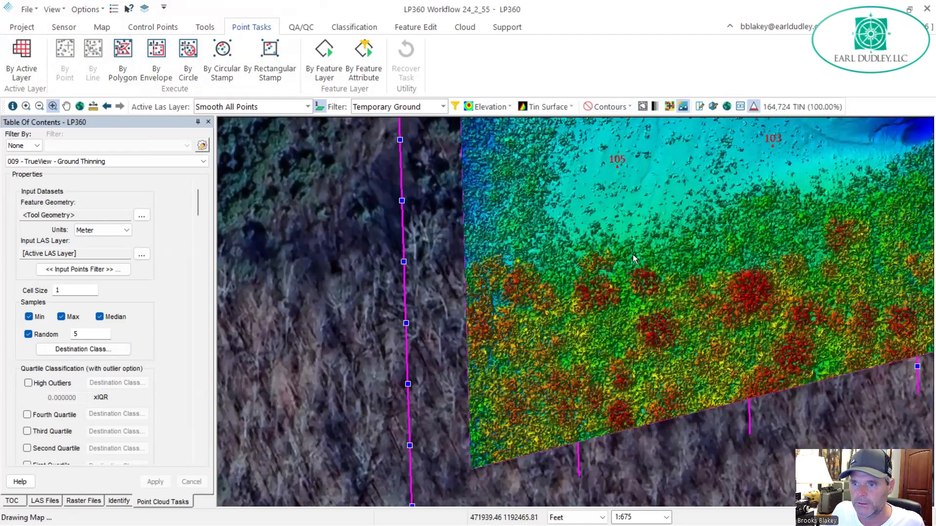
left_click(663, 318)
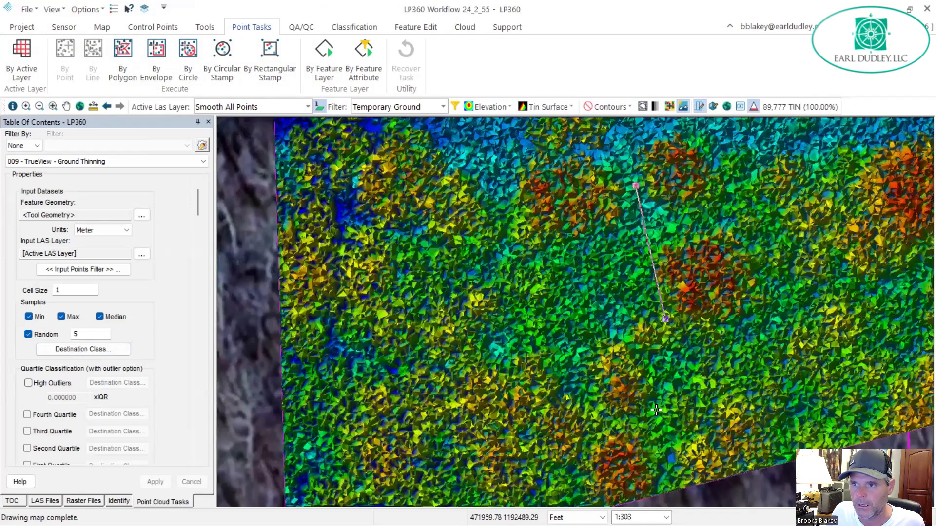
scroll(656, 410, "down", 2)
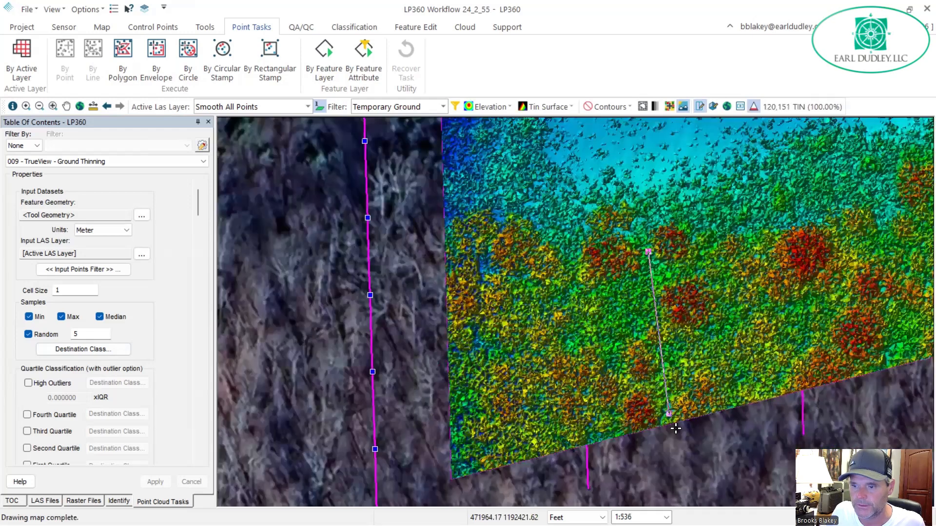
left_click(672, 418)
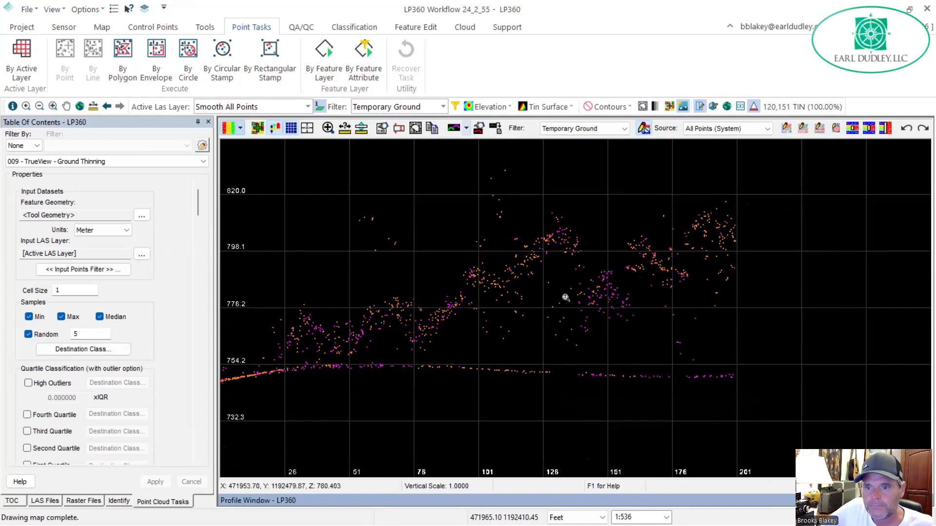
left_click(239, 128)
left_click(231, 146)
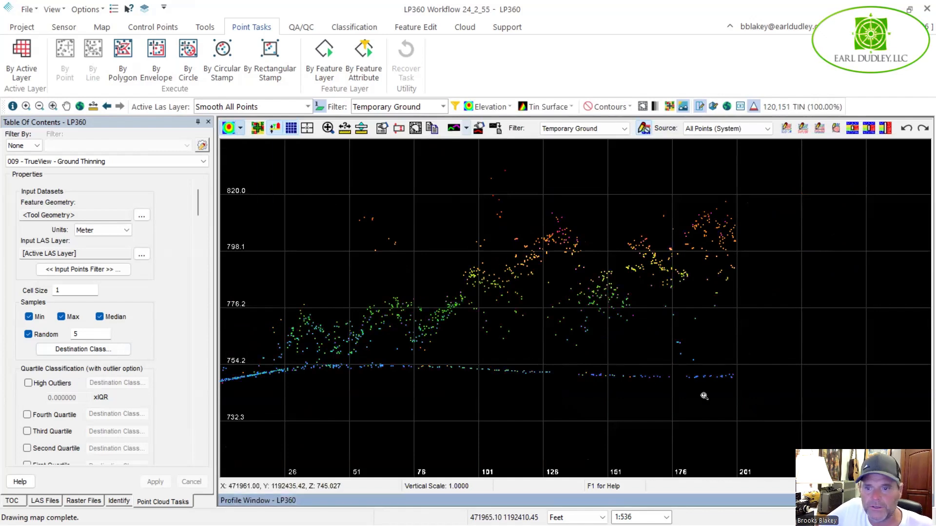
Switch the point filter to All Points (System) and move the profile through the wooded area to examine the full point cloud
left_click(281, 109)
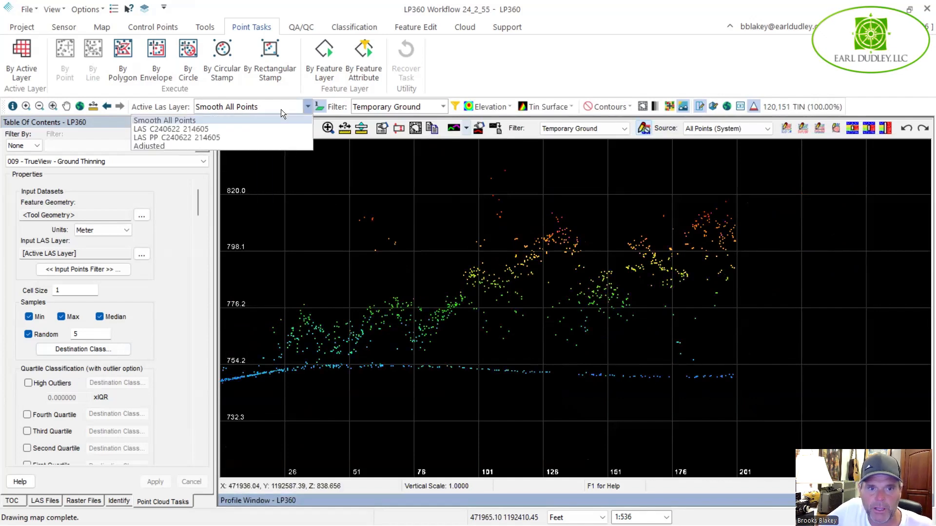
left_click(506, 82)
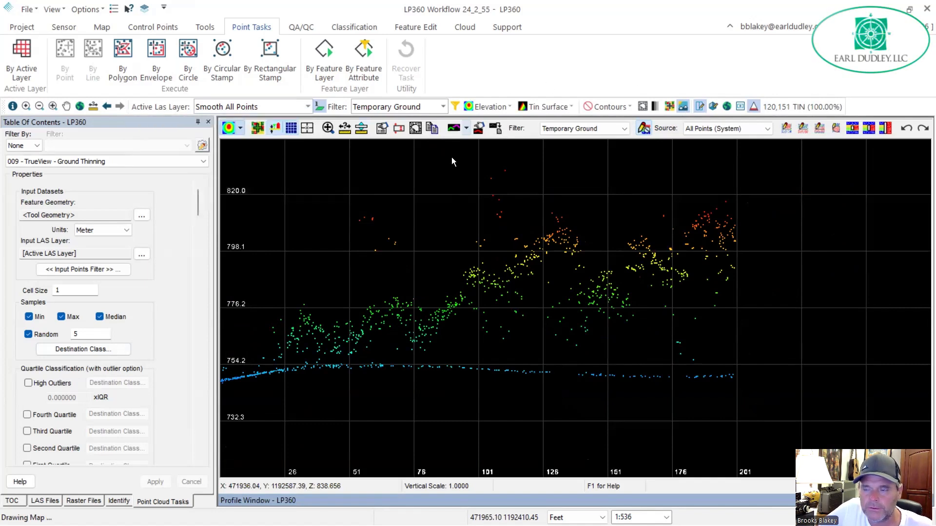
left_click(430, 104)
left_click(396, 118)
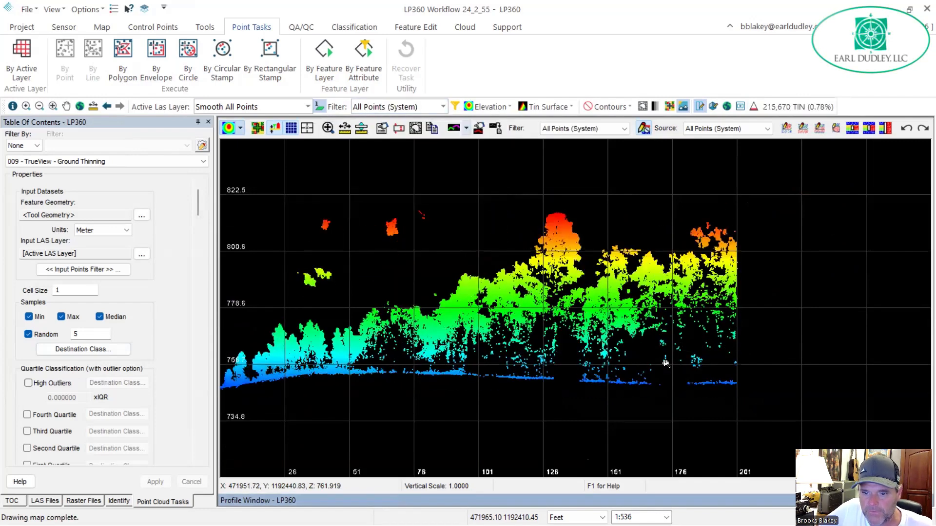
key("Up")
key("Up")
key("Up")
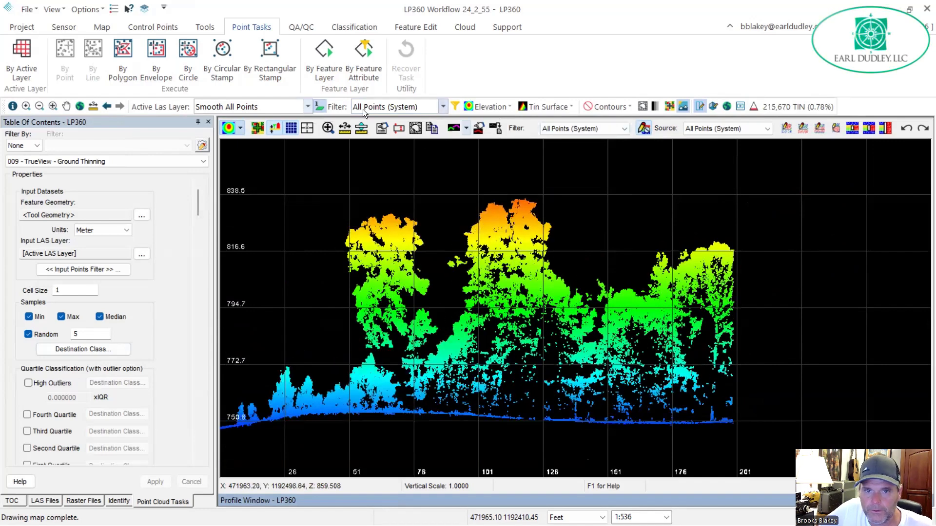
Set the point filter back to Temporary Ground and close the profile window
left_click(442, 106)
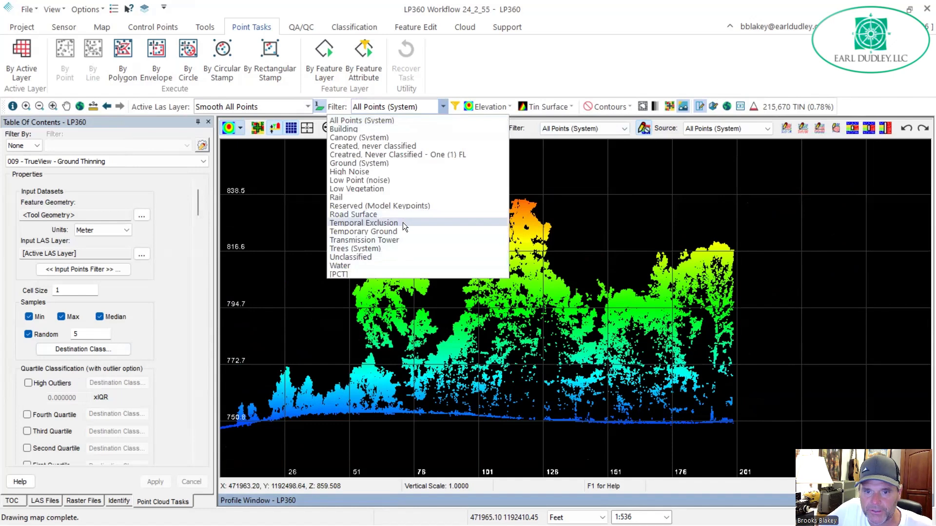
left_click(416, 232)
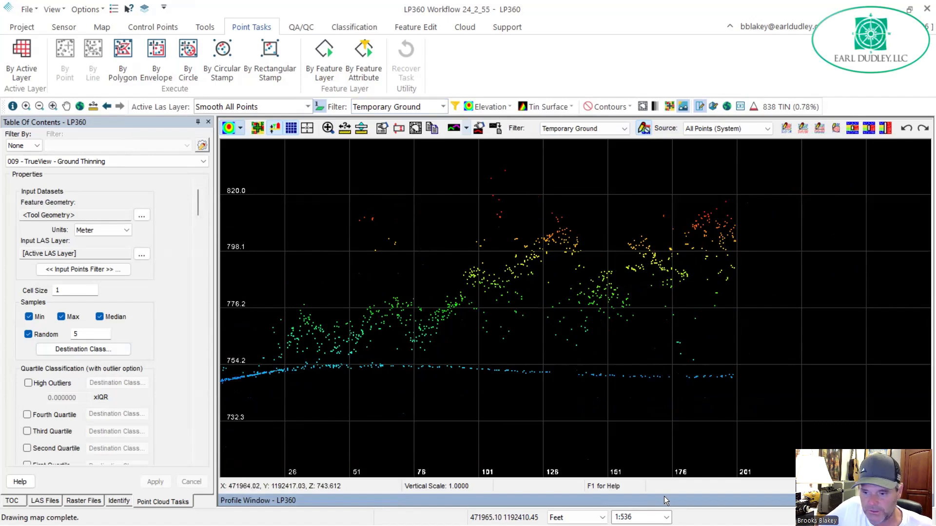
left_click_drag(666, 499, 545, 424)
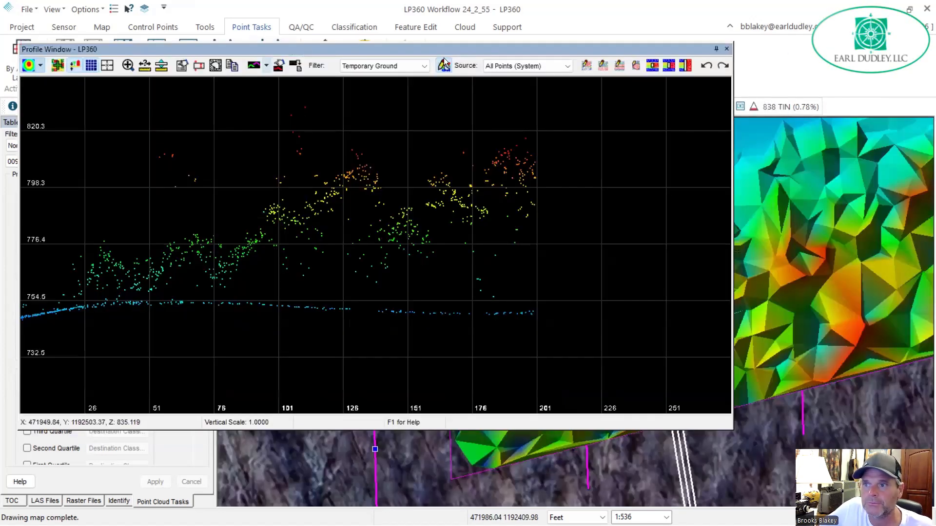
left_click(726, 48)
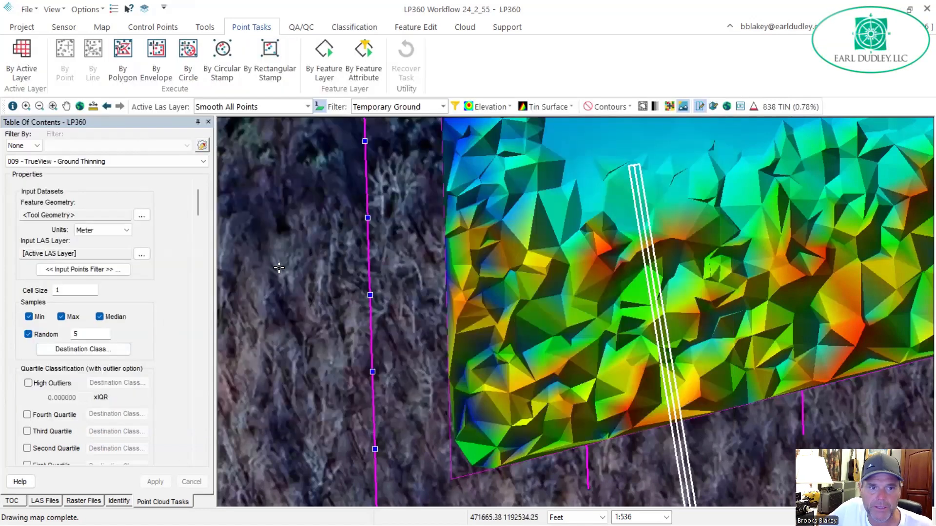
Select the 005 TrueView Ground Classification, Perform Iterations task, set its input points filter to Temporary Ground, and rescan the class counts
left_click(203, 161)
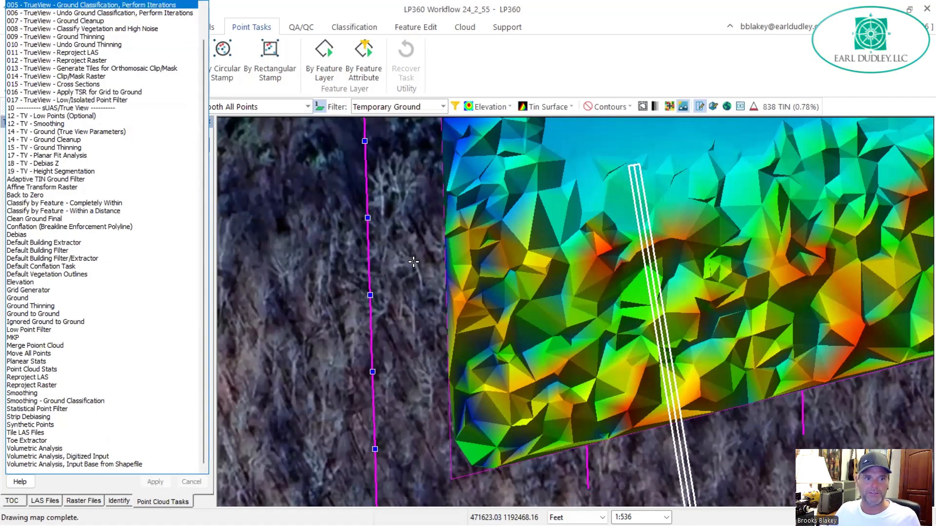
left_click(91, 5)
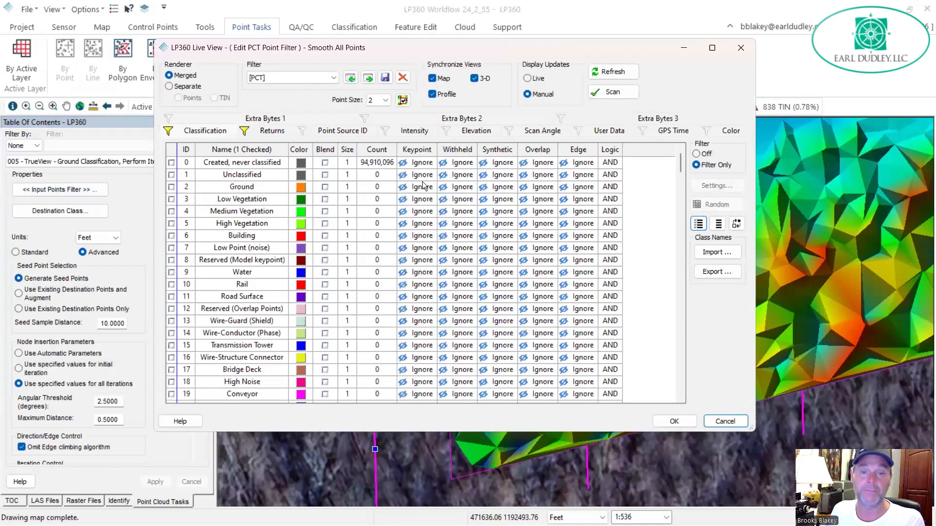
left_click(333, 78)
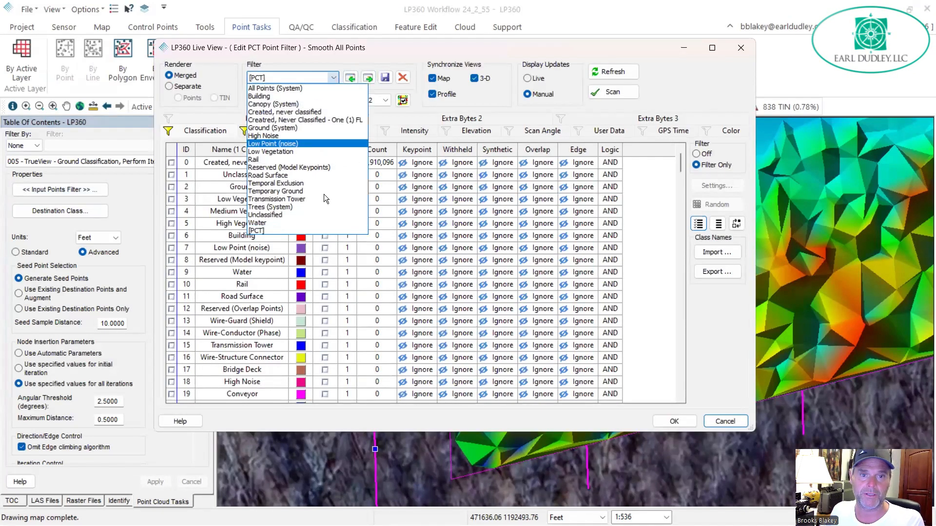
left_click(276, 191)
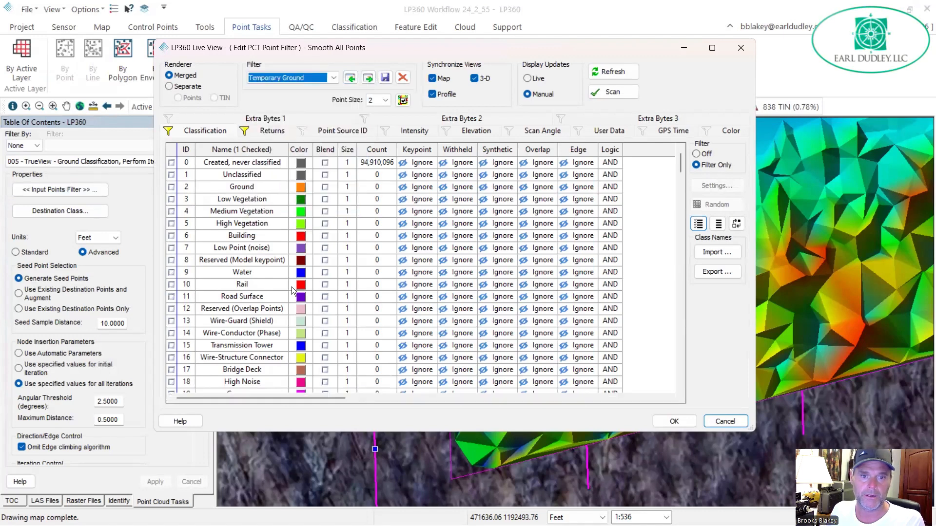
scroll(289, 282, "down", 4)
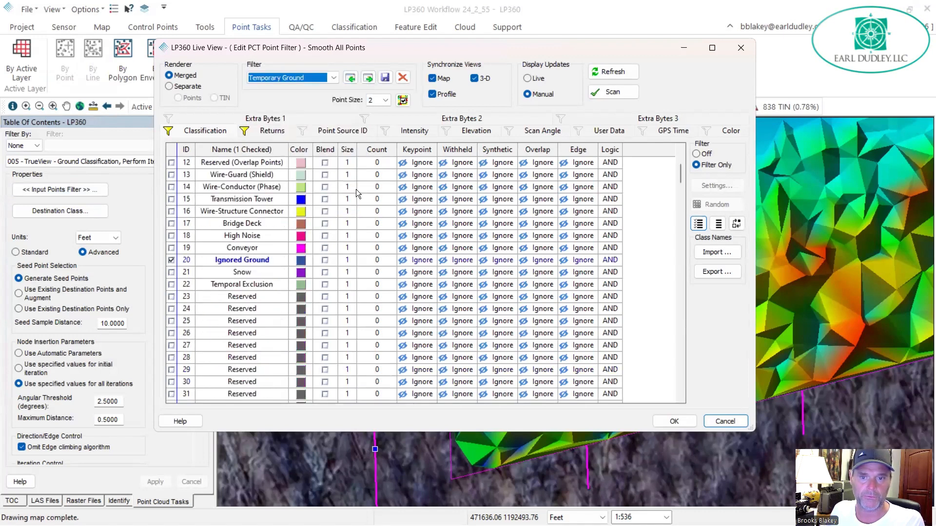
left_click(609, 72)
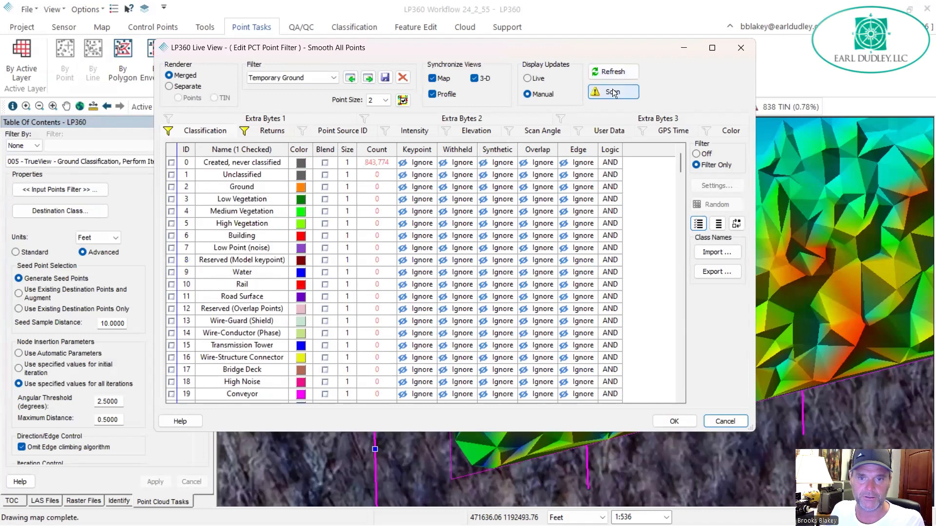
left_click(613, 91)
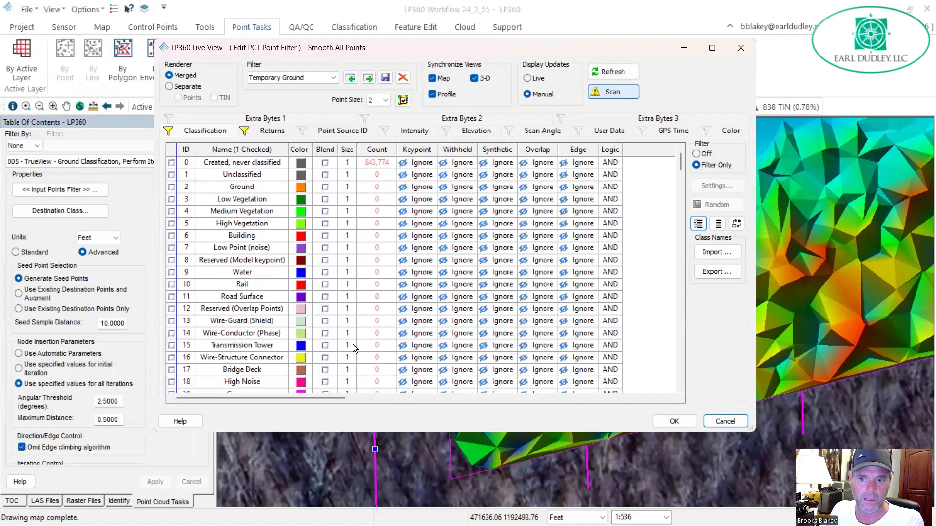
scroll(365, 255, "up", 4)
scroll(365, 255, "down", 2)
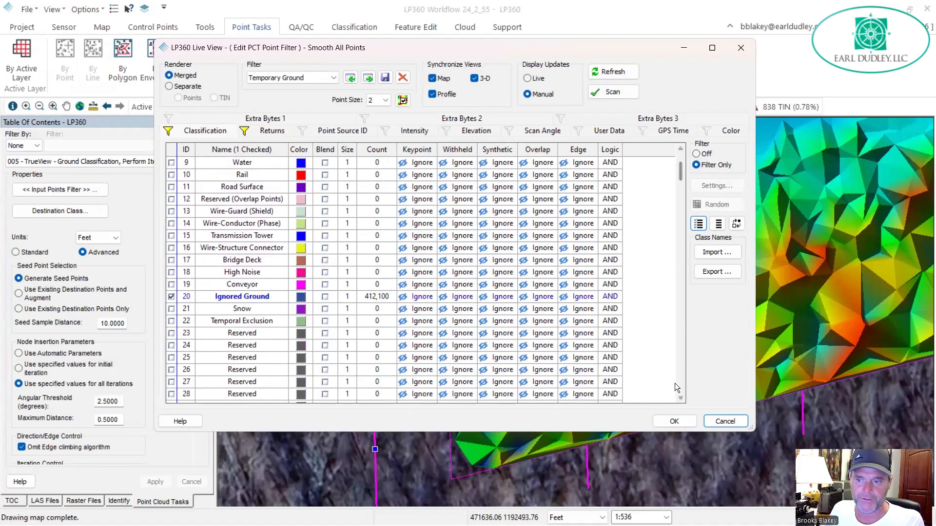
left_click(669, 421)
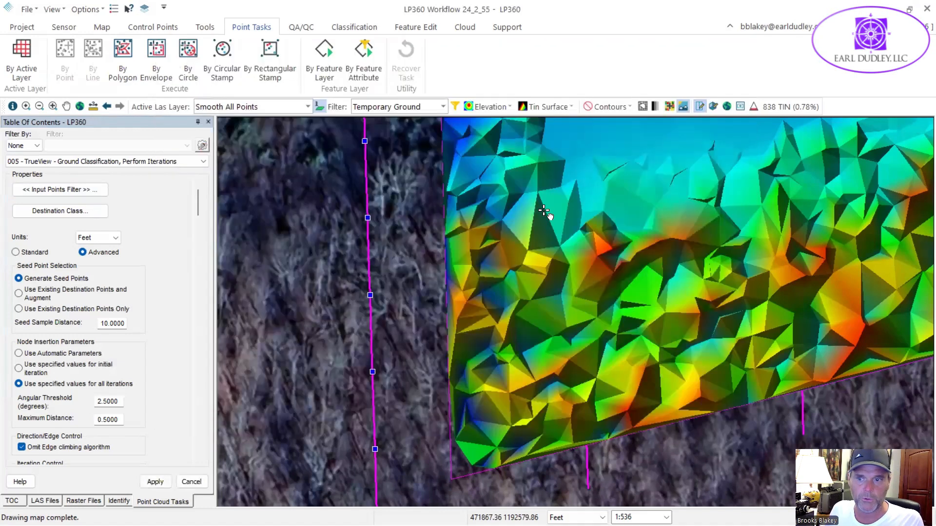
Check and accept the task's destination class of 2 Ground with the key-point flag set
left_click_drag(544, 210, 446, 220)
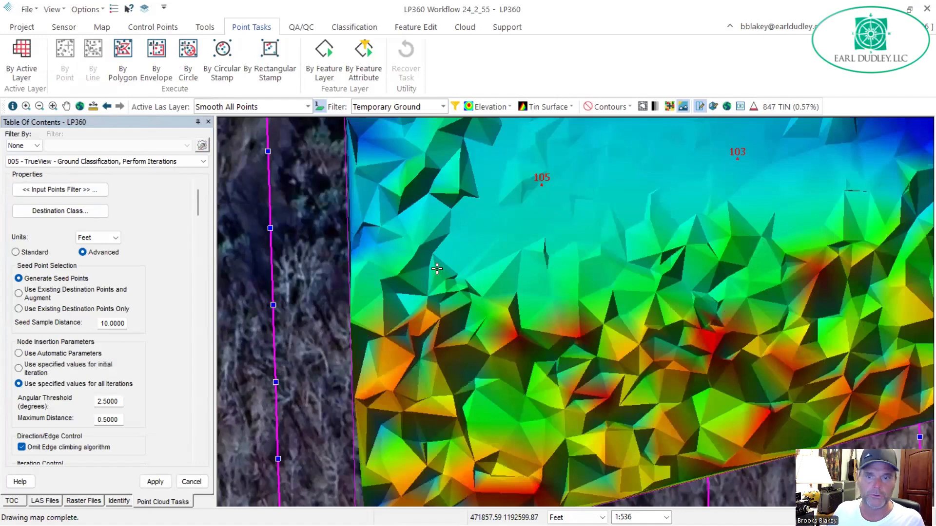
left_click(67, 209)
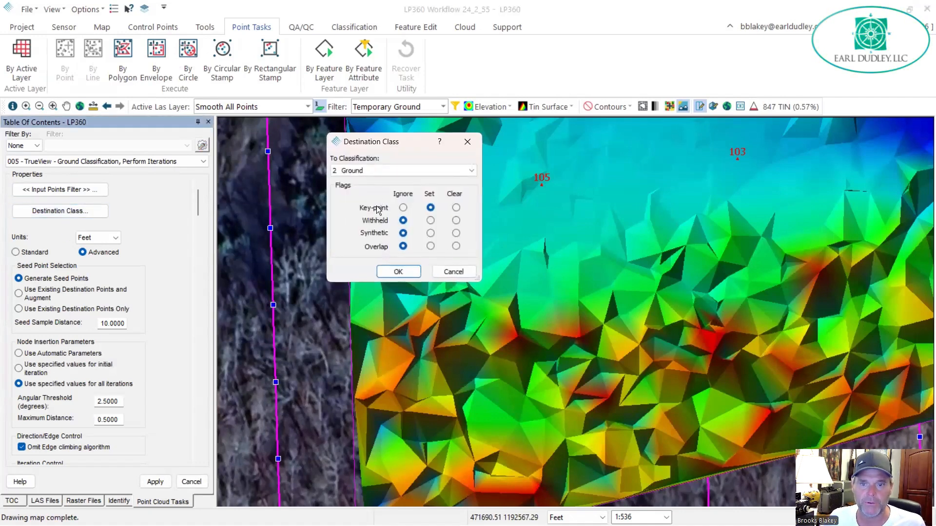
left_click(400, 273)
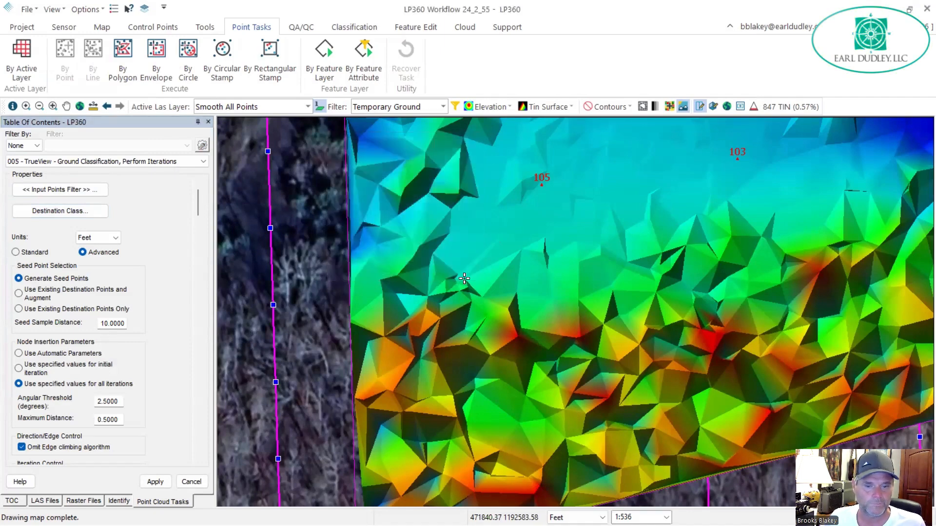
Set the seed sample distance to 20 feet and the angular threshold to 1.75 degrees, and apply the ground classification settings
scroll(411, 292, "down", 1)
scroll(410, 291, "down", 1)
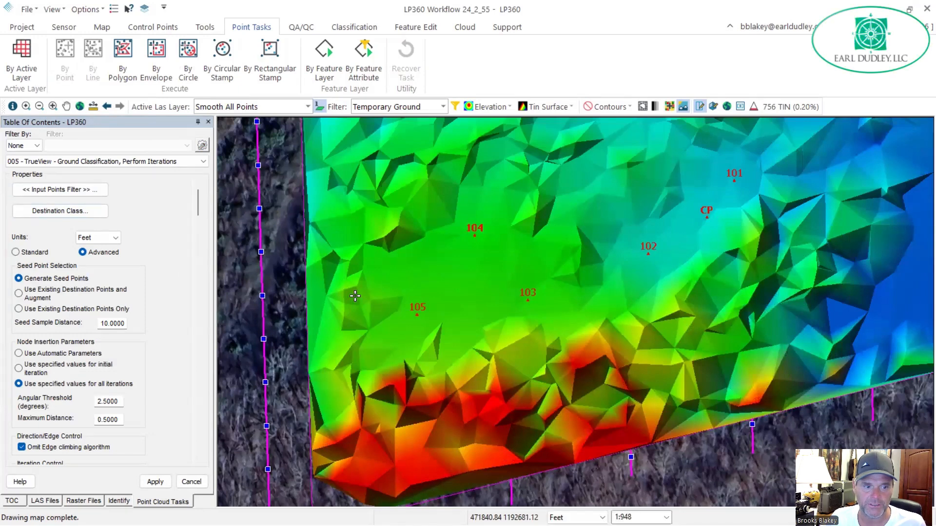
double_click(123, 322)
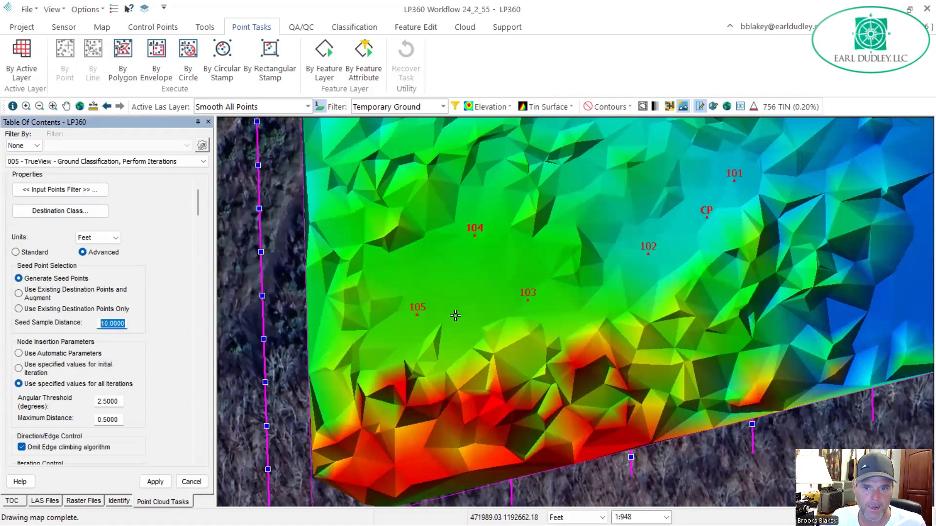
type("20")
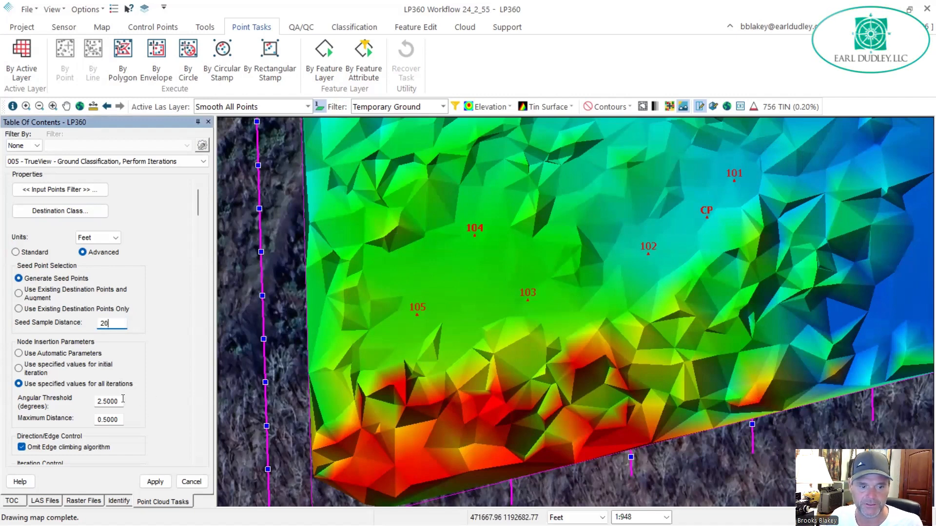
double_click(118, 403)
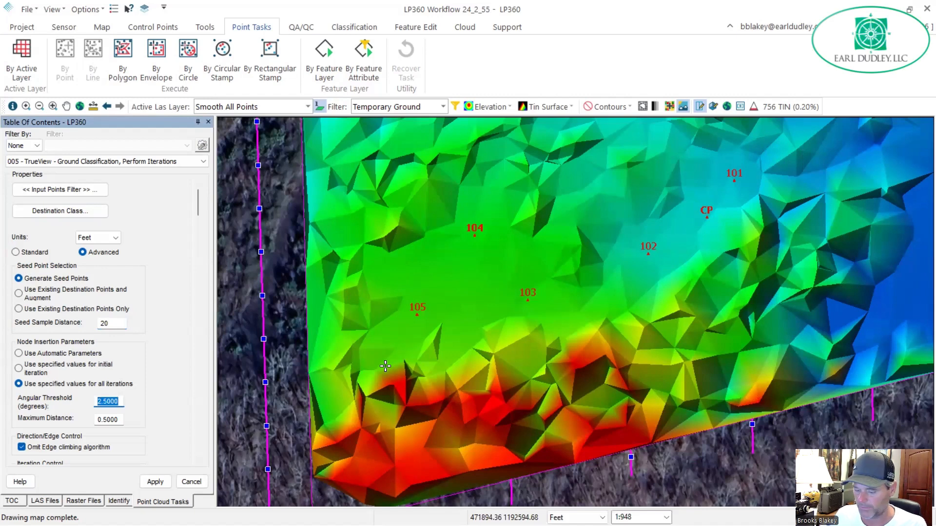
type("1.75")
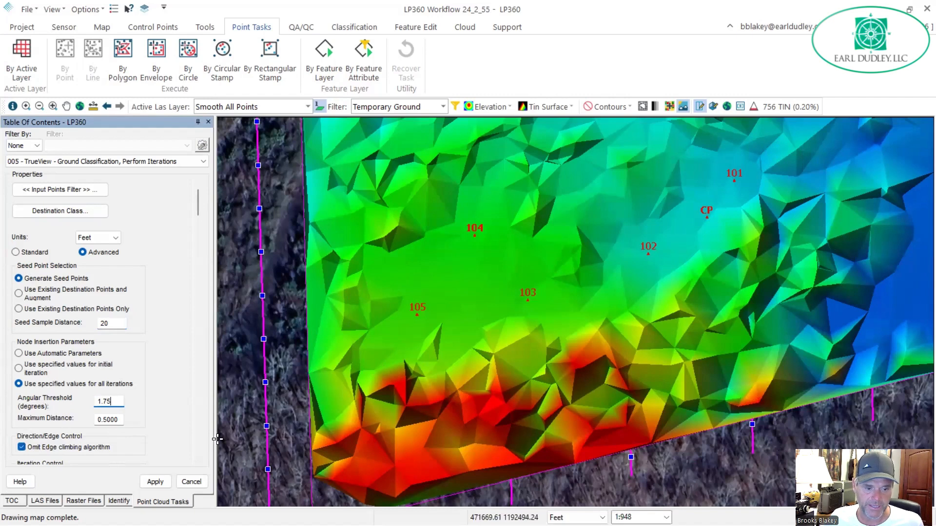
scroll(201, 428, "down", 1)
scroll(201, 423, "down", 2)
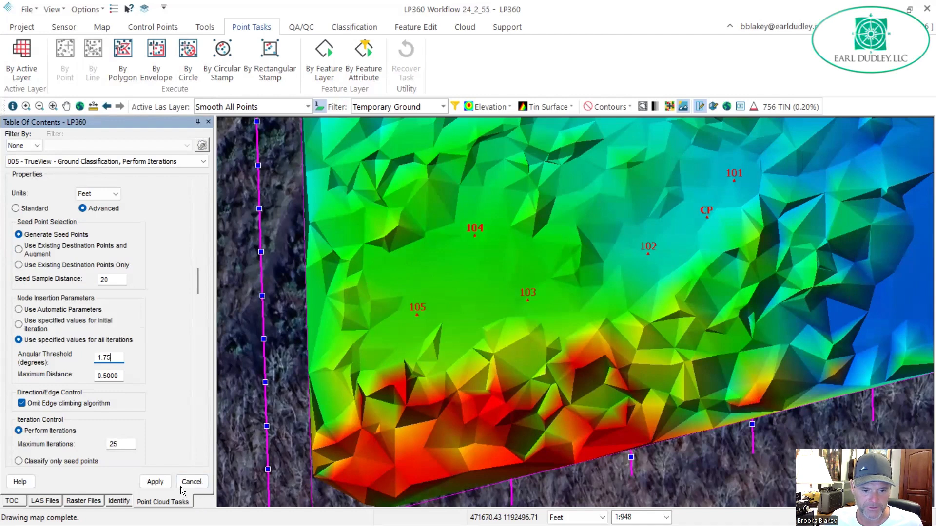
left_click(154, 483)
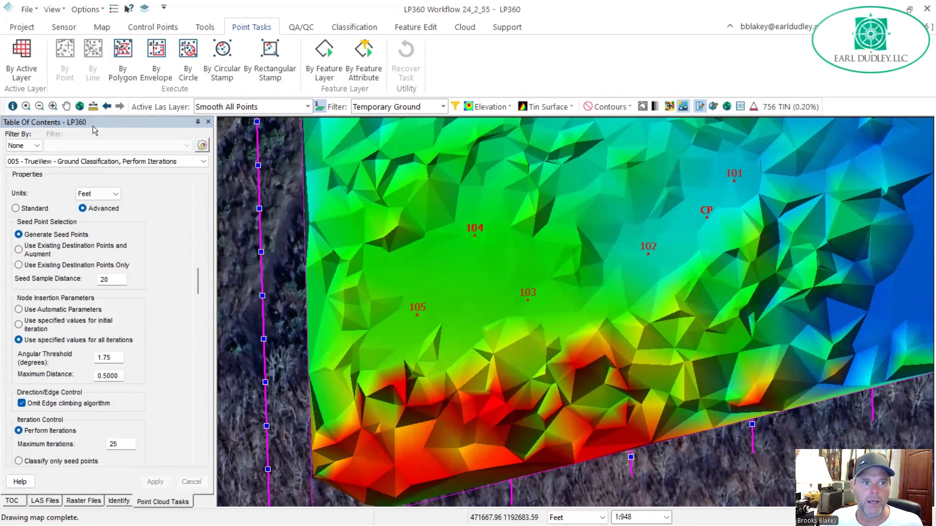
Run the ground classification task on the entire active Smooth All Points layer
left_click(27, 48)
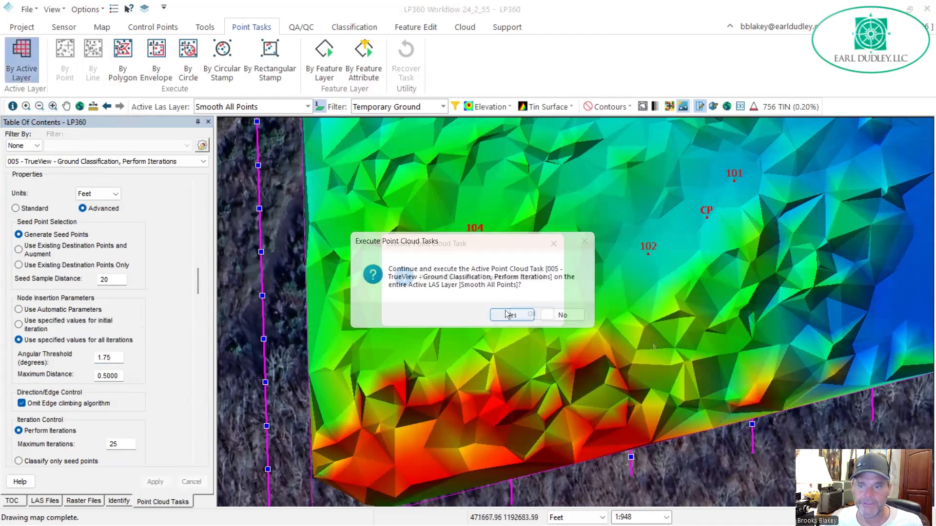
left_click(505, 310)
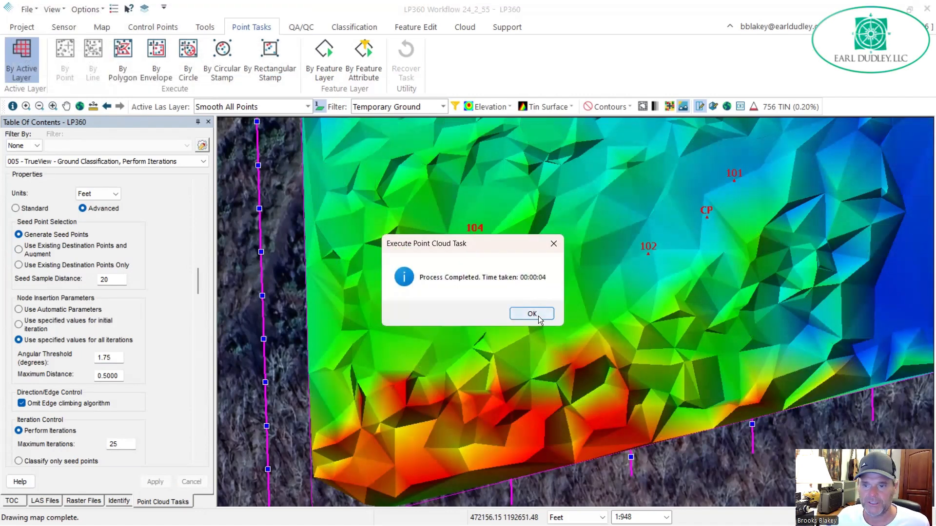
left_click(532, 314)
Filter the Smooth All Points layer to Ground (System) and display its TIN surface at full resolution
left_click(417, 109)
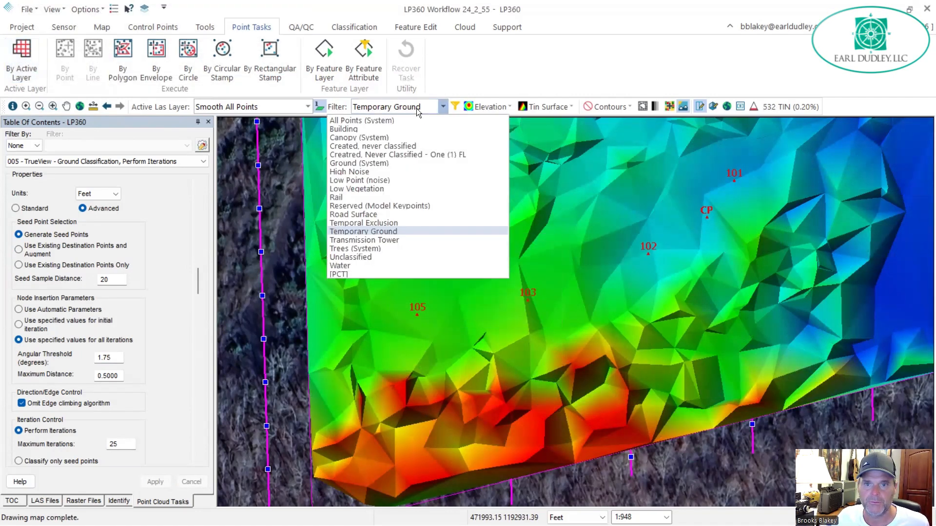
left_click(374, 164)
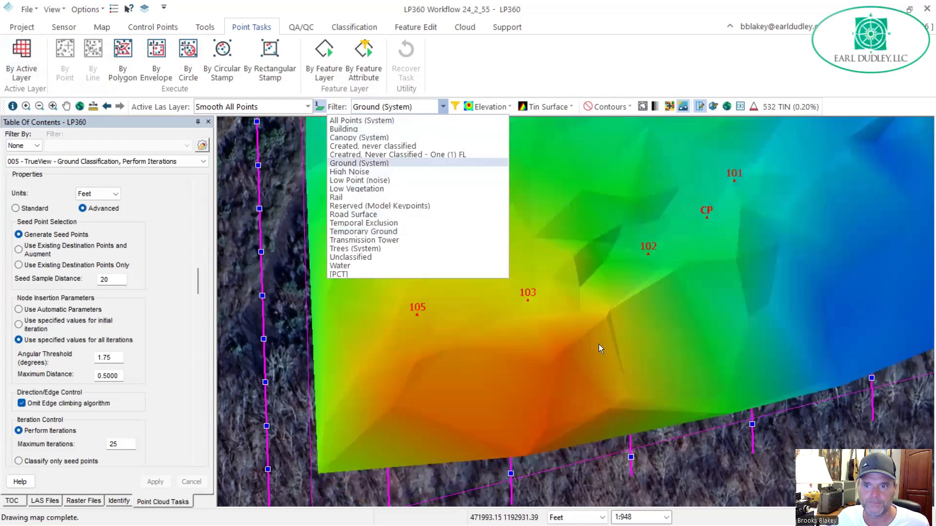
middle_click_drag(682, 187, 653, 238)
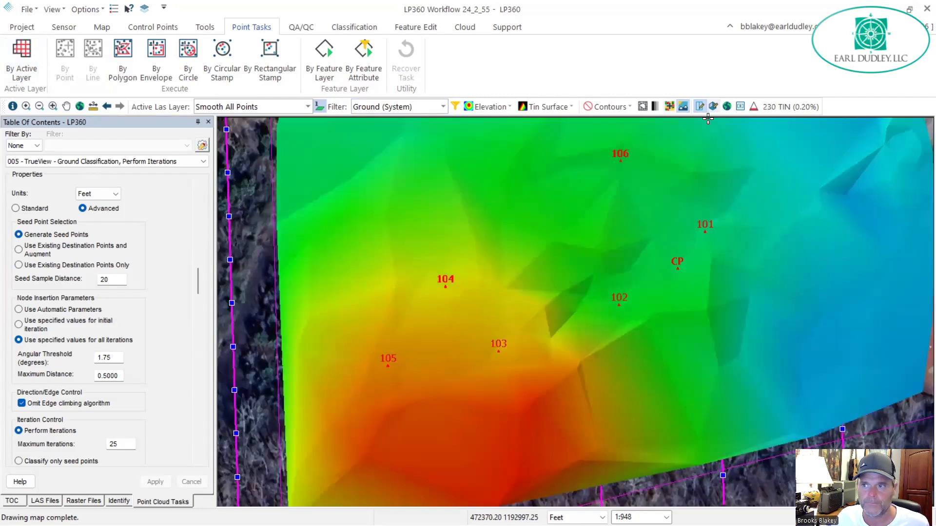
left_click(753, 106)
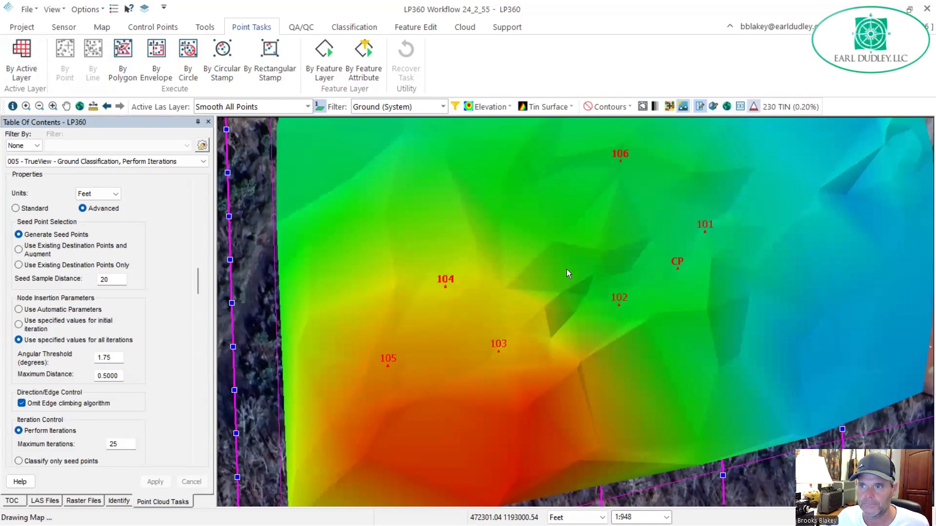
scroll(676, 229, "down", 1)
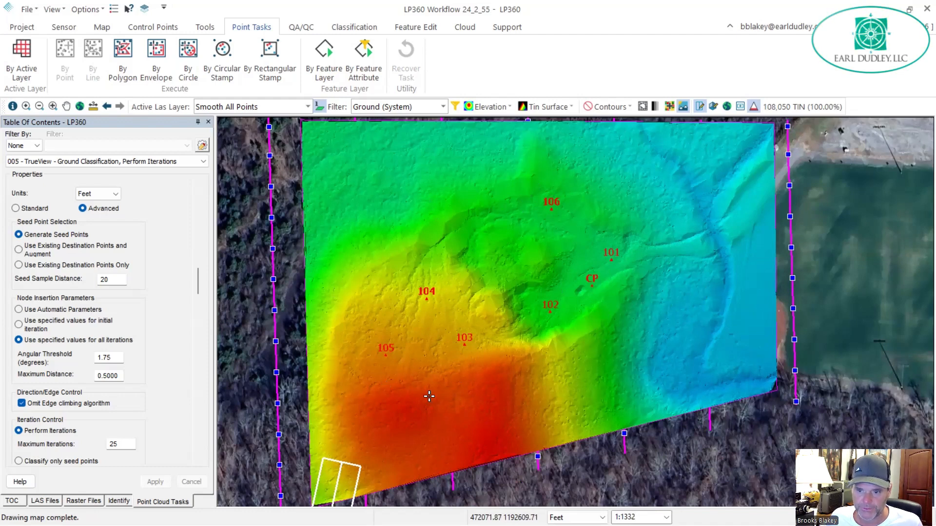
scroll(321, 375, "up", 1)
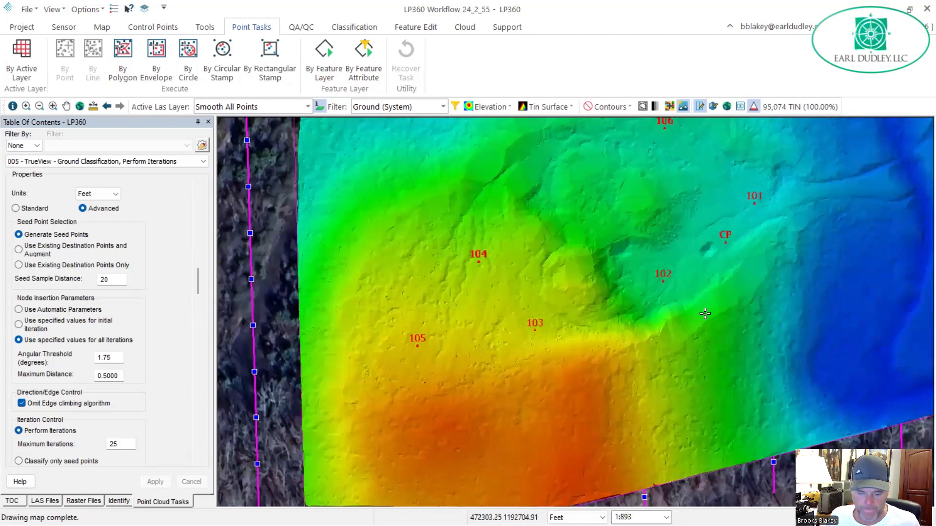
key("ctrl")
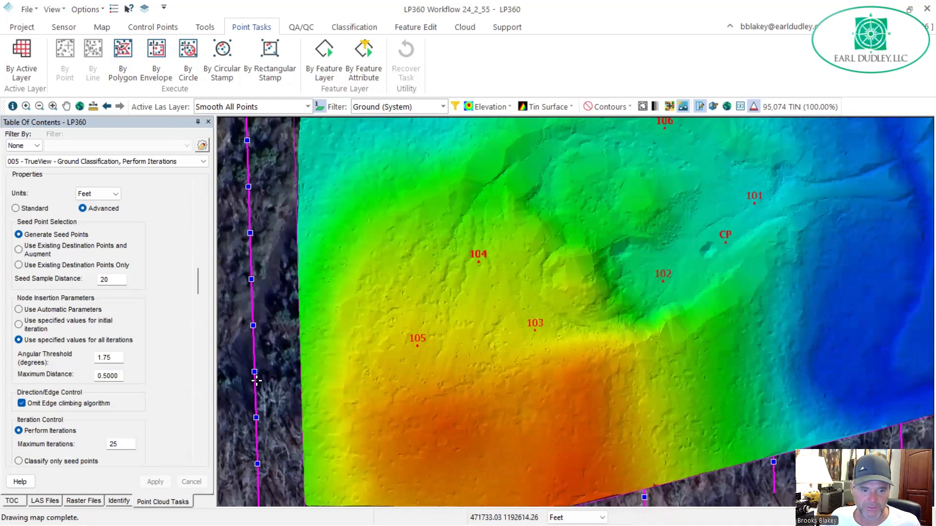
Hide the Google Hybrid basemap and display the ground class as points instead of a TIN surface
left_click(12, 501)
left_click(35, 362)
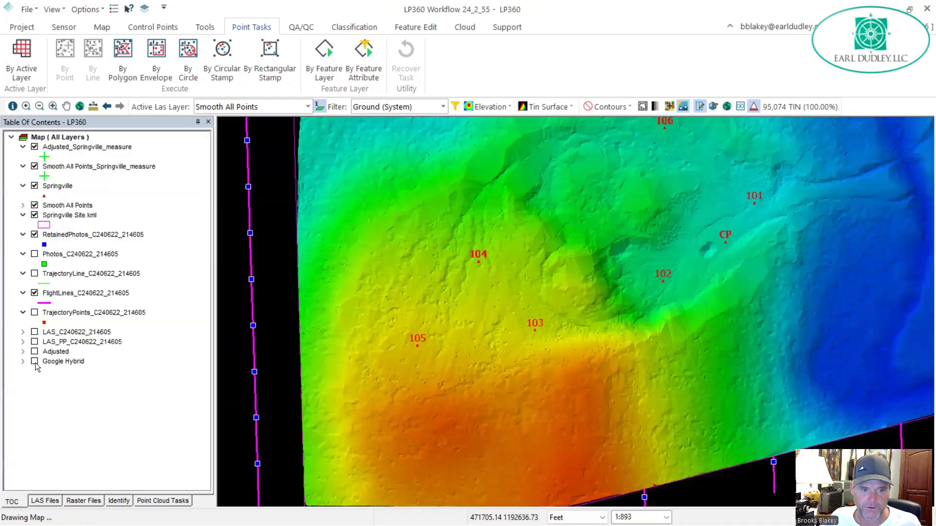
left_click(557, 108)
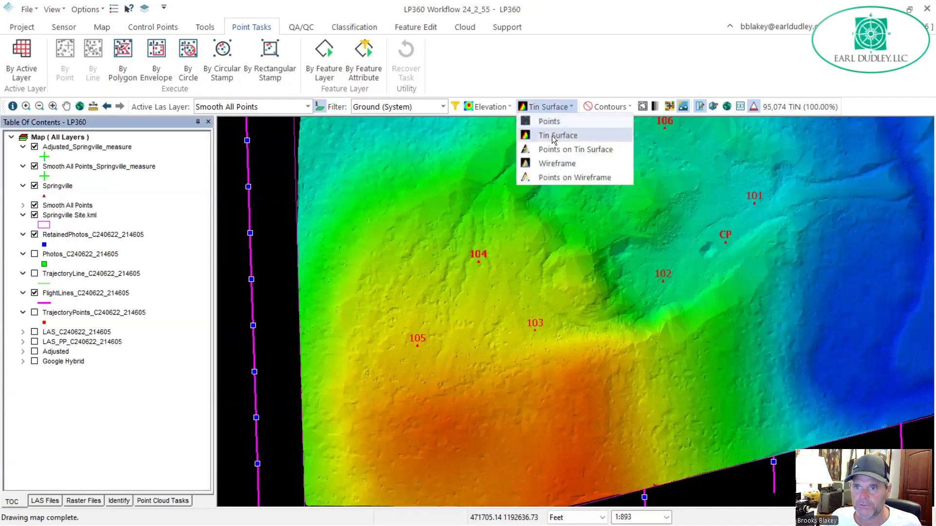
left_click(551, 134)
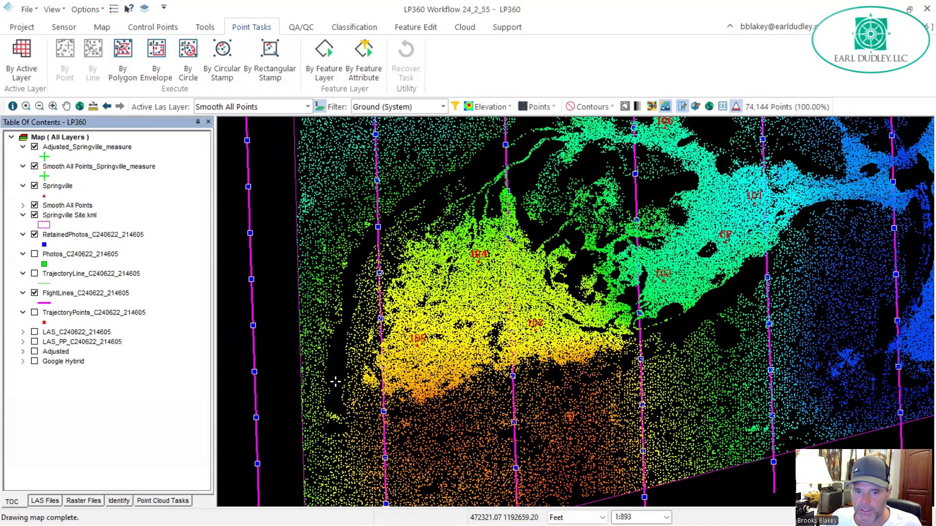
middle_click_drag(616, 383, 583, 355)
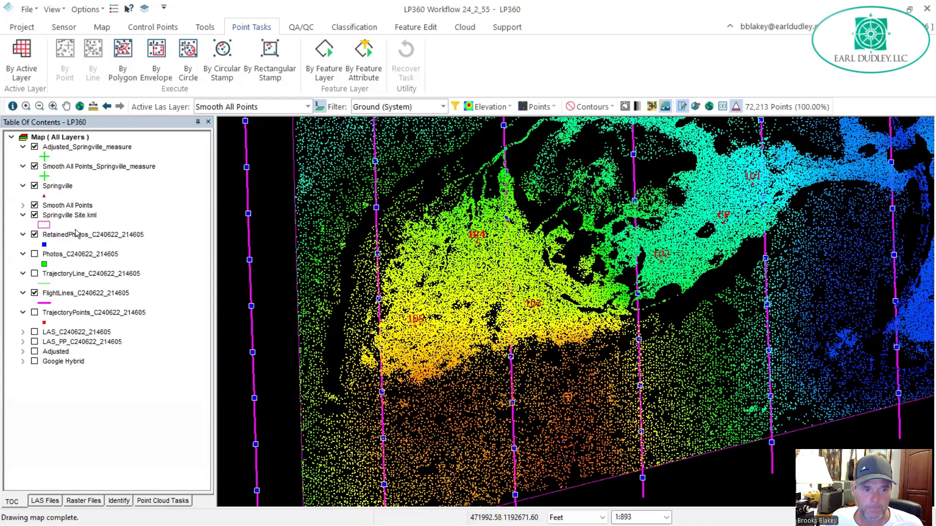
Set the ground classification task's seed sample distance to 15 feet and apply it
left_click(163, 501)
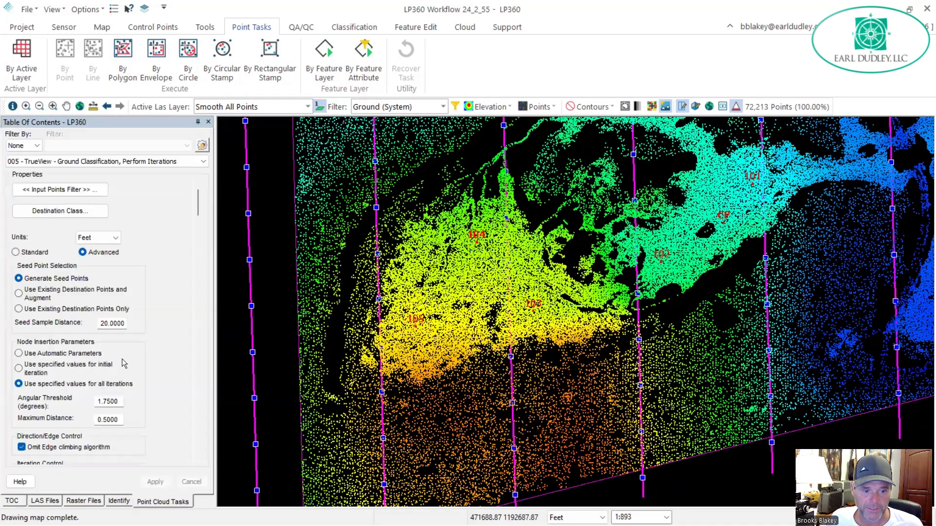
double_click(116, 322)
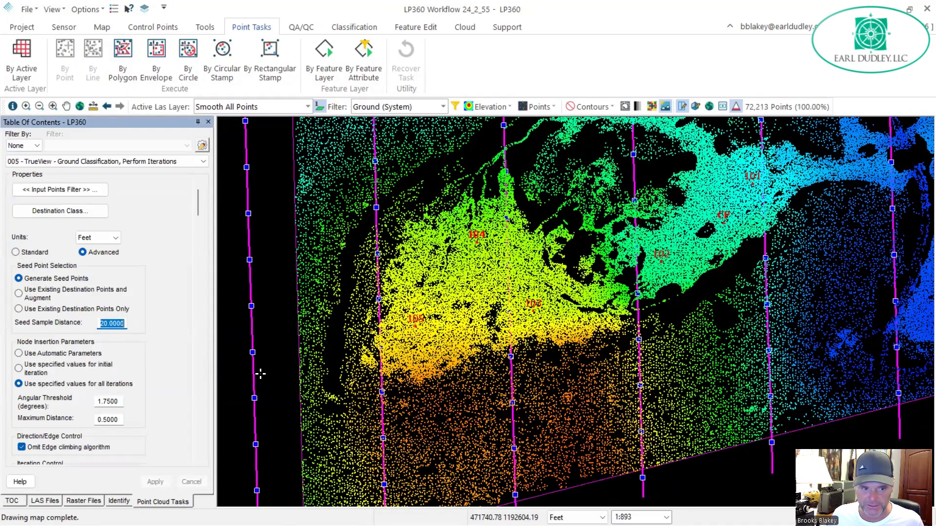
type("15")
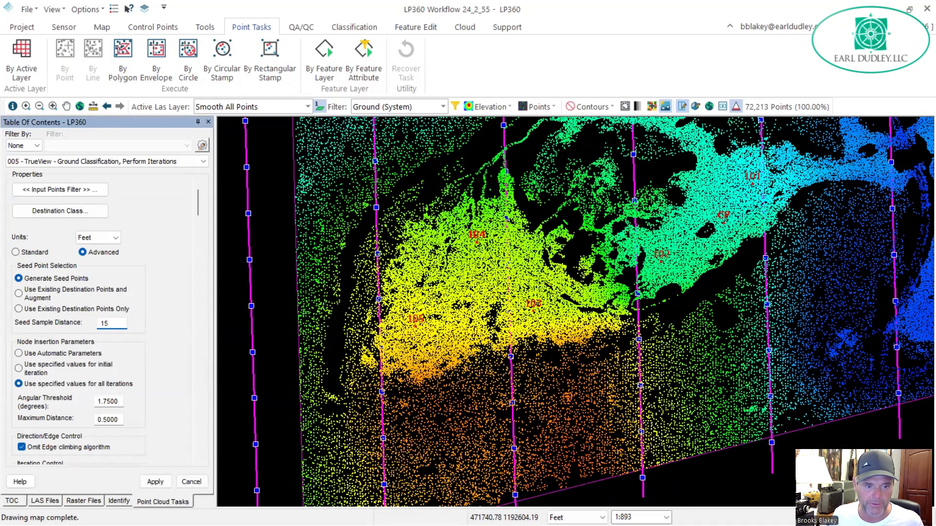
double_click(116, 405)
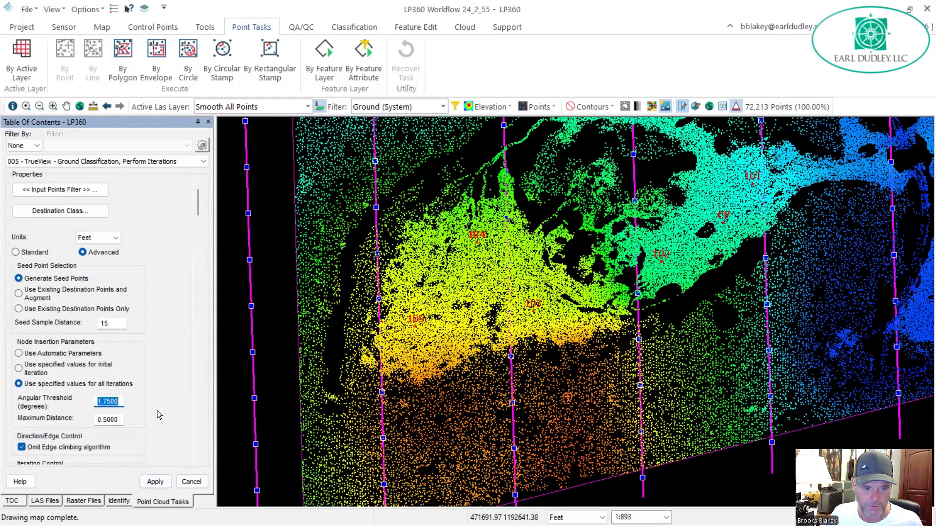
left_click(155, 481)
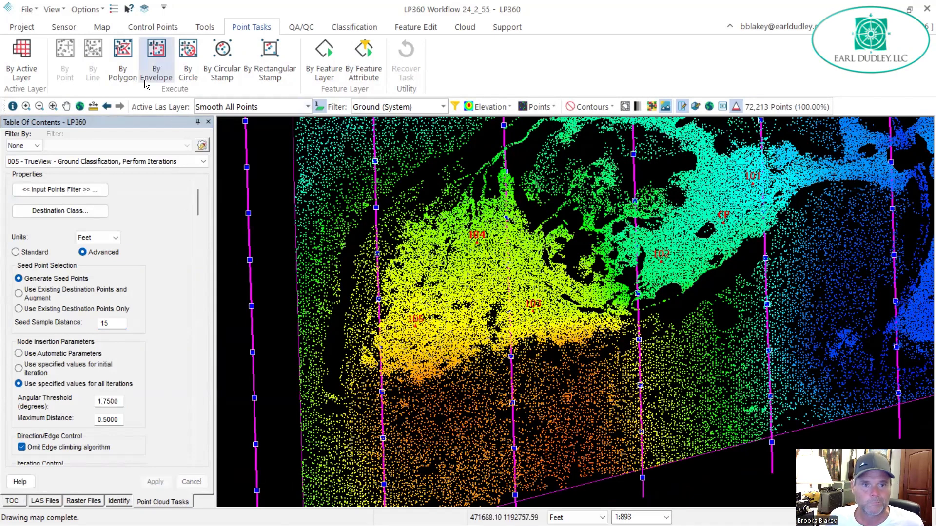
Run the ground classification within a narrow polygon around the empty strip west of points 104 and 105
left_click(128, 53)
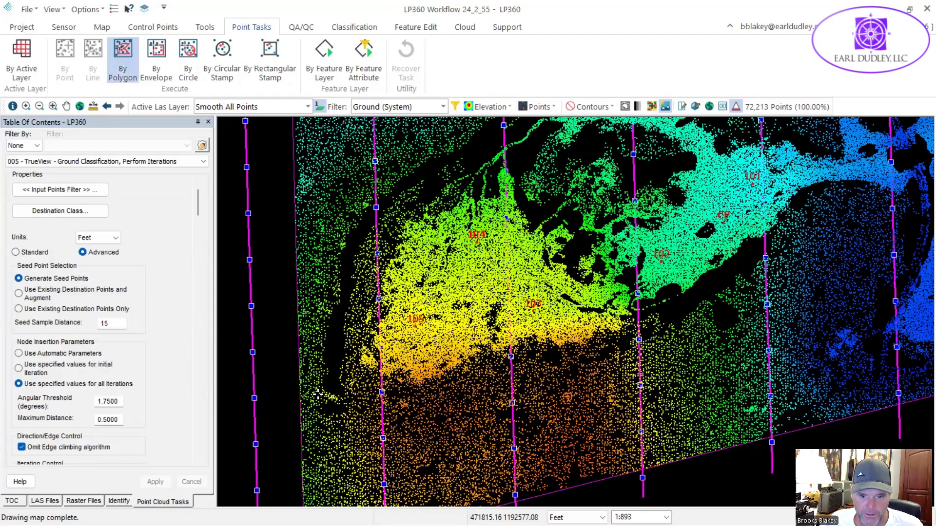
left_click(318, 394)
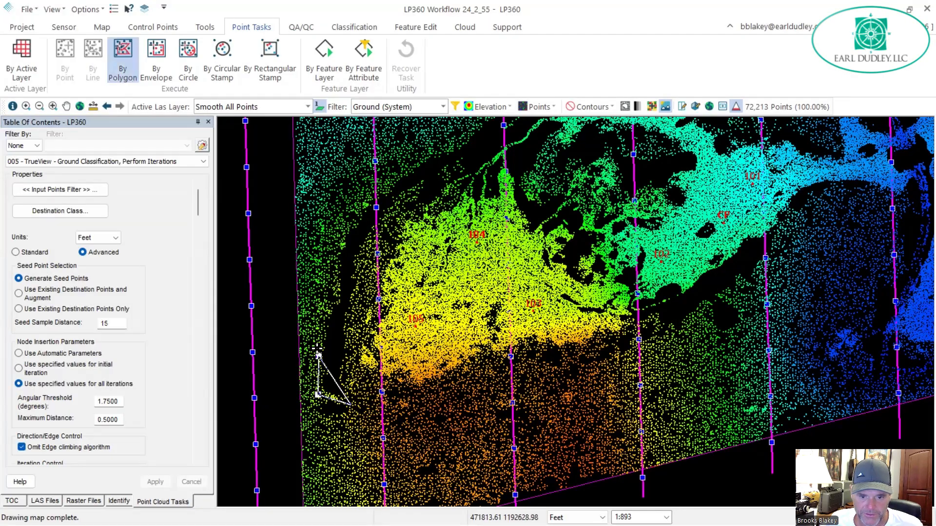
left_click(337, 276)
left_click(342, 239)
double_click(362, 244)
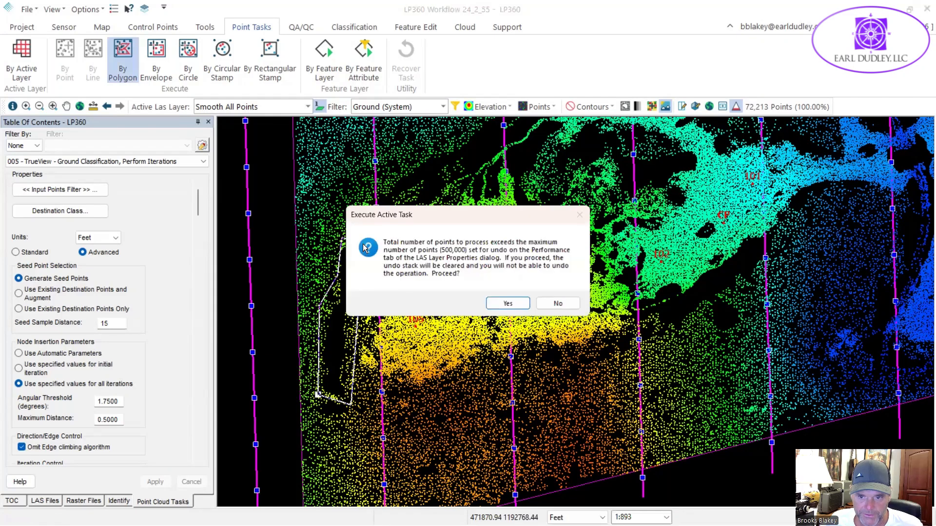
left_click(493, 304)
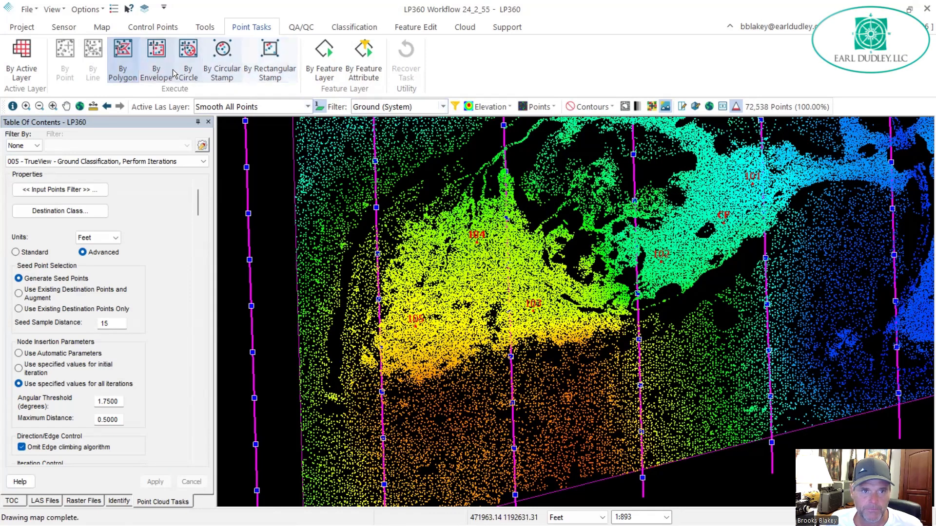
Run the ground classification within a rectangular envelope over another sparse ground area
left_click(155, 60)
middle_click_drag(495, 201, 485, 213)
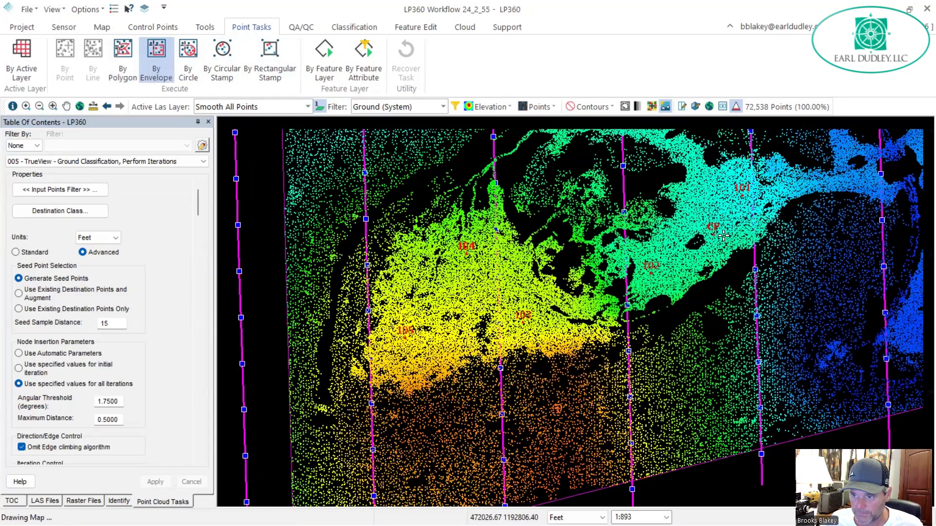
left_click(516, 299)
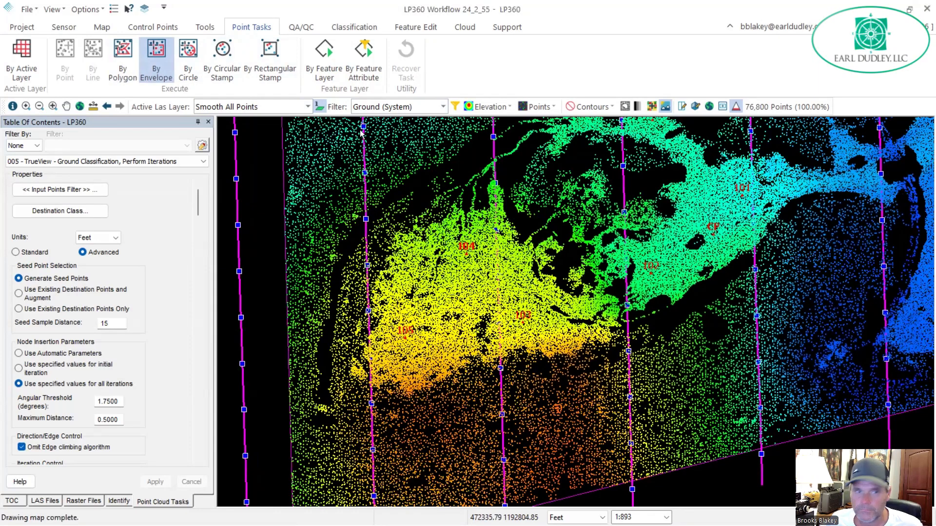
Run the ground classification by circular stamp over sparse ground north of point 104 and southeast of point 101
left_click(227, 82)
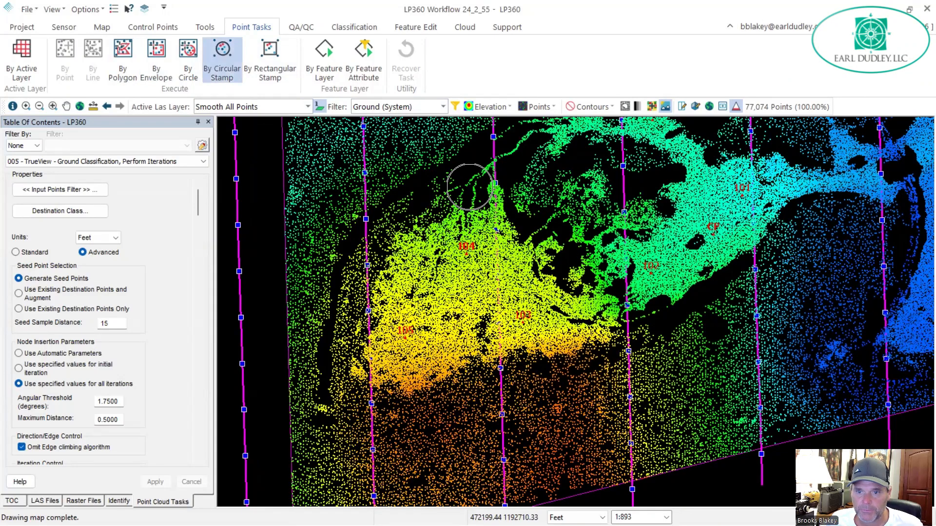
left_click(518, 309)
left_click(503, 303)
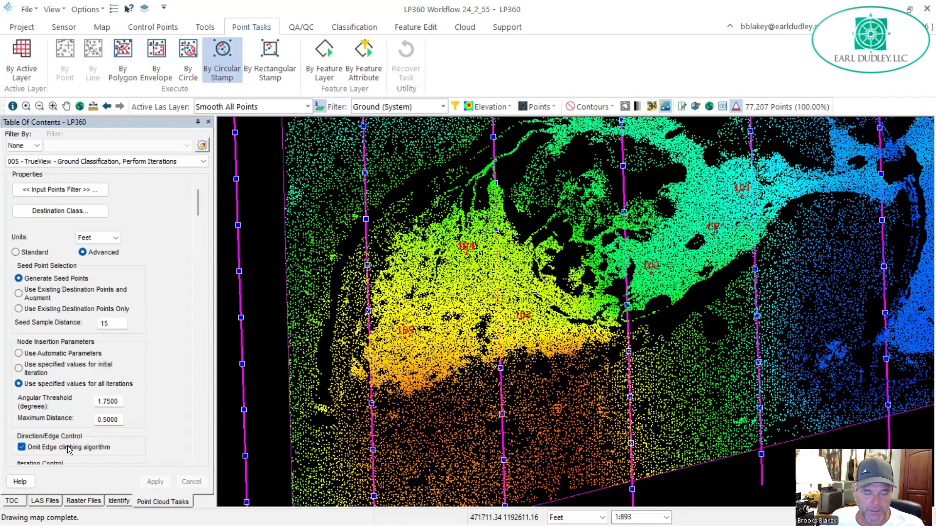
middle_click_drag(613, 163, 543, 229)
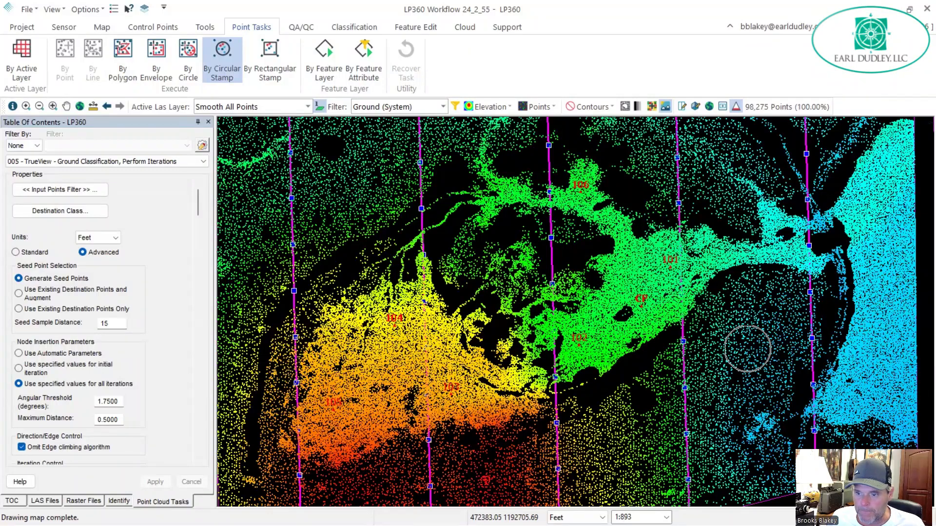
left_click(727, 280)
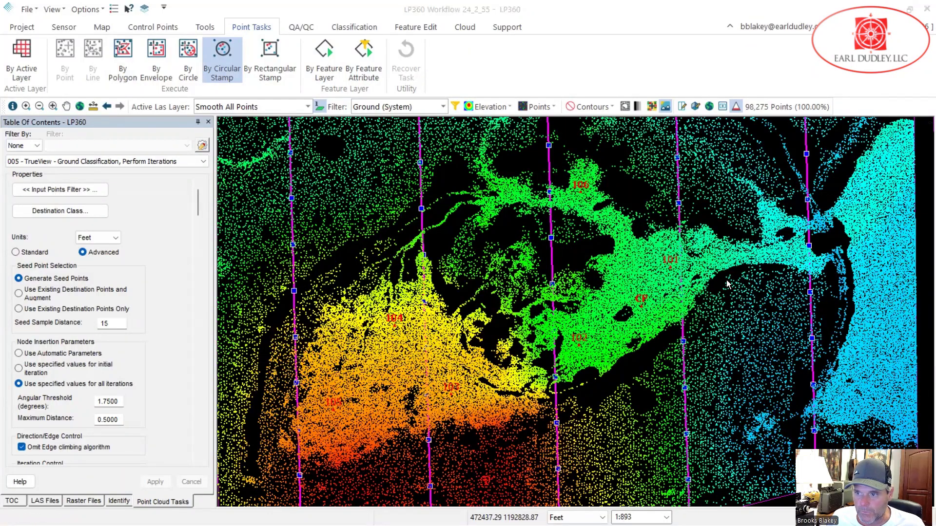
left_click(508, 302)
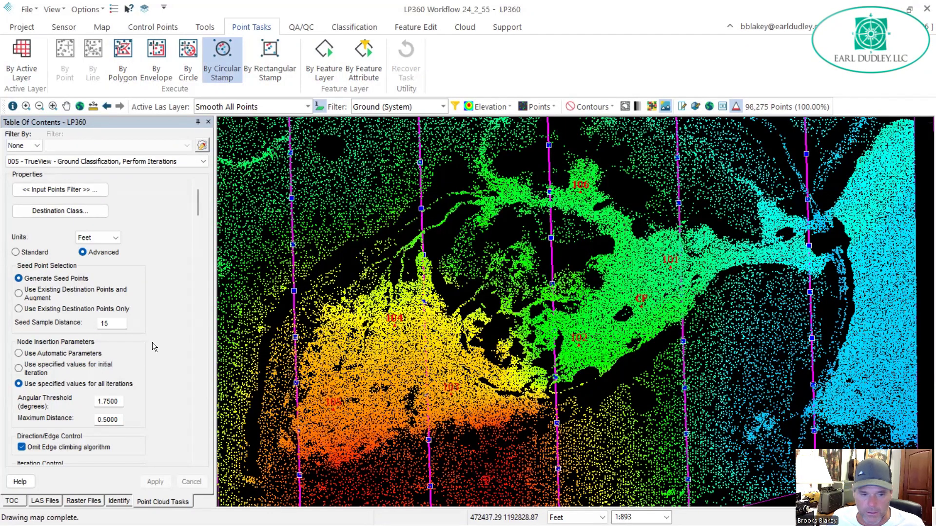
Set the angular threshold to 2 degrees, apply it, and rerun the ground classification by circular stamp
double_click(108, 402)
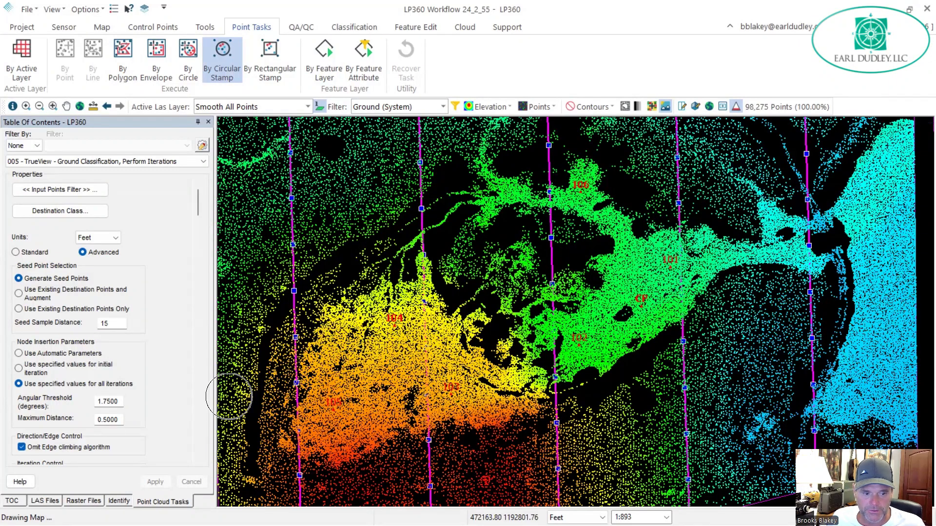
type("2.")
left_click(155, 482)
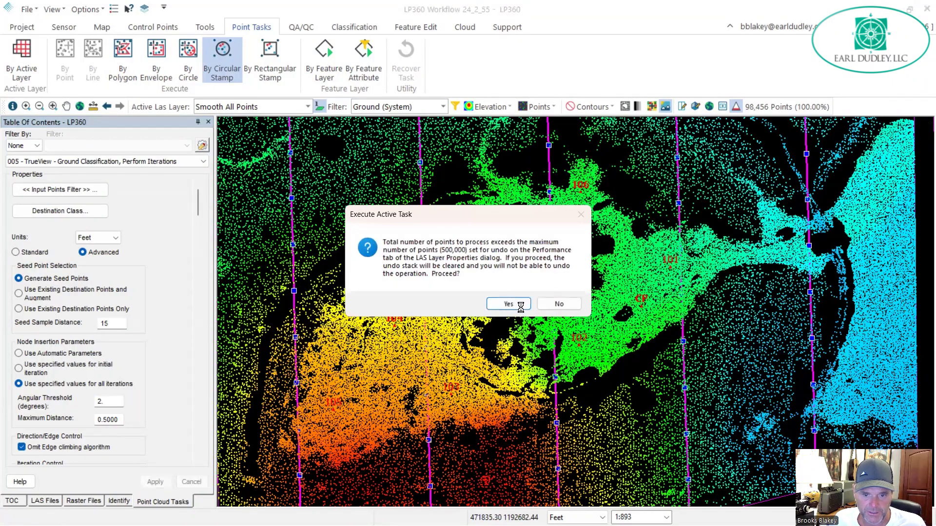
key("Return")
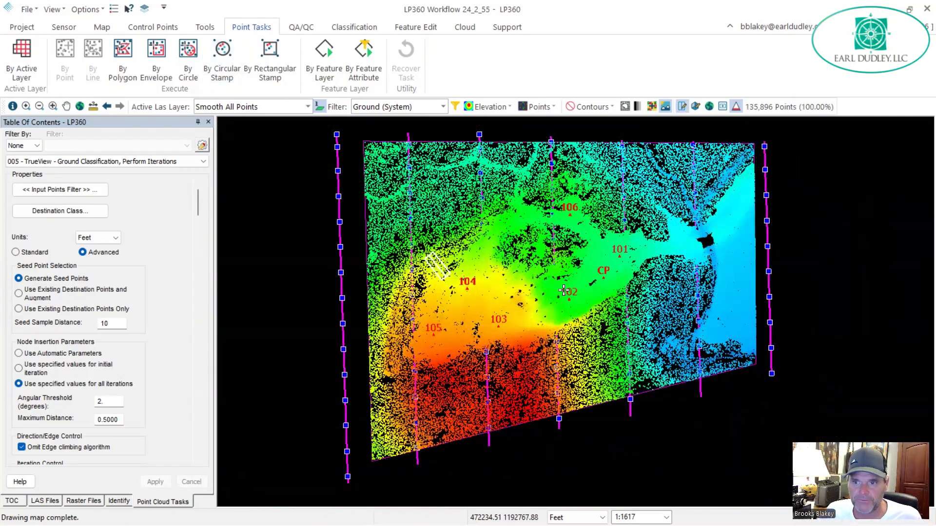
Turn off the full-resolution point display and run the ground classification on the entire active Smooth All Points layer
scroll(636, 273, "up", 1)
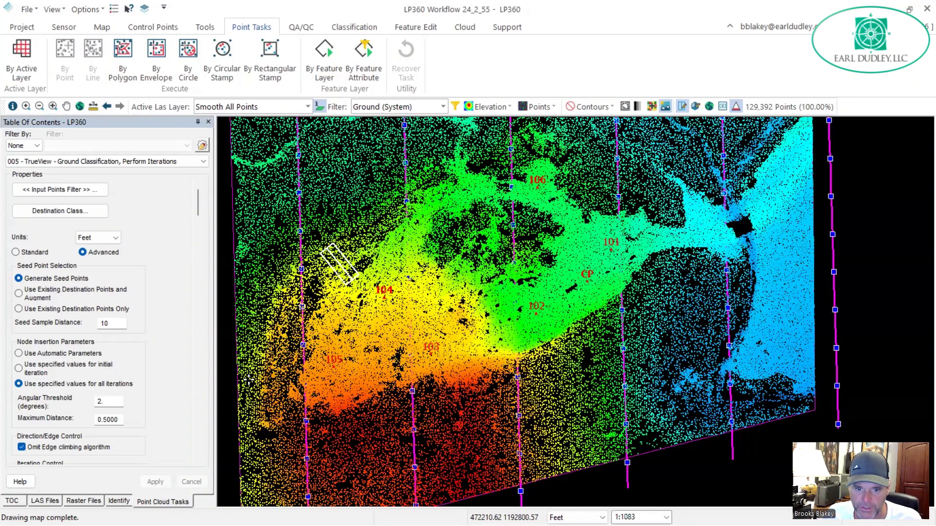
middle_click_drag(438, 232, 437, 238)
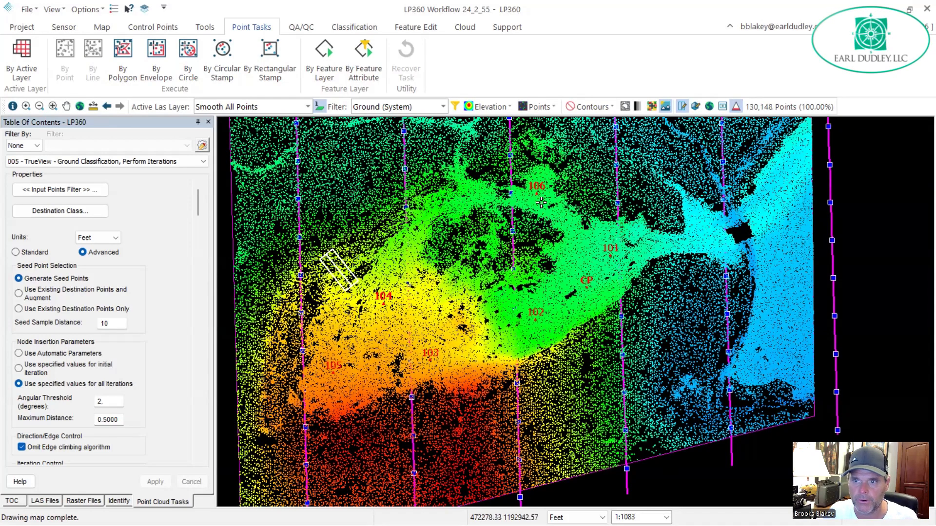
scroll(496, 254, "down", 1)
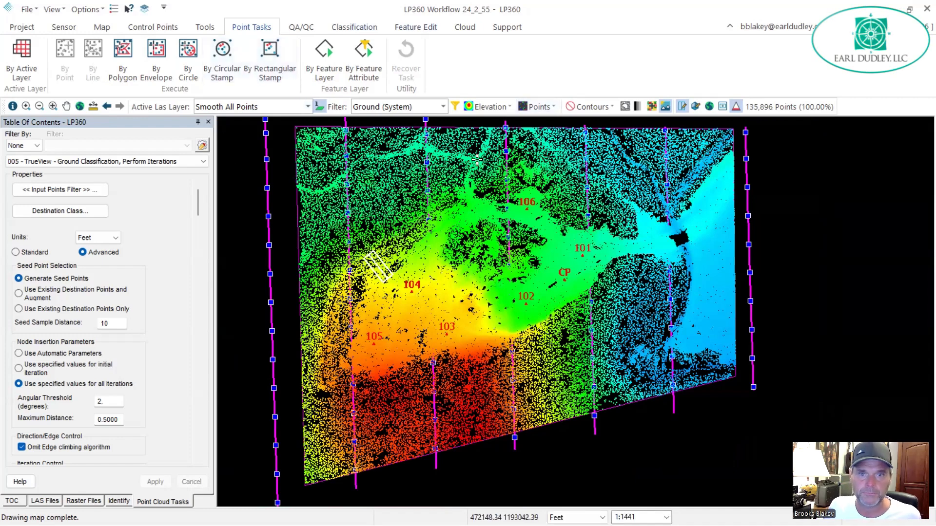
left_click(737, 107)
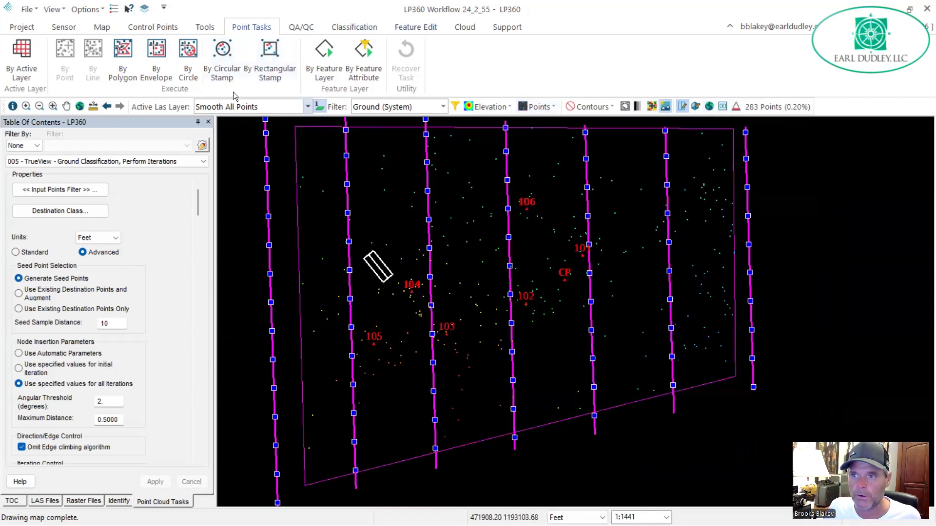
left_click(25, 53)
left_click(562, 317)
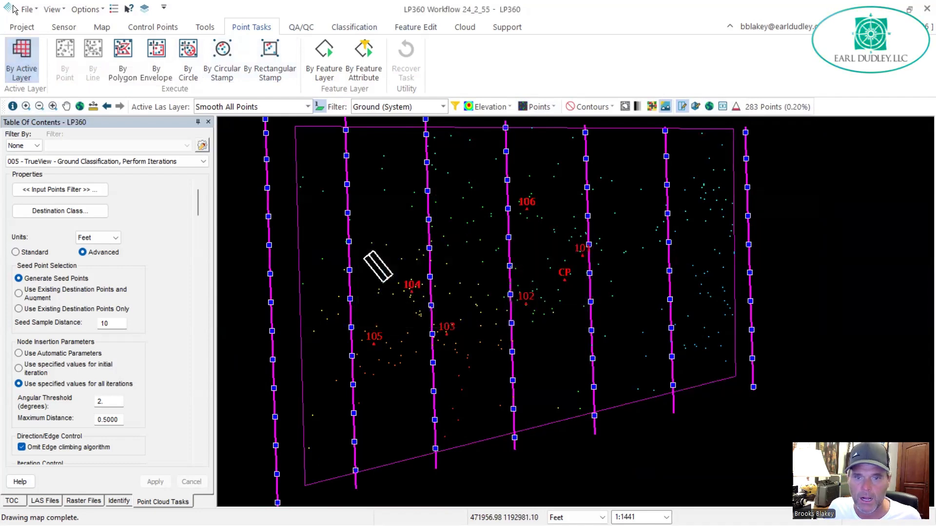
Start a surface export of the Smooth All Points layer with its input points filtered to Ground (System)
left_click(31, 30)
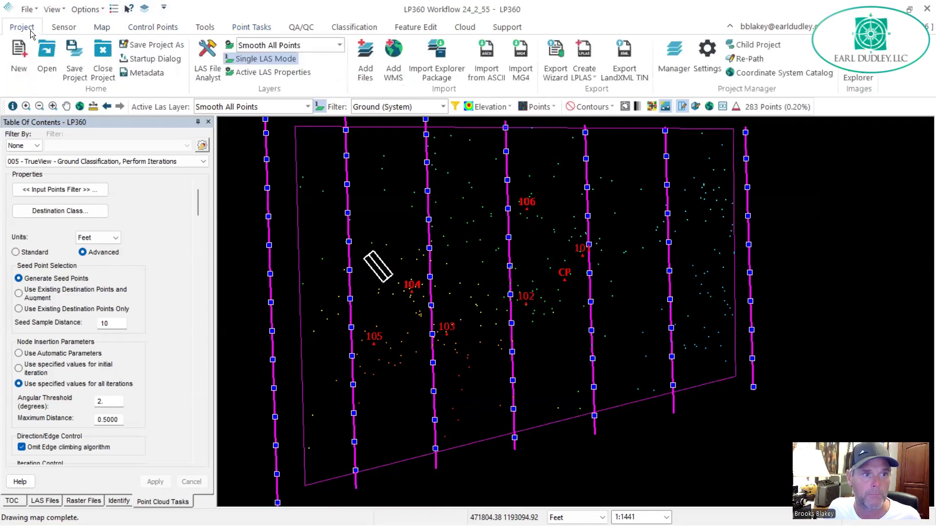
left_click(556, 61)
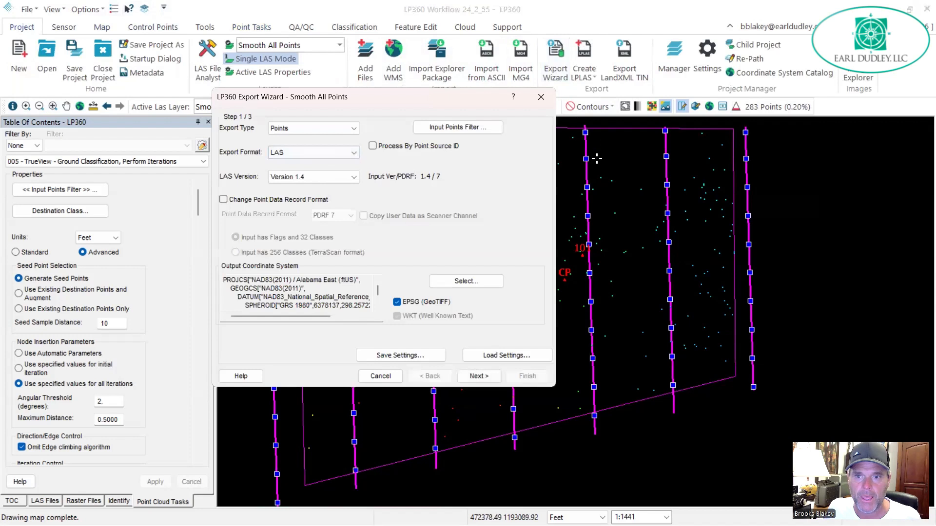
left_click(312, 128)
left_click(312, 139)
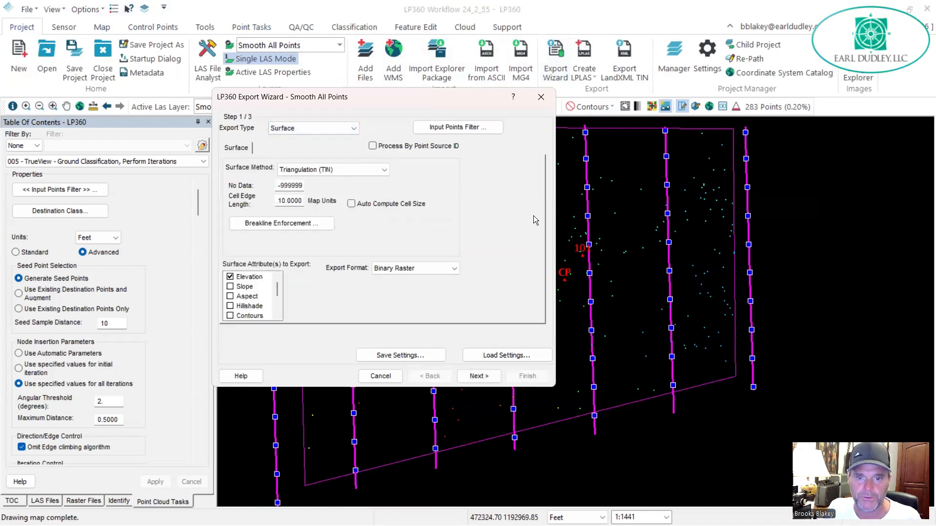
left_click(455, 129)
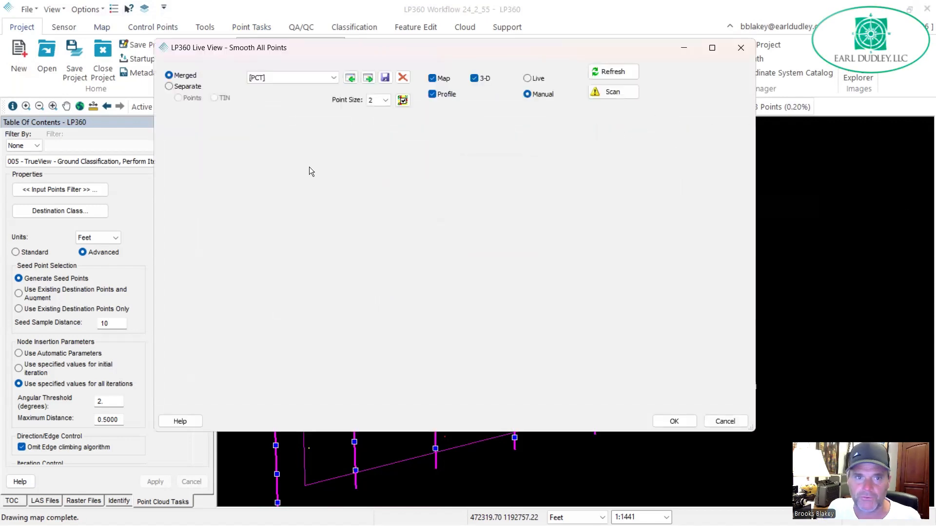
left_click(334, 78)
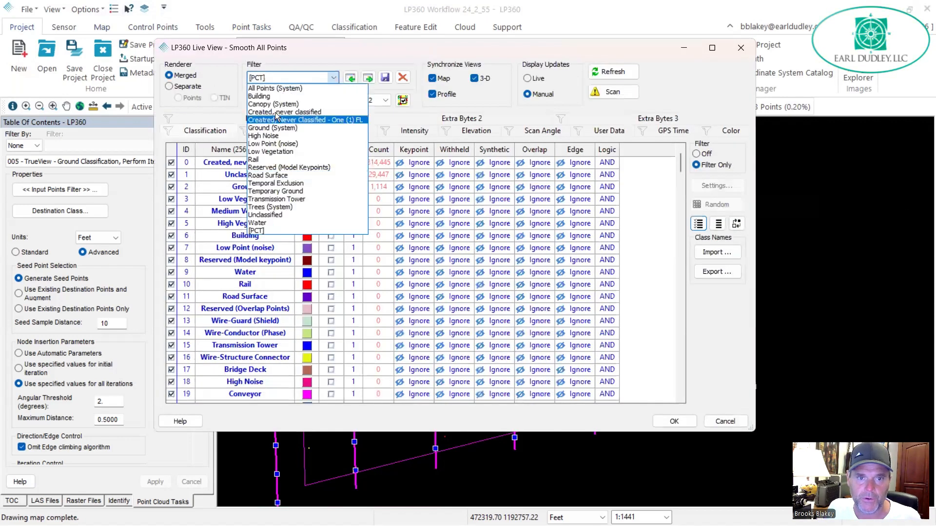
left_click(302, 127)
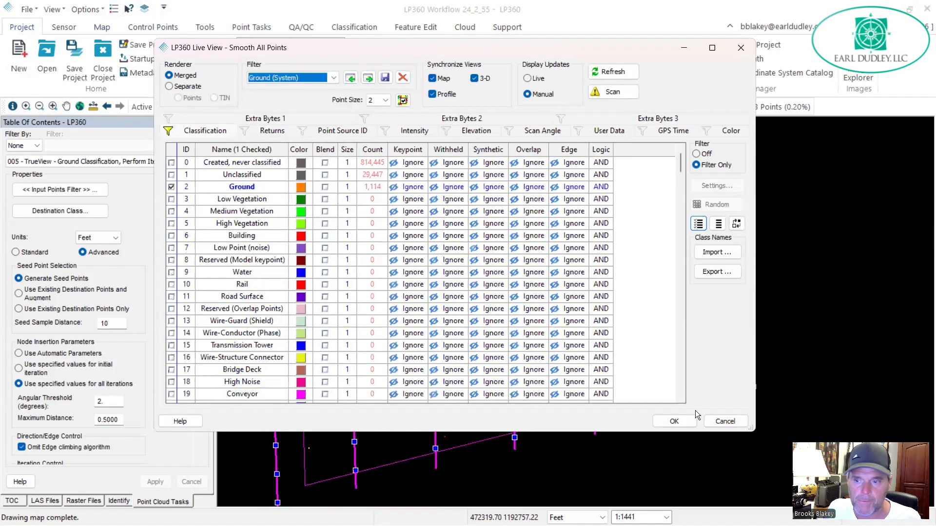
key("Return")
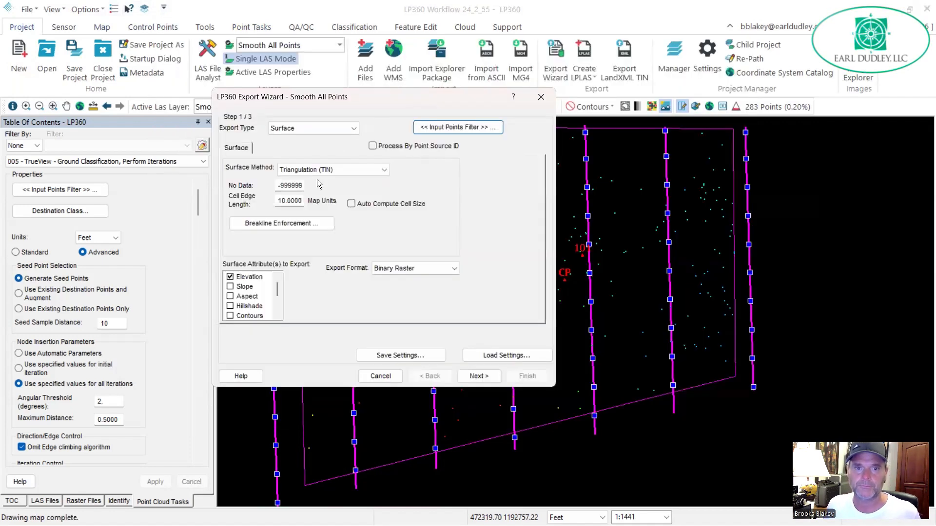
Set the surface cell edge length to 0.1 map units and export Contours instead of Elevation
double_click(295, 202)
type(".1")
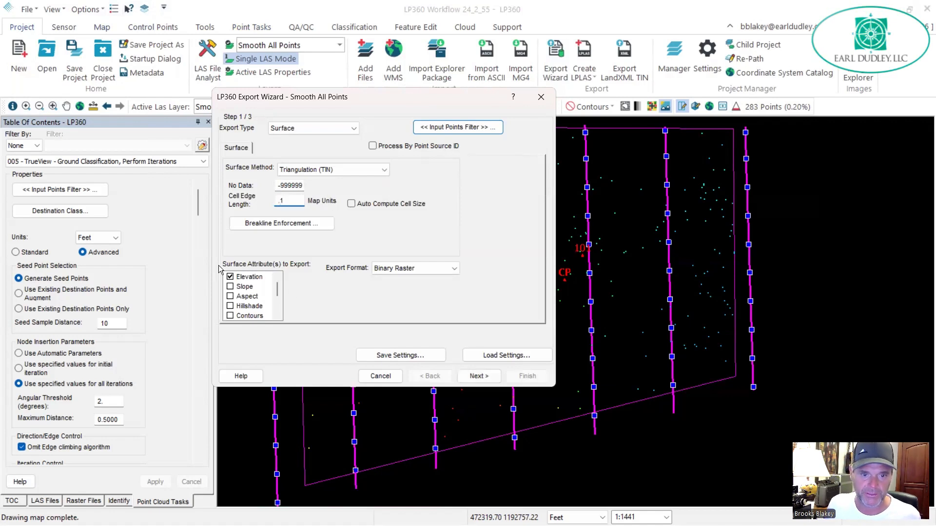
left_click(232, 279)
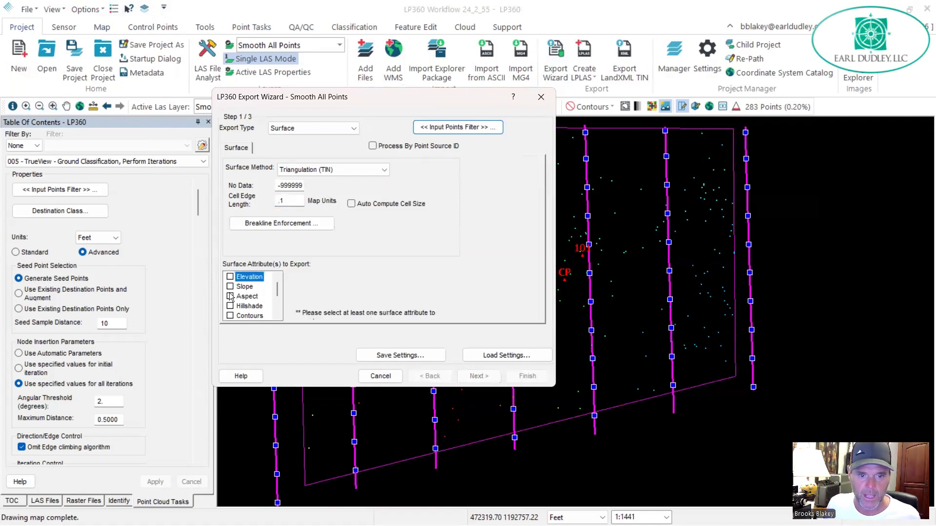
left_click(231, 316)
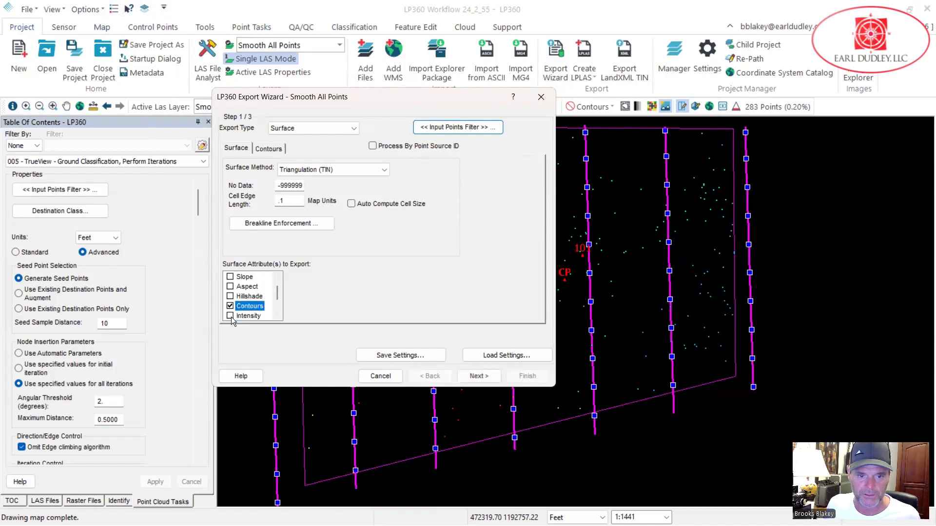
left_click(488, 374)
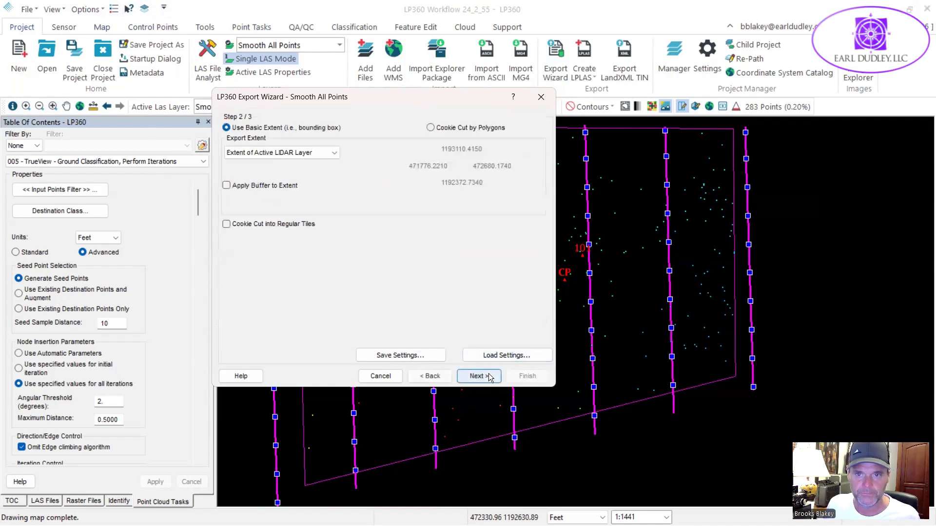
Limit the export by cookie cutting to the Springville Site.kml polygon layer and choose its name field
left_click(430, 127)
left_click(353, 145)
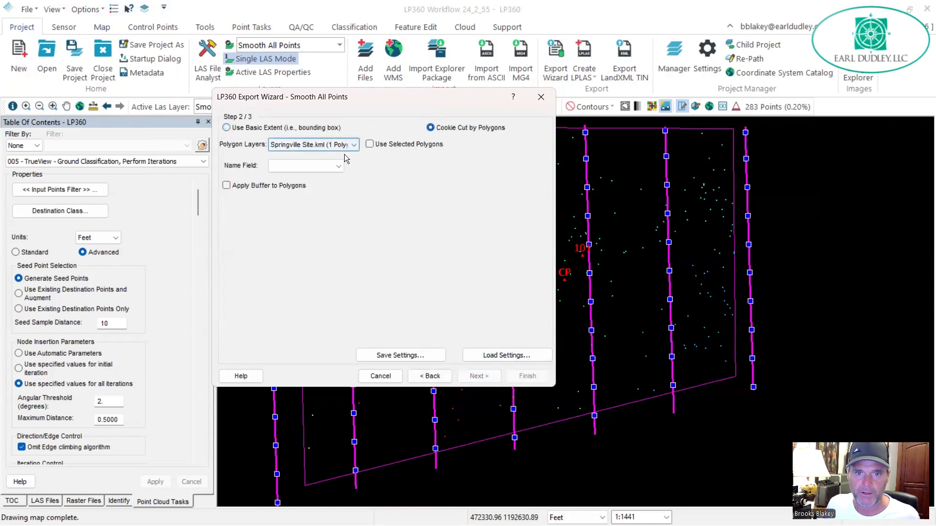
left_click(323, 157)
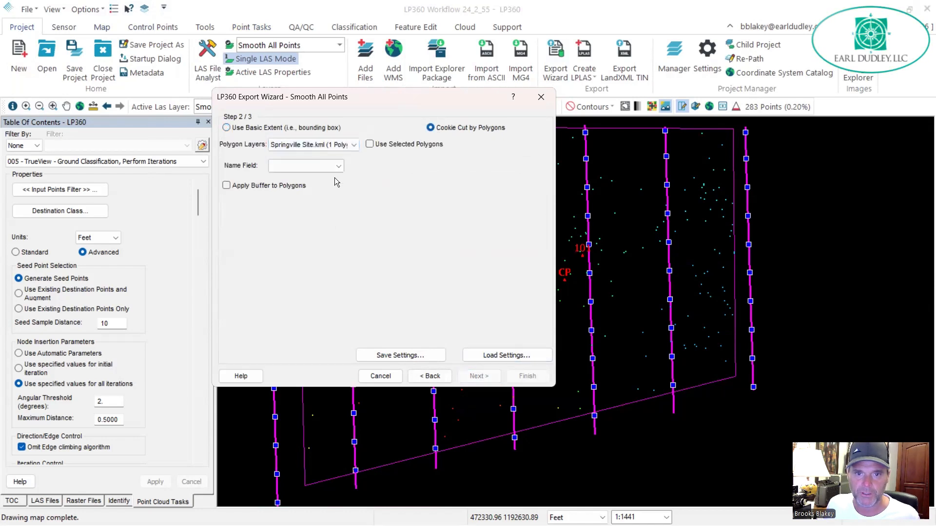
left_click(336, 167)
left_click(308, 177)
left_click(484, 375)
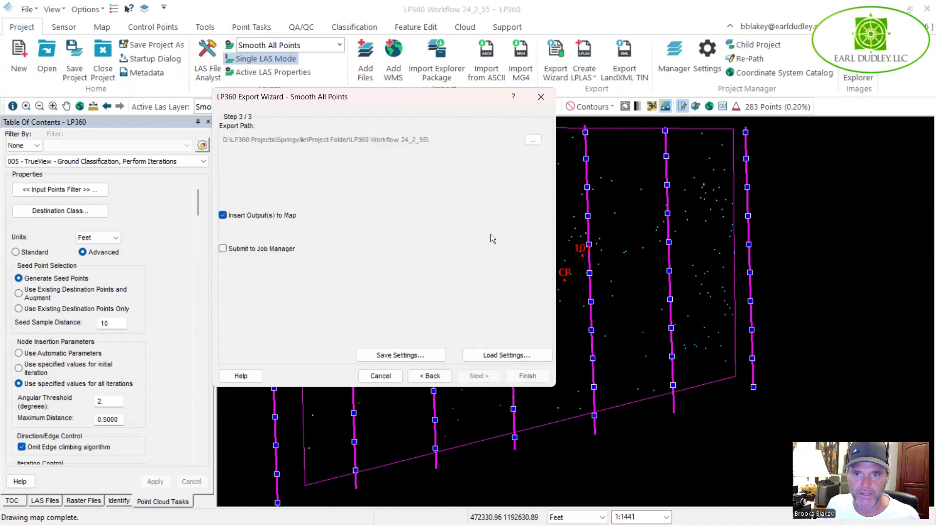
Export the contours into a new folder named Contours inside the LP360 Workflow 24_2_55 project folder
left_click(531, 140)
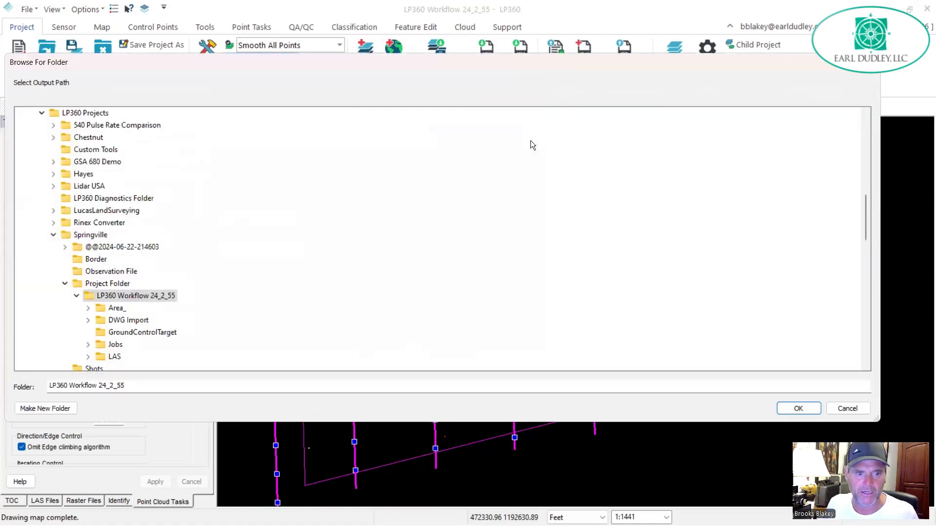
left_click(155, 300)
right_click(154, 298)
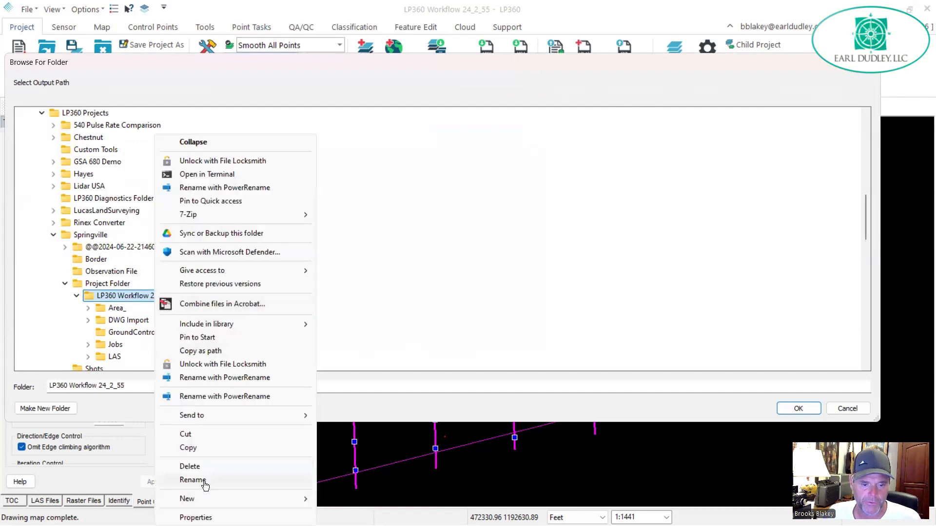
mouse_move(280, 503)
left_click(341, 499)
type("Contours")
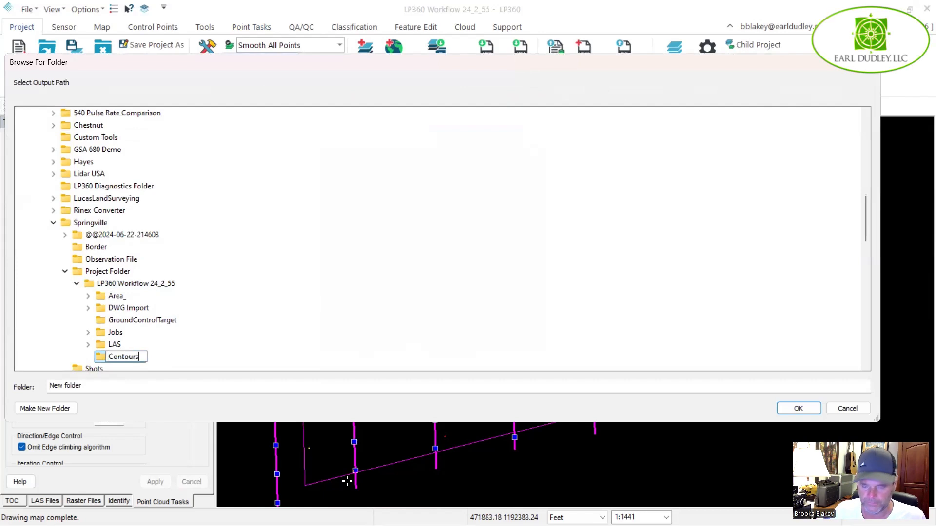
key("Return")
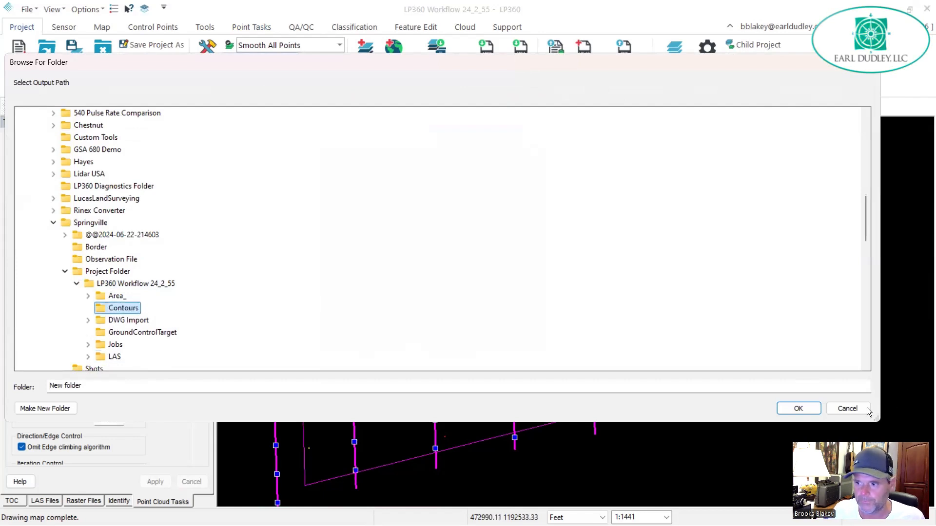
left_click(786, 409)
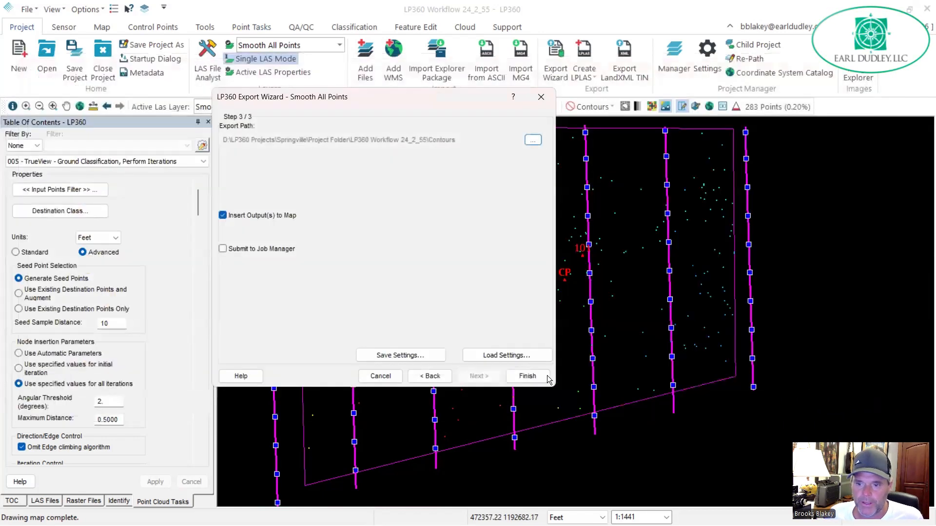
left_click(528, 375)
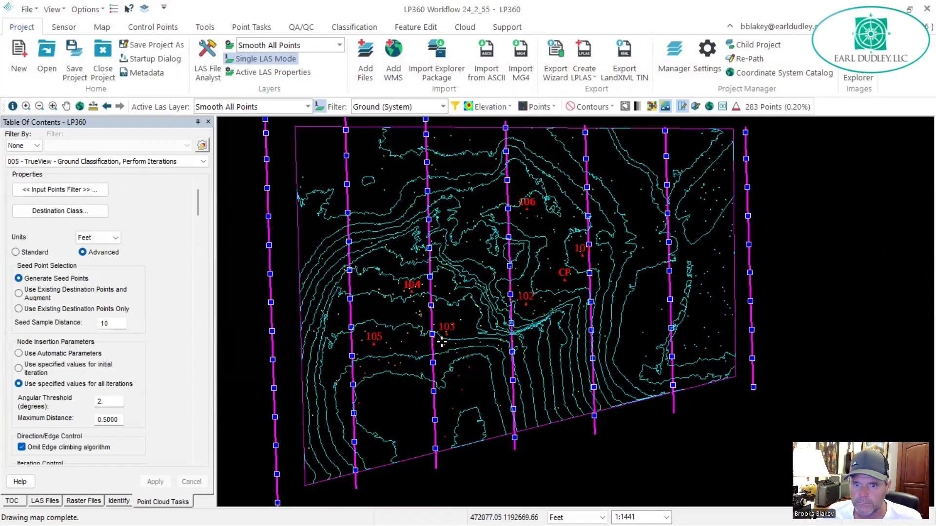
Examine the exported contours across the site, around the control points and along the eastern side
scroll(447, 358, "up", 1)
middle_click_drag(614, 300, 617, 271)
middle_click_drag(501, 274, 487, 354)
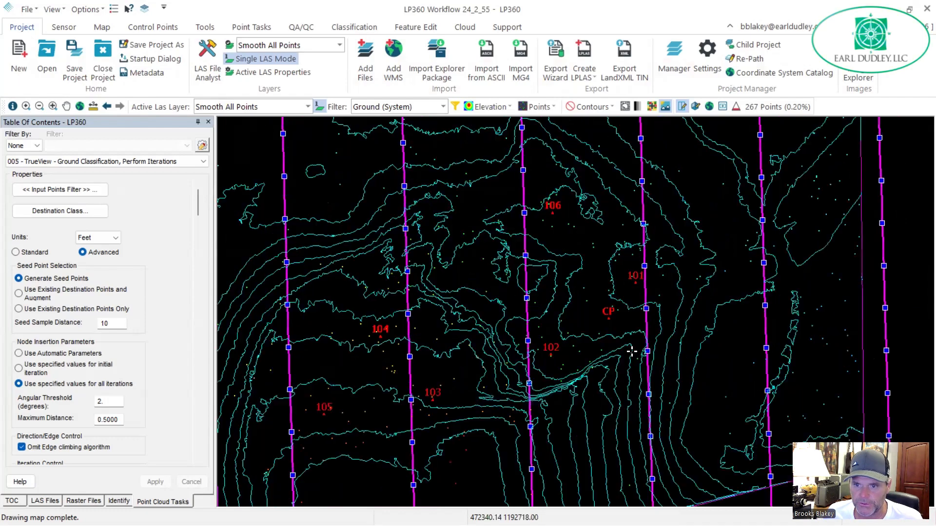
middle_click_drag(476, 250, 429, 284)
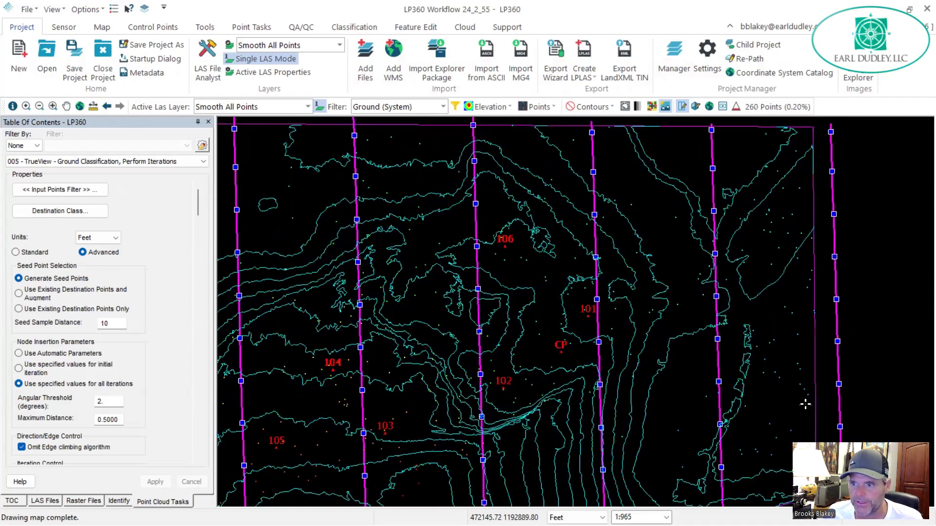
middle_click_drag(709, 269, 710, 282)
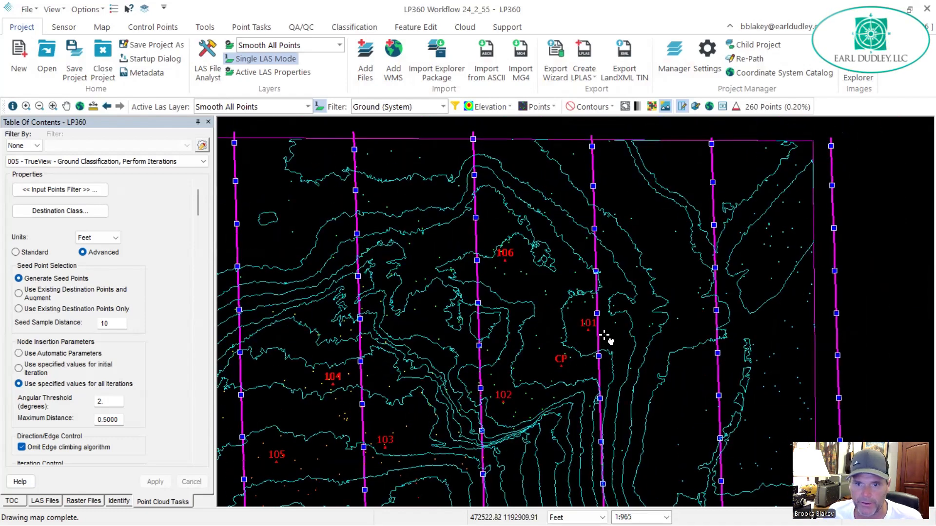
middle_click_drag(575, 336, 654, 329)
middle_click_drag(593, 395, 608, 336)
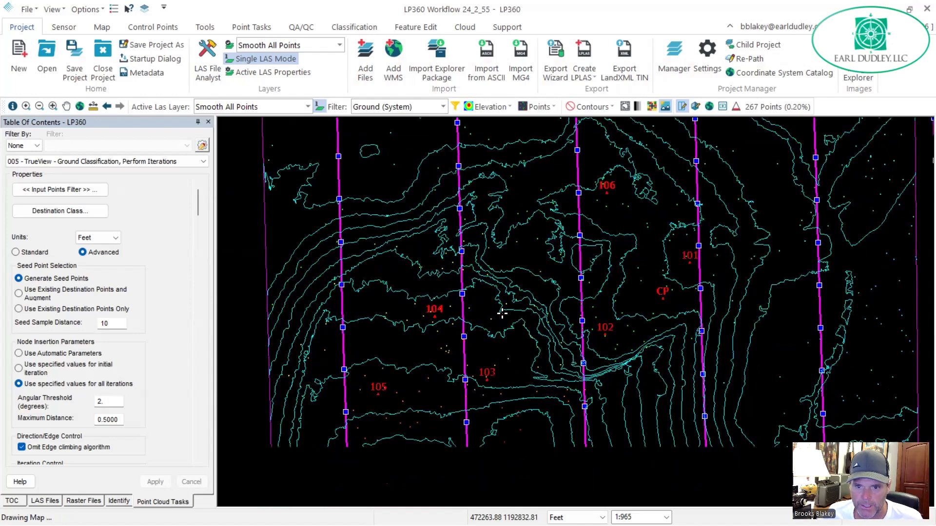
middle_click_drag(441, 344, 442, 338)
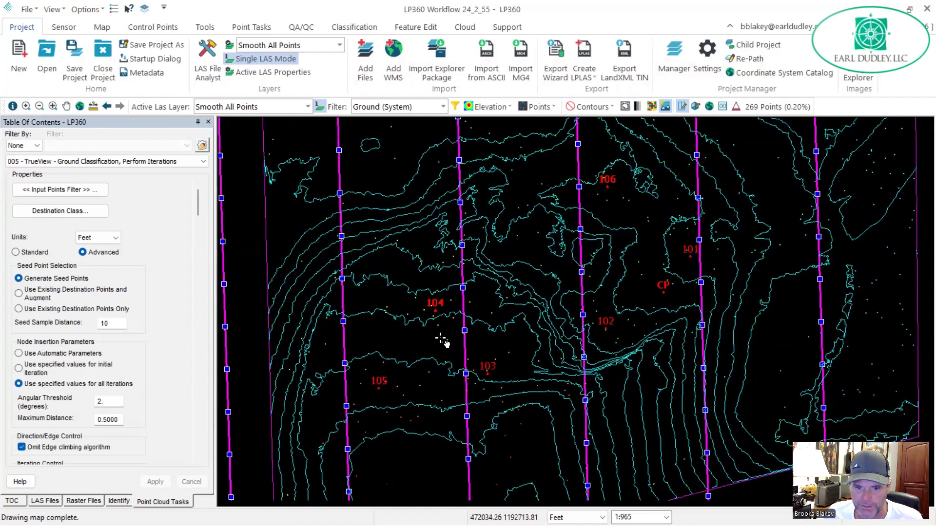
middle_click_drag(598, 367, 598, 363)
middle_click_drag(638, 395, 577, 433)
middle_click_drag(707, 305, 706, 335)
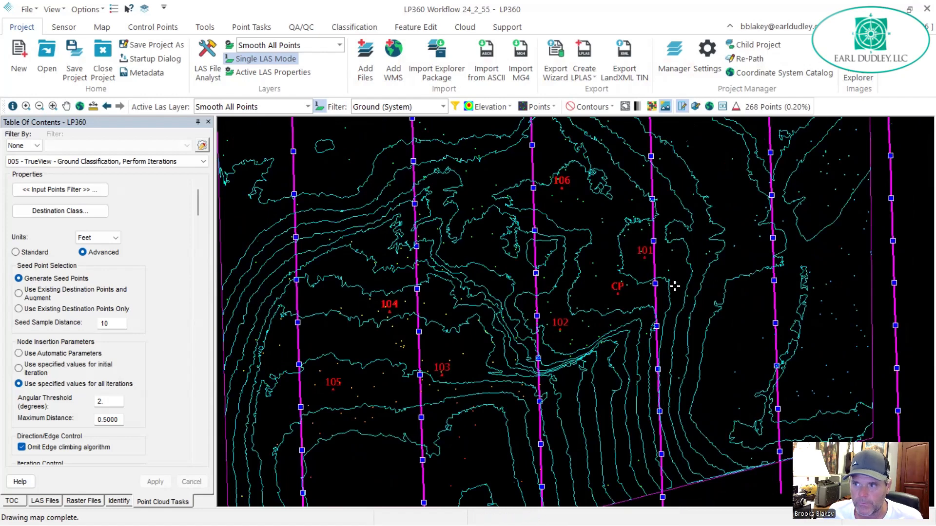
middle_click_drag(407, 207, 399, 241)
middle_click_drag(471, 289, 469, 310)
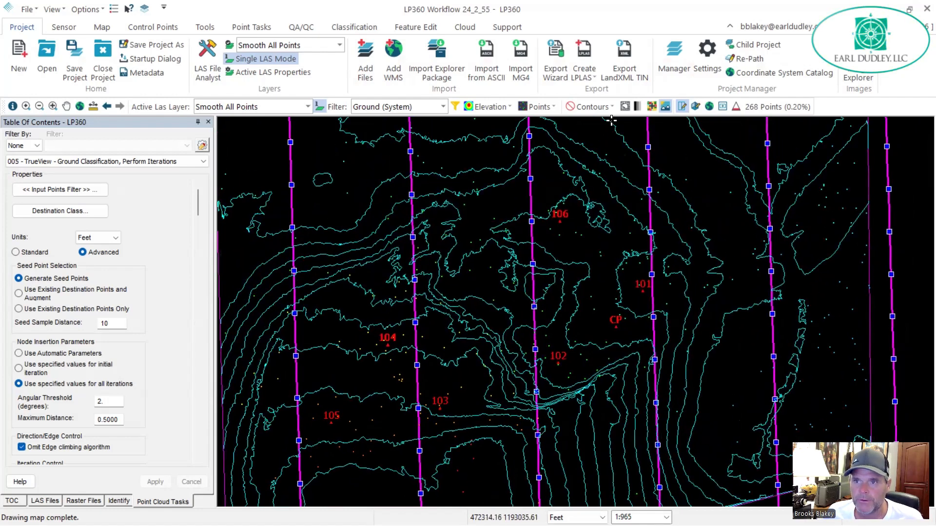
Start a LandXML TIN export filtered to Ground (System) and scan the layer for full class point counts
left_click(629, 54)
left_click(599, 285)
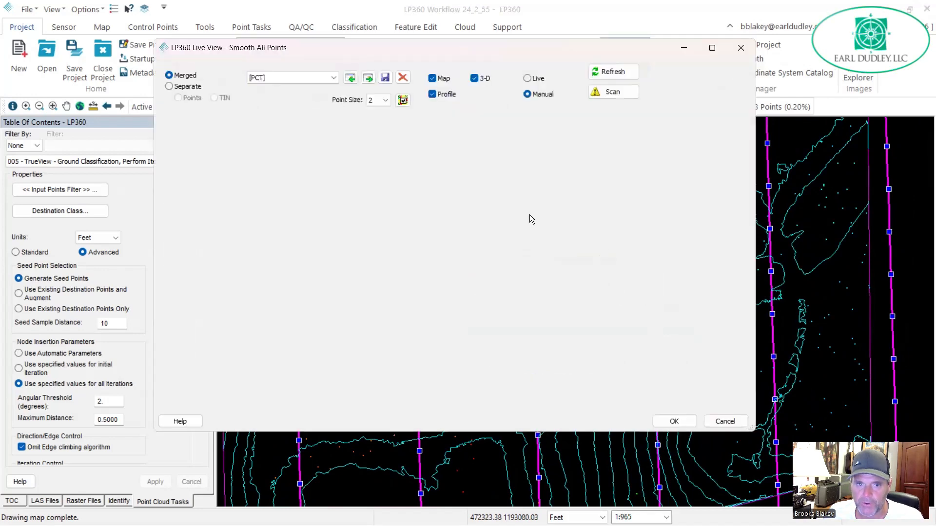
left_click(334, 78)
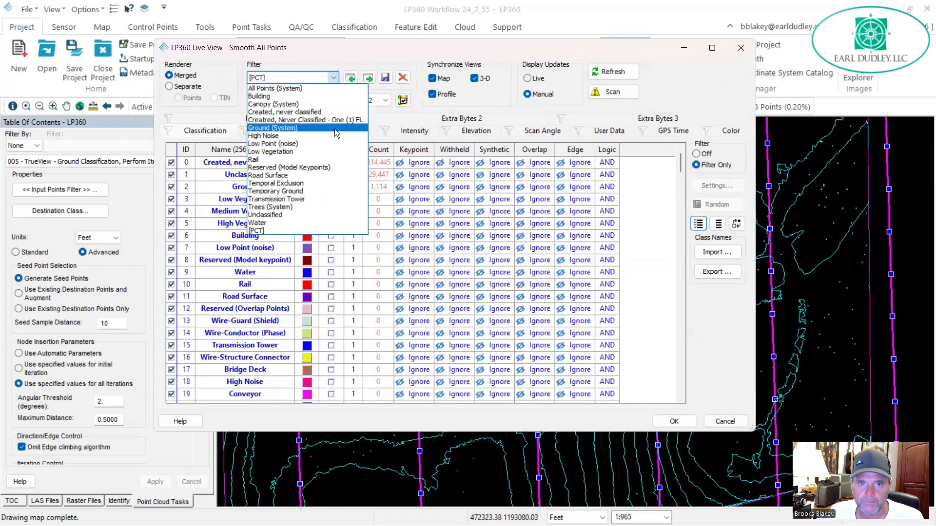
left_click(334, 128)
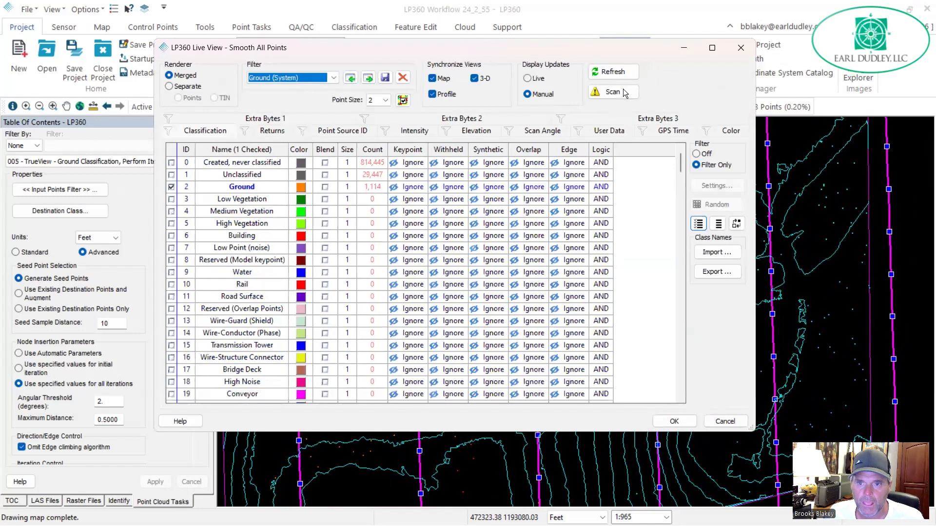
left_click(623, 96)
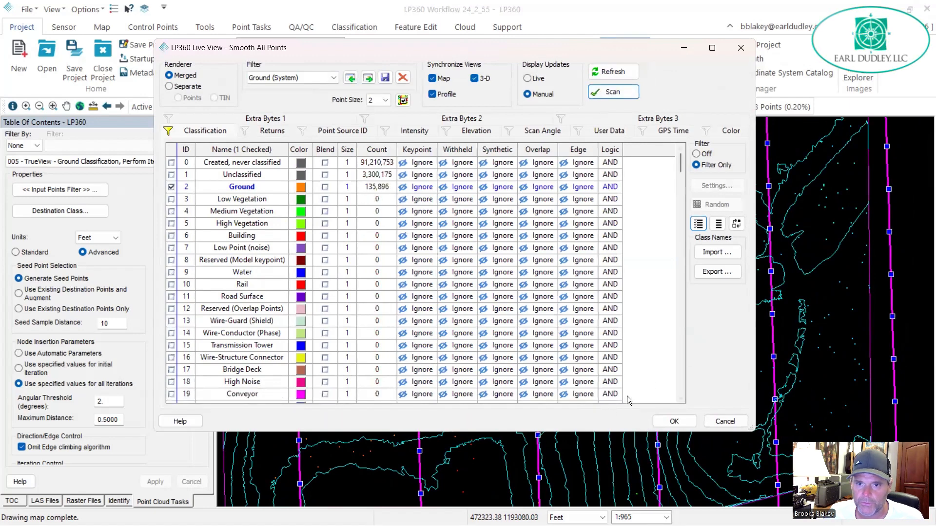
left_click(675, 422)
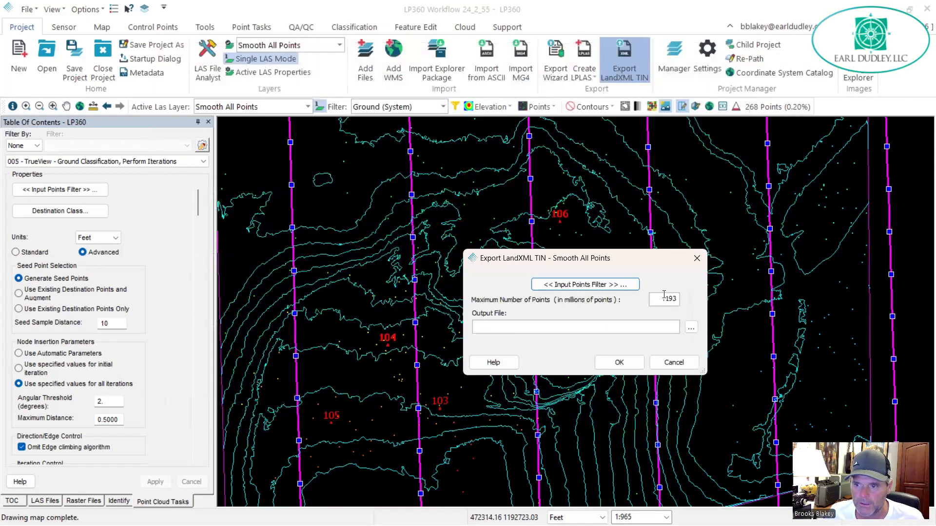
Set the LandXML TIN's maximum number of points to .135 million and name the output file Surface
key("Tab")
key("BackSpace")
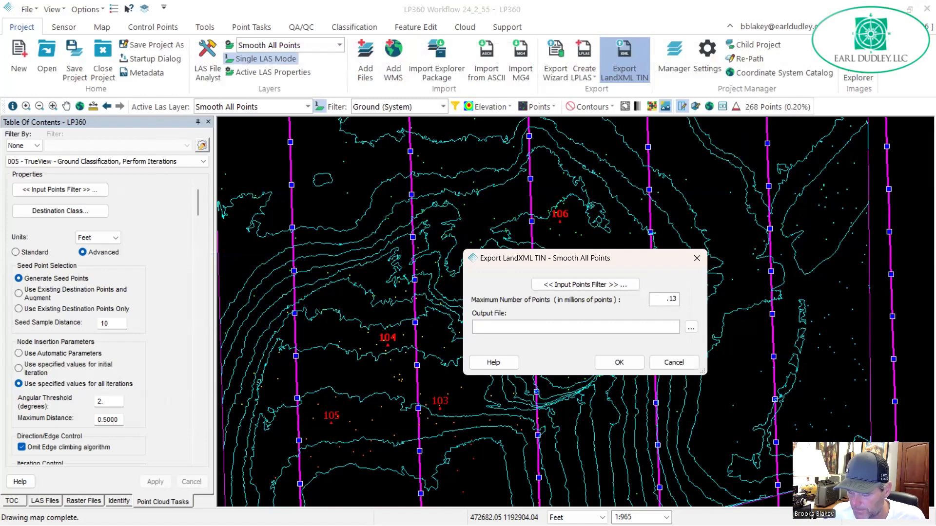
type(".135")
key("Tab")
key("Tab")
key("Return")
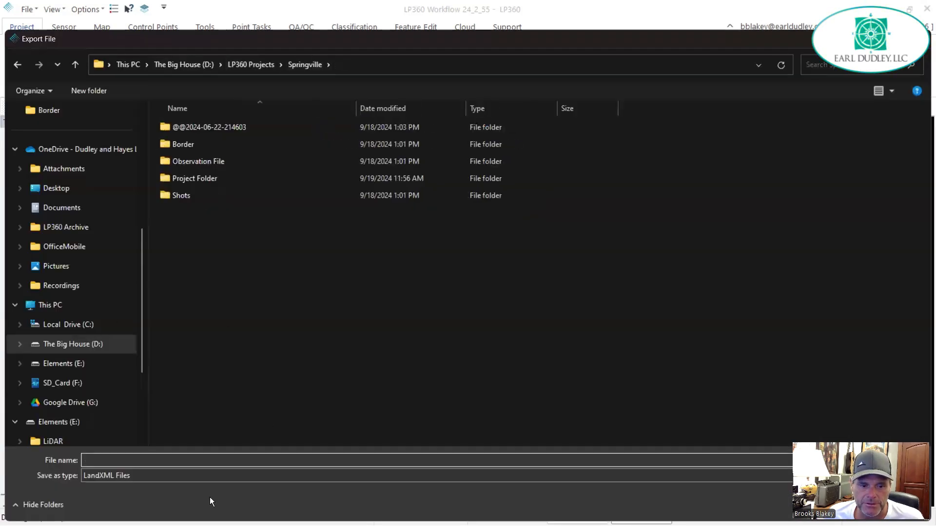
type("Surface")
key("Return")
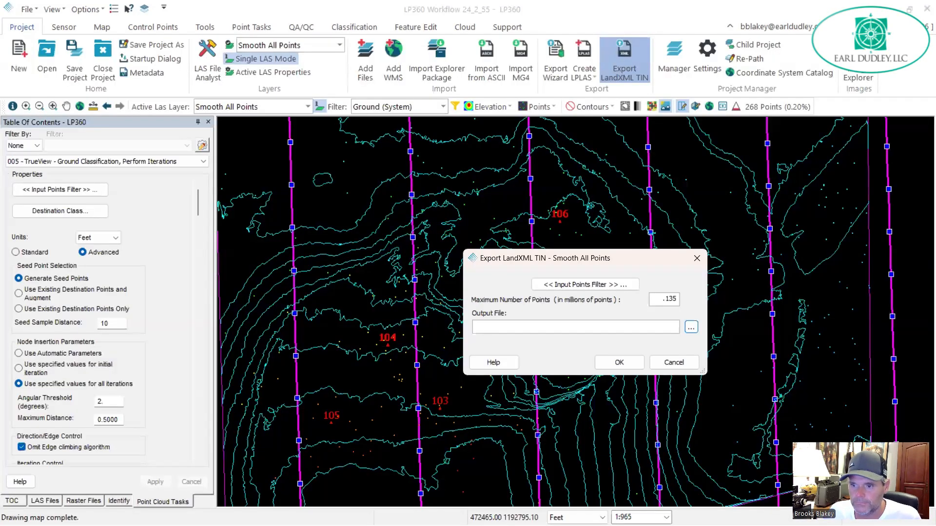
Run the LandXML TIN export and close its completion report
left_click(618, 363)
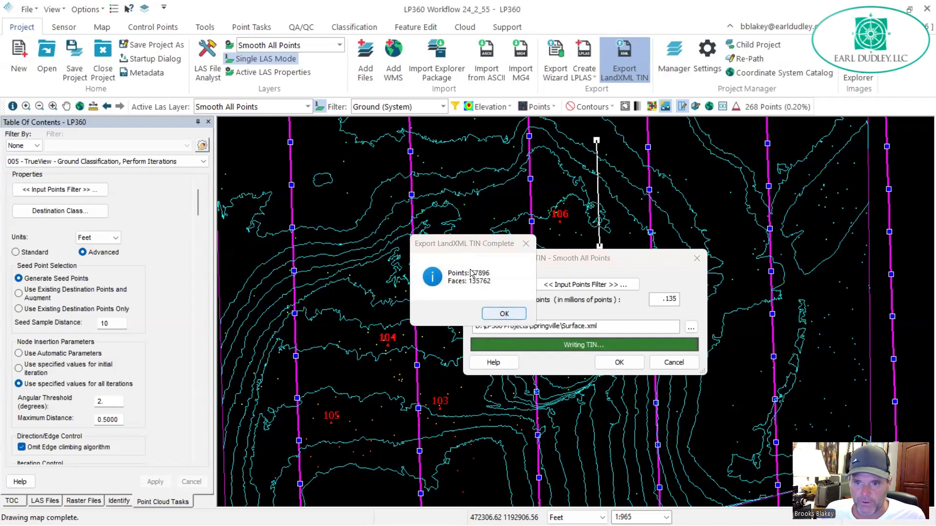
left_click(504, 313)
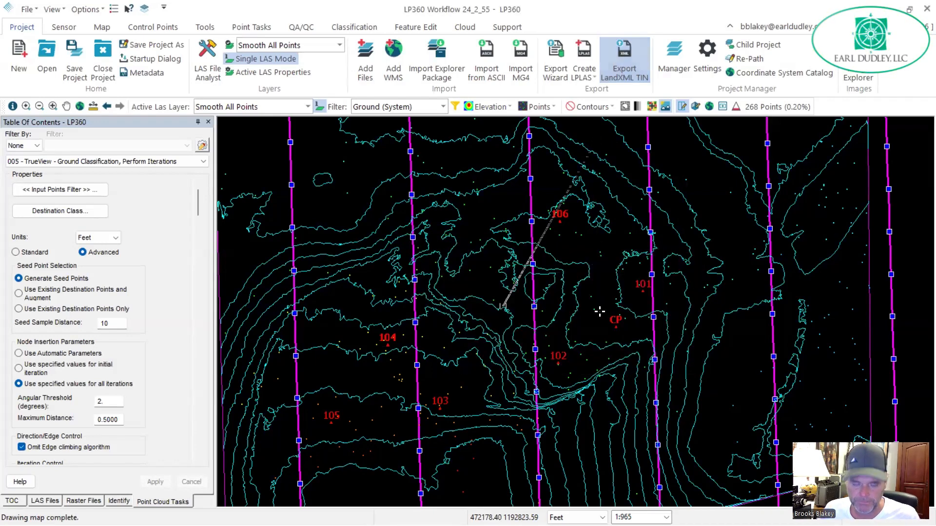
middle_click_drag(546, 279, 550, 248)
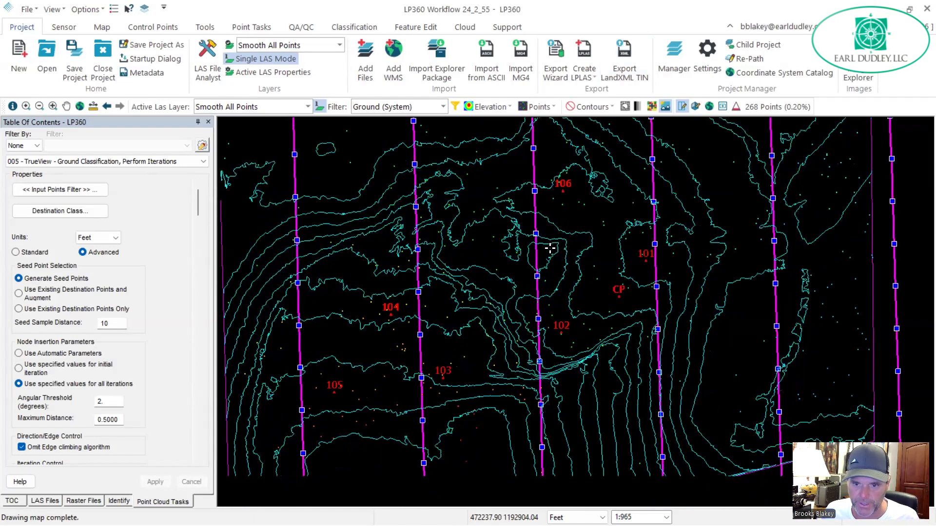
scroll(633, 249, "down", 1)
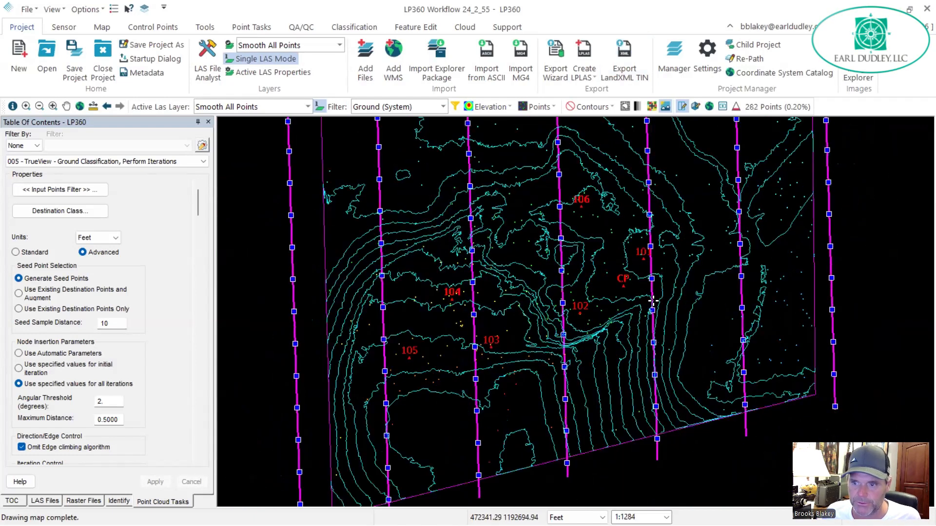
middle_click_drag(628, 354, 560, 378)
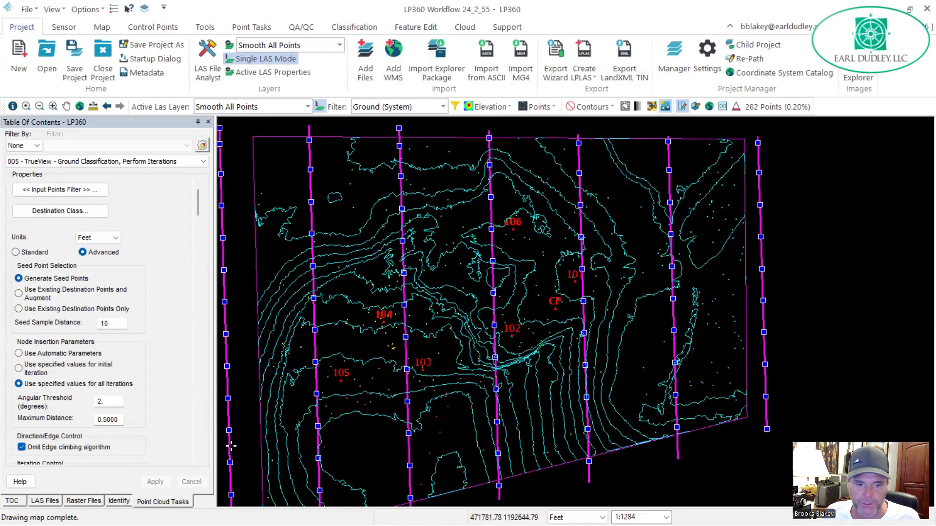
Load the 002 - TrueView - Smooth Point Cloud task and set its source points to the Smooth All Points layer
left_click(181, 161)
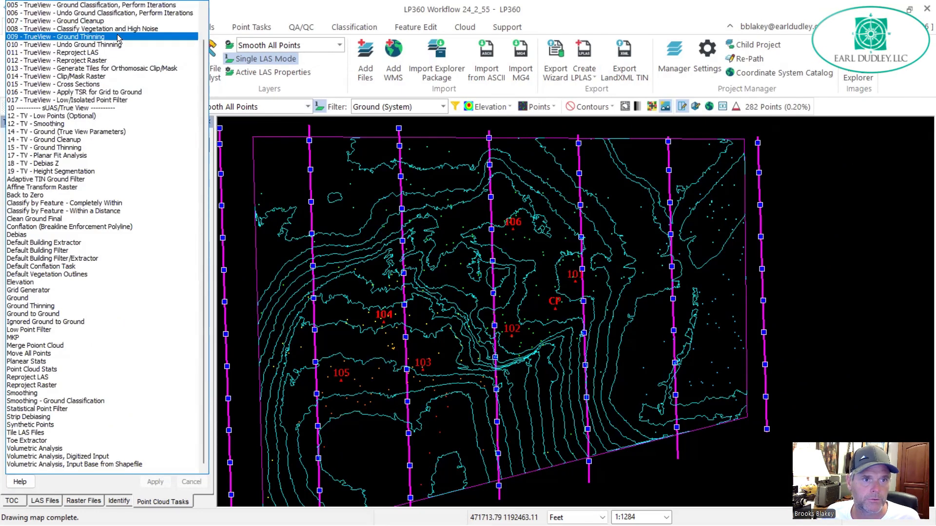
scroll(105, 29, "up", 2)
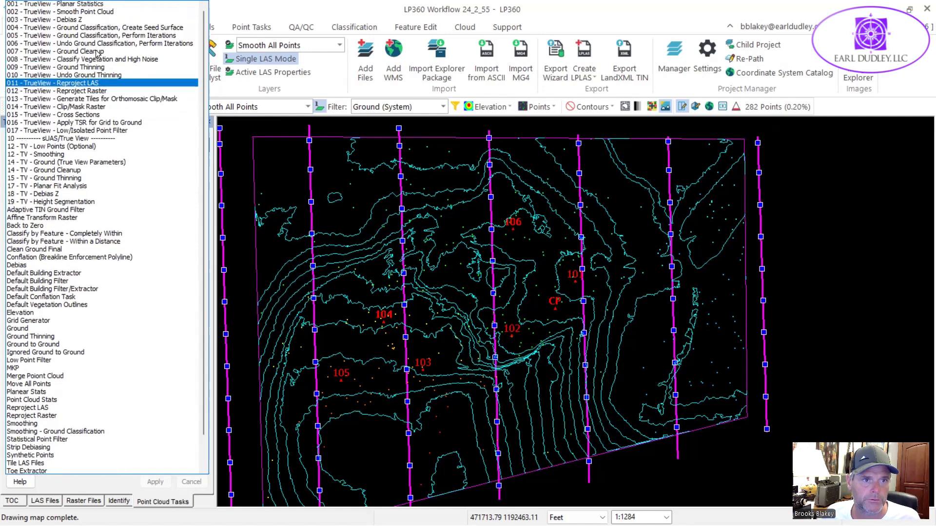
left_click(97, 13)
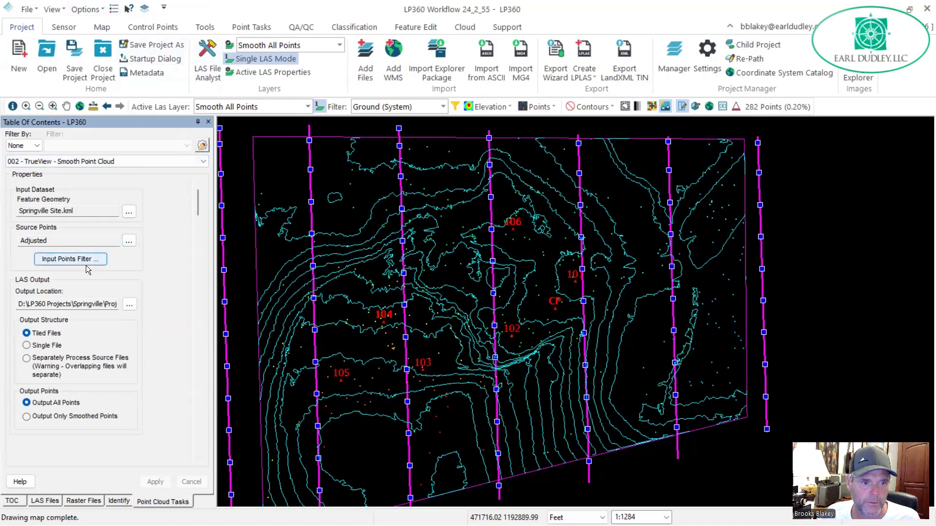
left_click(128, 241)
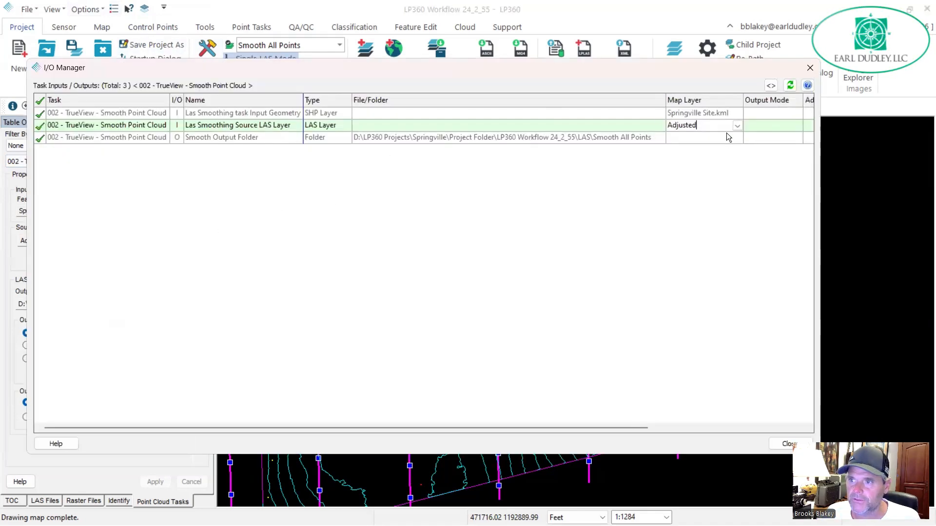
left_click(736, 125)
left_click(708, 145)
left_click(785, 444)
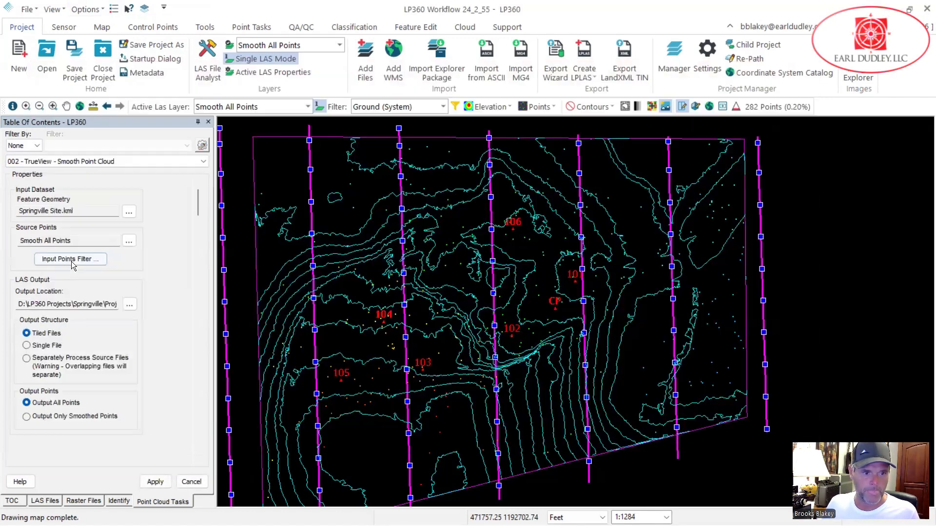
Filter the smoothing task's input points to Ground (System)
left_click(71, 259)
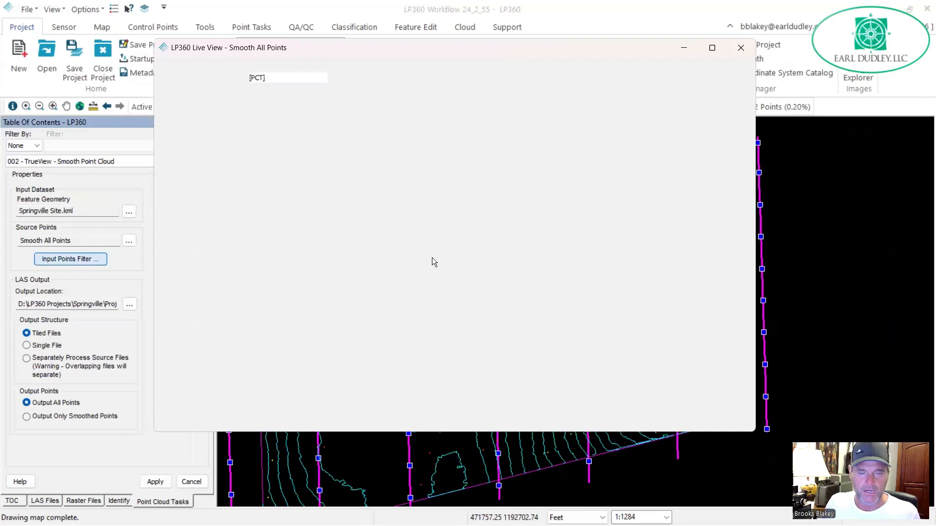
left_click(317, 77)
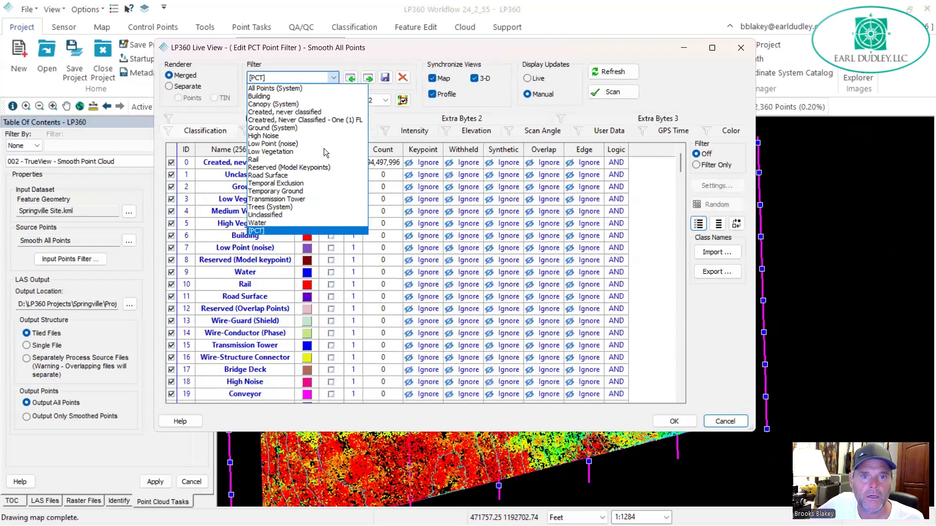
left_click(685, 422)
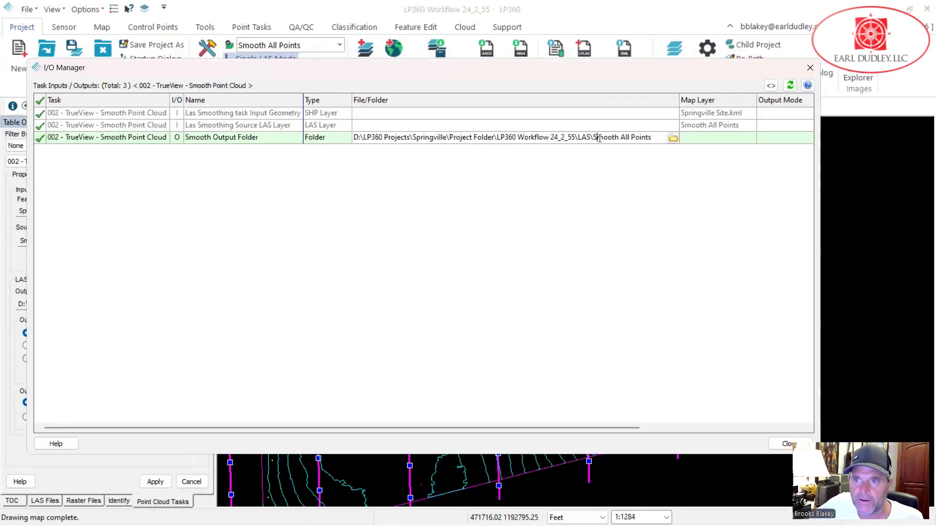
double_click(599, 138)
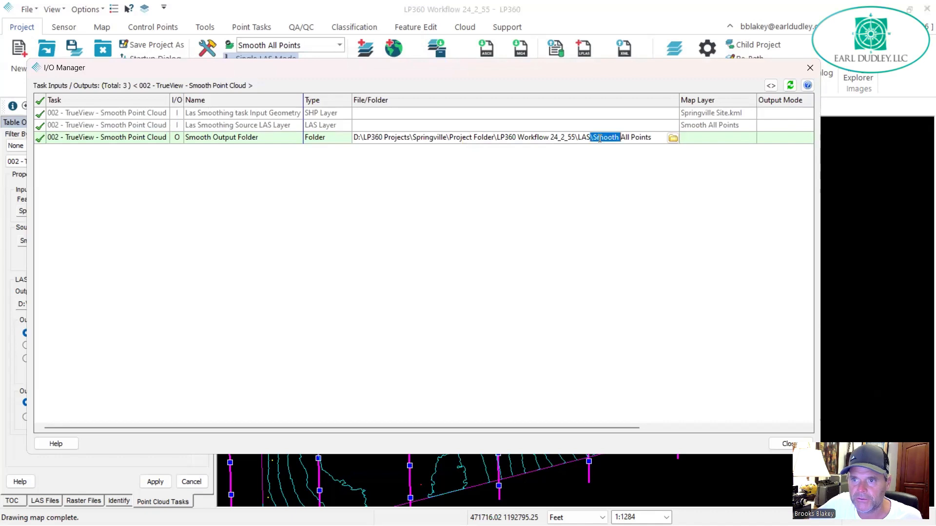
left_click(648, 137)
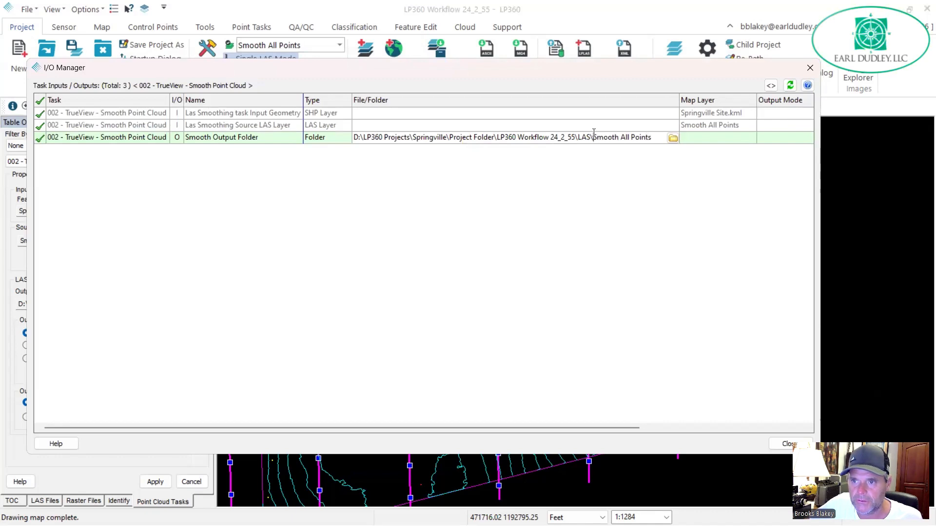
left_click_drag(593, 137, 651, 137)
key("BackSpace")
type("Smooth Ground")
key("Return")
left_click(666, 138)
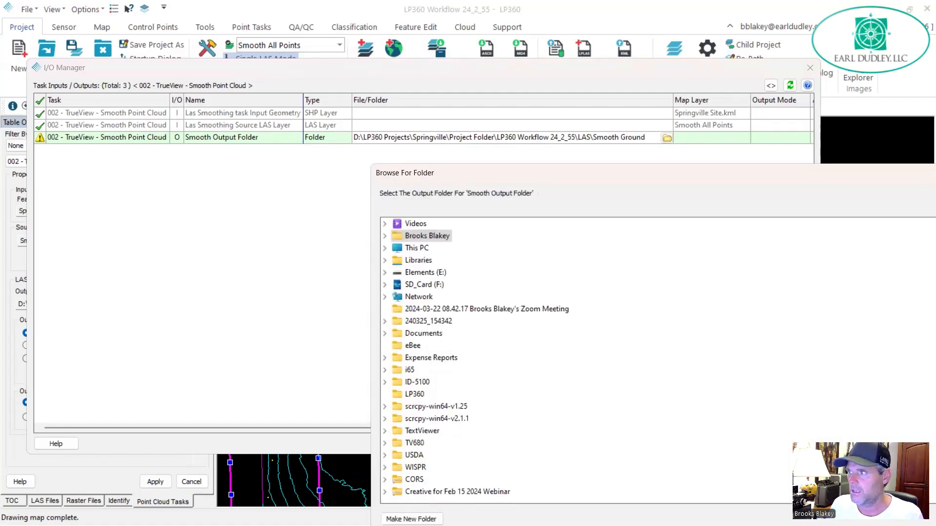
key("Escape")
Clear the Smooth Output Folder path and switch the file paths to their variable display
double_click(642, 137)
left_click_drag(643, 137, 276, 141)
key("Delete")
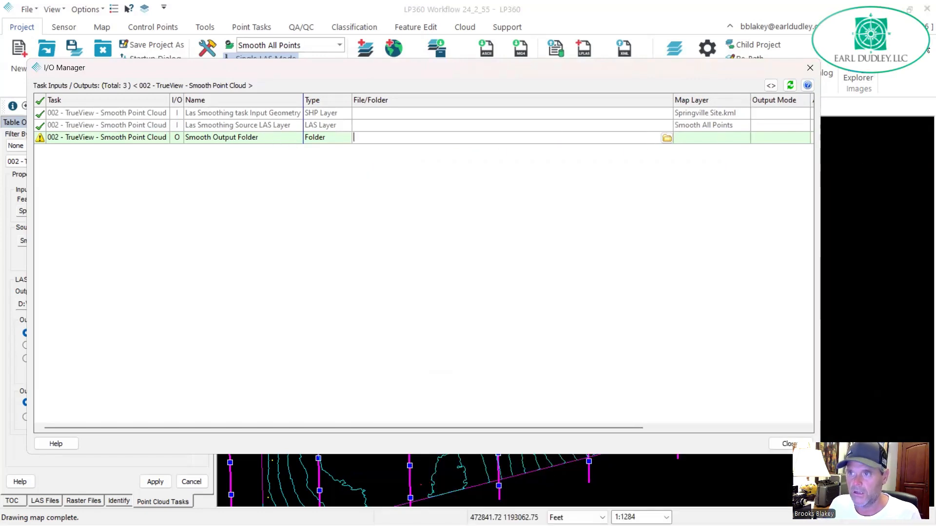
left_click(771, 85)
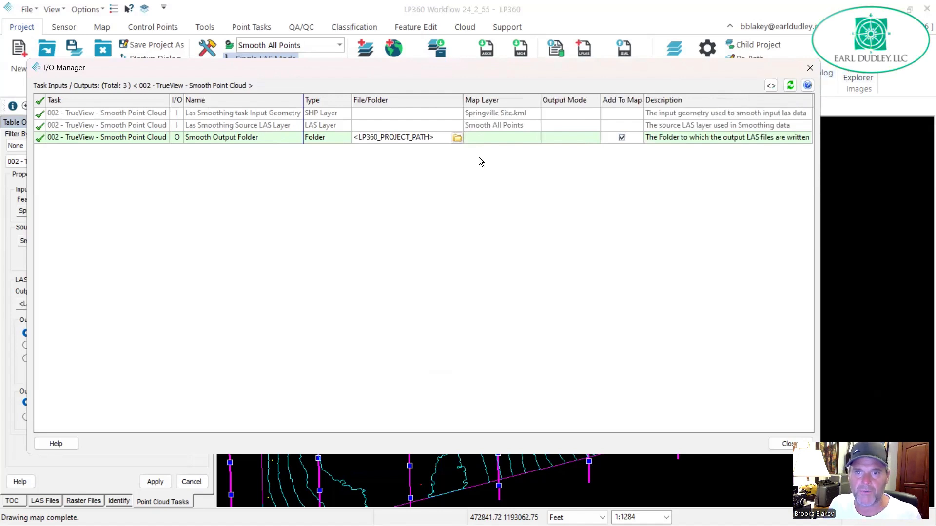
Browse for the smoothing output and create a folder named Ground inside the LAS folder of the LP360 Workflow 24_2_55 project
left_click(457, 138)
scroll(591, 425, "down", 4)
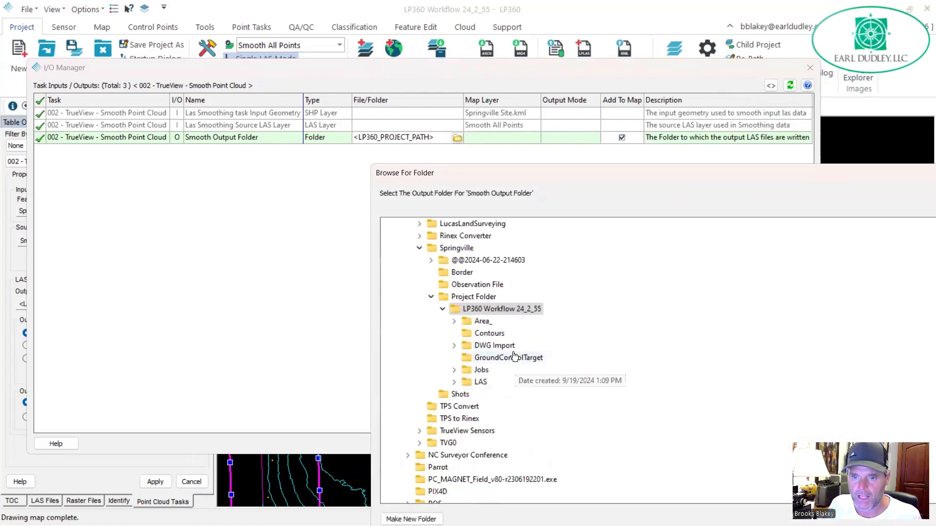
left_click(453, 382)
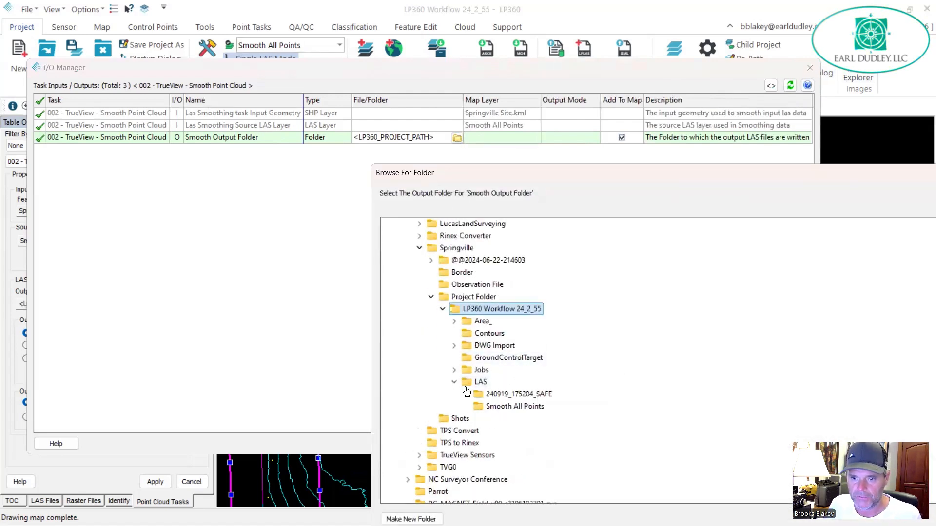
right_click(481, 383)
mouse_move(545, 496)
left_click(681, 500)
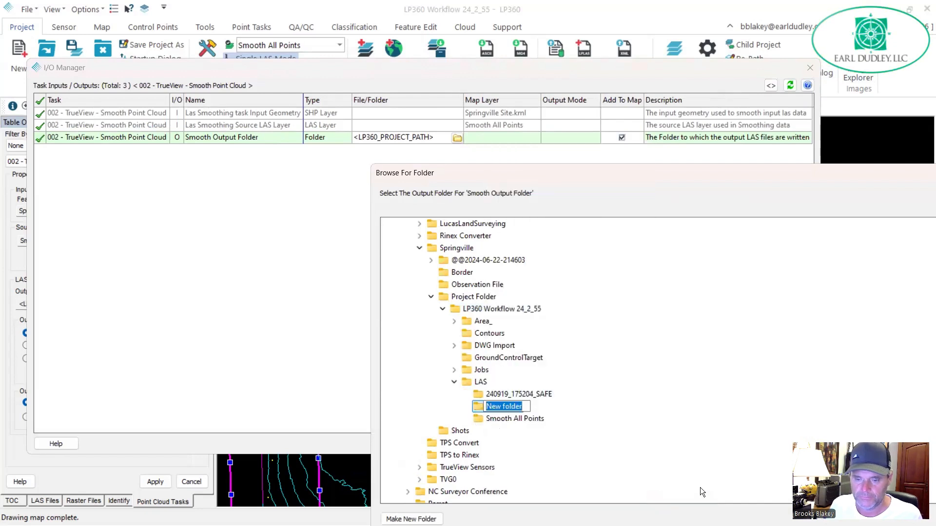
key("Return")
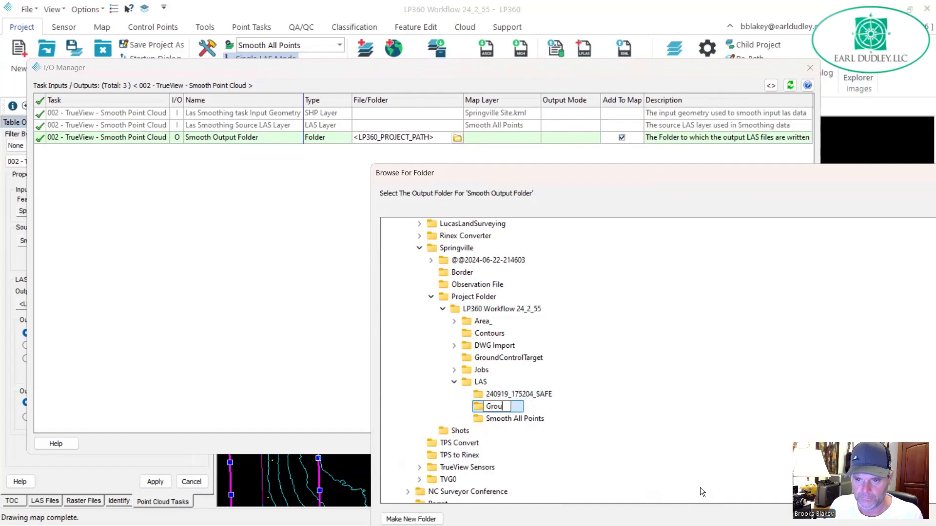
type("Ground")
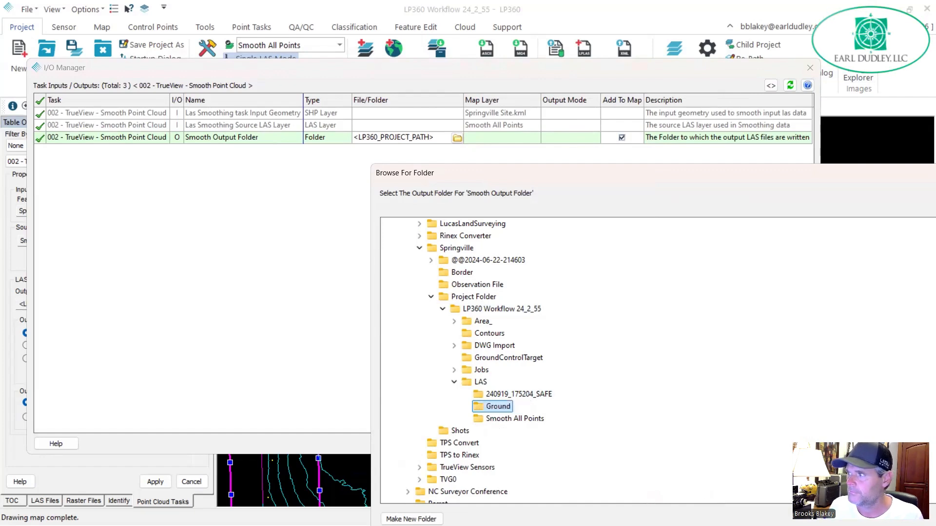
key("Return")
left_click(787, 443)
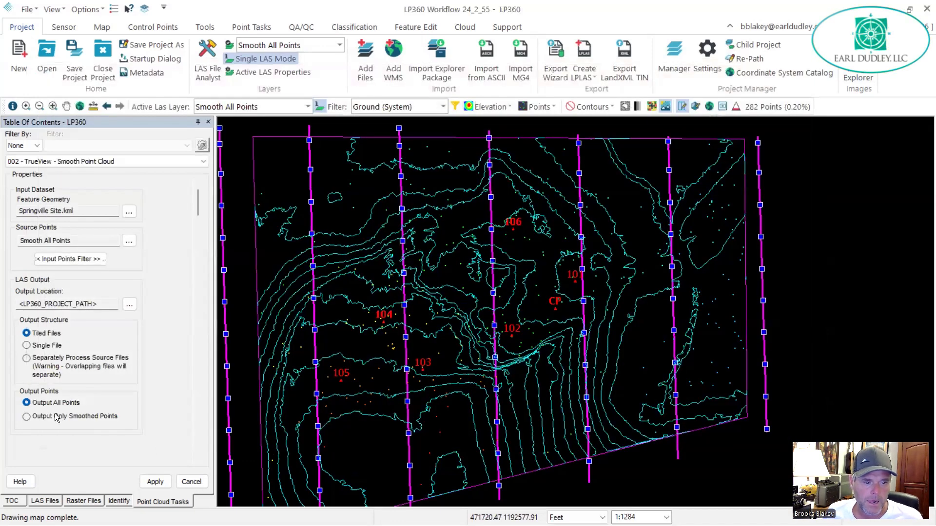
Set the smoothing task to output only smoothed points, apply the settings and run it on the active layer
left_click(65, 417)
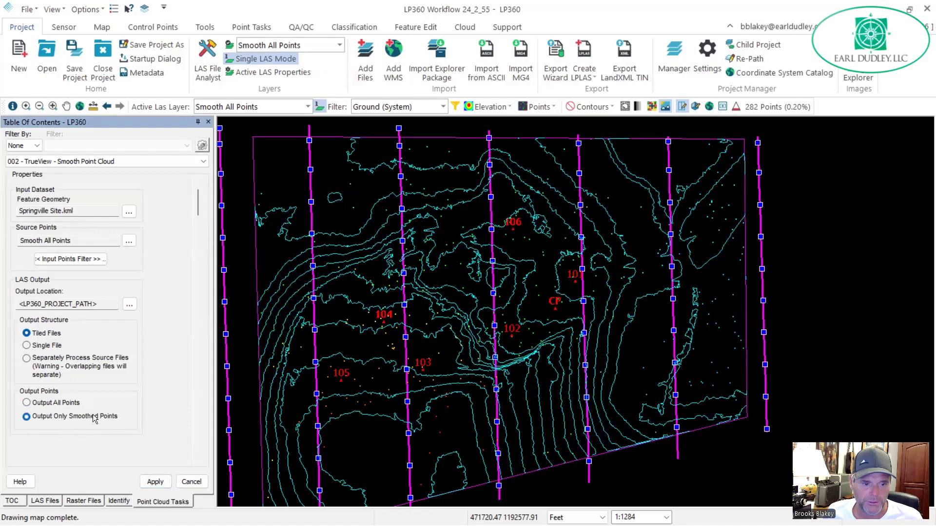
left_click(72, 415)
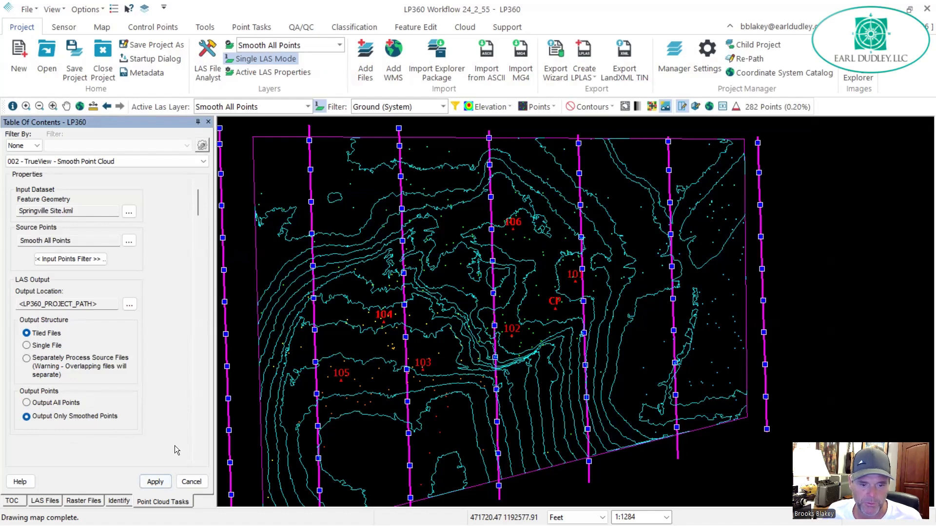
left_click(151, 482)
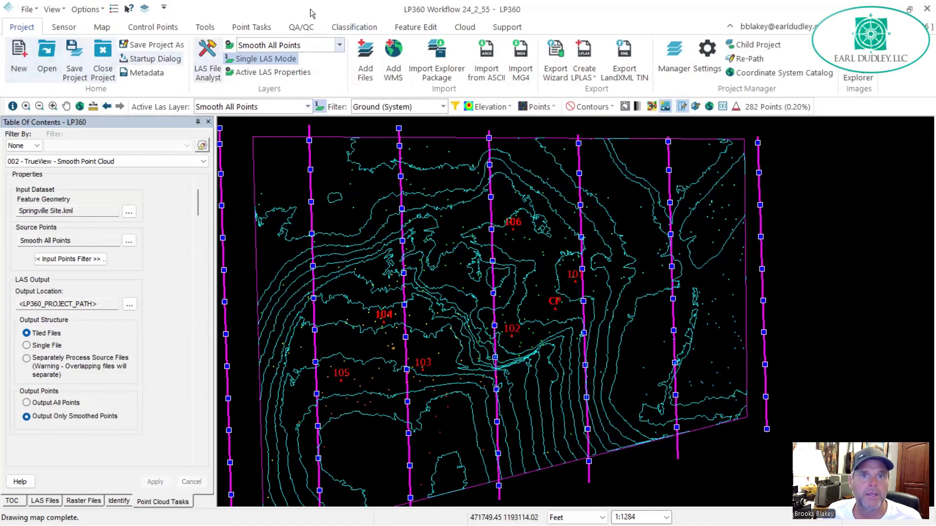
left_click(252, 28)
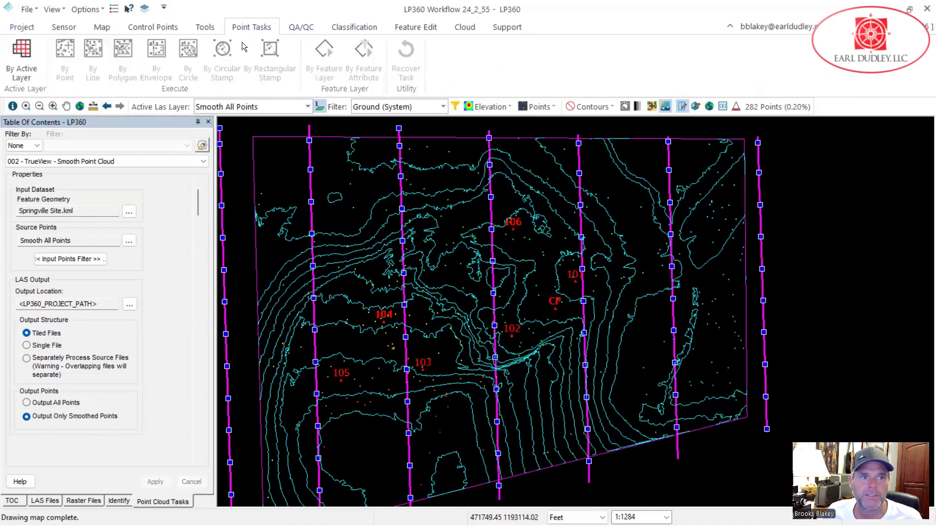
left_click(26, 52)
left_click(515, 315)
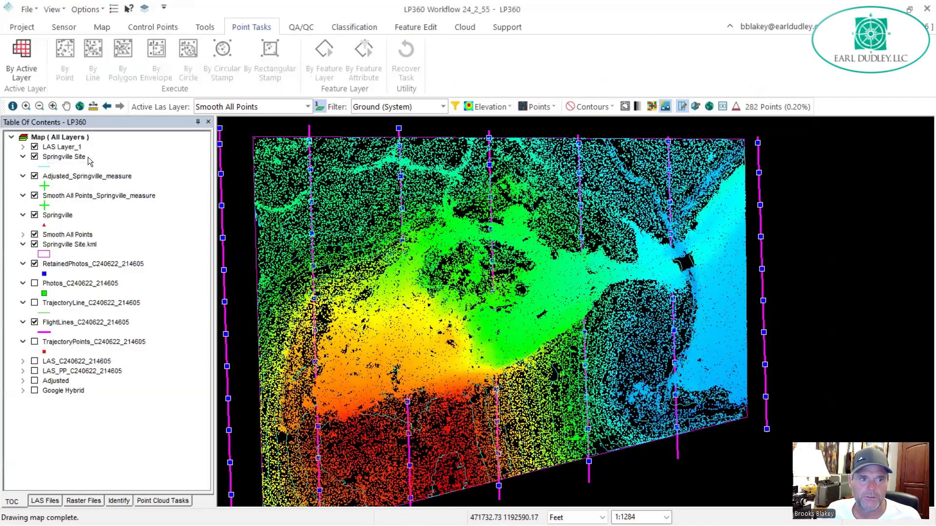
Rename the new LAS Layer_1 layer as Ground
right_click(80, 147)
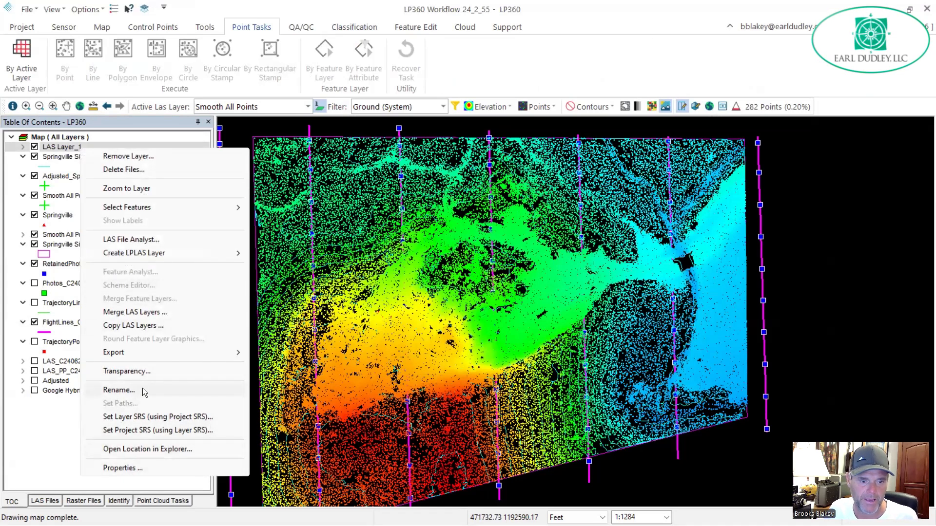
left_click(118, 390)
type("G")
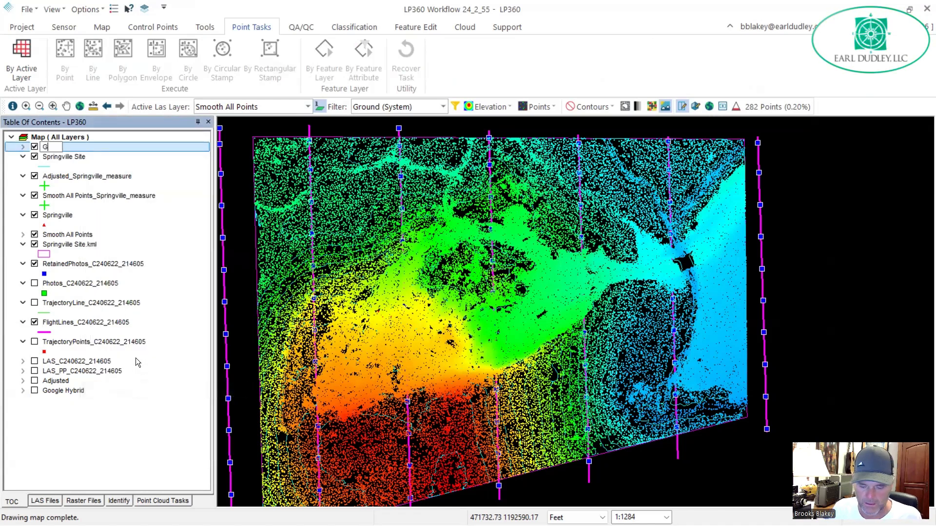
type("round")
key("Return")
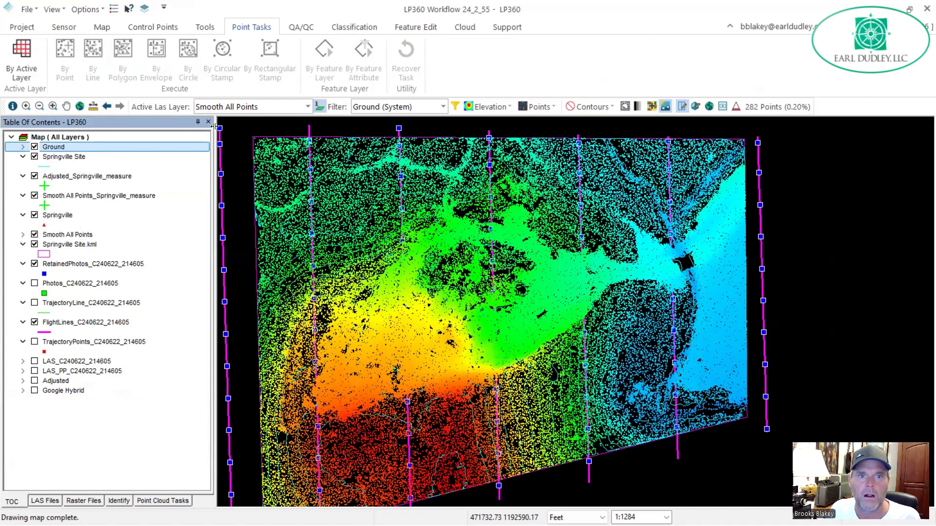
Make Ground the active LAS layer and display it as a TIN surface
left_click(307, 106)
left_click(164, 120)
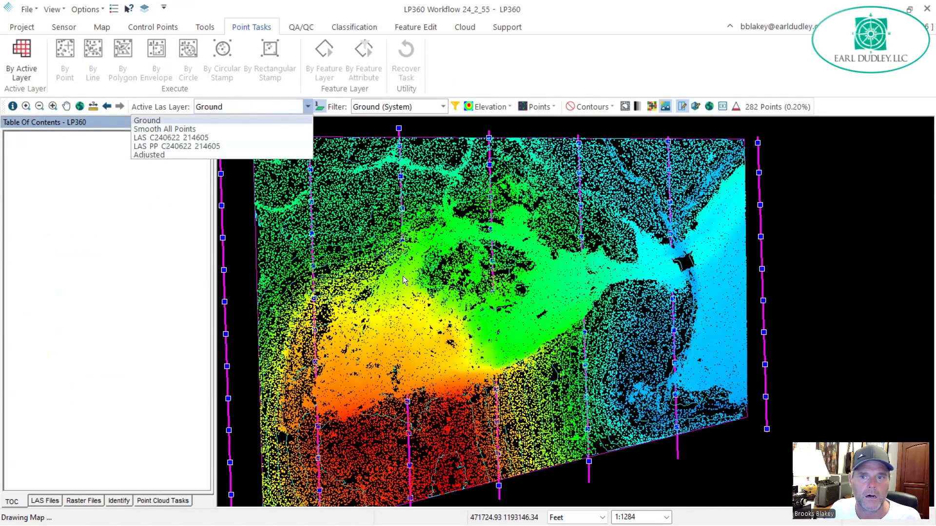
left_click(537, 107)
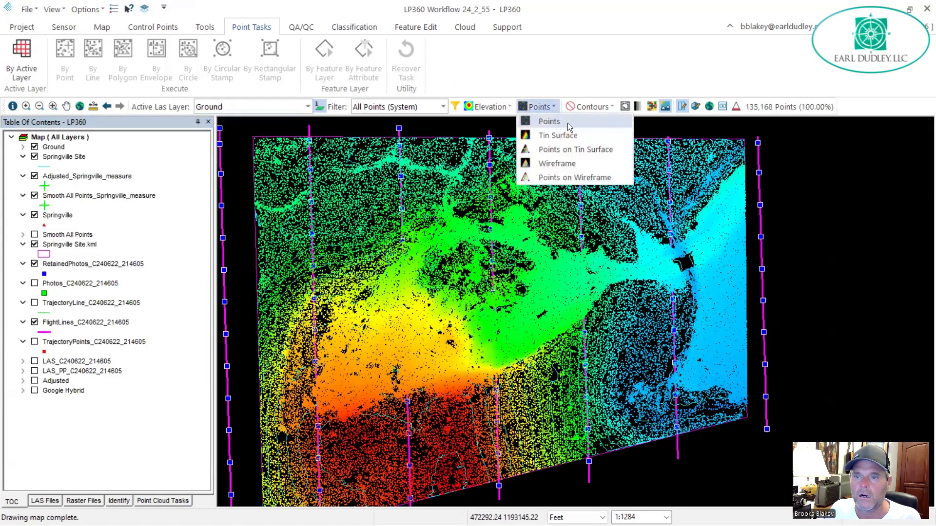
left_click(565, 135)
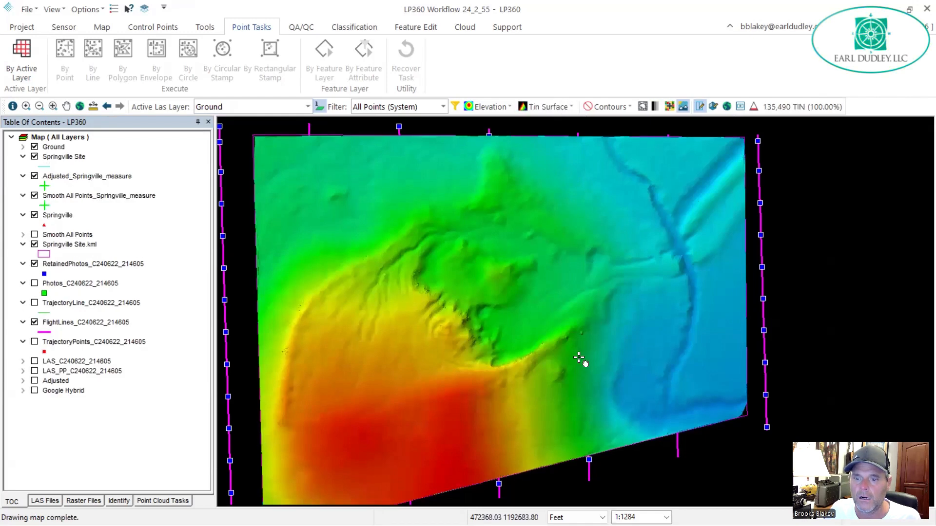
Set up a surface contour export of the Ground layer, cookie-cut by the Springville Site.kml polygon
middle_click_drag(577, 366, 589, 341)
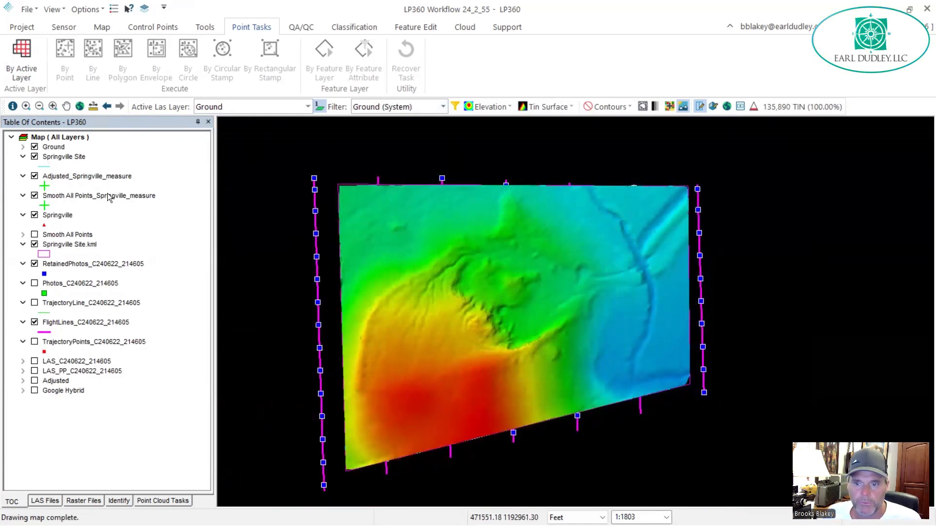
left_click(23, 27)
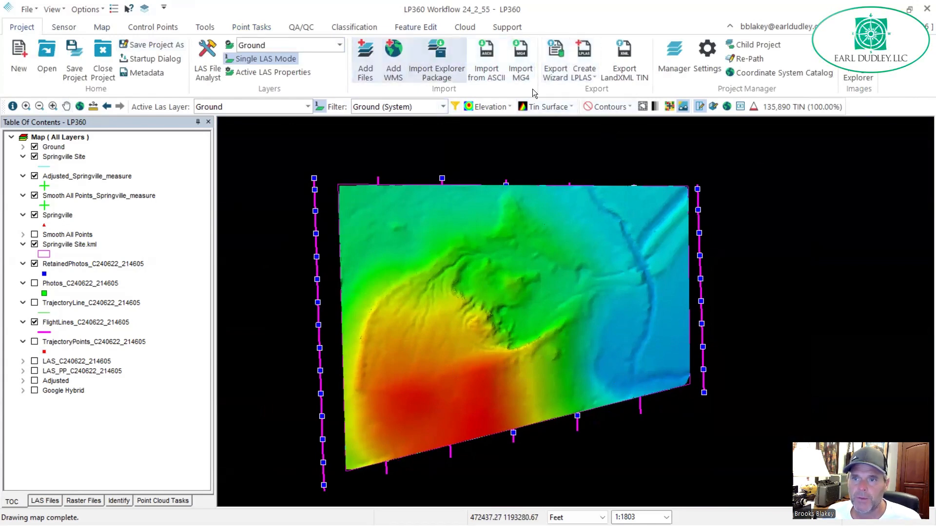
left_click(547, 72)
left_click(337, 133)
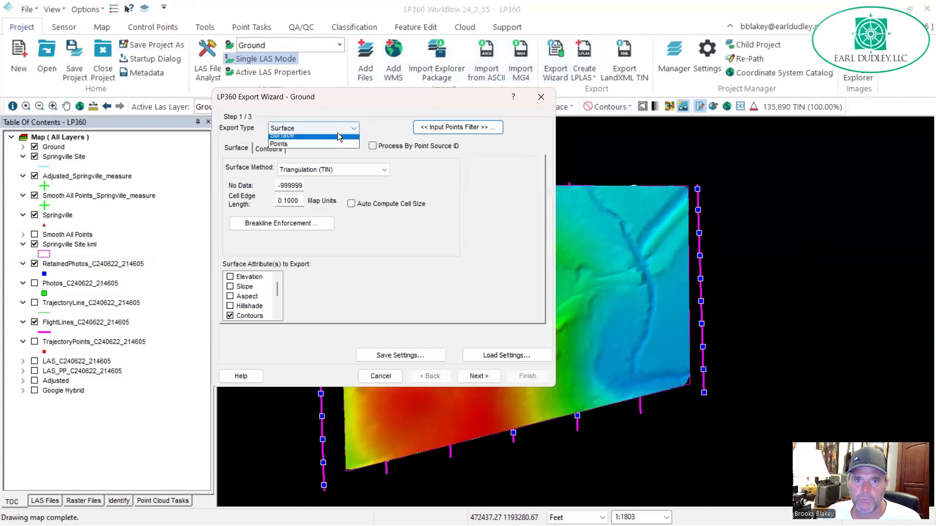
left_click(332, 136)
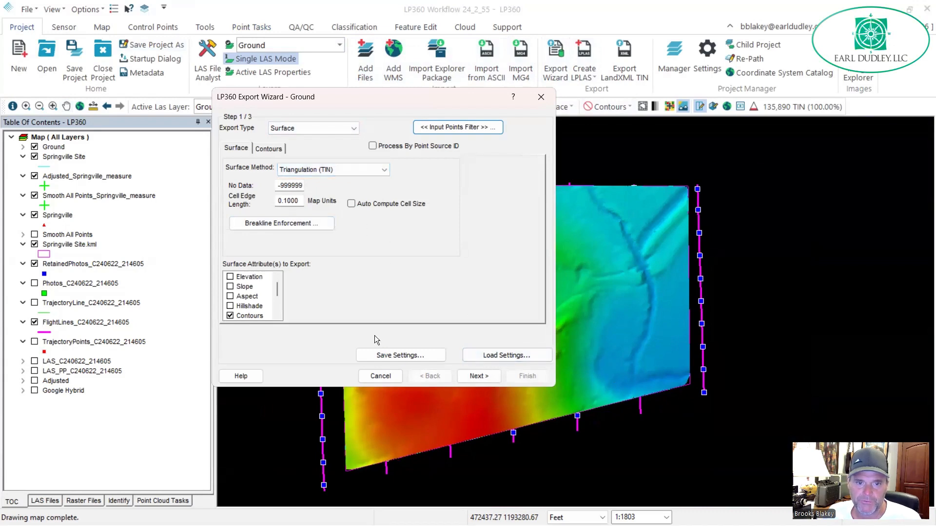
left_click(488, 376)
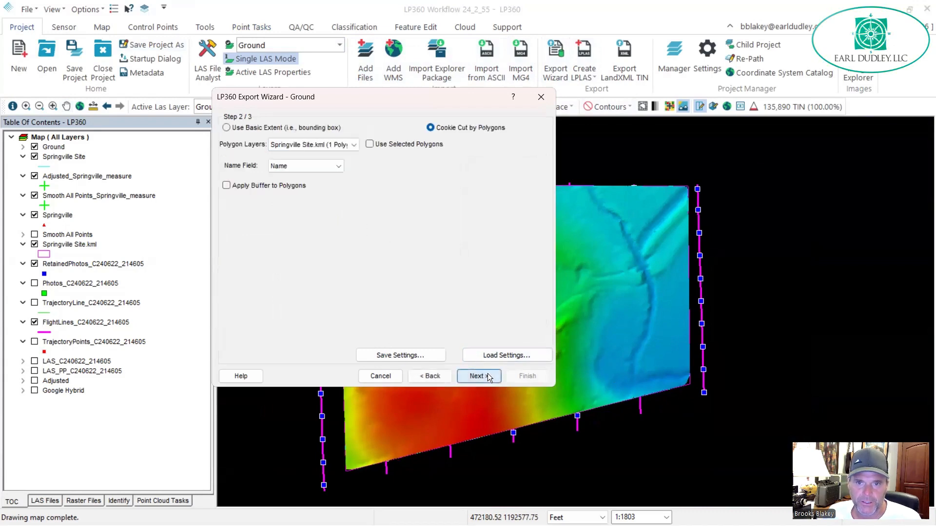
left_click(486, 376)
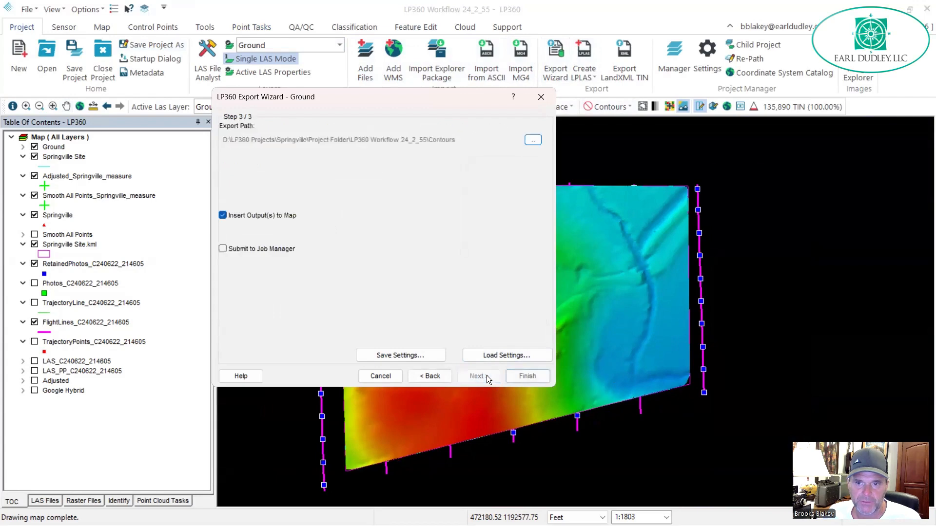
Browse for the export path and create a folder named Smooth inside the project's Contours folder
left_click(533, 141)
scroll(134, 297, "down", 5)
scroll(135, 298, "down", 9)
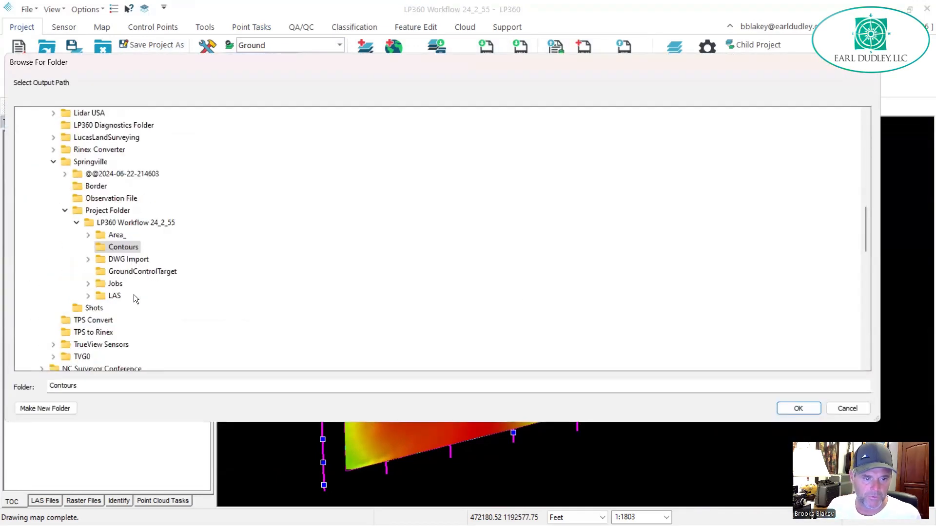
right_click(130, 251)
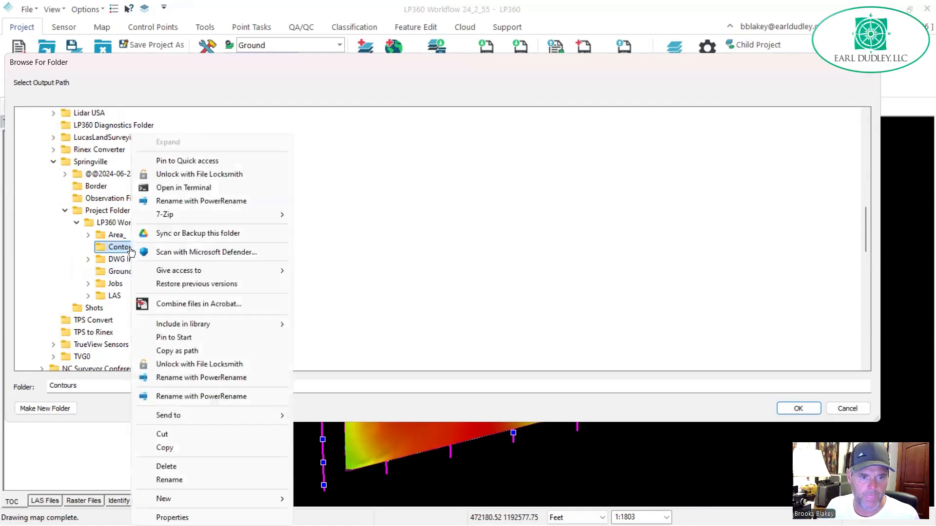
mouse_move(183, 498)
left_click(340, 504)
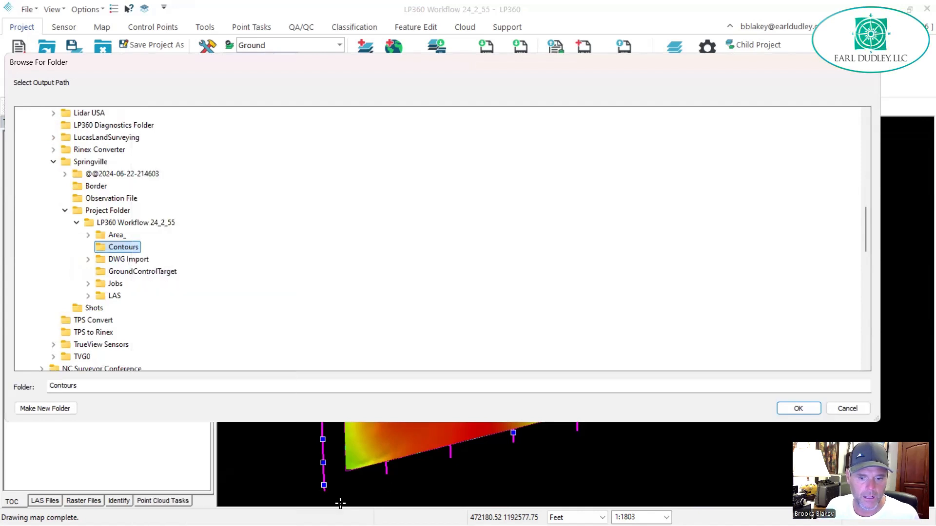
right_click(140, 251)
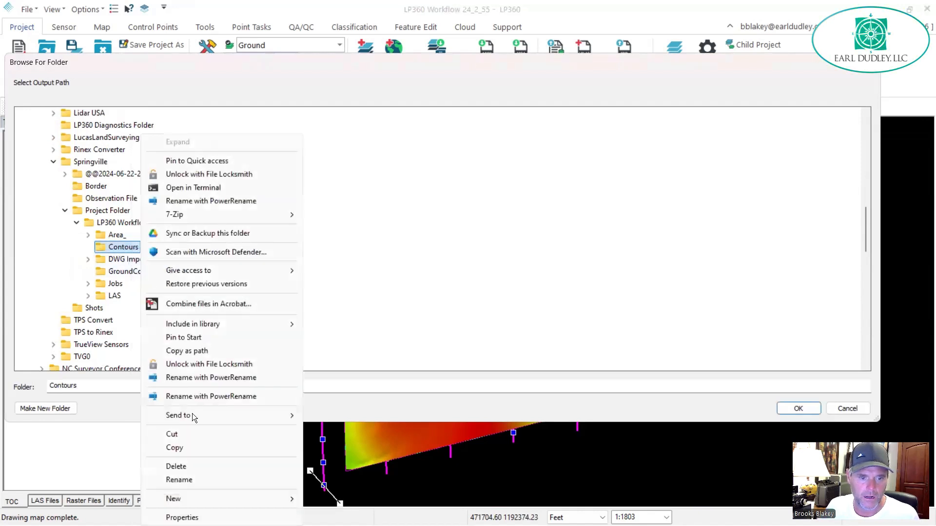
mouse_move(294, 498)
left_click(342, 498)
type("S")
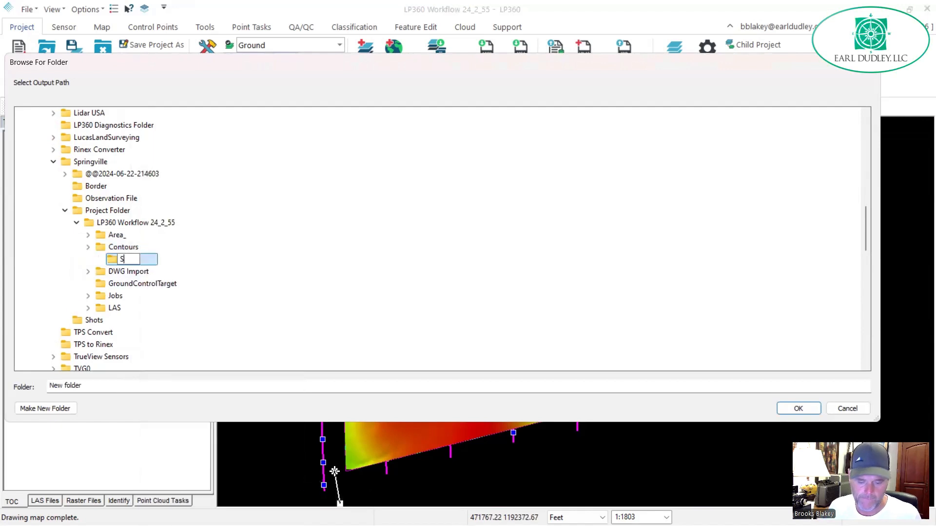
type("mooth")
key("Return")
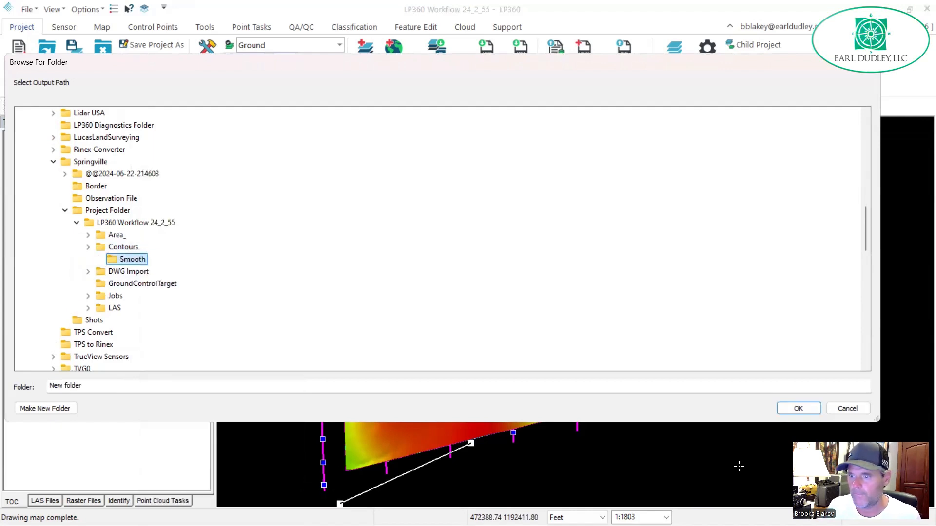
Use the Smooth folder as the export path and run the contour export
left_click(798, 408)
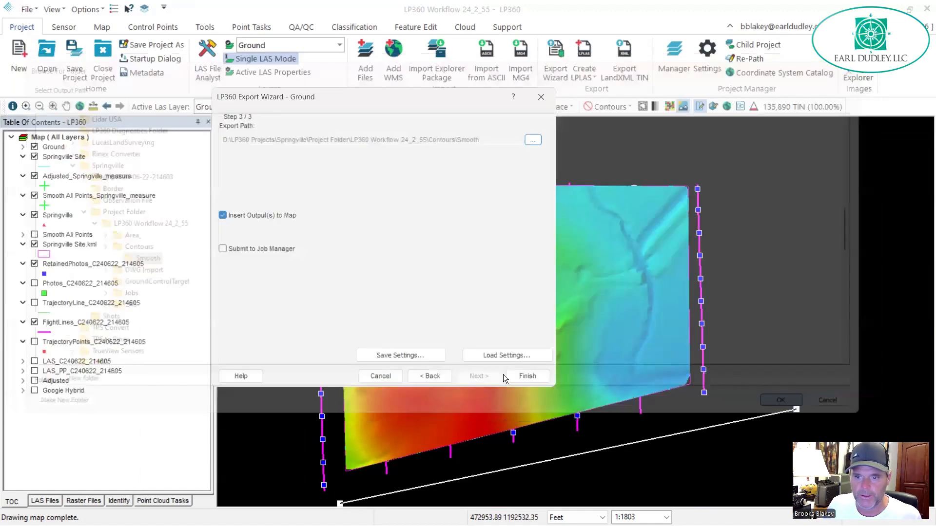
left_click(521, 376)
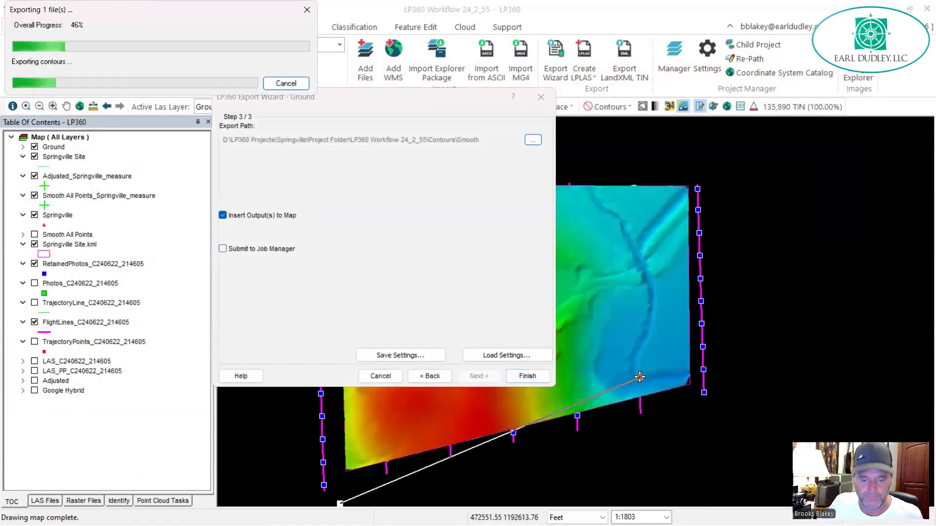
left_click(507, 288)
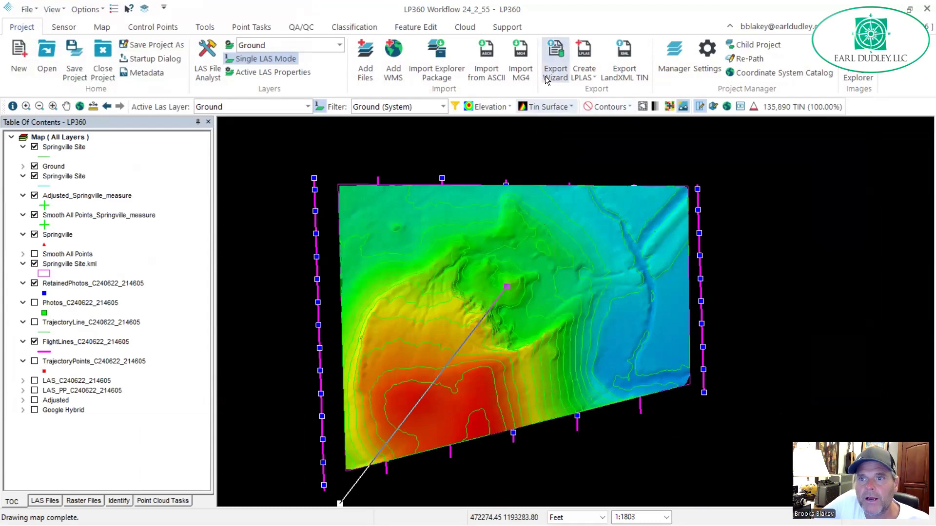
Export the Ground contours again to the same folder with a contour interval of 1 map unit
left_click(555, 58)
left_click(268, 148)
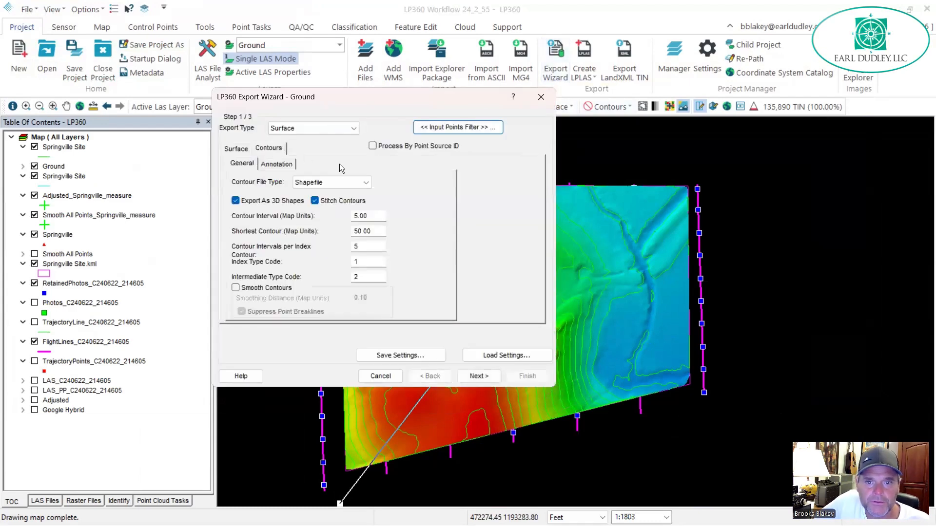
double_click(372, 216)
type("1")
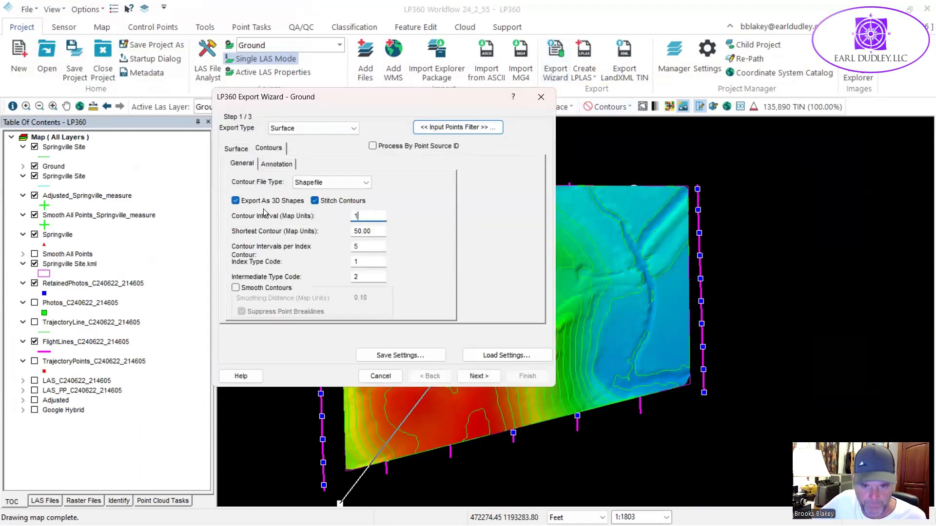
left_click(478, 376)
left_click(525, 376)
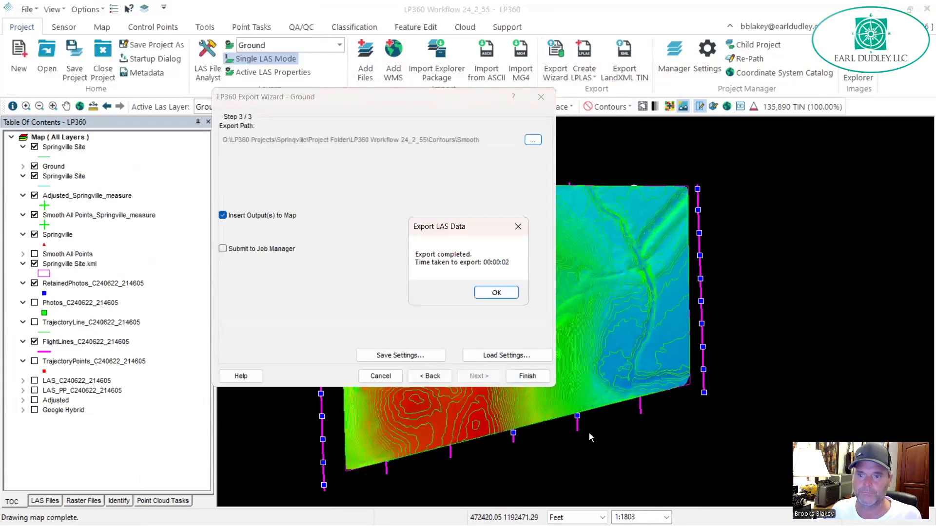
left_click(496, 292)
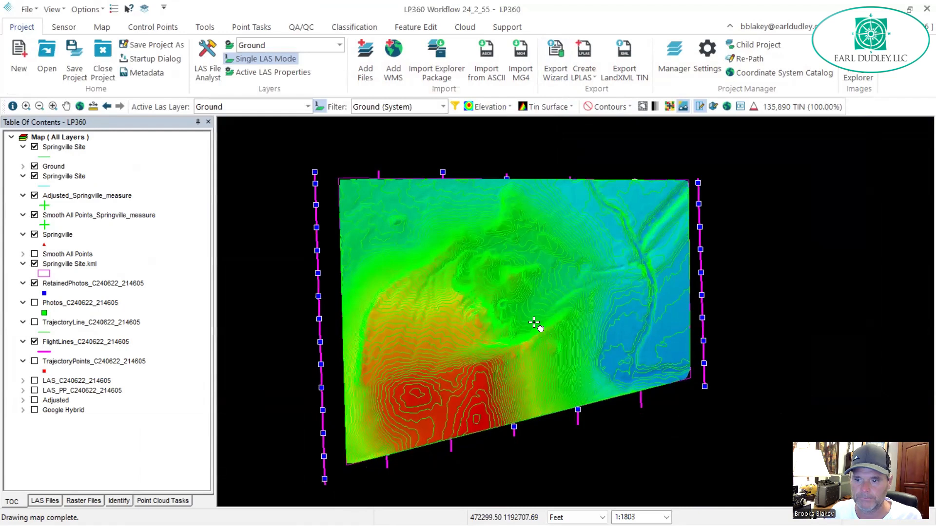
Change the line color of the newly exported Springville Site contour layer to white
right_click(80, 143)
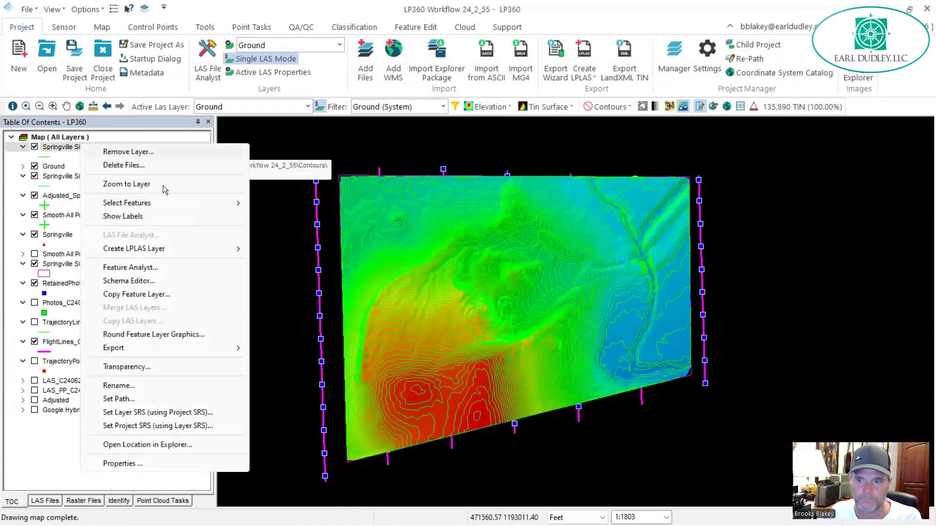
left_click(120, 462)
left_click(81, 108)
left_click(171, 126)
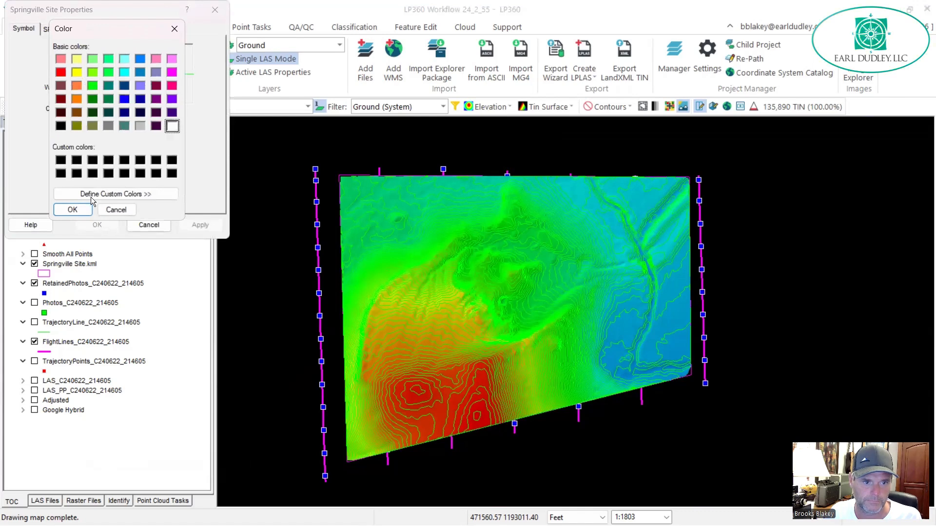
left_click(73, 210)
left_click(190, 224)
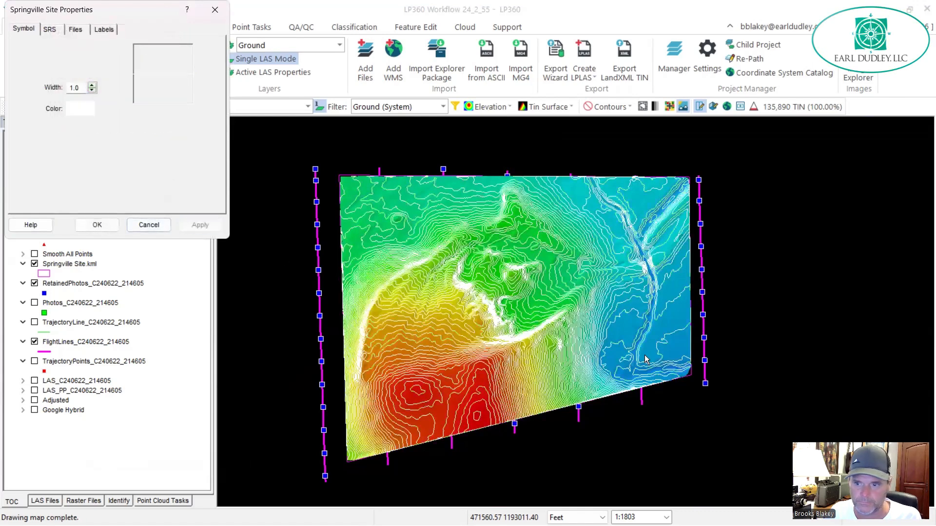
left_click(215, 10)
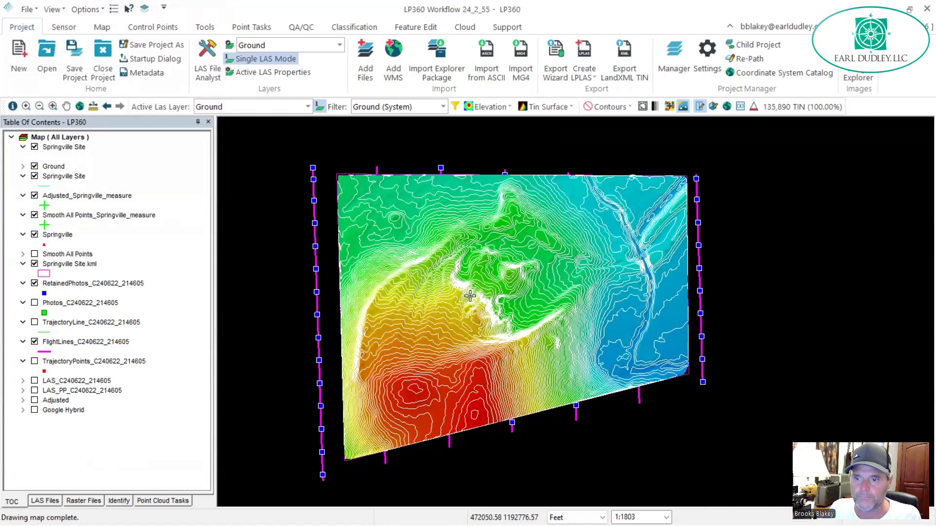
Start another surface export of the Ground layer, replacing Contours with Elevation as the exported attribute
scroll(456, 314, "up", 1)
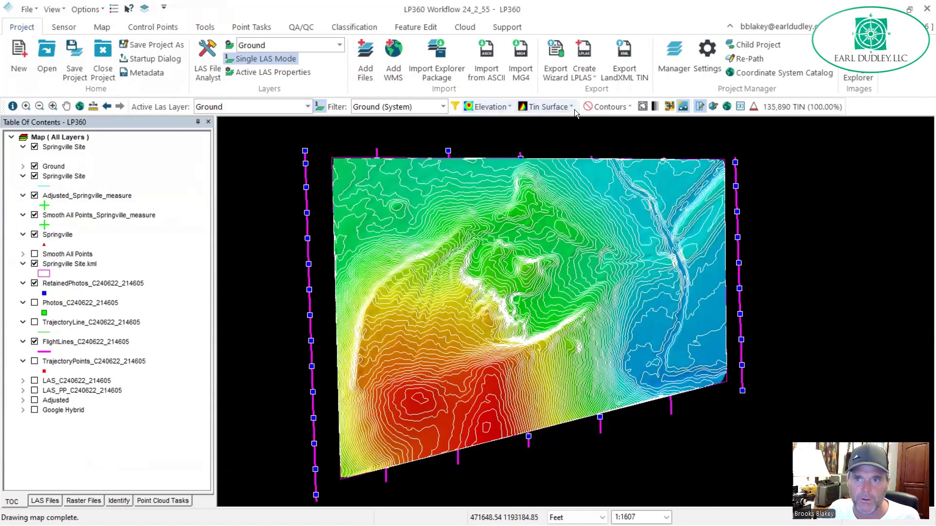
left_click(557, 60)
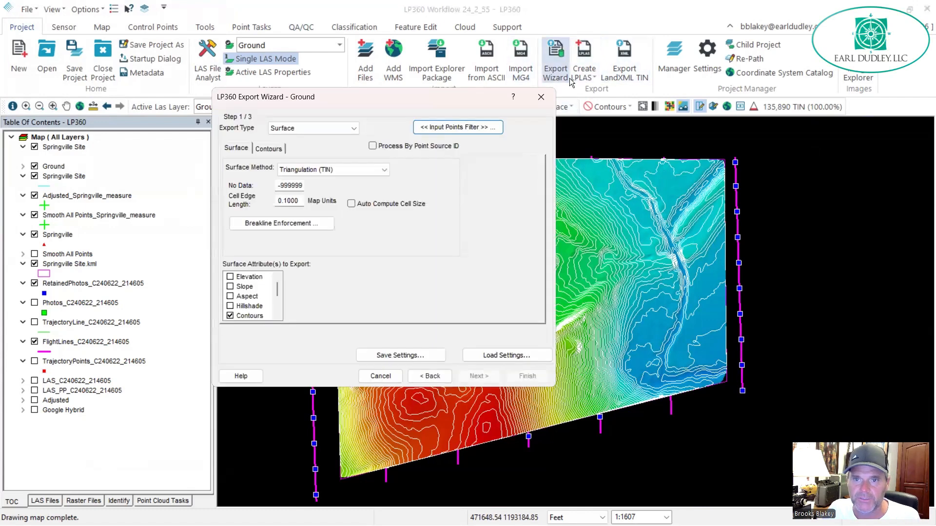
left_click(230, 315)
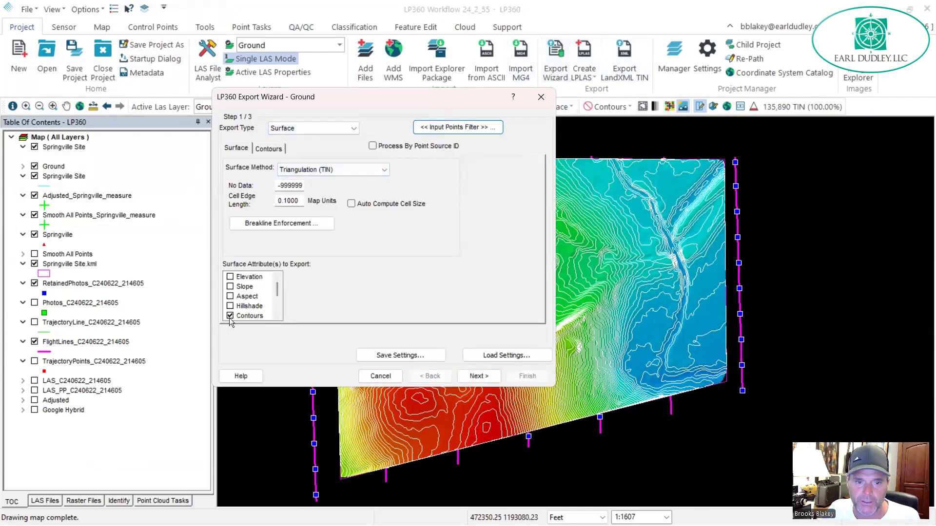
scroll(236, 287, "up", 1)
left_click(230, 277)
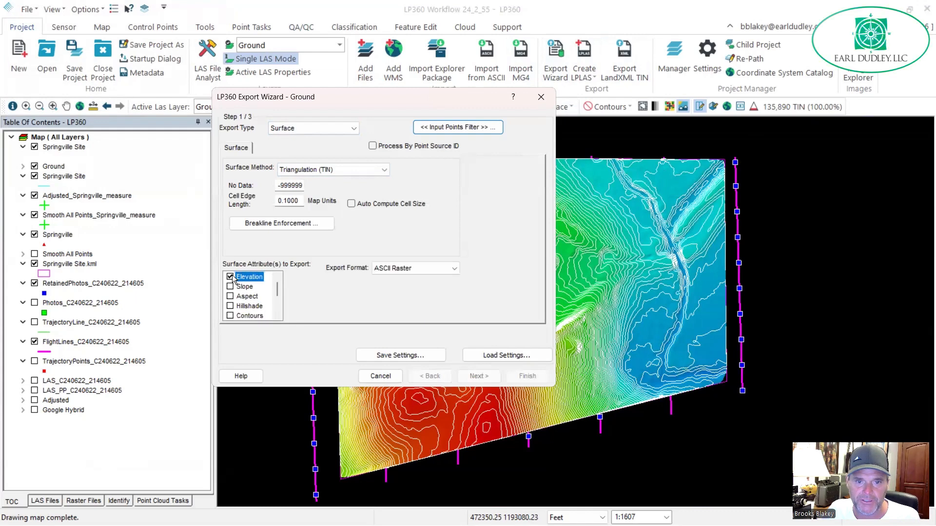
Set the cell edge length to 3 map units and the format to GeoTIFF, keeping the Springville Site.kml polygon cut
double_click(289, 201)
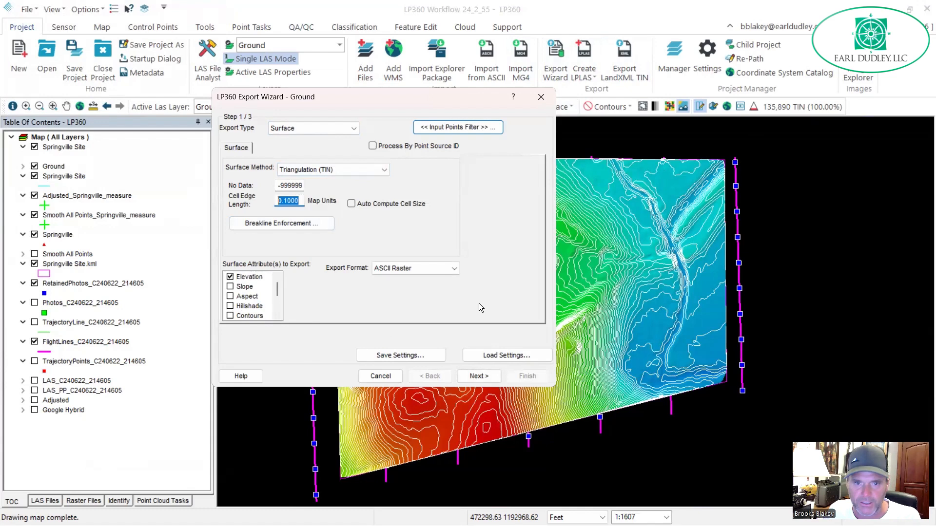
type("3")
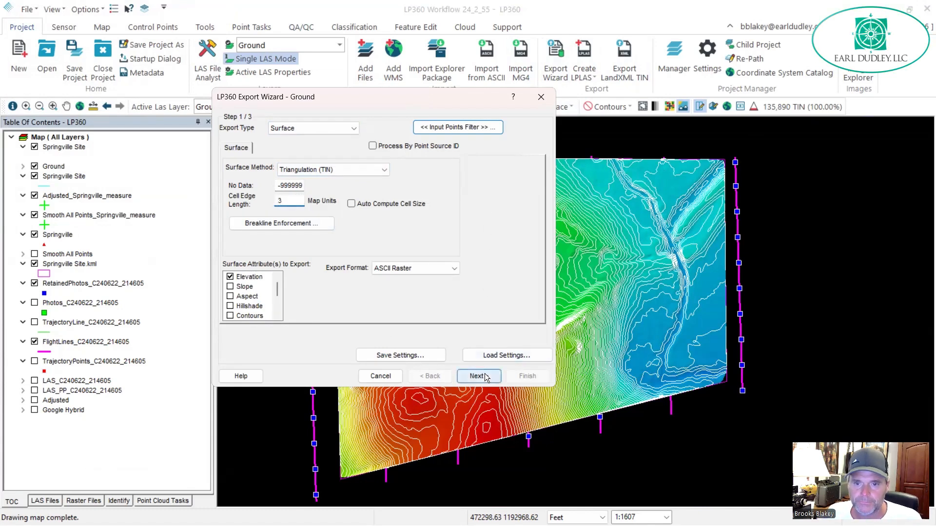
left_click(427, 269)
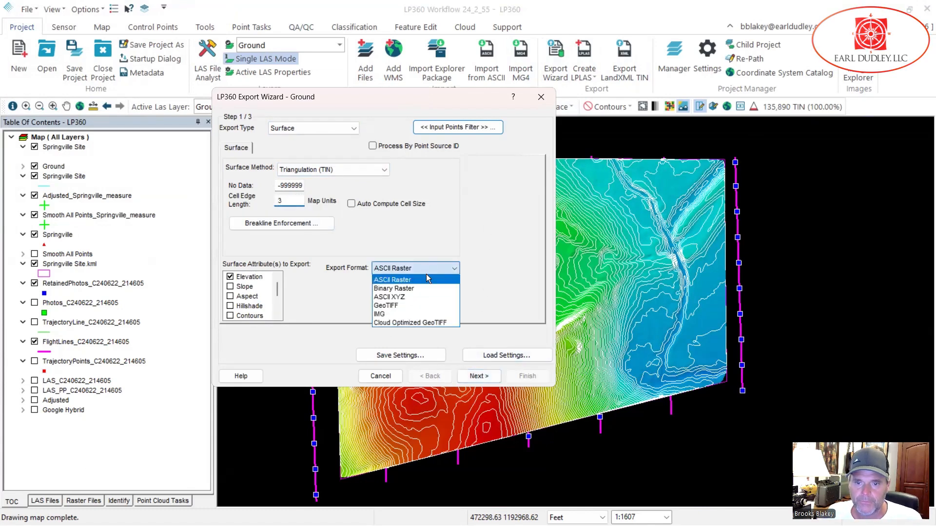
left_click(411, 305)
left_click(477, 375)
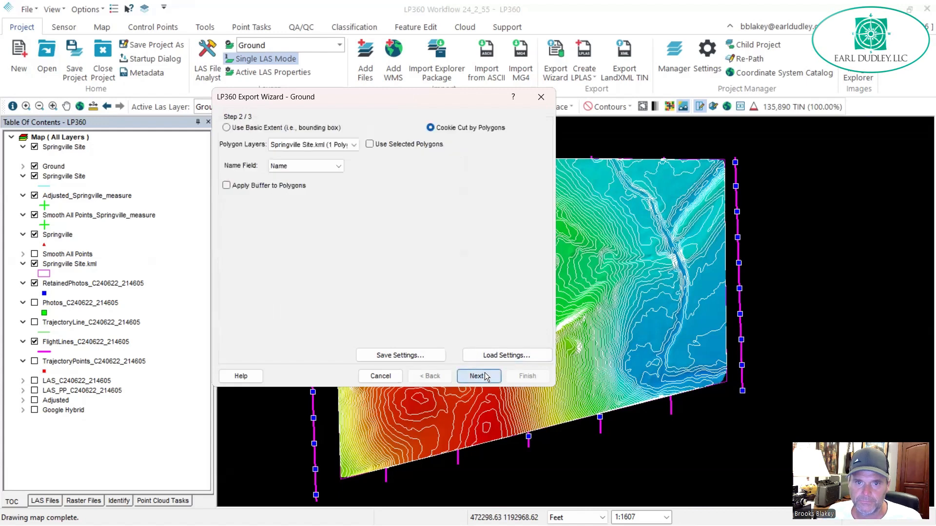
left_click(492, 375)
Browse for the elevation export path and create a folder named DEM inside the LP360 Workflow 24_2_55 folder
left_click(533, 140)
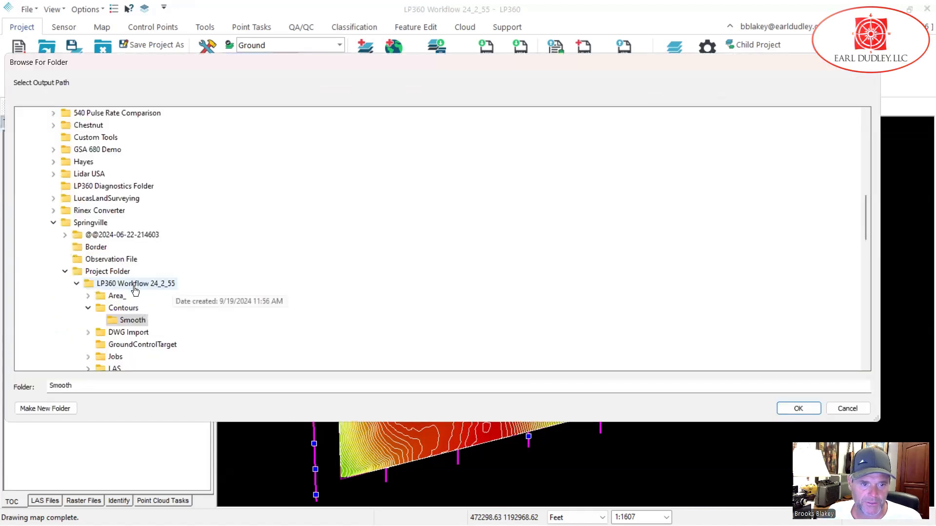
left_click(135, 287)
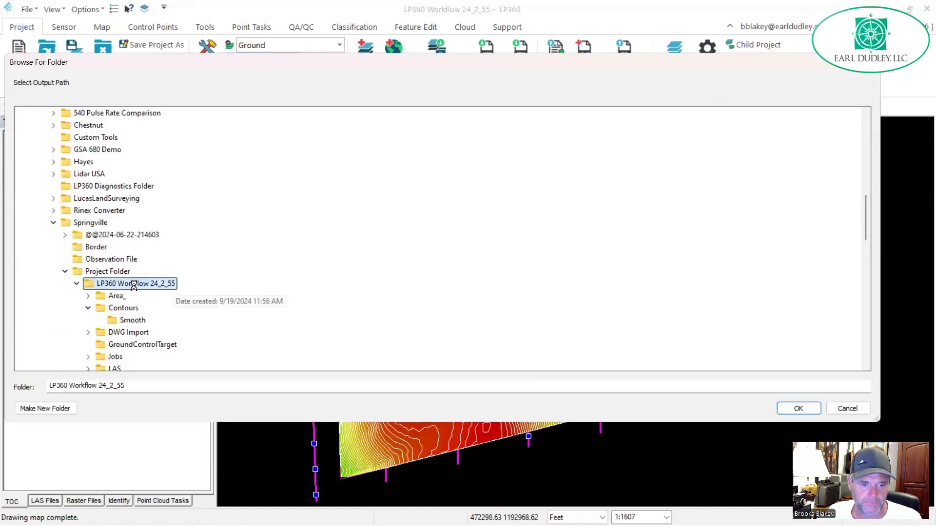
right_click(135, 290)
mouse_move(190, 504)
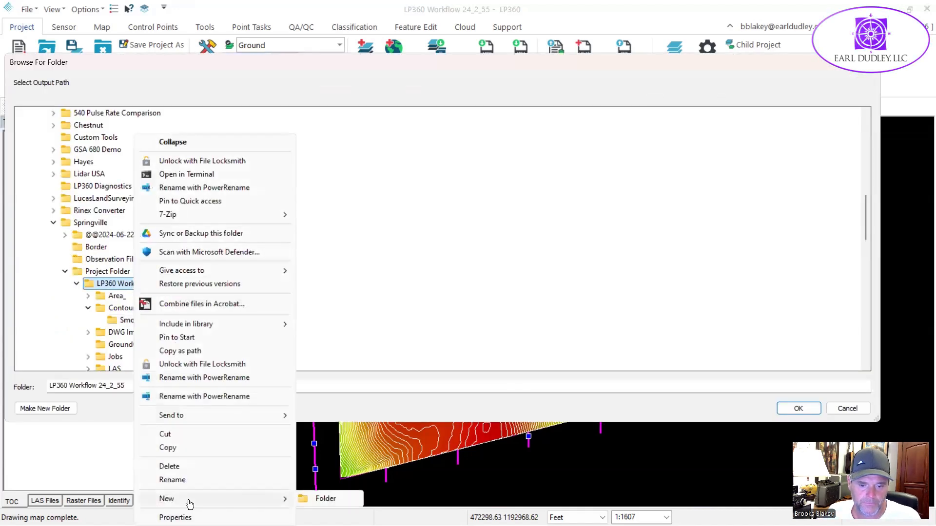
left_click(328, 502)
type("DEM")
key("Return")
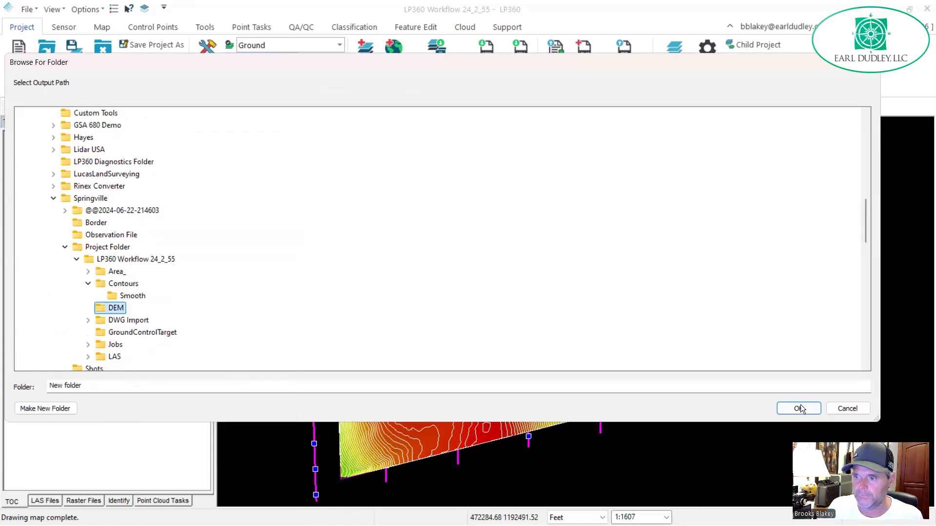
Export the elevation GeoTIFF to the DEM folder, with the output inserted into the map
left_click(800, 409)
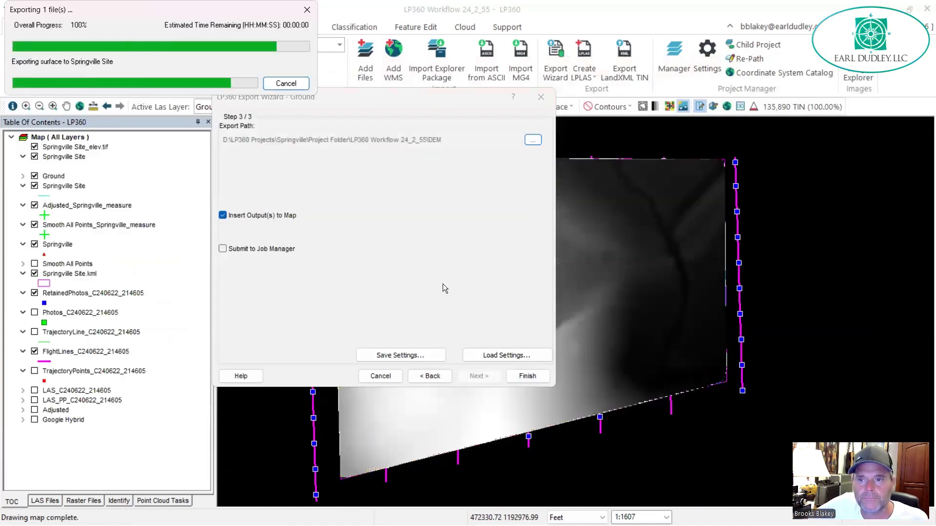
left_click(496, 292)
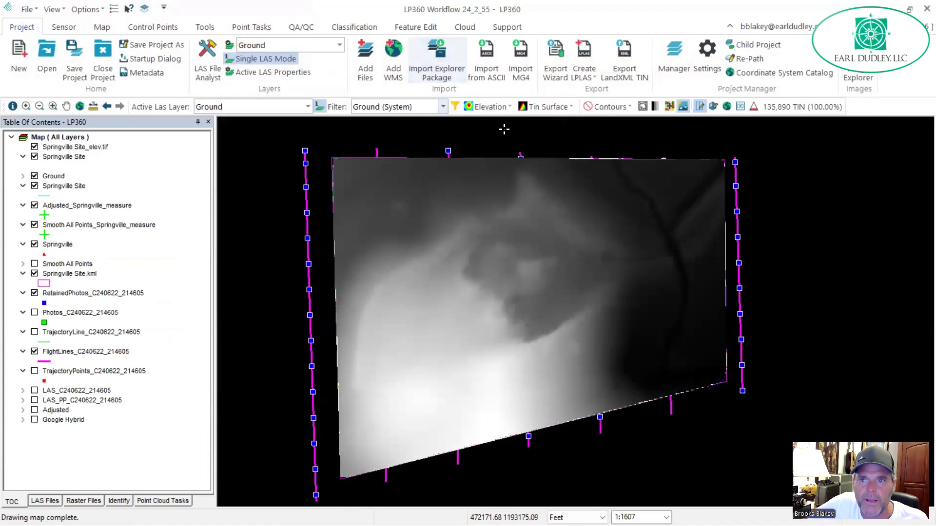
left_click(561, 70)
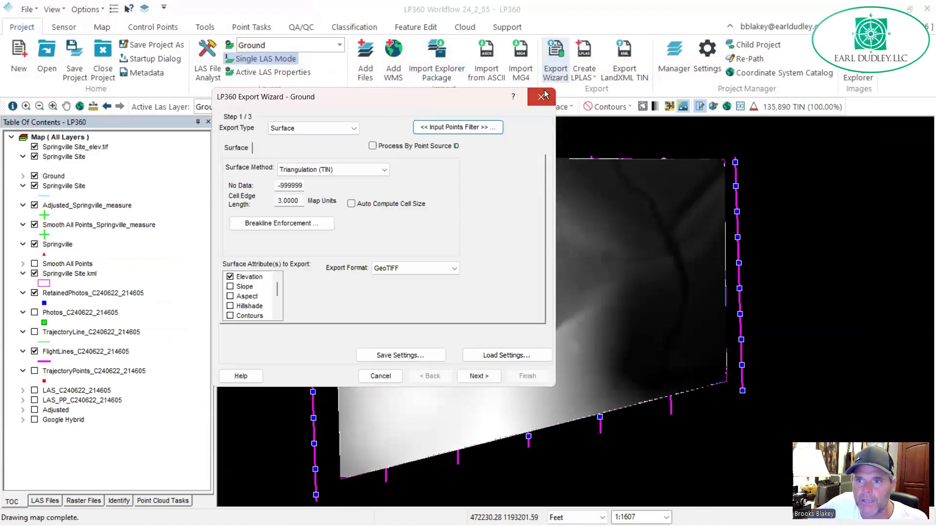
left_click(541, 96)
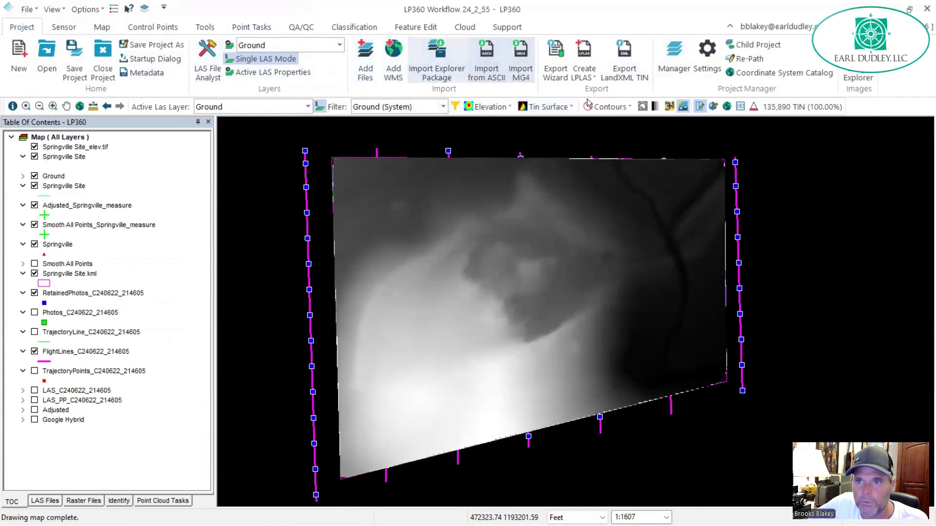
Import Springville Site_elev.tif from the DEM folder as a read-write LAS layer using DEM to LAS
left_click(374, 55)
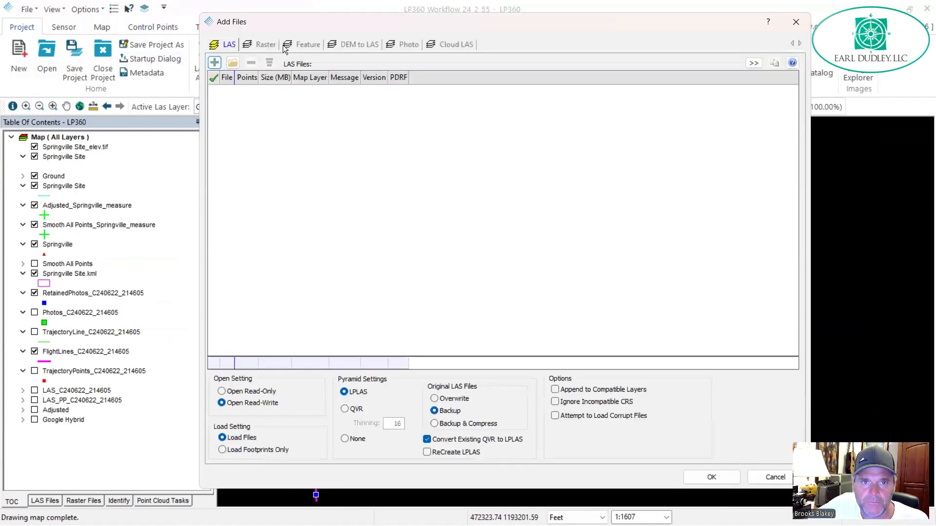
left_click(360, 45)
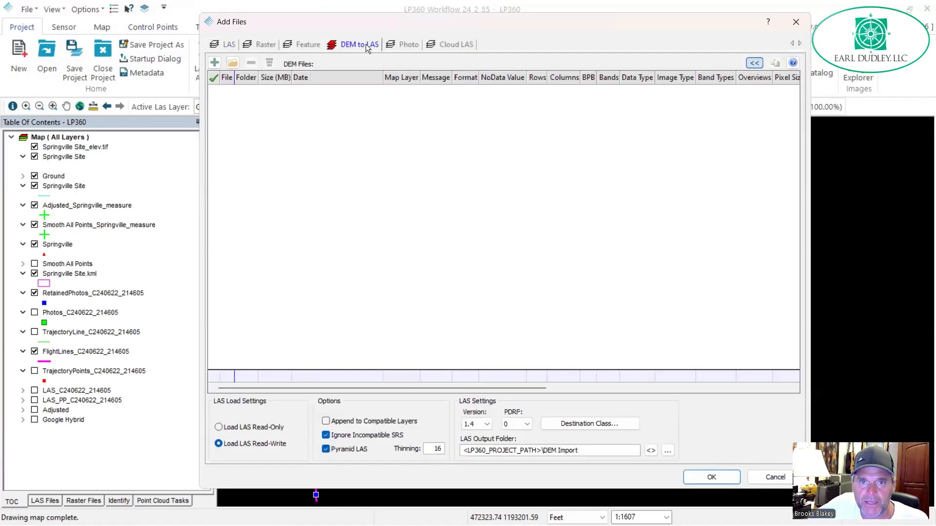
left_click(213, 63)
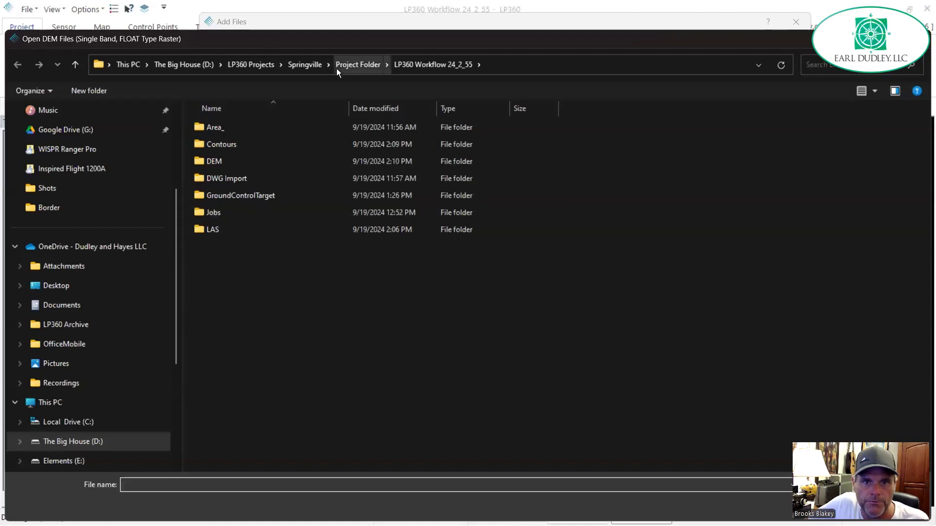
double_click(270, 155)
left_click(249, 131)
double_click(249, 129)
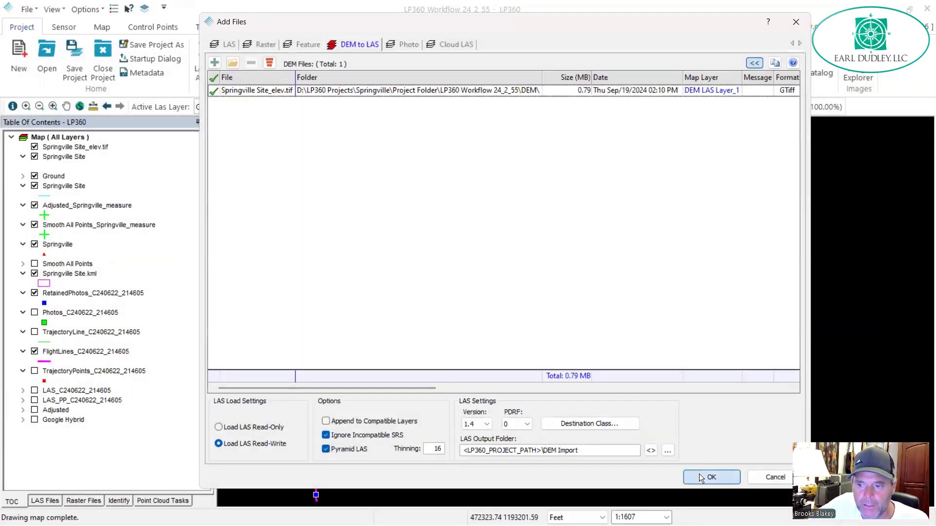
left_click(702, 472)
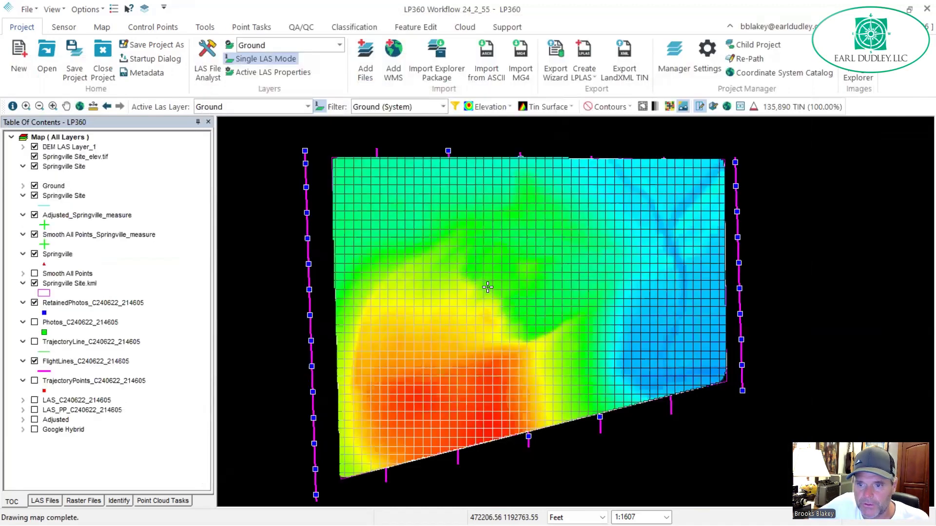
Make the imported DEM LAS layer the active LAS layer and display it as a TIN surface
scroll(494, 288, "up", 3)
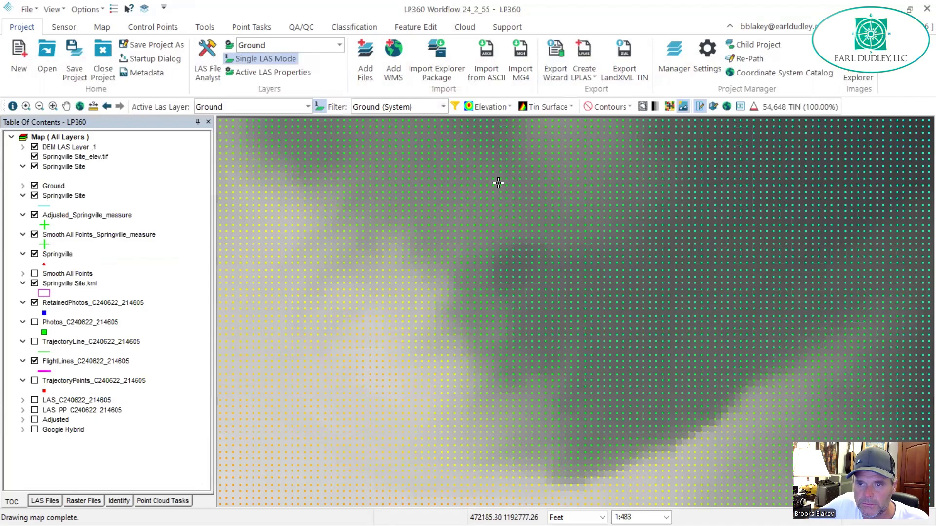
scroll(527, 154, "down", 3)
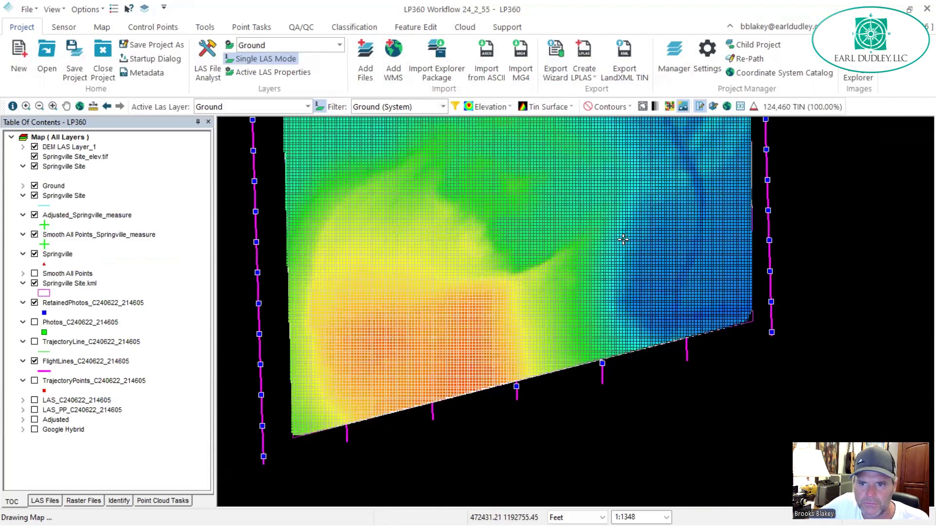
left_click(263, 106)
left_click(238, 121)
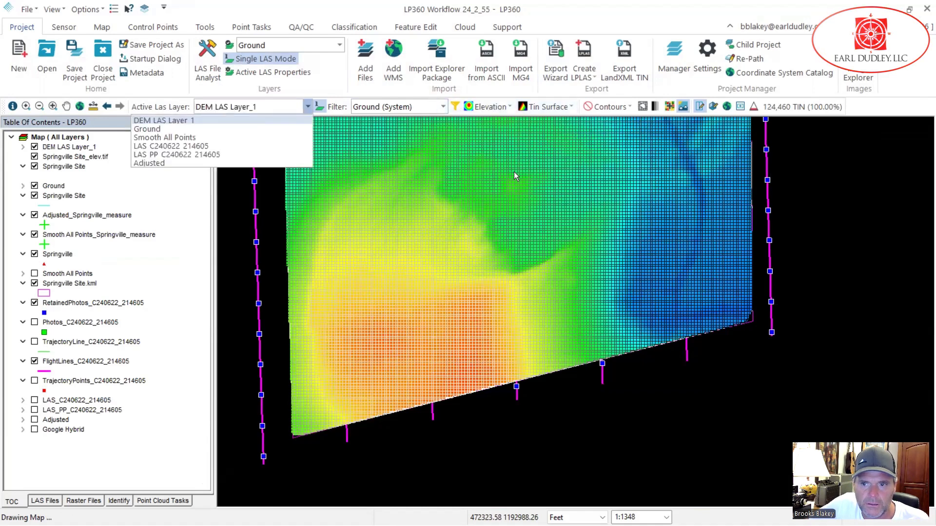
left_click(549, 111)
left_click(554, 138)
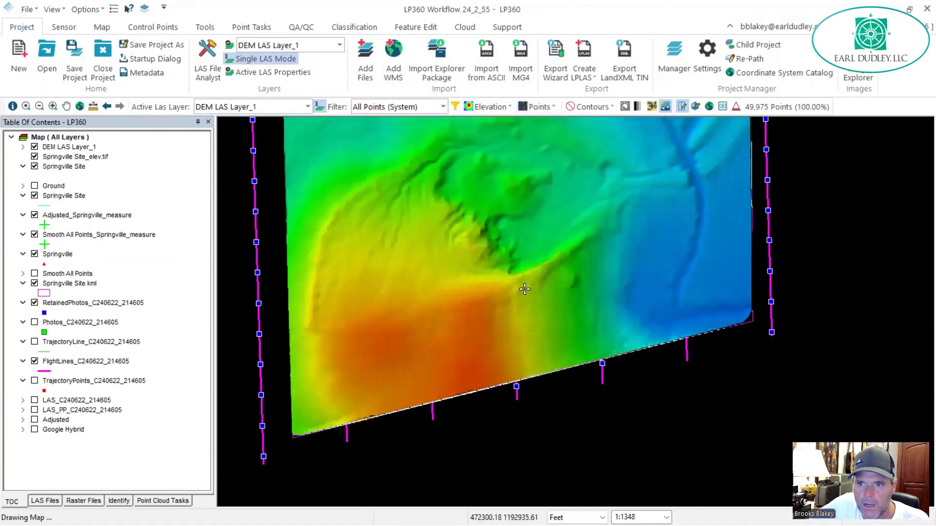
Turn on the contour display over the DEM layer's TIN surface and inspect it across the site
middle_click_drag(540, 287, 504, 326)
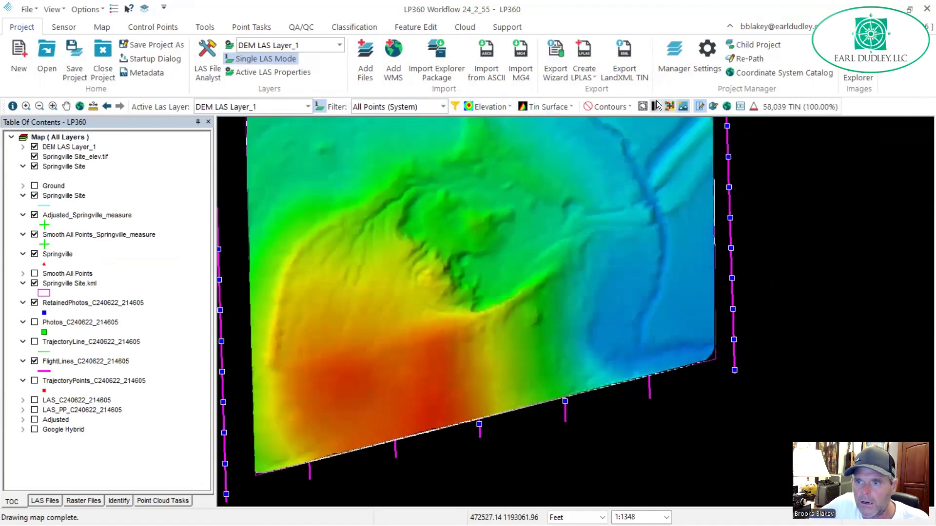
left_click(627, 105)
left_click(626, 120)
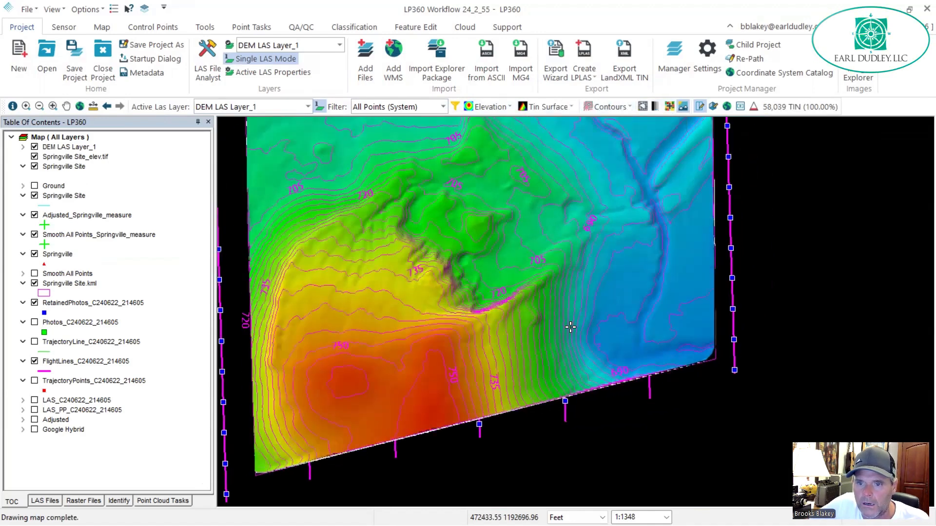
middle_click_drag(601, 348, 633, 385)
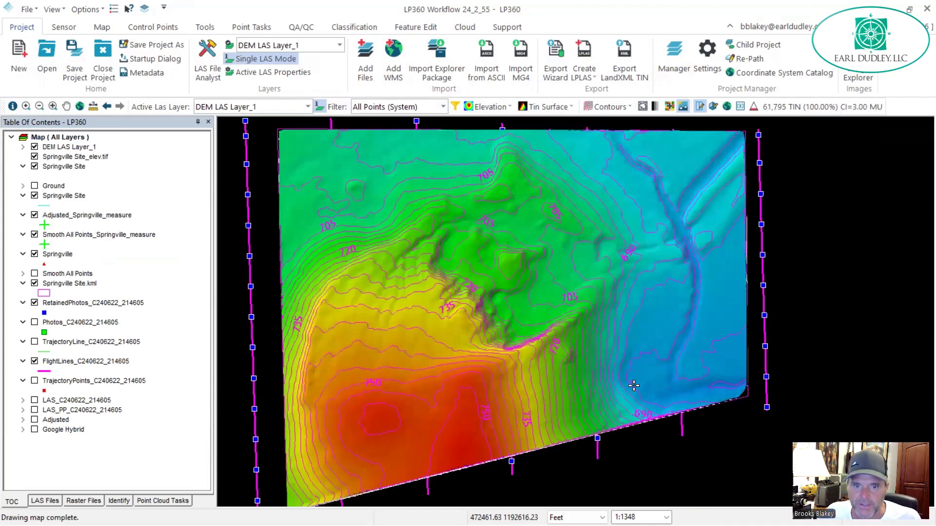
middle_click_drag(663, 224, 664, 225)
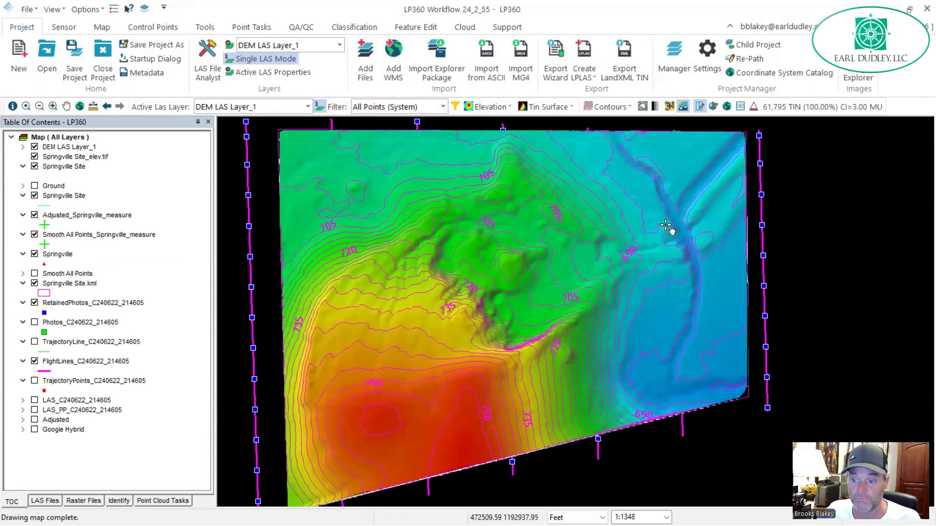